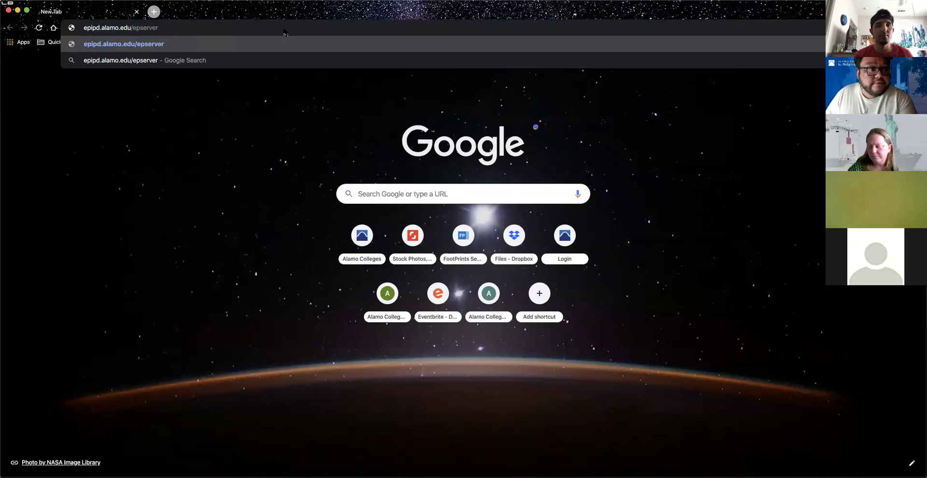
Step: Navigate Chrome to epipd.alamo.edu/episerver/cms
type("iserver")
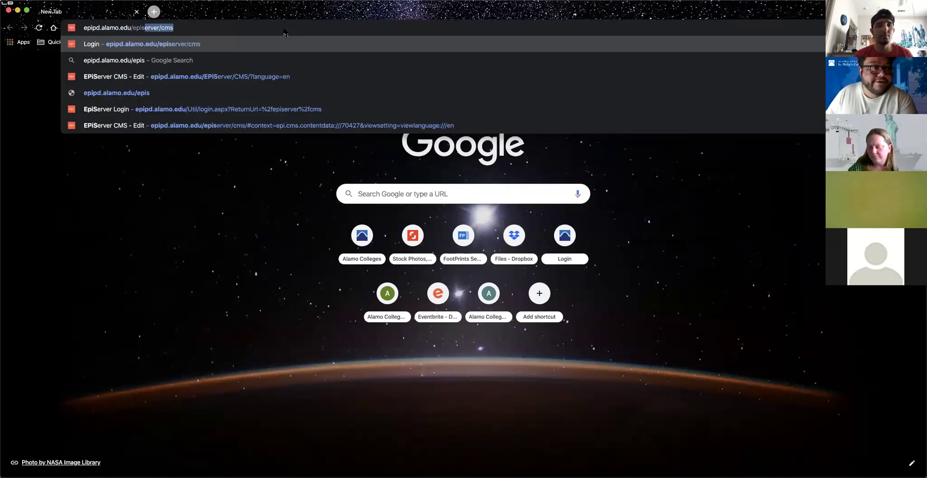
type("/cms")
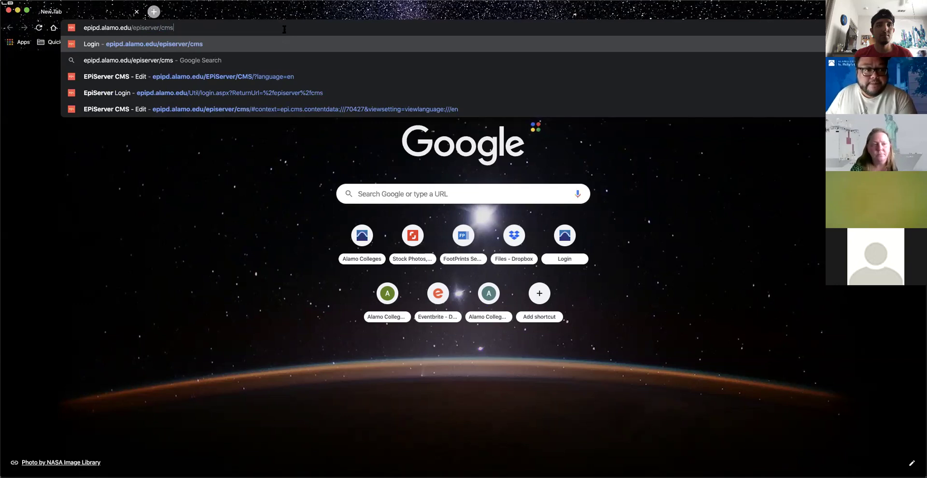
key("Return")
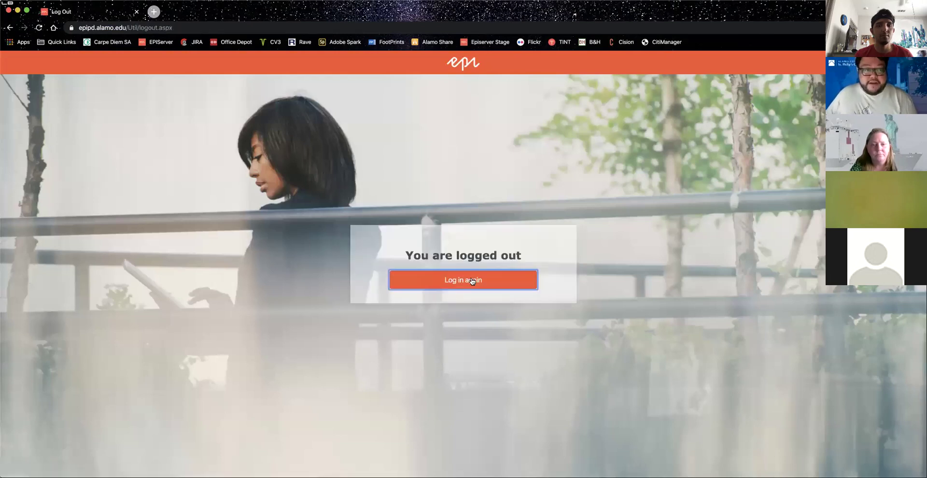
Step: Return to the login form and enter the test account's username
left_click(463, 279)
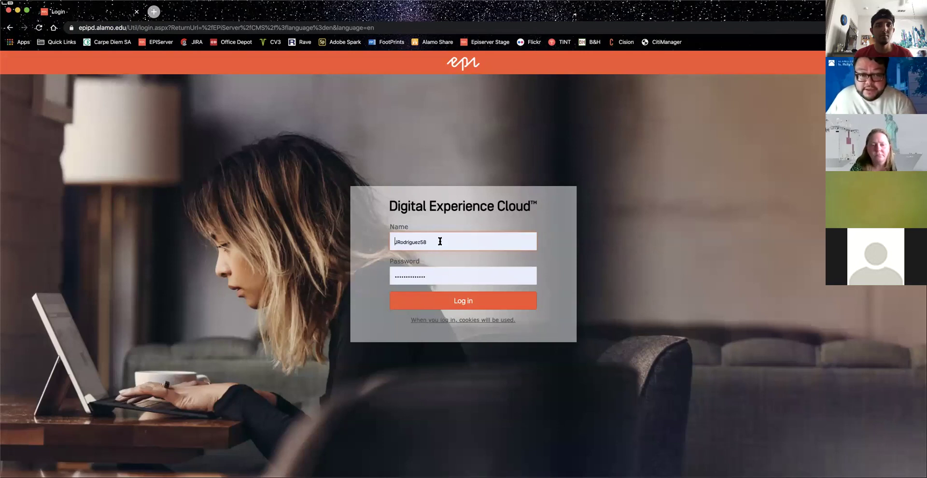
left_click(440, 241)
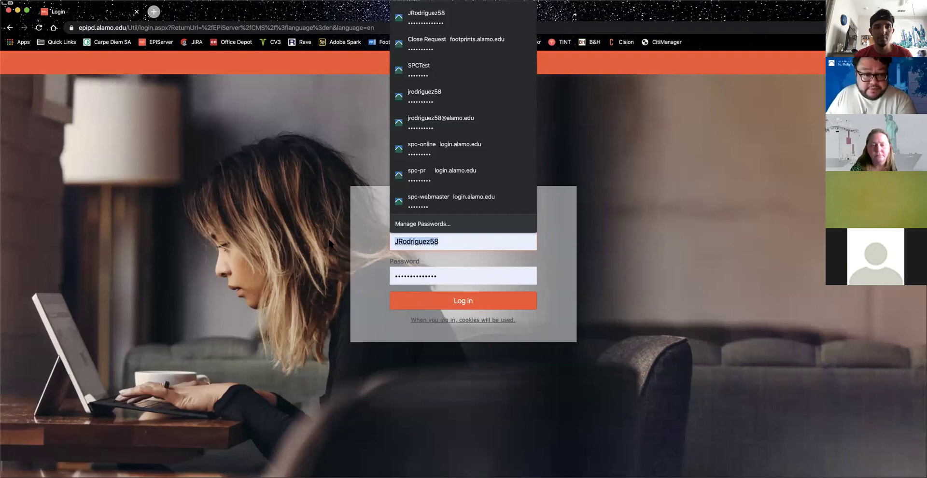
type("sp")
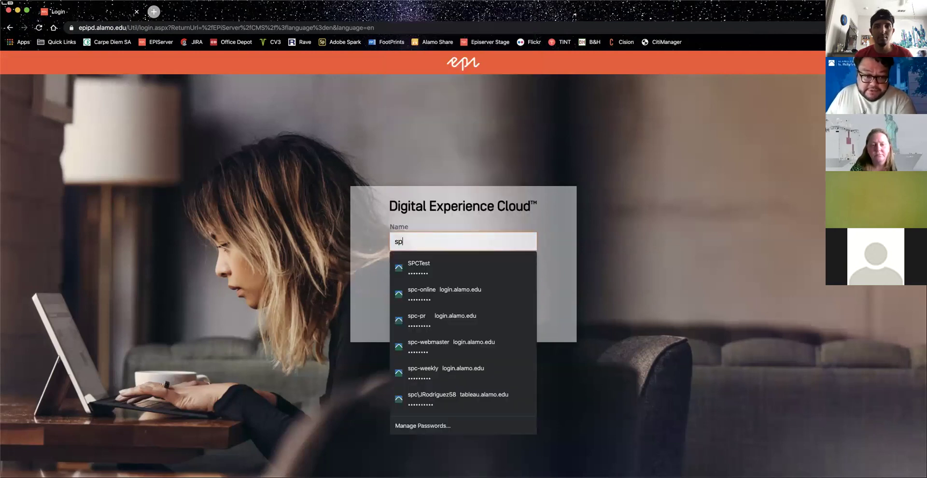
type("ctest")
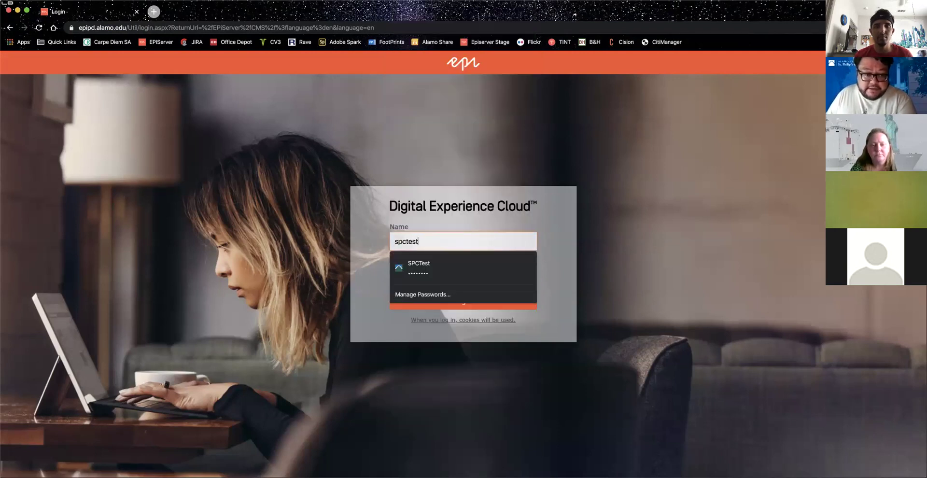
key("Tab")
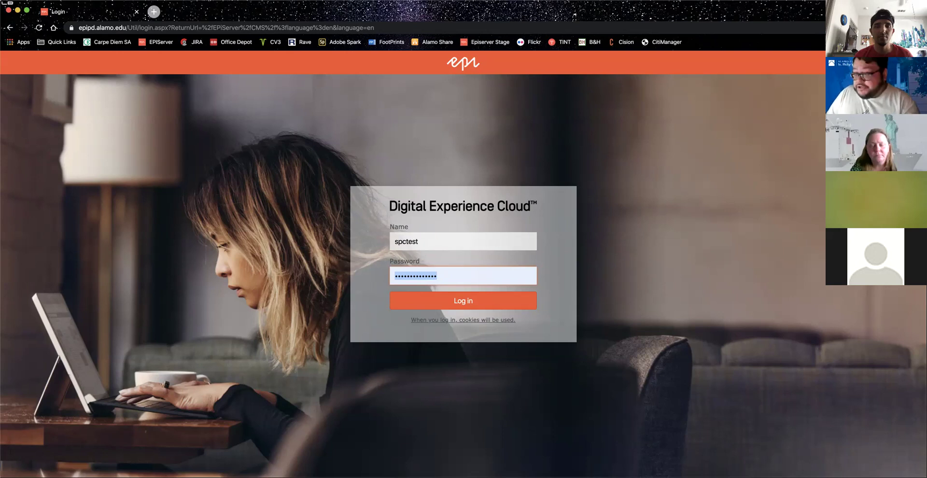
Step: Enter the account password and submit the login, which fails
type("••")
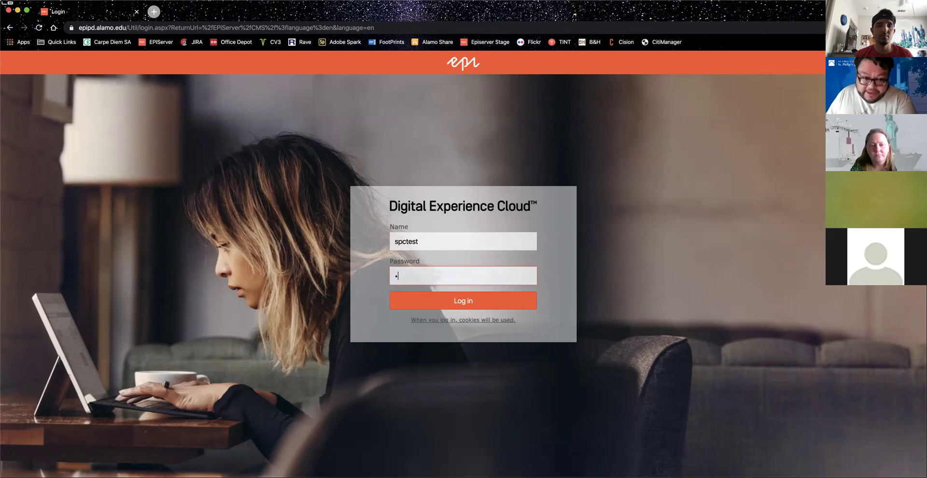
key("BackSpace")
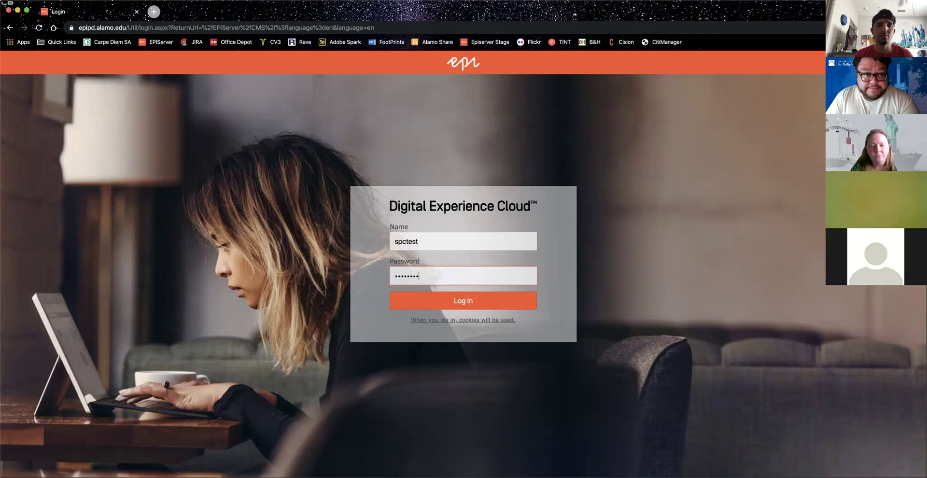
left_click_drag(428, 274, 318, 269)
type("••••••")
key("Return")
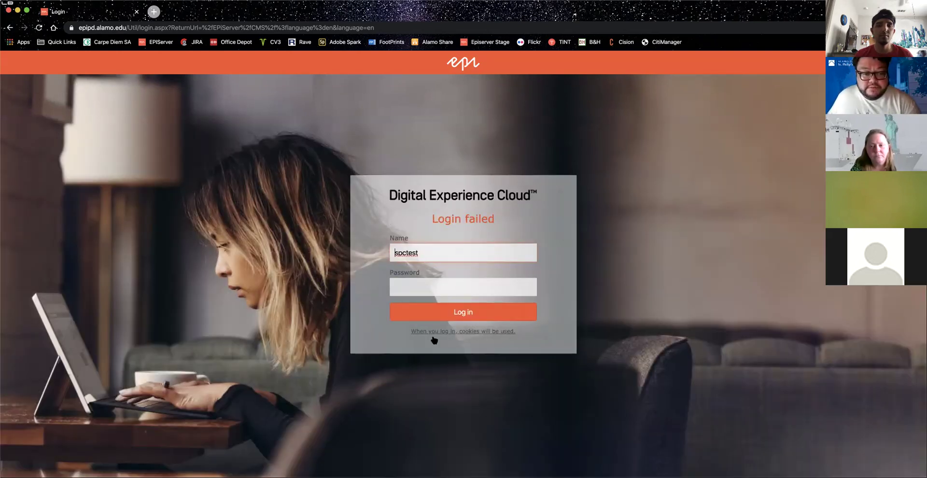
Step: Retry the login twice with retyped passwords
left_click(411, 283)
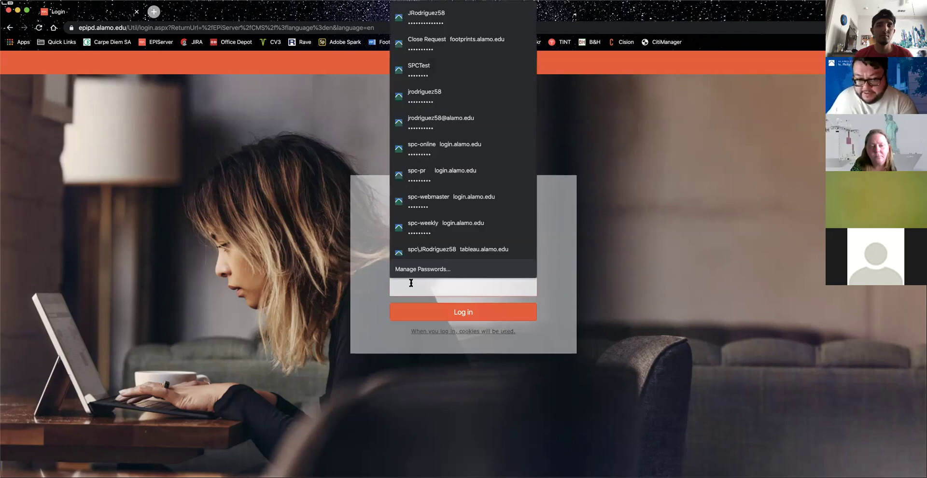
type("•")
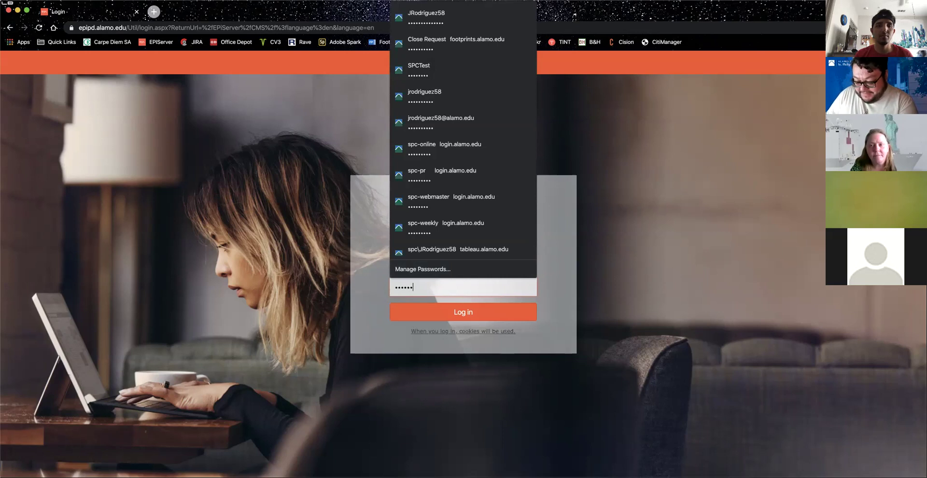
key("Return")
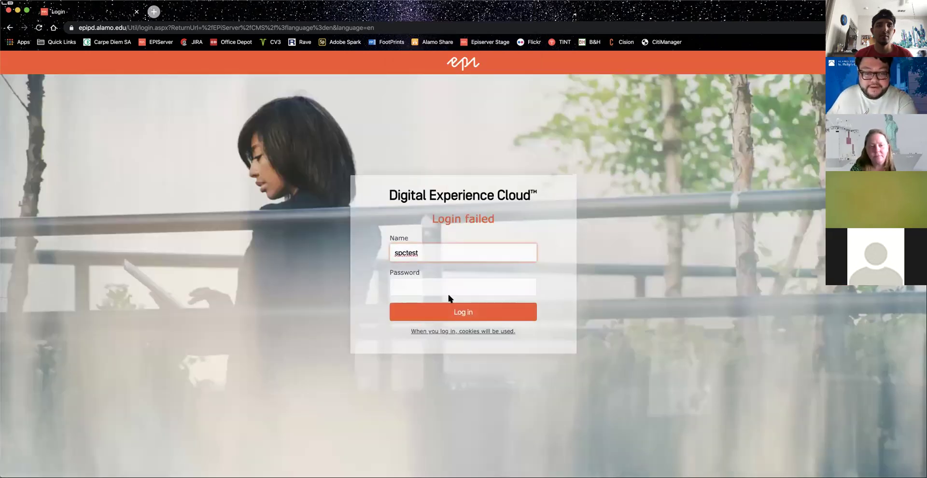
left_click(462, 287)
type("•")
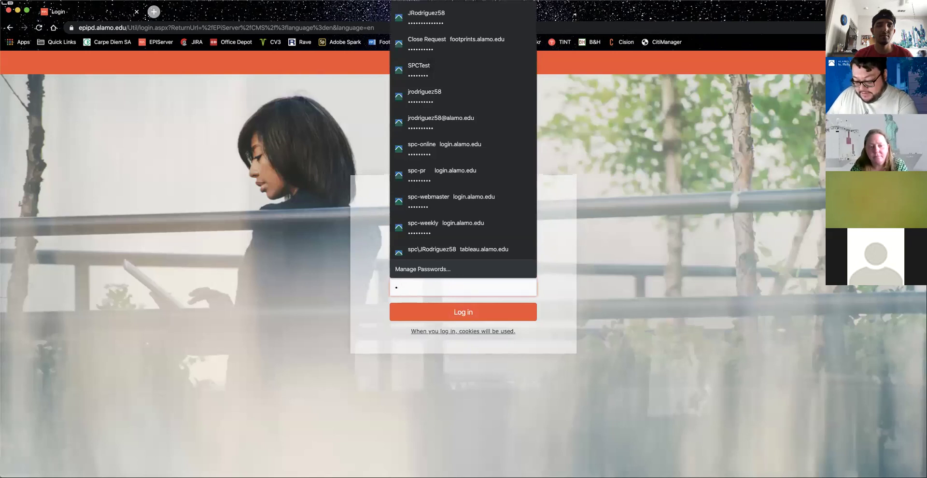
type("•••••••")
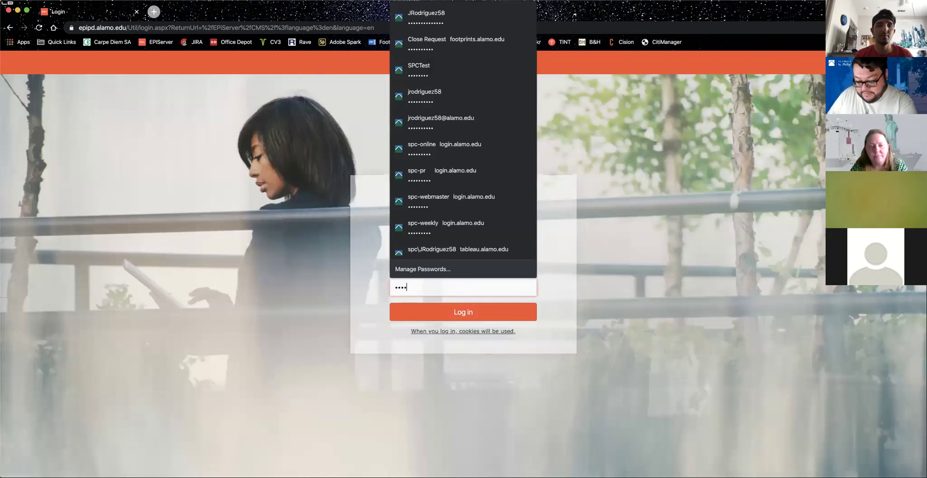
key("Return")
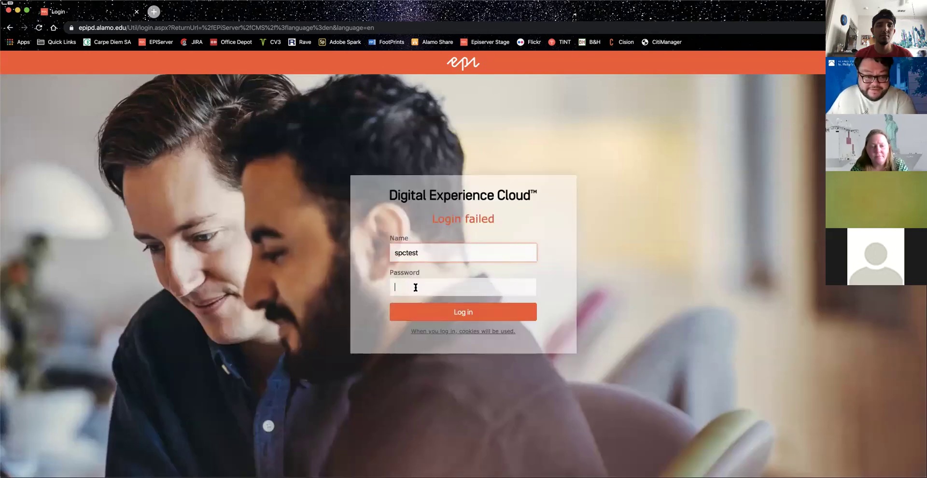
Step: Sign in using Chrome's saved test account login
left_click(415, 287)
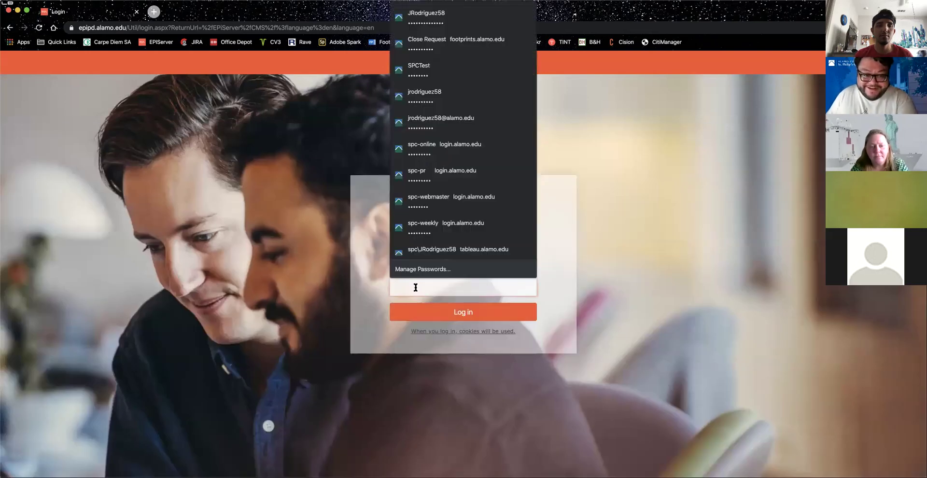
left_click(460, 67)
left_click(462, 318)
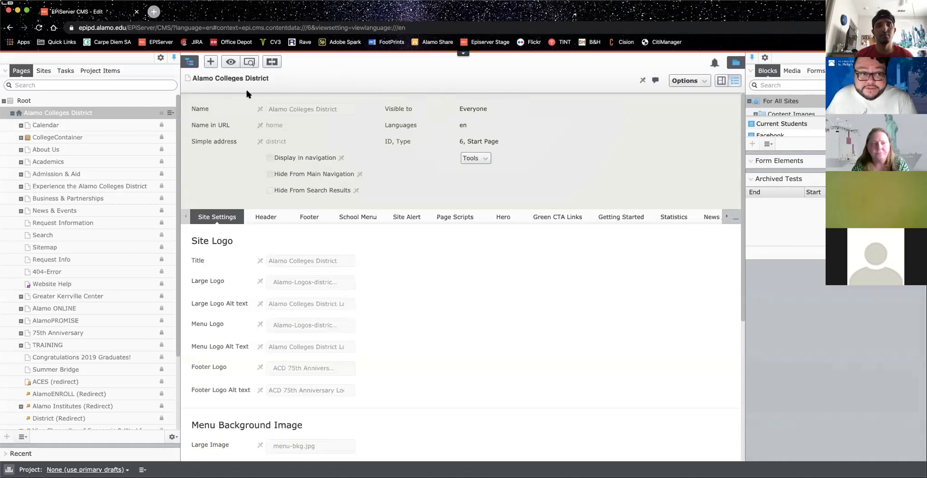
Step: Collapse the page tree and assets panes, then expand the global navigation menu
left_click(186, 63)
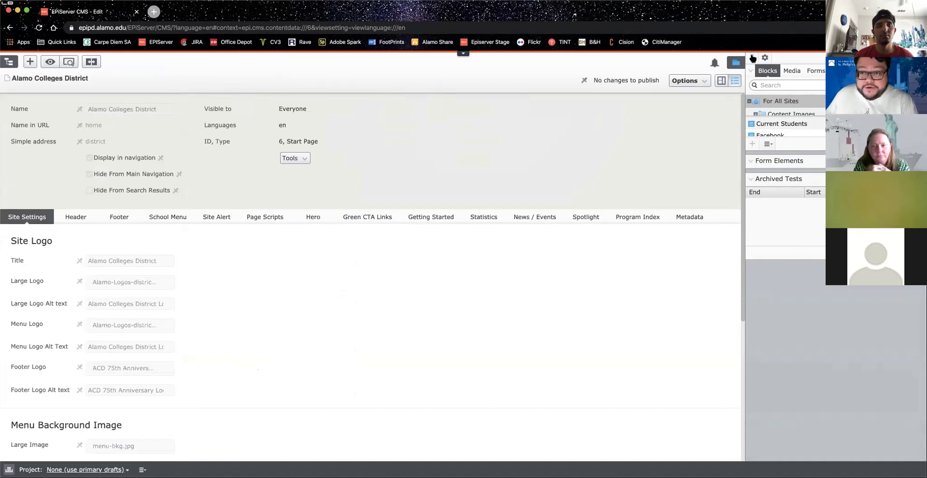
left_click(739, 67)
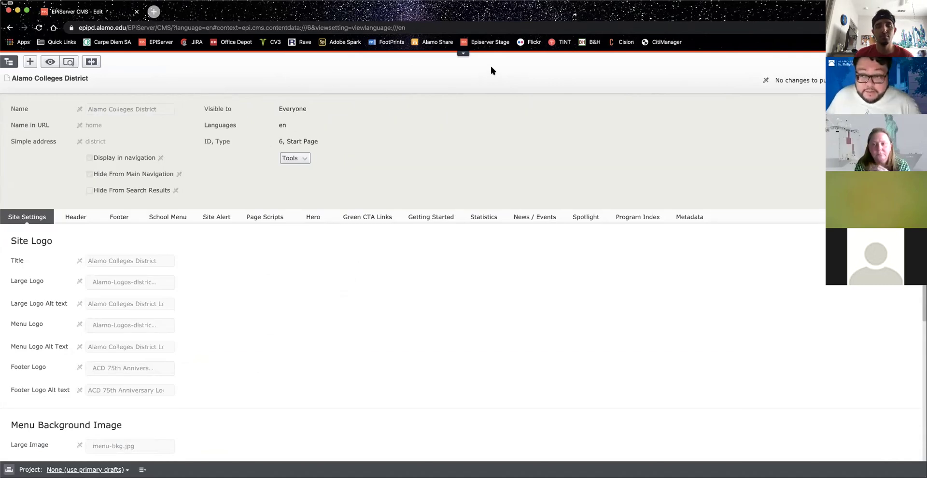
left_click(464, 59)
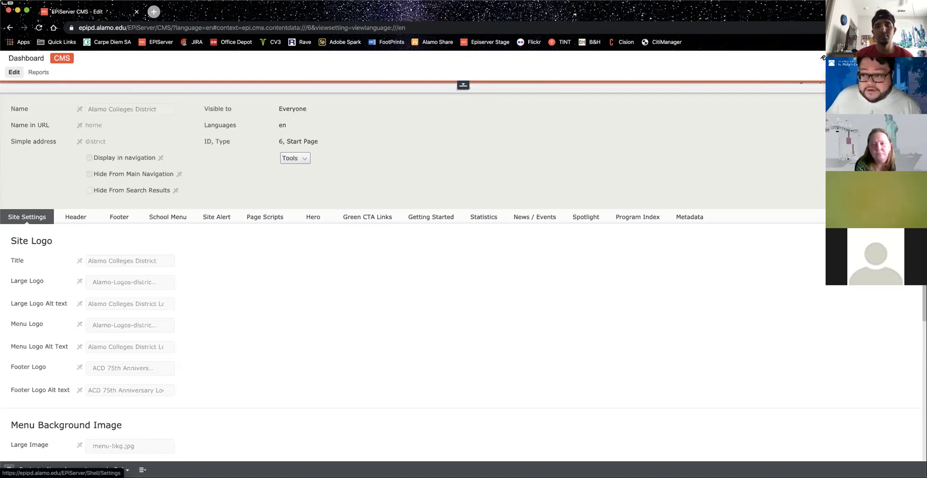
Step: Change and save the account password in personal settings, then go to CMS > Edit
left_click(854, 63)
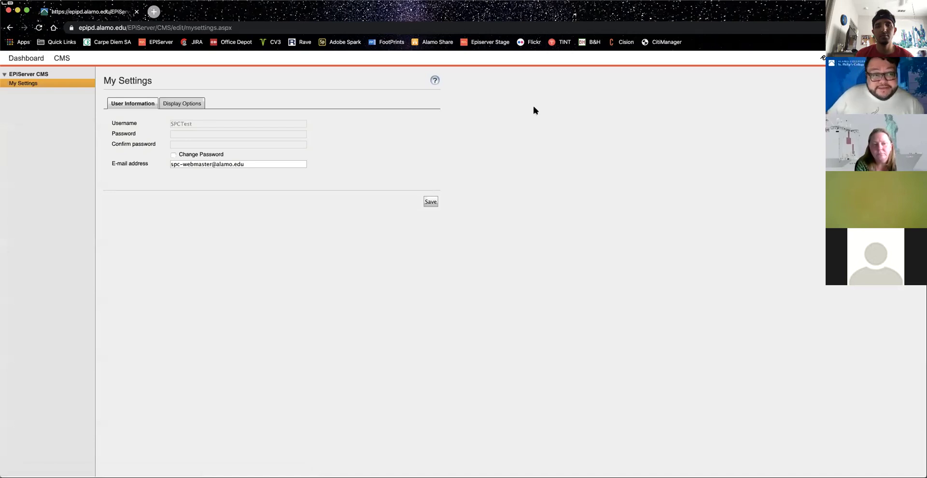
left_click(173, 155)
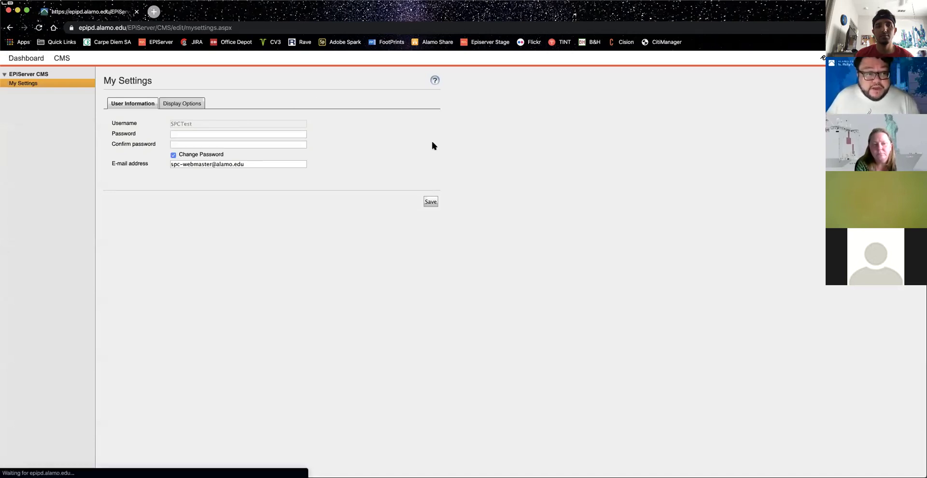
left_click(221, 134)
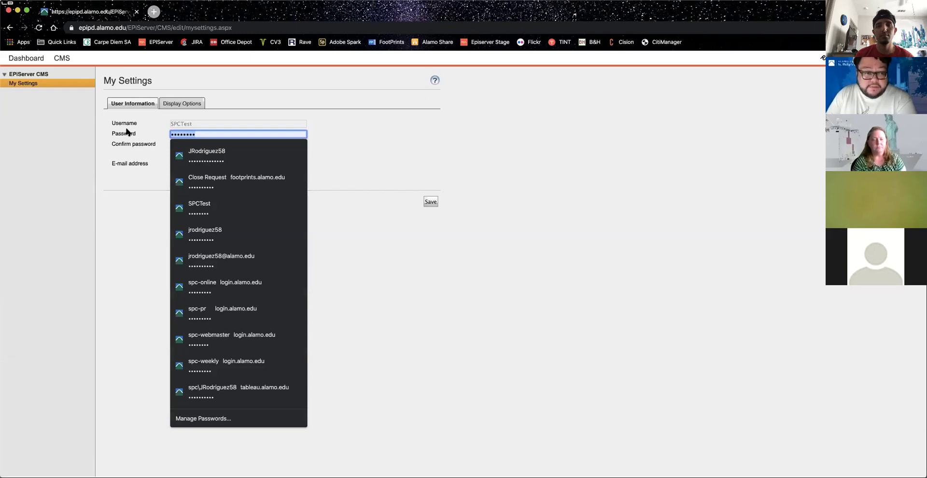
type("••••")
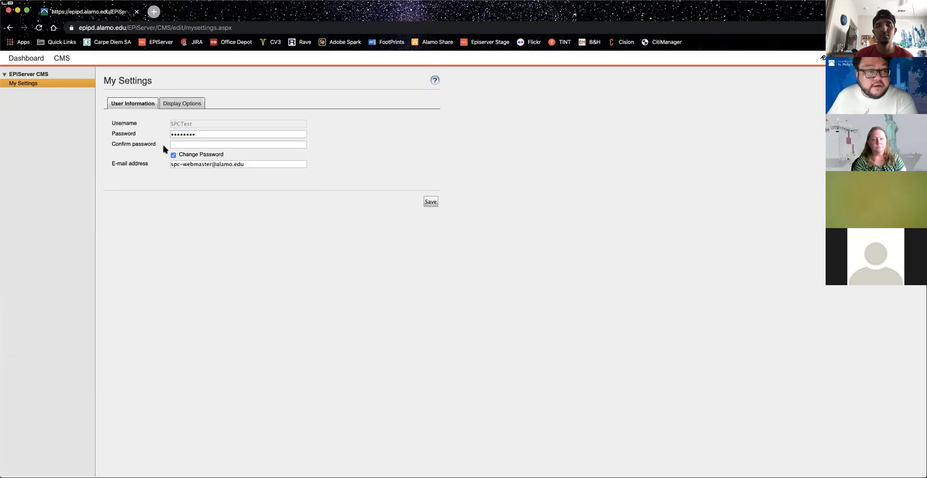
left_click(196, 145)
type("•••")
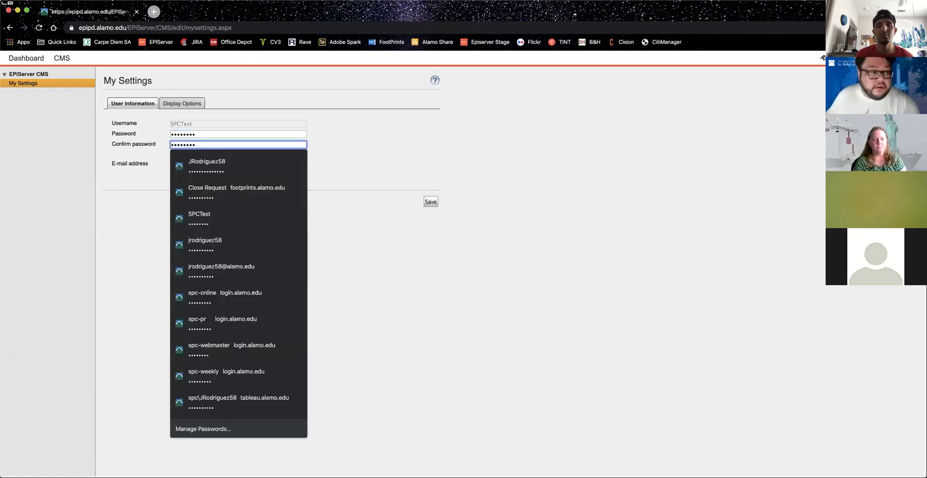
left_click(393, 159)
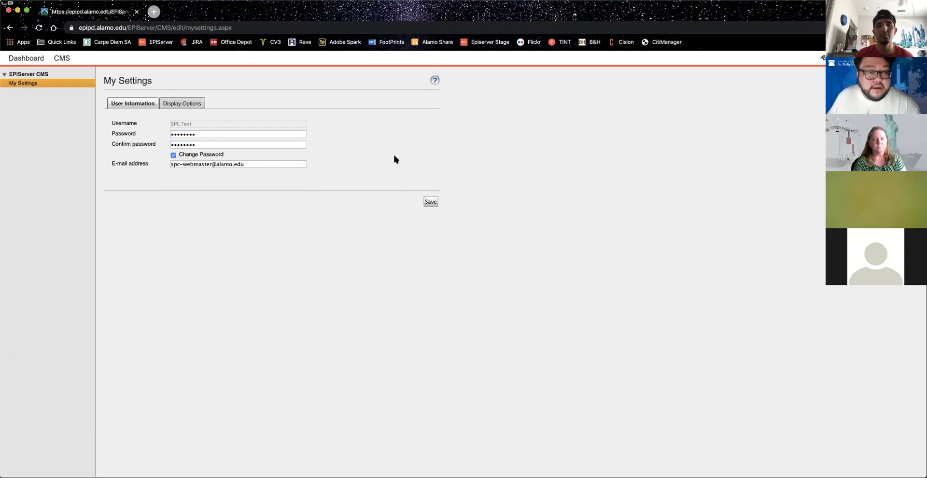
left_click(431, 202)
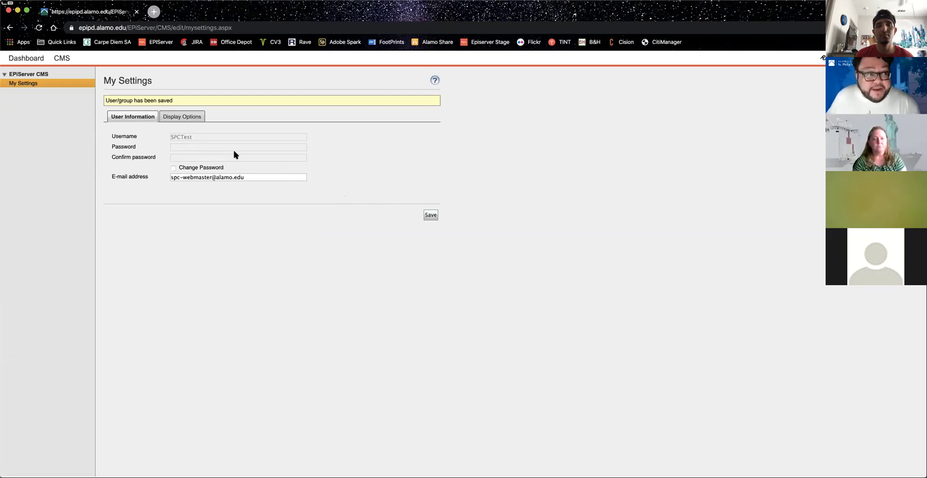
left_click(62, 60)
left_click(14, 72)
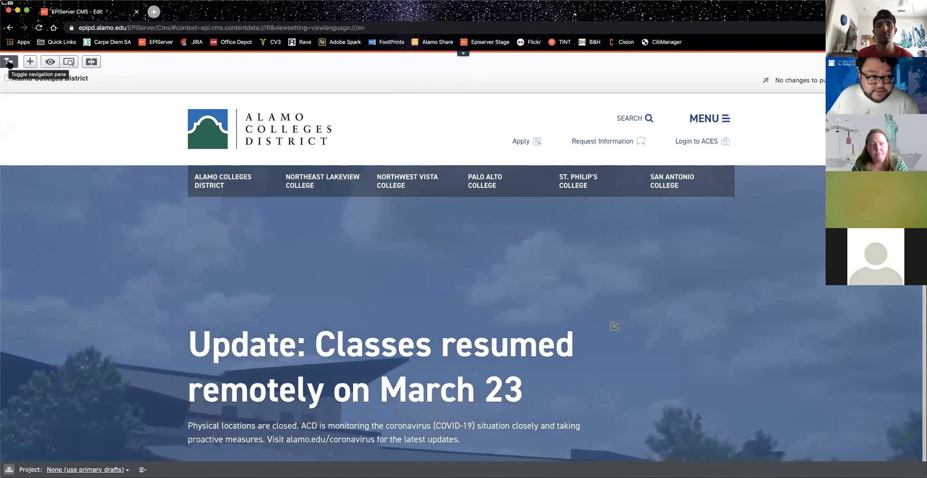
Step: Pin the page tree open and expand CollegeContainer, St. Philip's College and Templates
left_click(9, 61)
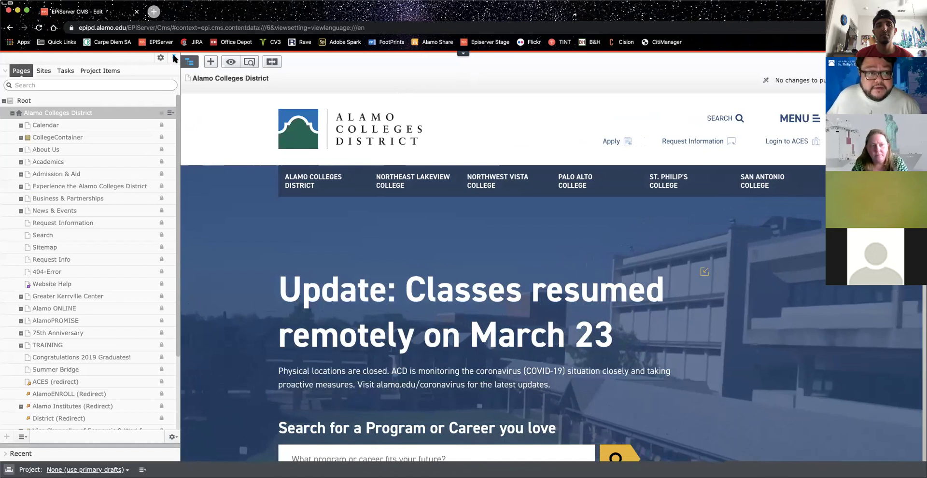
left_click(174, 58)
left_click(9, 62)
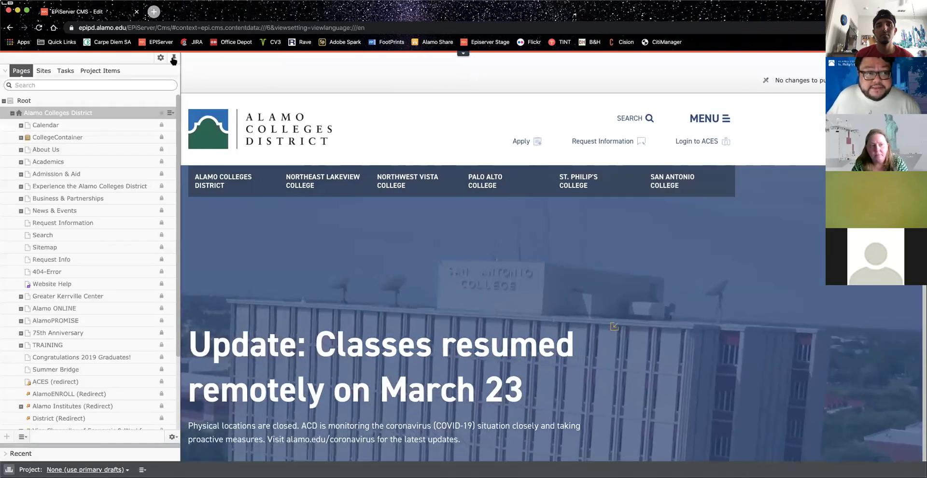
left_click(174, 59)
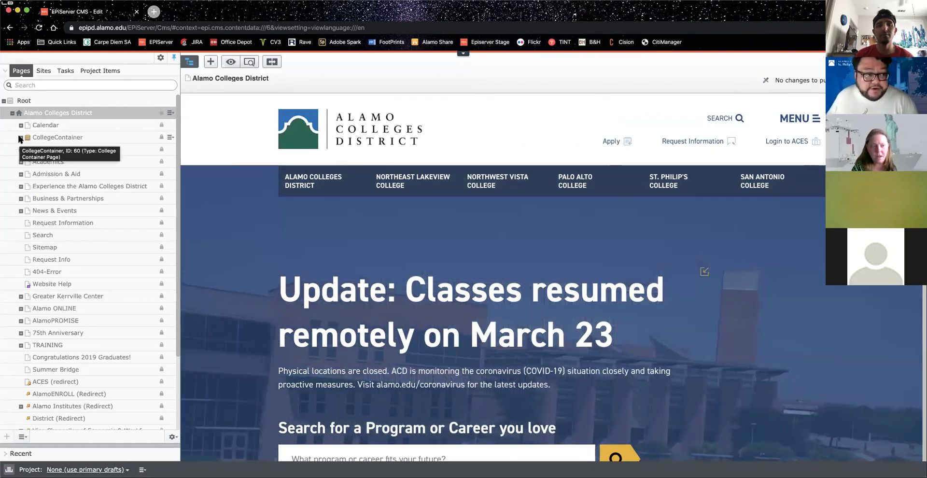
left_click(21, 137)
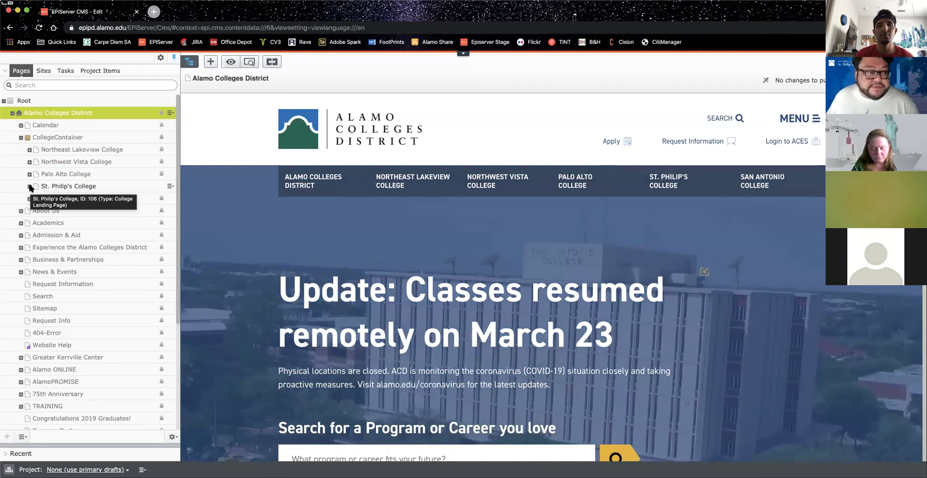
left_click(30, 187)
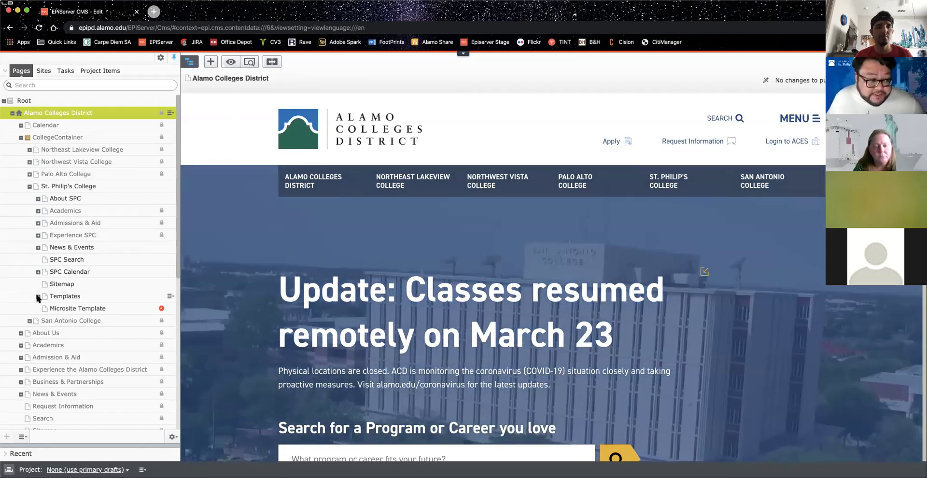
left_click(39, 297)
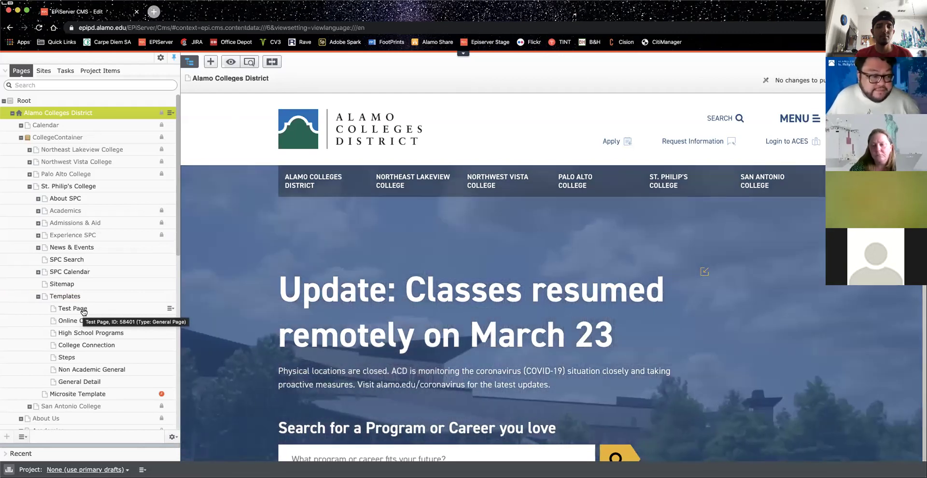
Step: Open Test Page under Templates and begin on-page editing of its main body text
left_click(84, 312)
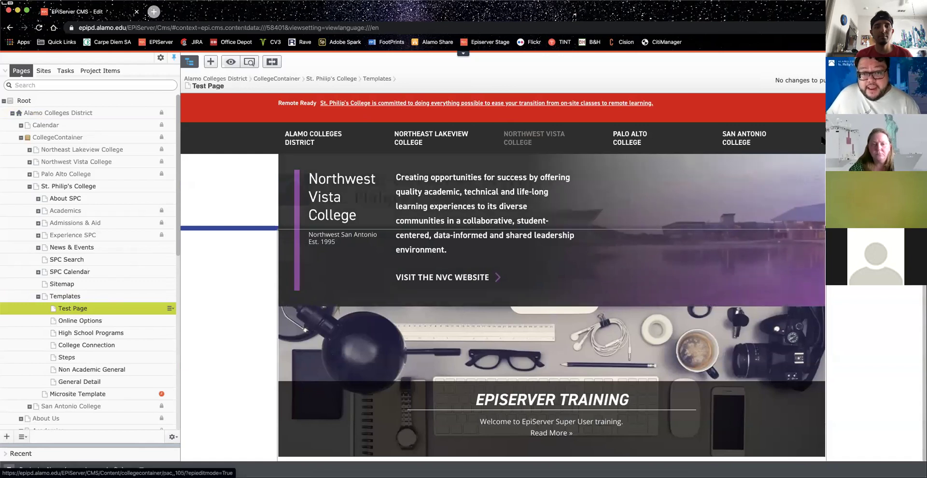
scroll(503, 275, "down", 7)
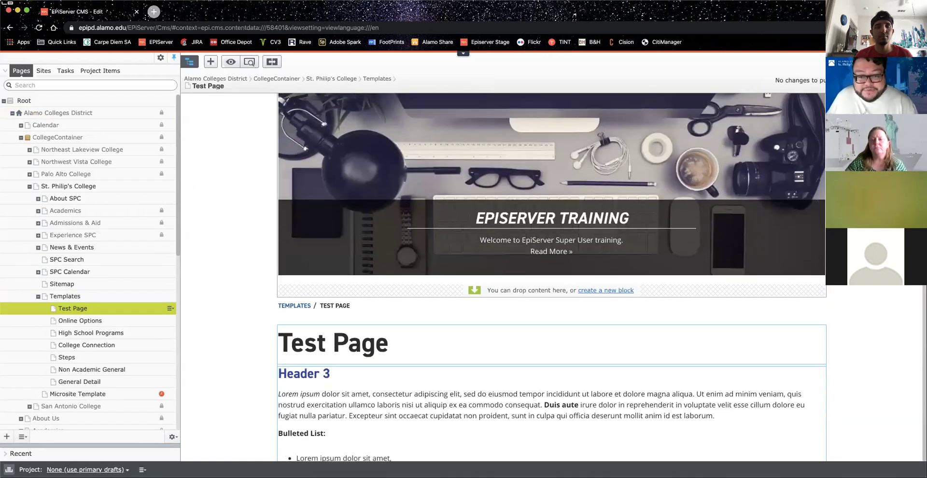
scroll(503, 276, "up", 2)
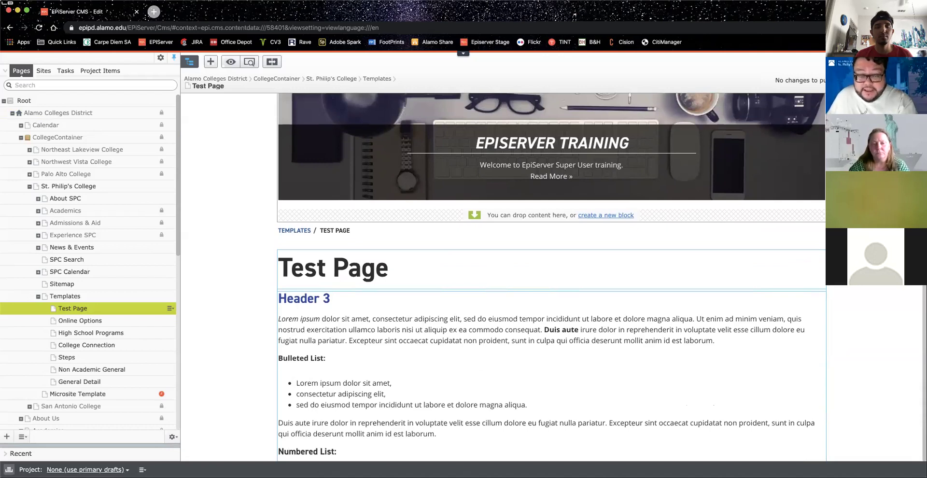
scroll(551, 277, "down", 2)
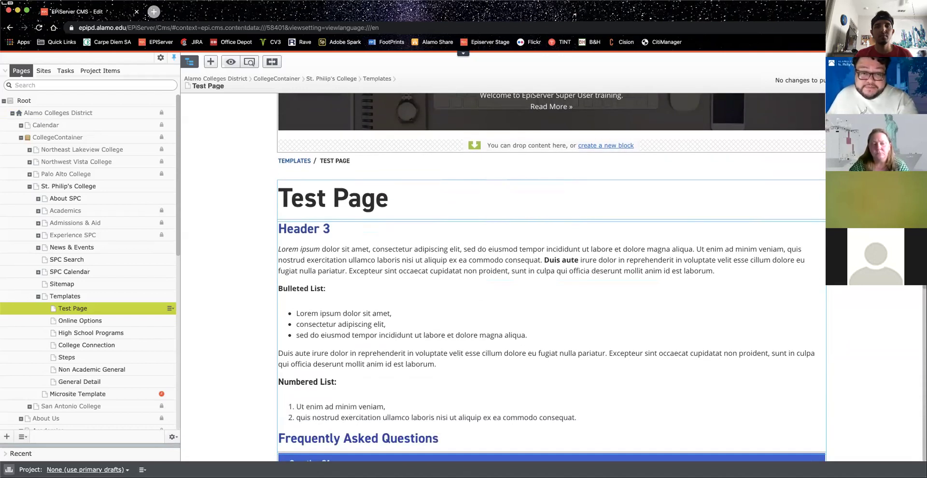
left_click(475, 206)
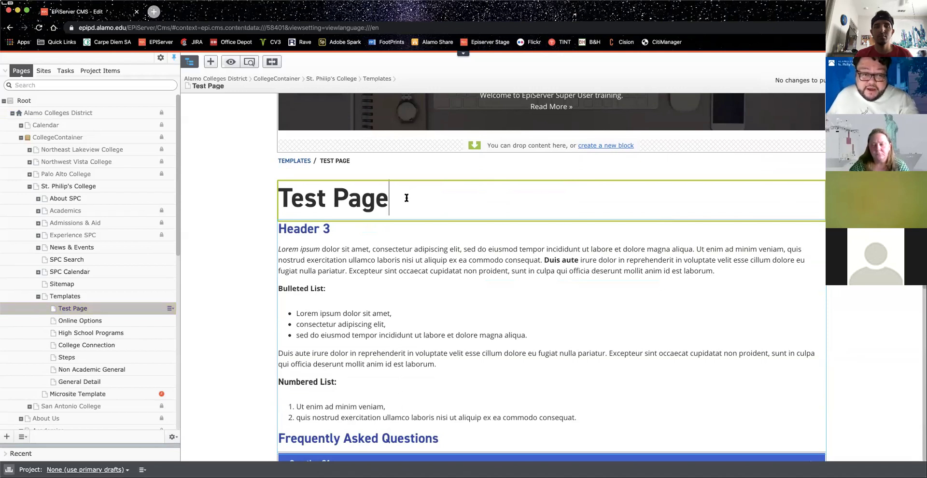
left_click(373, 267)
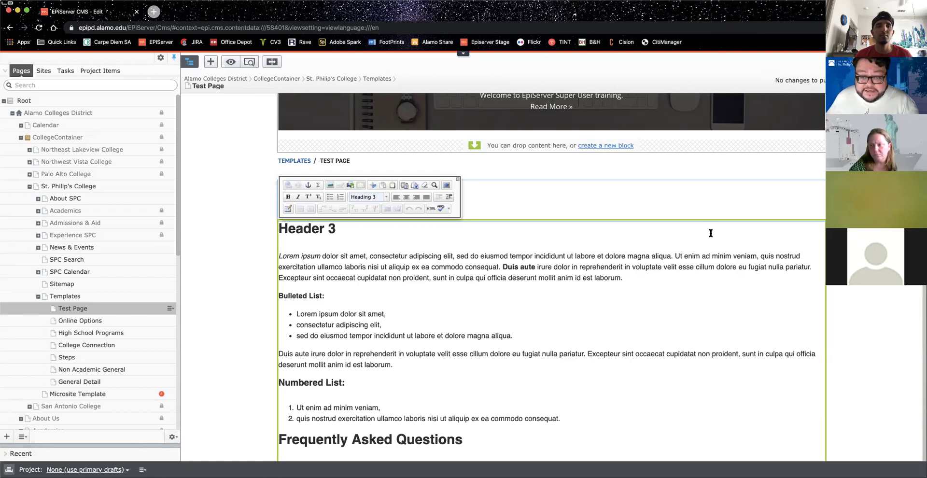
Step: Leave the Lorem ipsum paragraph unchanged and switch Test Page to the All Properties view
left_click(664, 267)
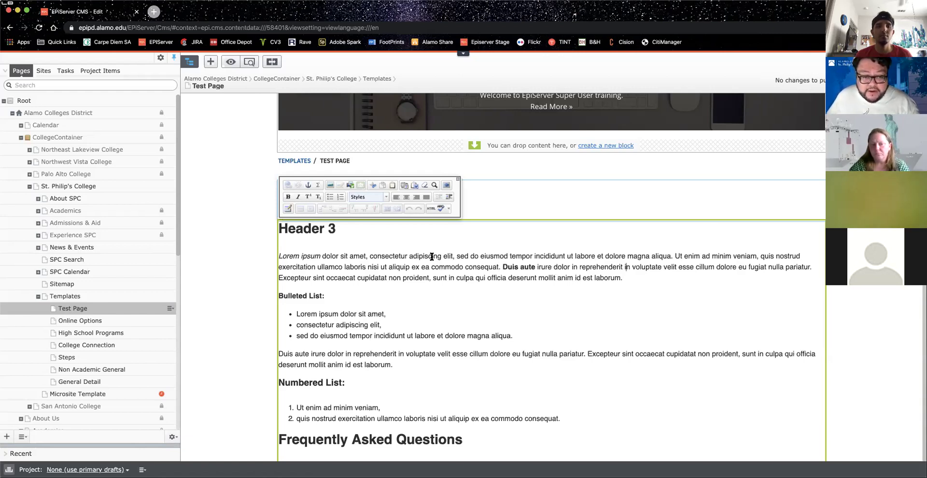
left_click_drag(409, 256, 443, 255)
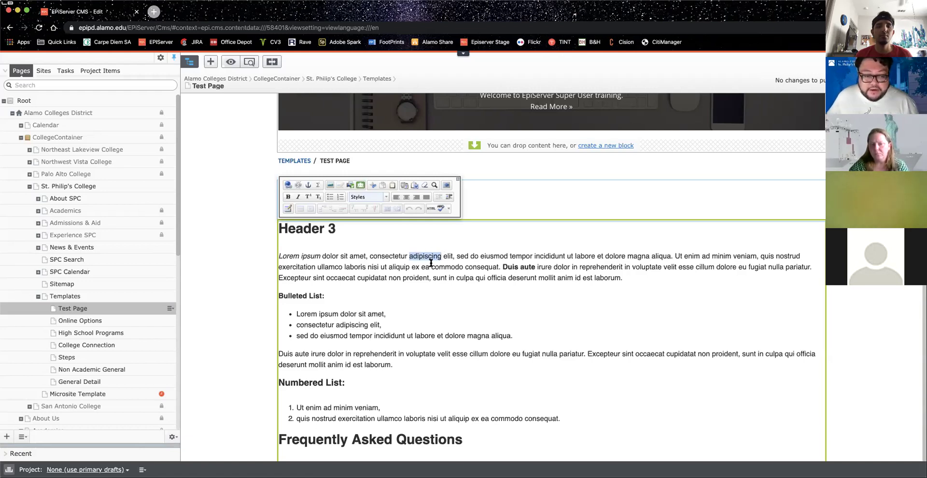
left_click(446, 263)
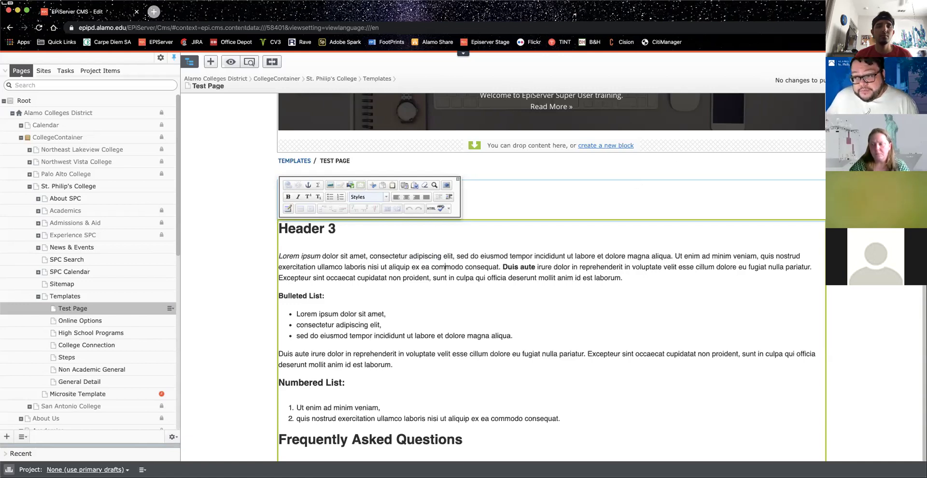
left_click(272, 61)
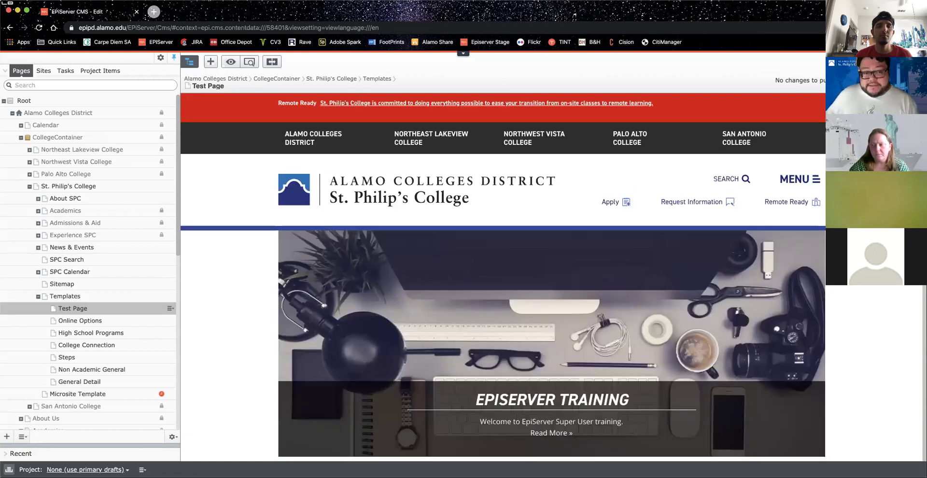
Step: Scroll through Test Page's properties form and show the assets pane
scroll(706, 137, "down", 1)
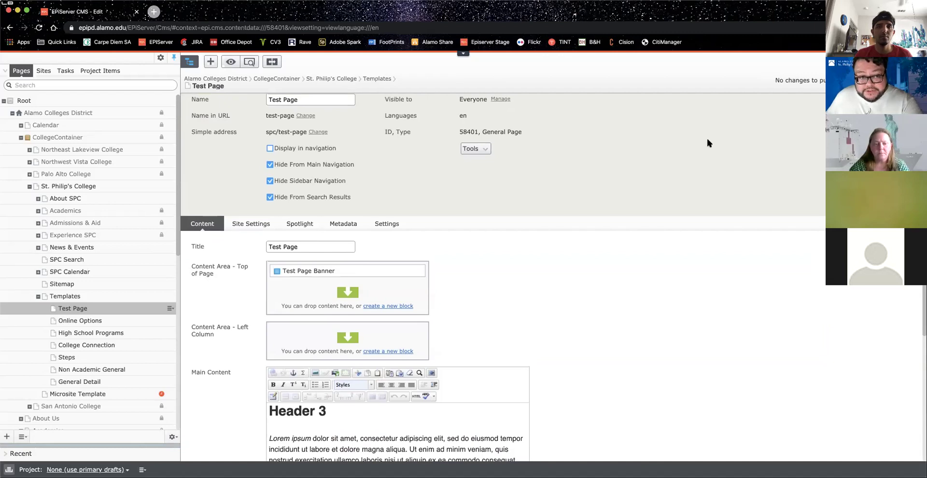
scroll(707, 140, "down", 3)
scroll(707, 140, "down", 3)
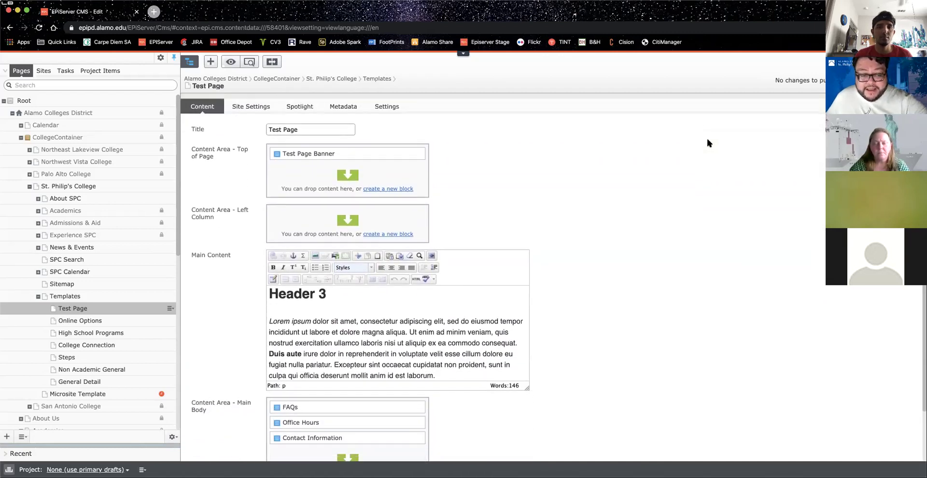
scroll(707, 142, "down", 1)
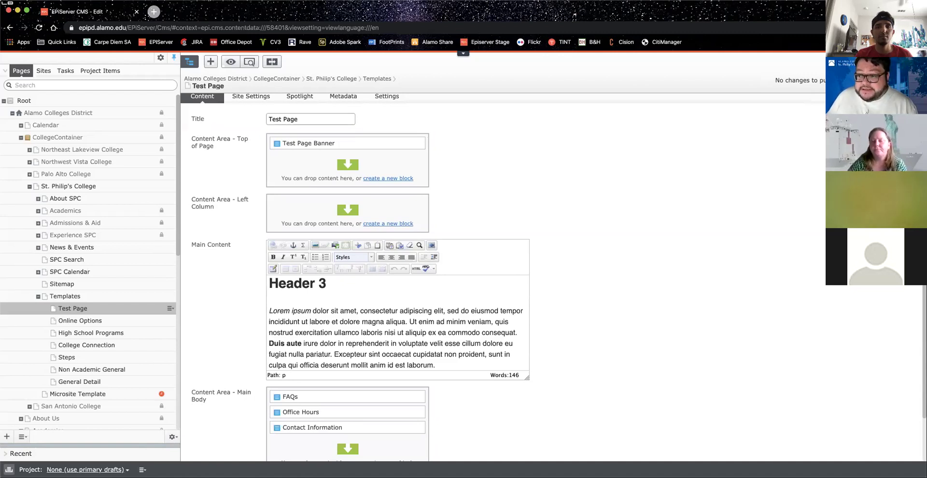
left_click(914, 61)
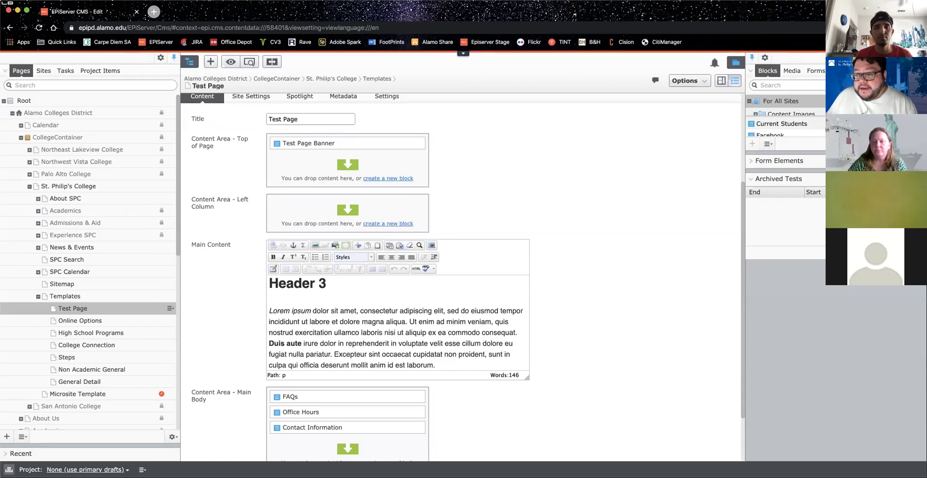
Step: Remove the Form Elements and Archived Tests gadgets so the Blocks library fills the pane
left_click(767, 186)
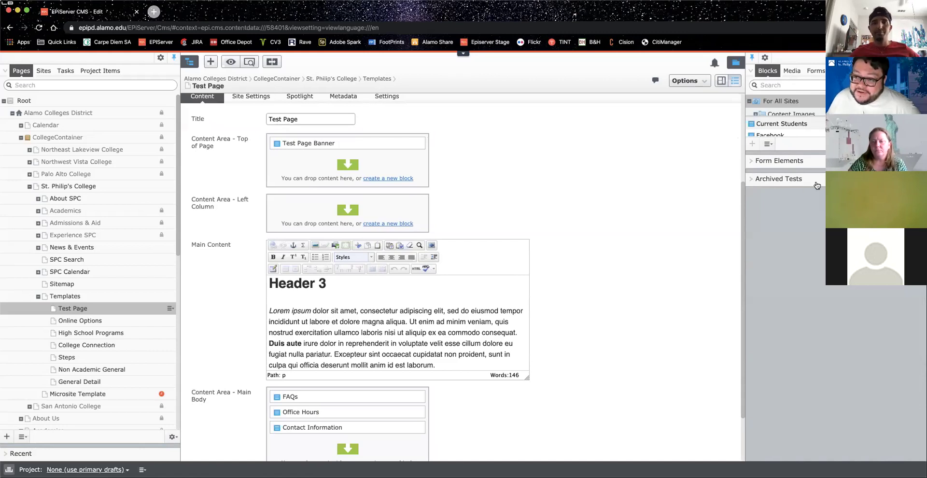
left_click(764, 58)
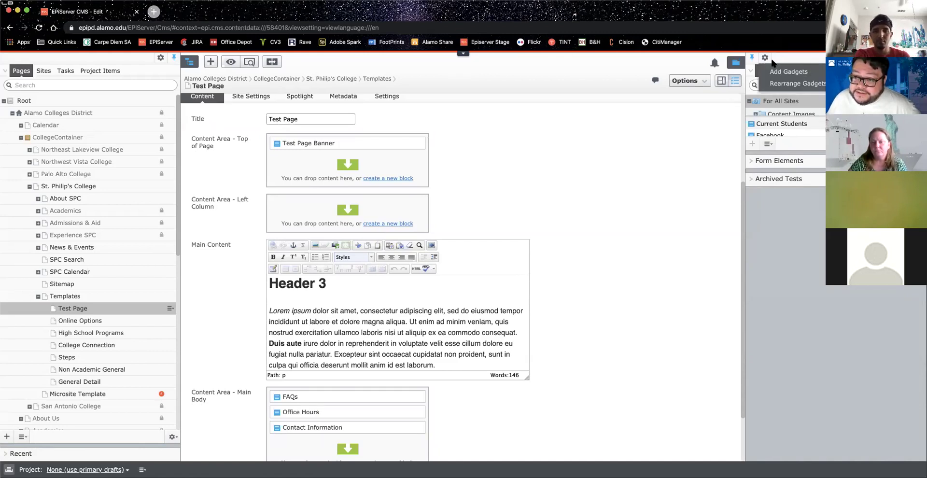
left_click(809, 84)
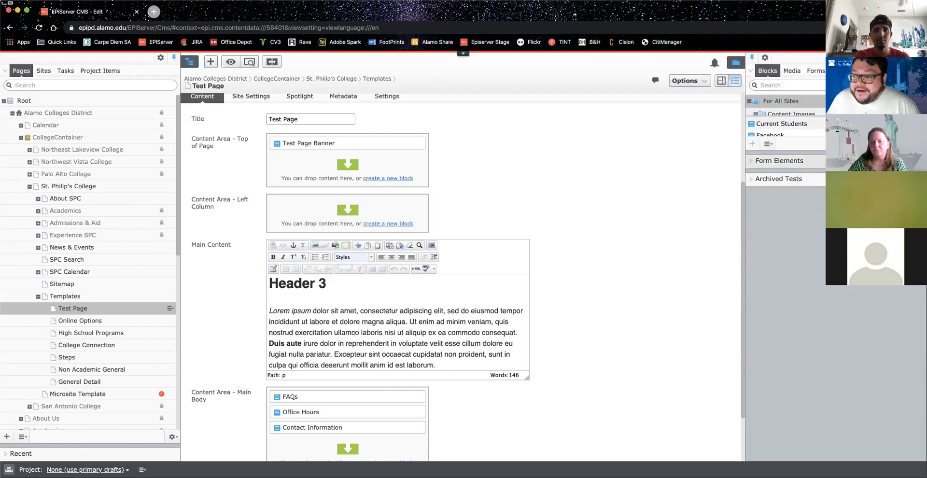
left_click(821, 161)
left_click(505, 292)
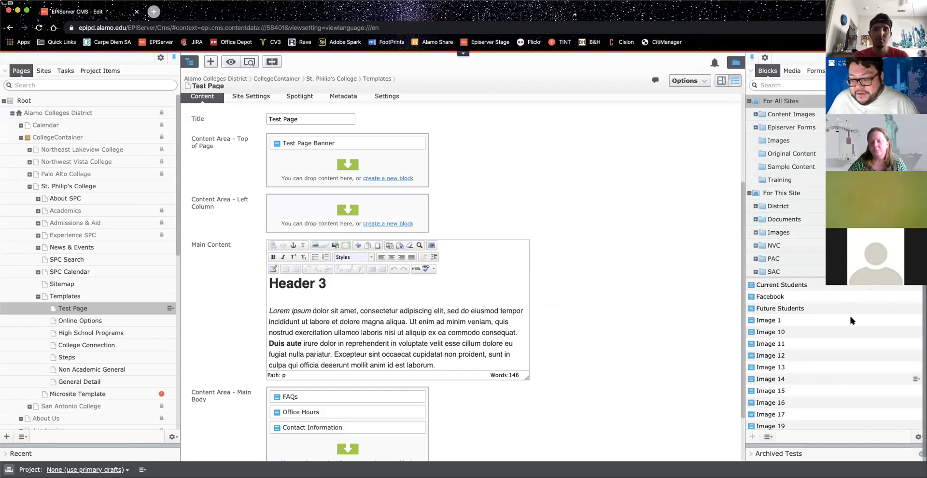
left_click(919, 456)
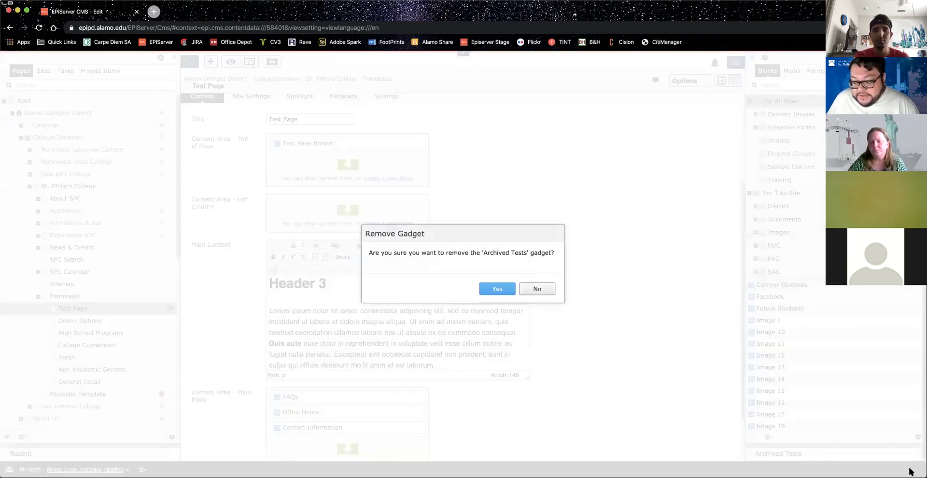
left_click(495, 289)
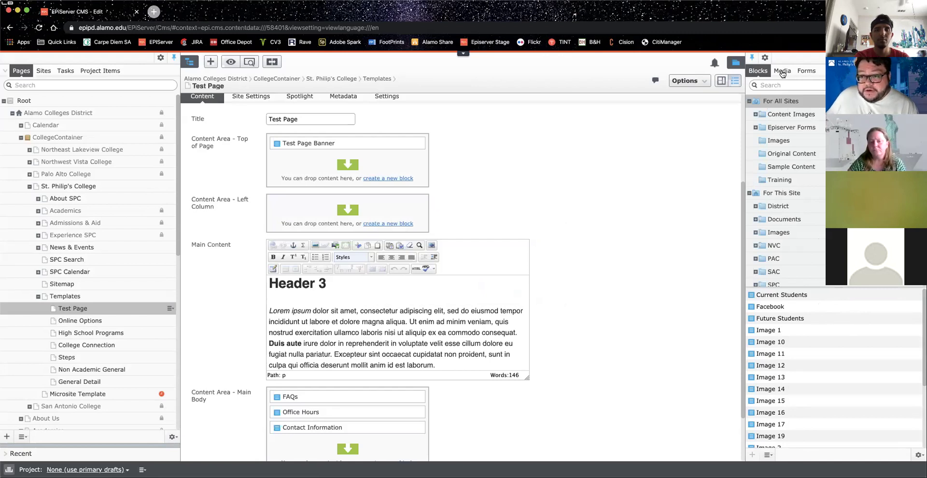
Step: In the Media library, expand SPC > Templates and check the Documents and Images folders
left_click(783, 72)
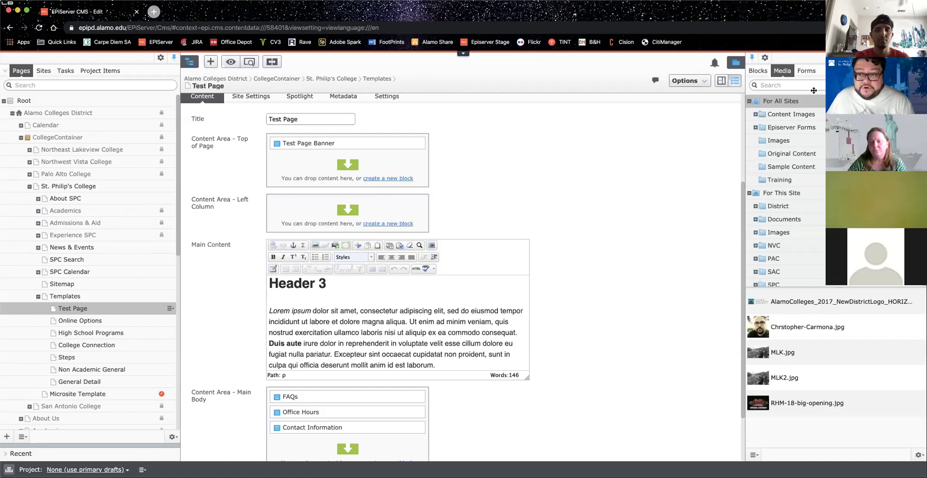
scroll(815, 182, "down", 2)
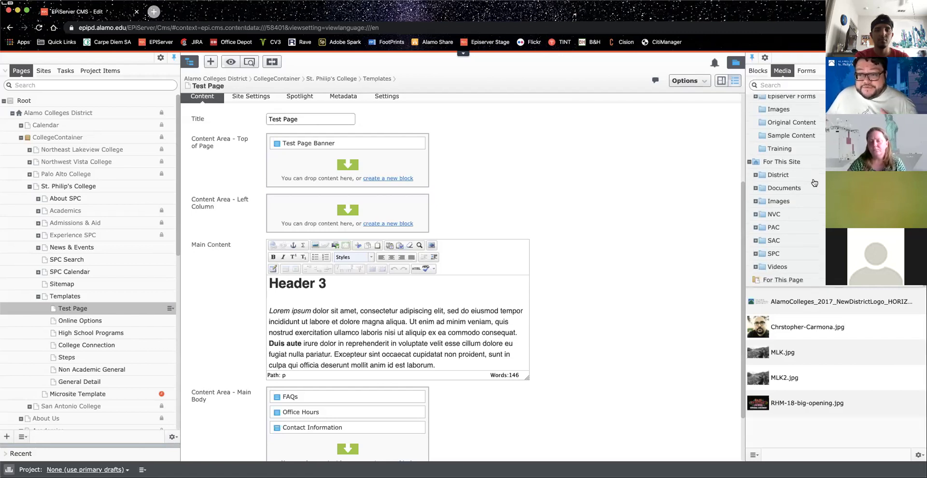
left_click(755, 253)
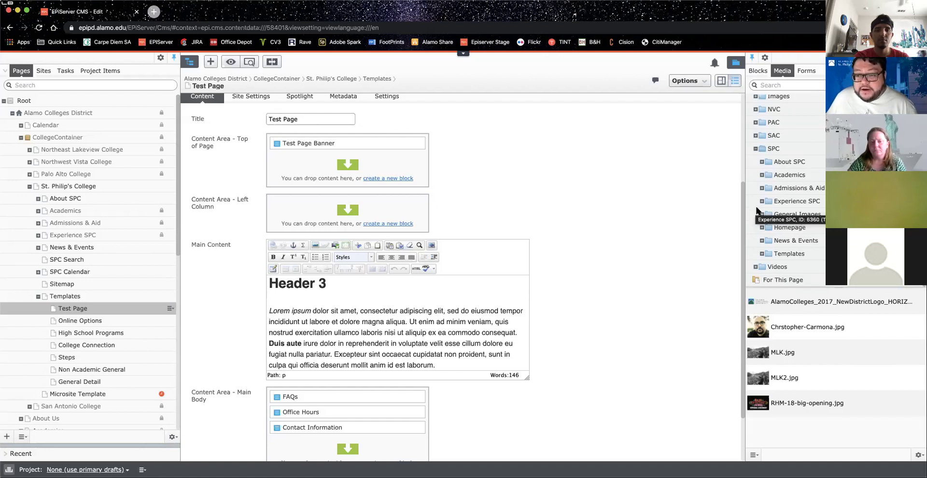
left_click(762, 253)
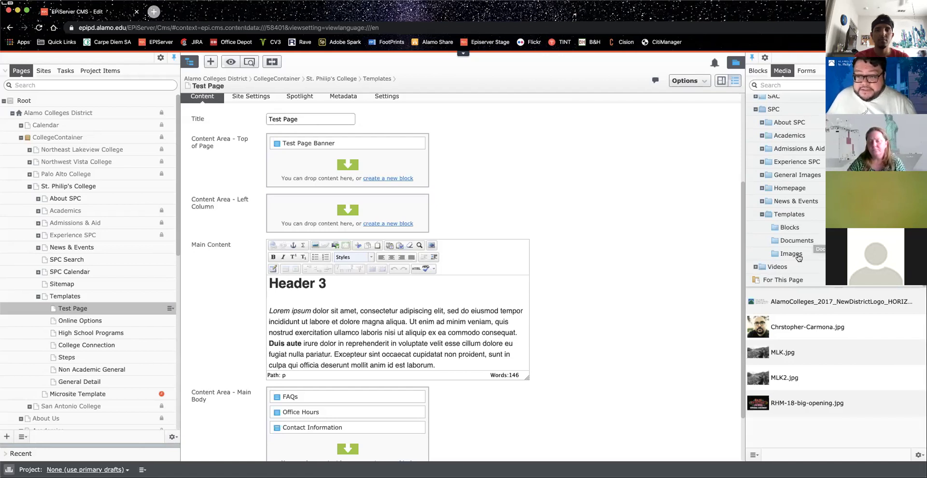
left_click(821, 240)
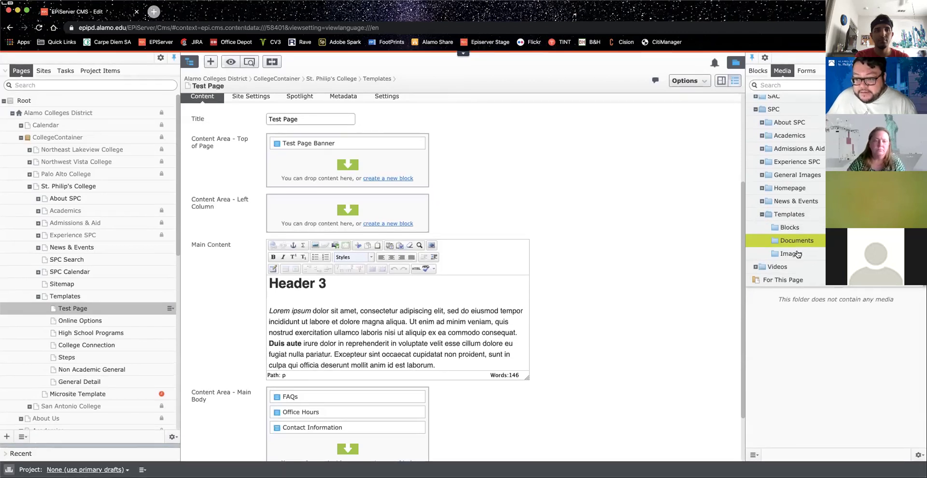
left_click(798, 253)
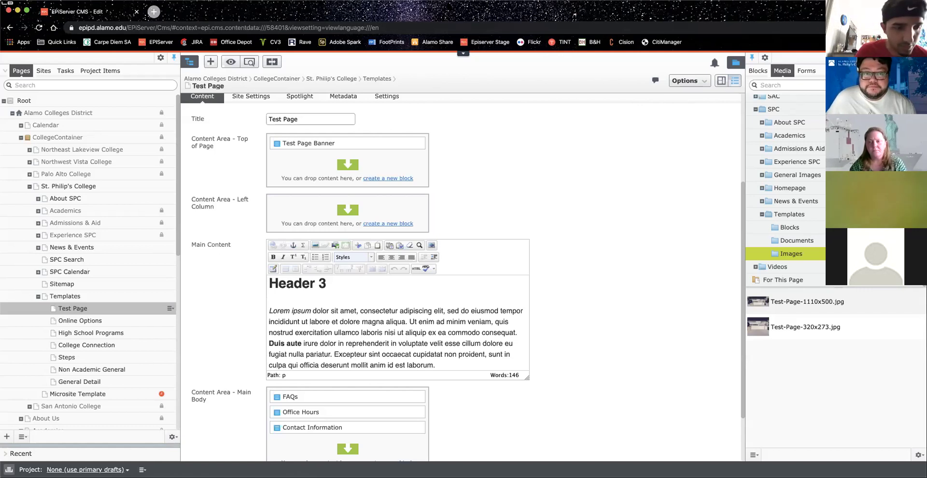
left_click(830, 44)
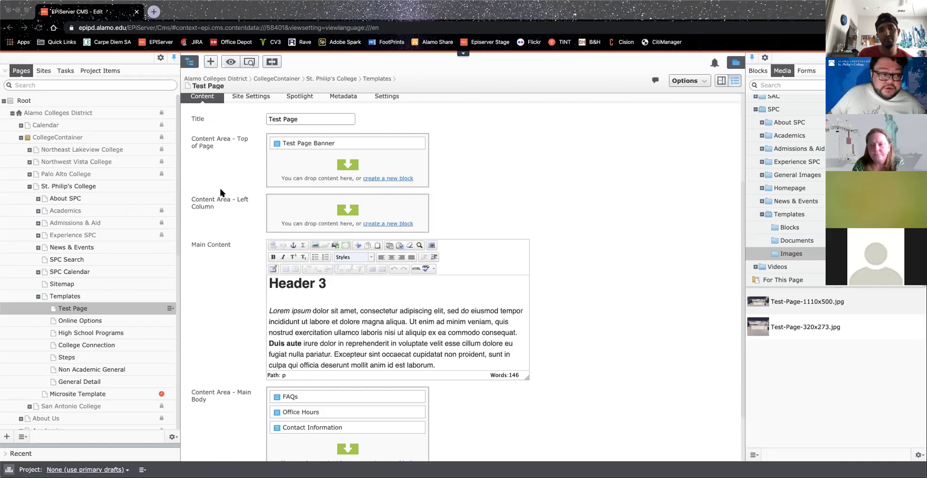
Step: Expand Academics and browse Find Your Program in the page tree, then scroll the properties form to the top
left_click(37, 211)
left_click(37, 211)
left_click(47, 223)
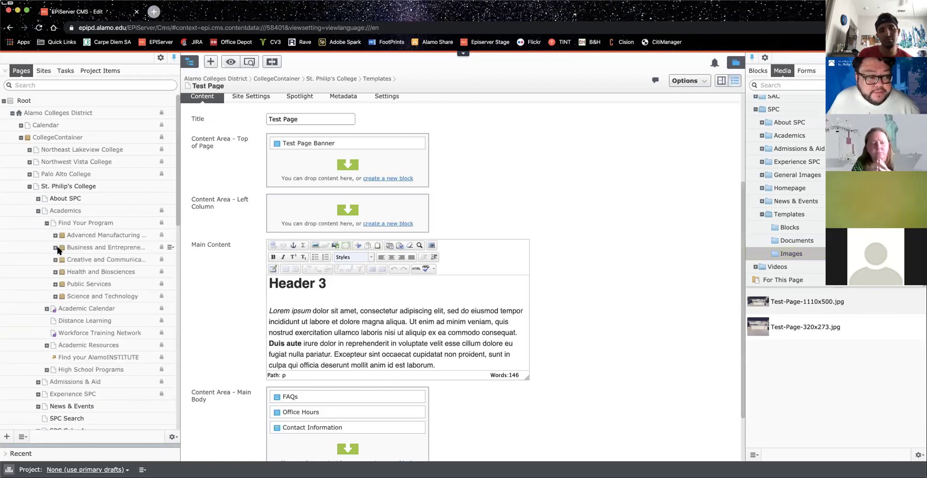
left_click(55, 247)
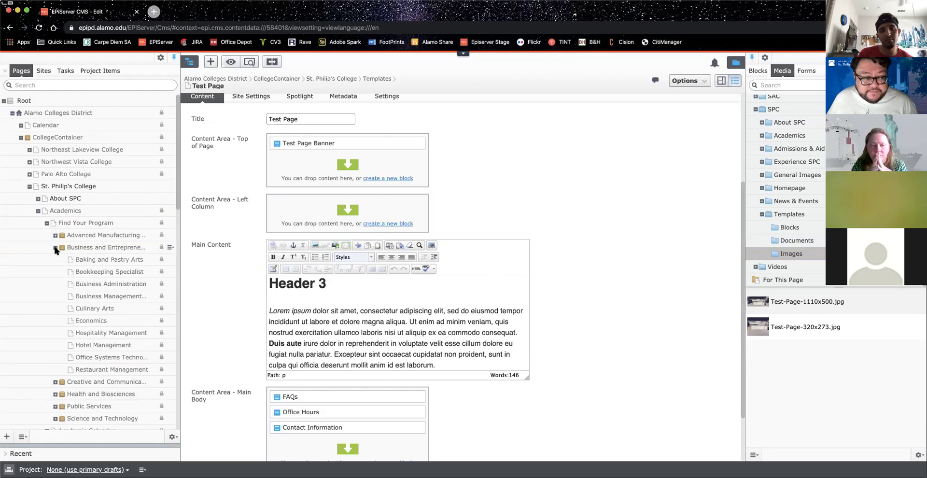
left_click(55, 247)
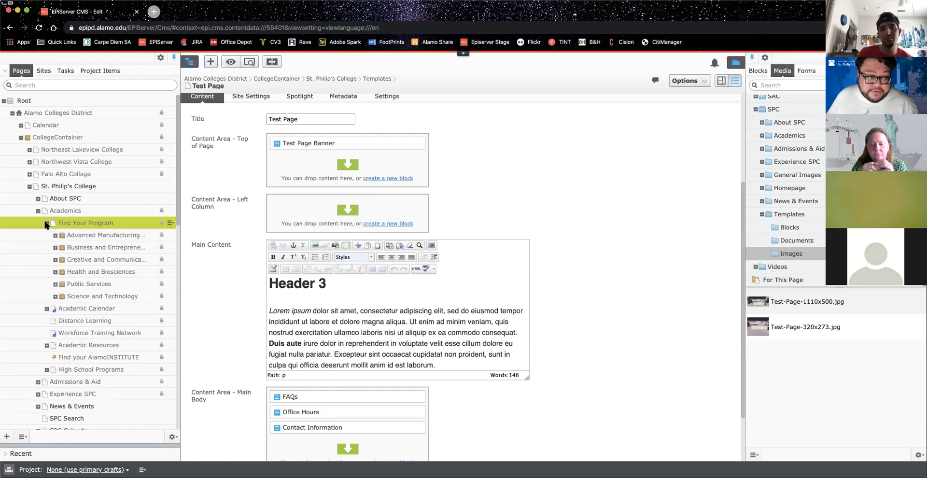
left_click(47, 223)
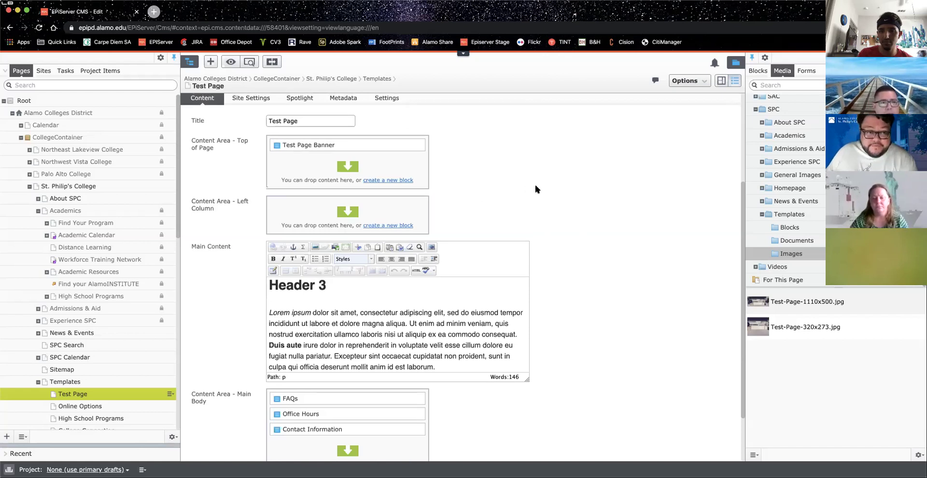
scroll(535, 185, "up", 2)
scroll(535, 184, "up", 3)
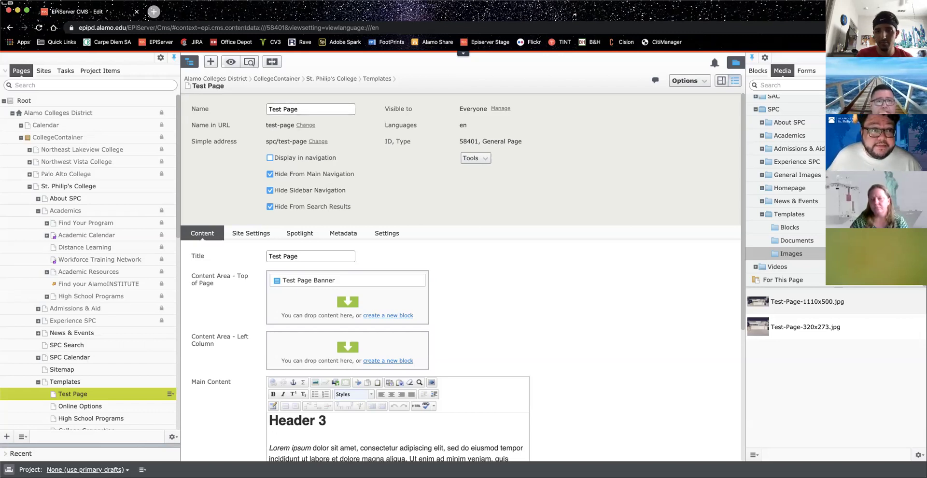
Step: Load alamo.edu/spc/test-page in a new Chrome tab, dismiss its popup, and return to the CMS
left_click(154, 12)
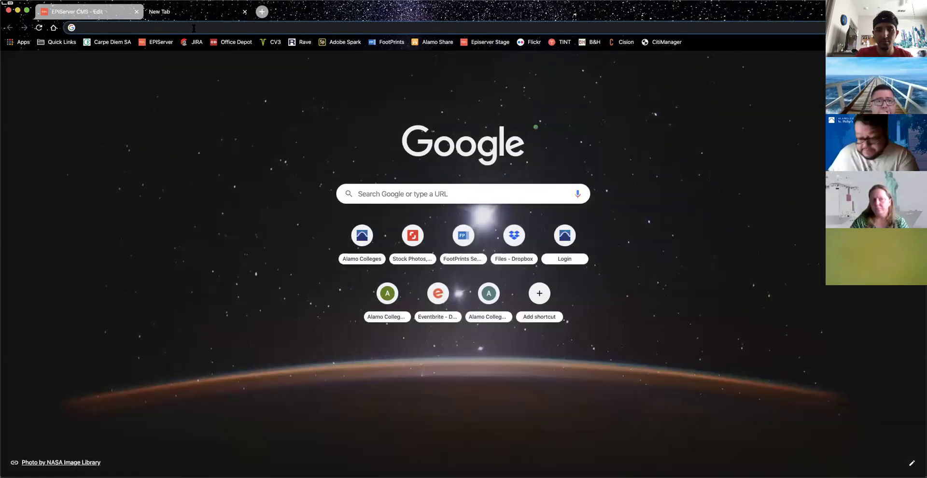
type("alamo.edu/spc/")
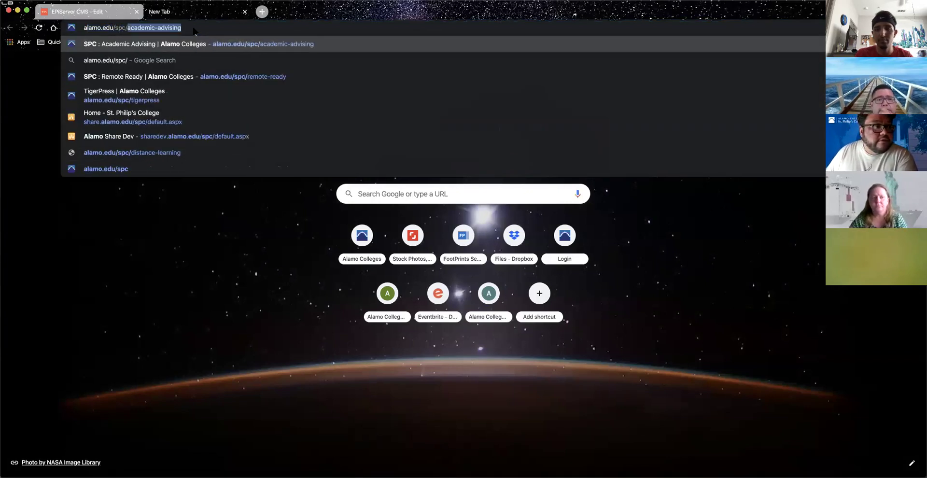
type("test-page")
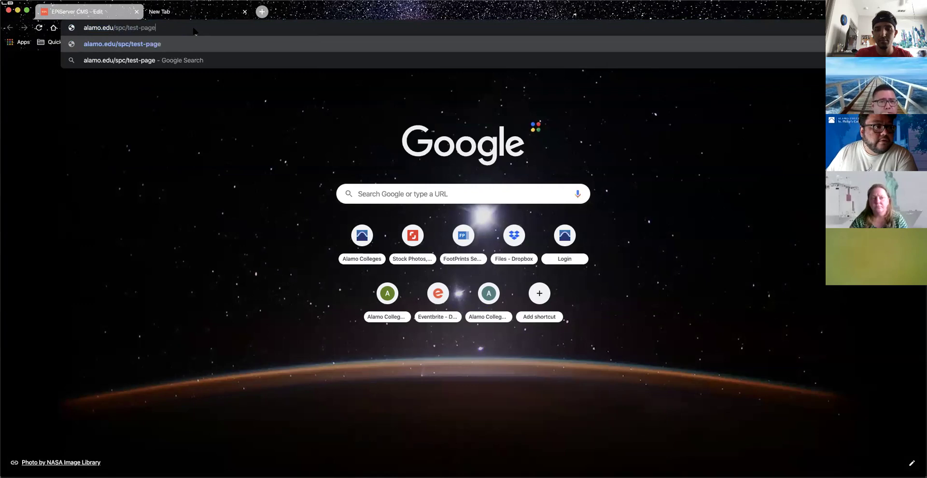
key("Return")
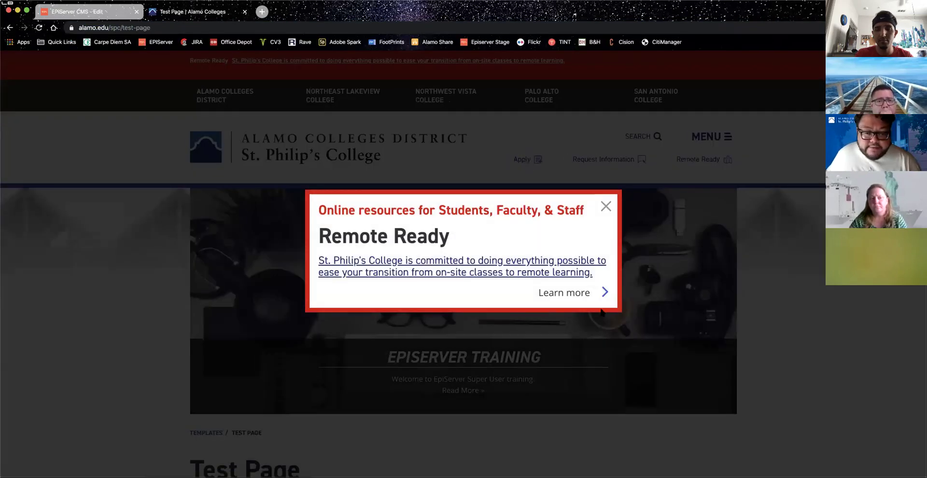
left_click(547, 314)
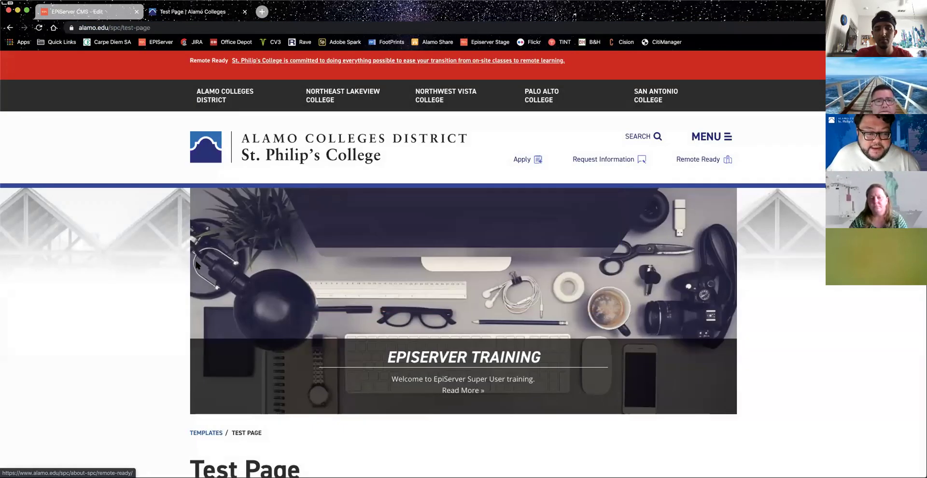
scroll(197, 265, "down", 3)
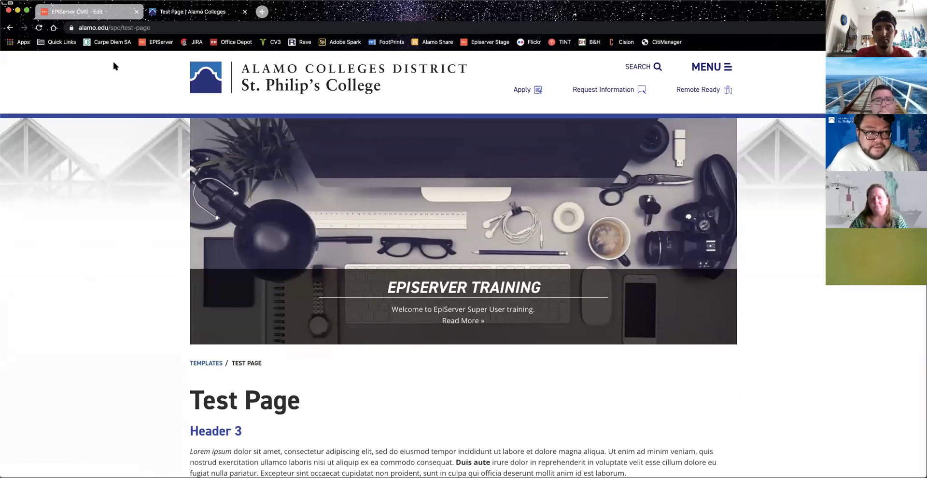
left_click(109, 12)
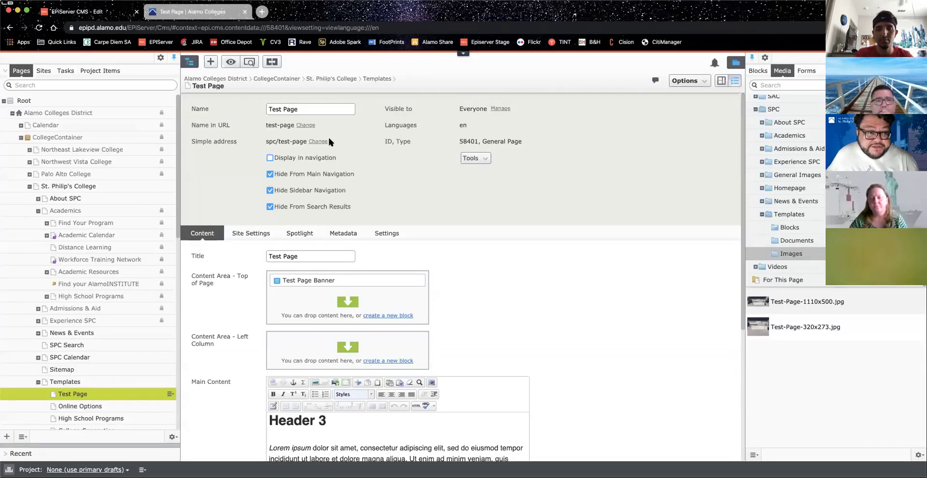
Step: Add 'Welcome to my' before the page Title so it reads 'Welcome to my Test Page'
left_click(306, 110)
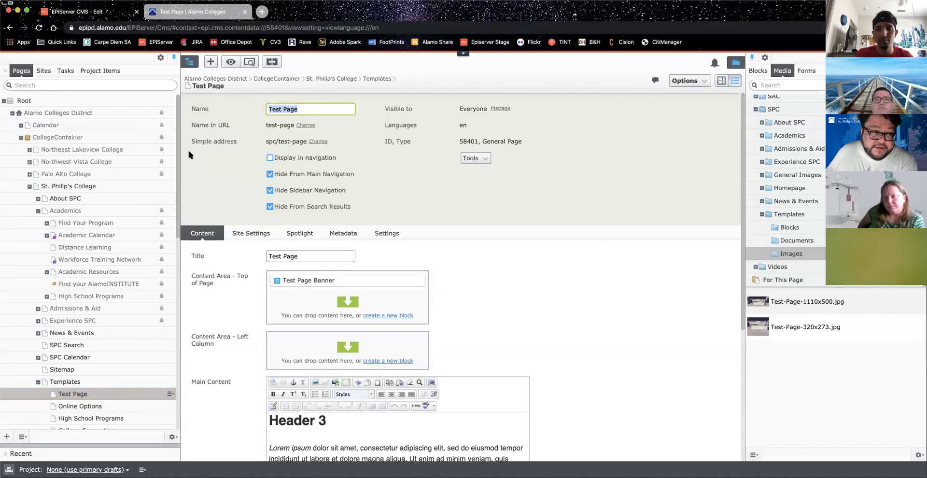
left_click(304, 256)
left_click(268, 256)
type("Welcome to m")
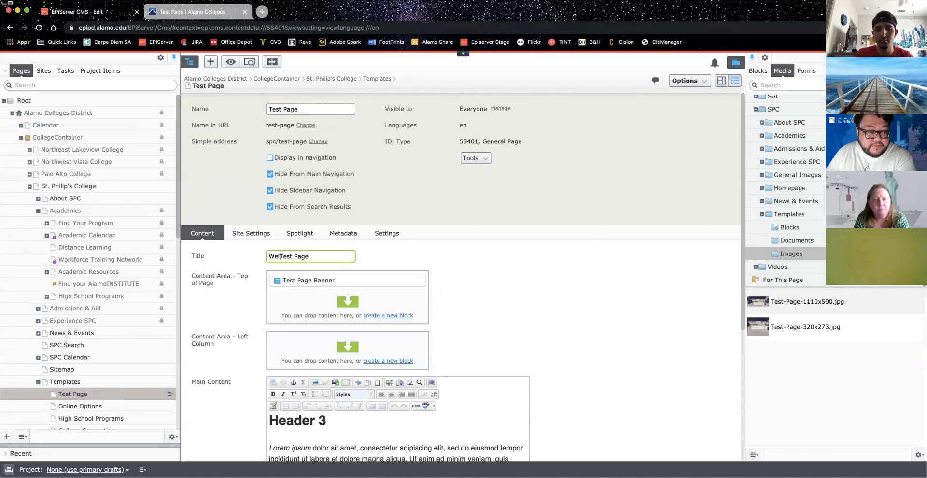
type("y")
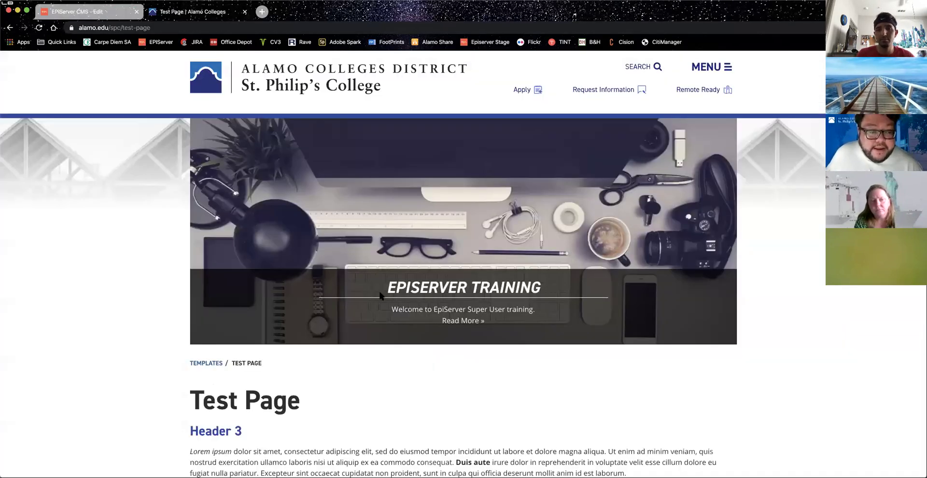
Step: After a glance at the live page, mark the edited page Ready for Review
left_click(188, 12)
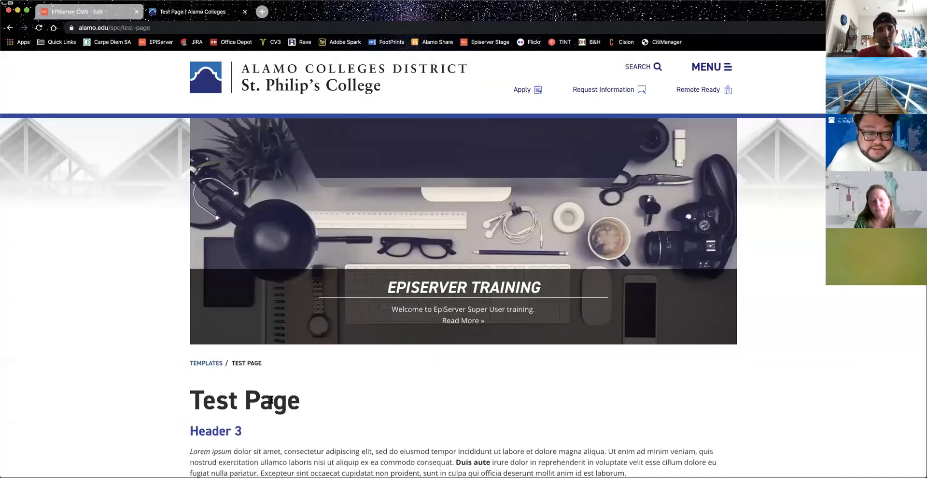
left_click(88, 13)
left_click(673, 82)
left_click(625, 117)
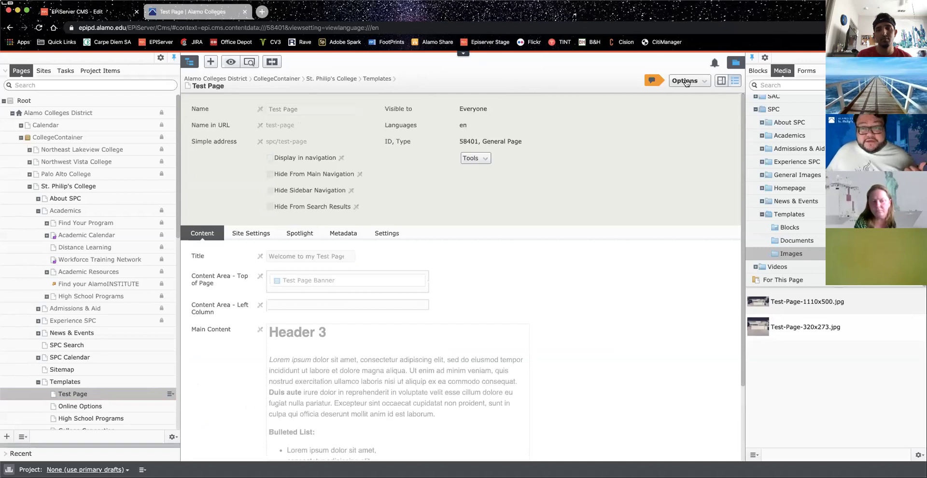
Step: View the page's pending review status under Options, then switch to the live Test Page tab
left_click(687, 82)
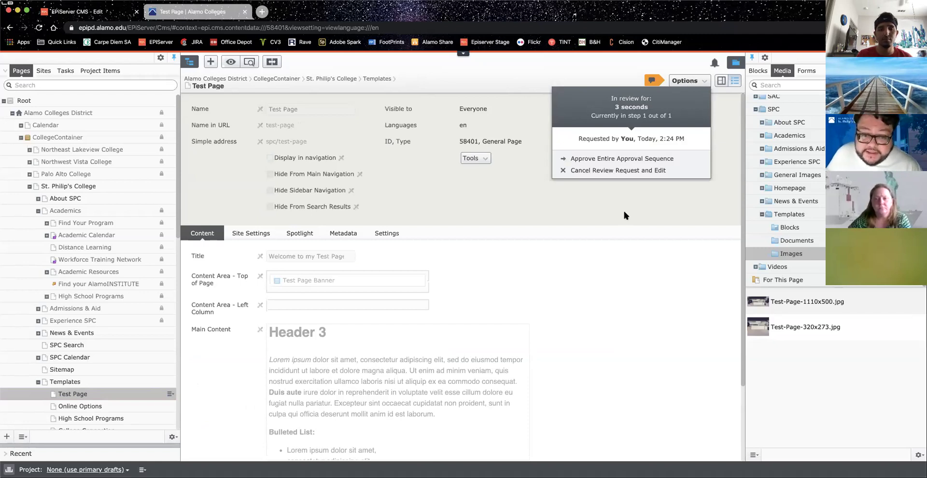
left_click(617, 317)
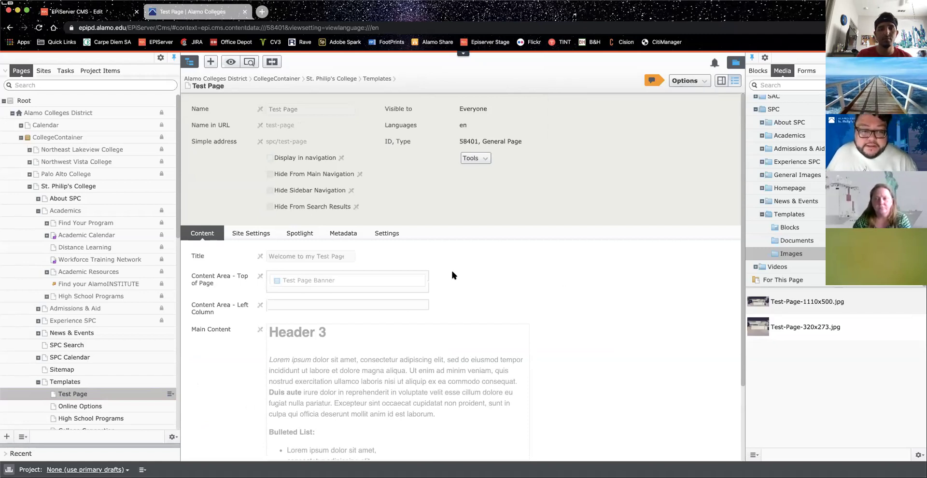
left_click(171, 14)
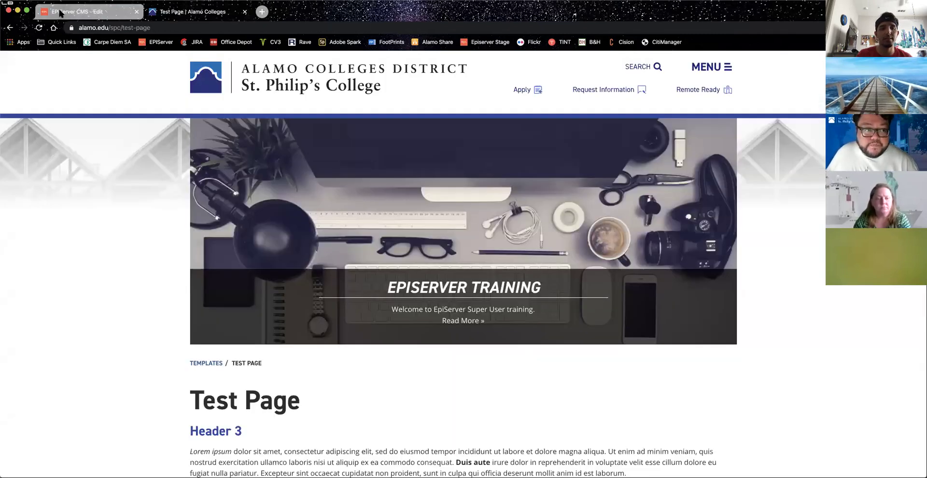
Step: Reload the live Test Page twice to check whether the new title has appeared
left_click(63, 12)
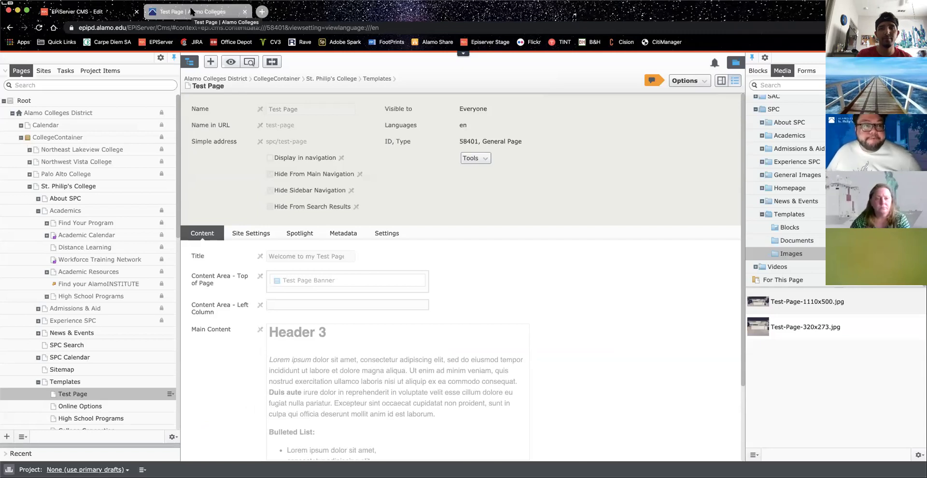
left_click(191, 11)
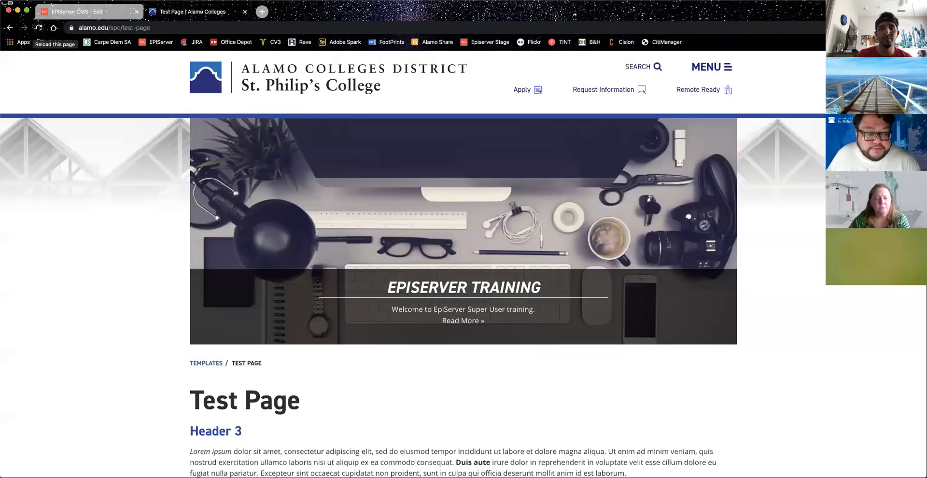
left_click(39, 28)
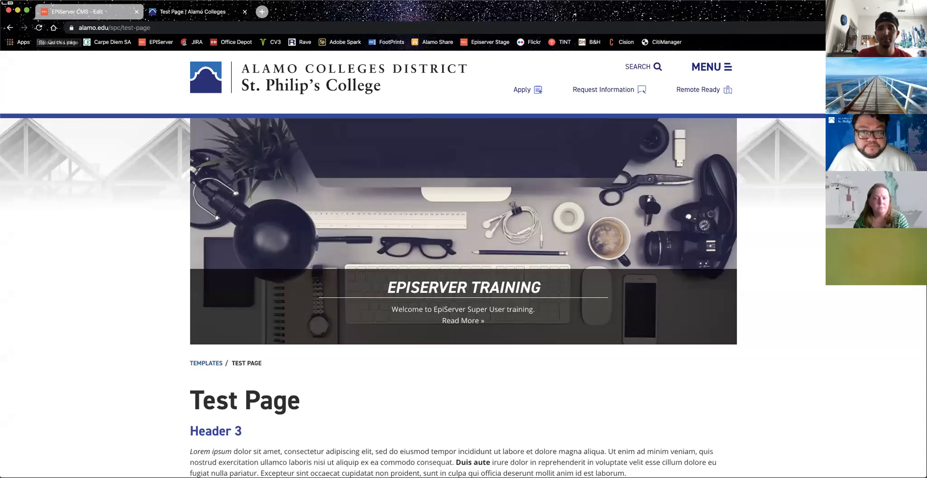
left_click(38, 27)
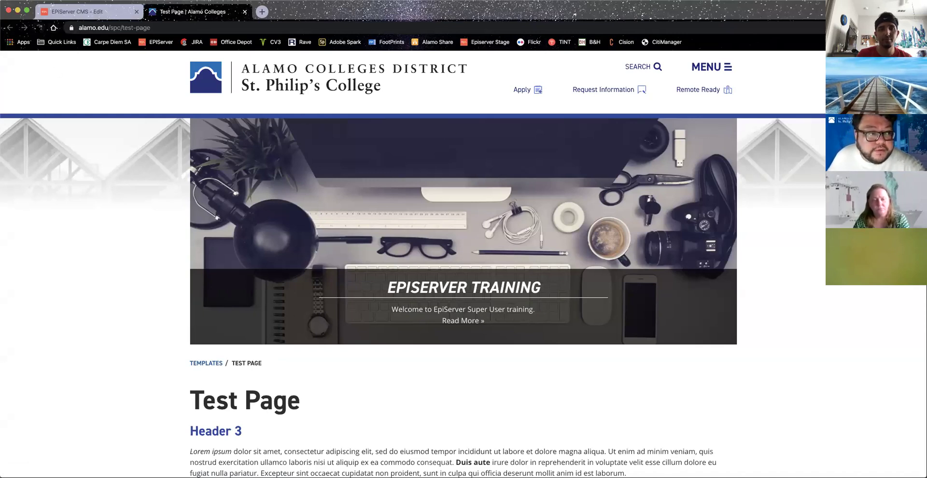
Step: Reload the live page to confirm the heading 'Welcome to my Test Page', then return to the CMS editor
left_click(39, 27)
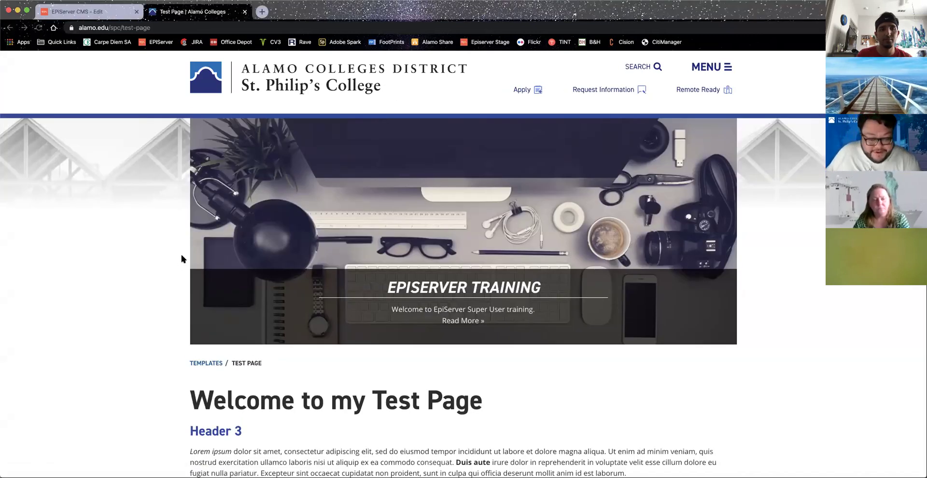
scroll(182, 256, "down", 2)
scroll(183, 256, "down", 3)
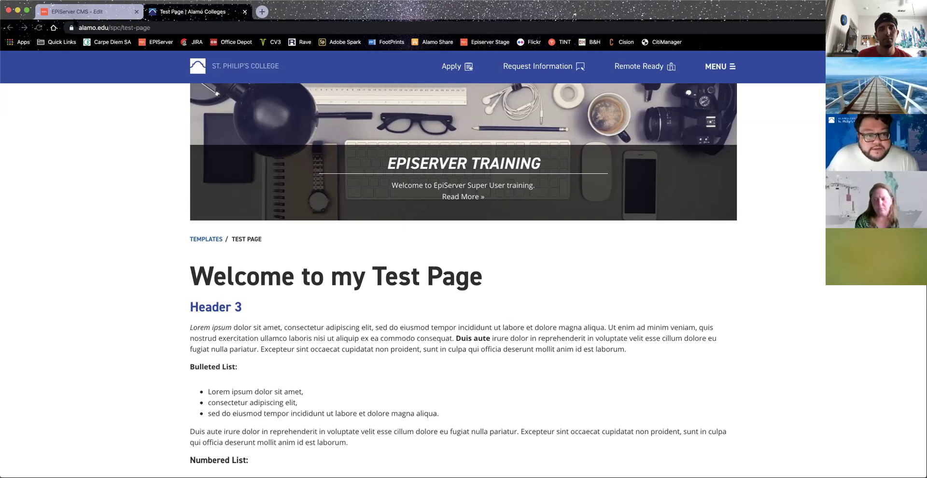
left_click(74, 12)
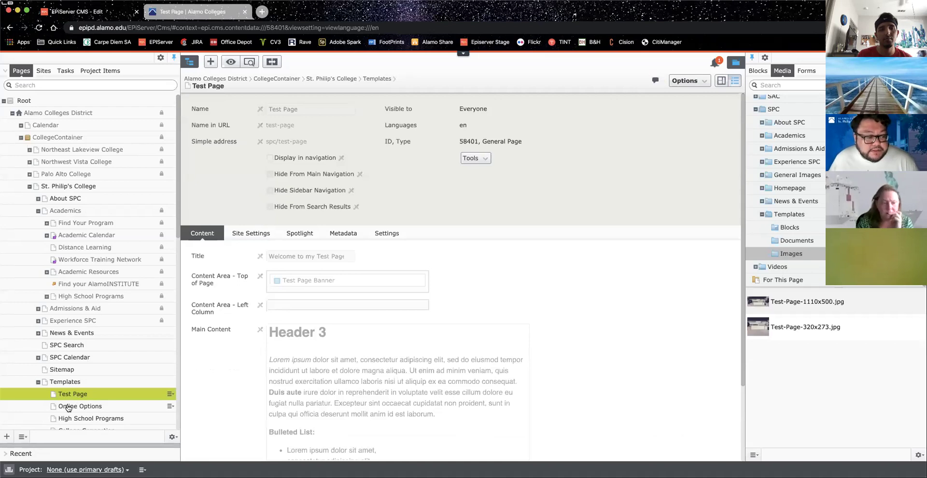
Step: Scroll down to Main Content and put the caret in its Lorem ipsum paragraph
scroll(538, 349, "down", 3)
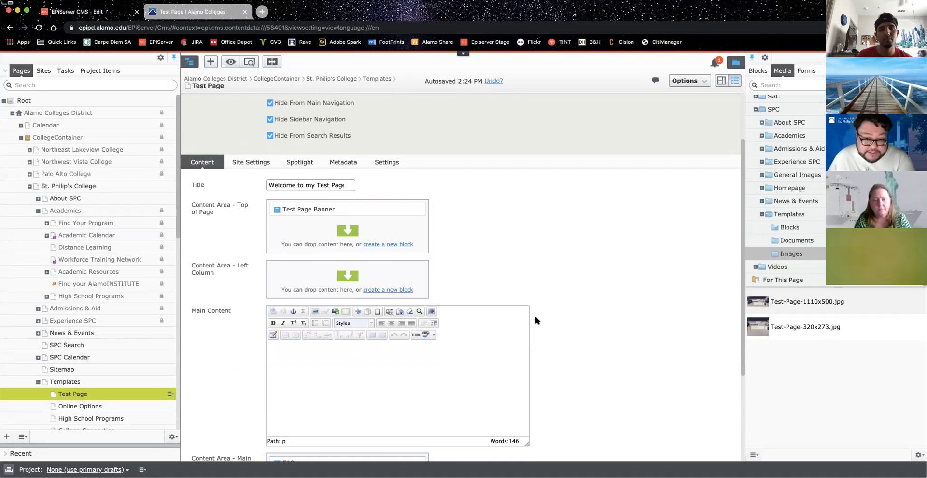
scroll(552, 329, "down", 3)
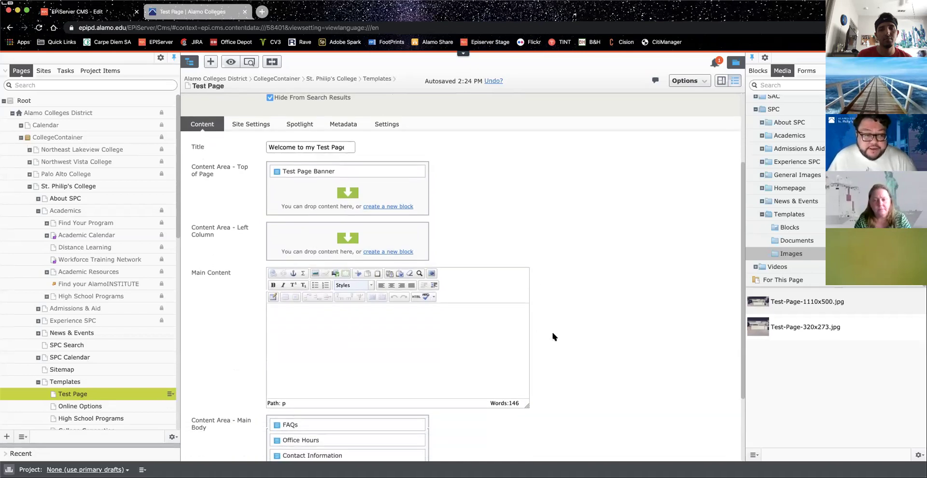
left_click(355, 323)
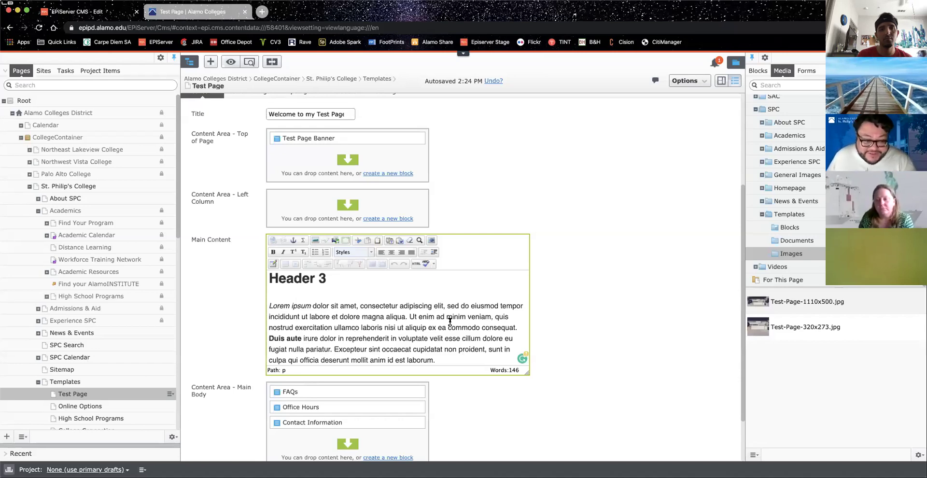
left_click(398, 297)
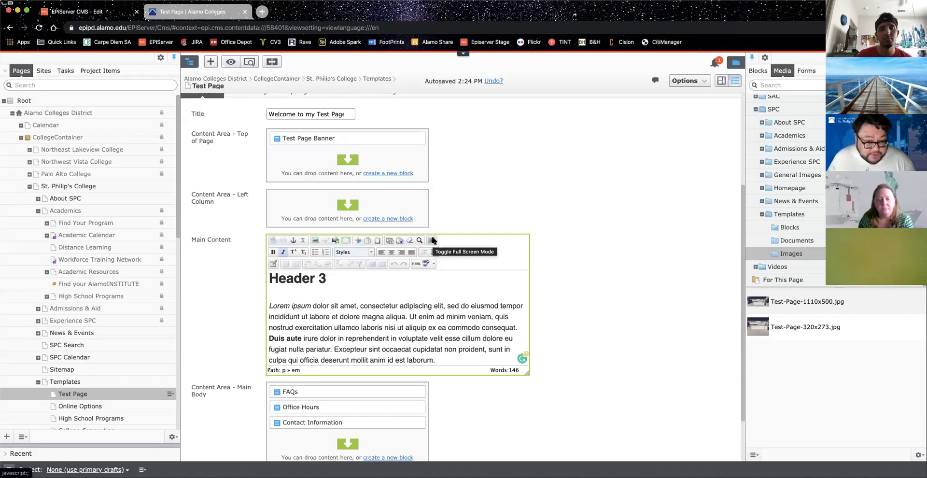
left_click(432, 240)
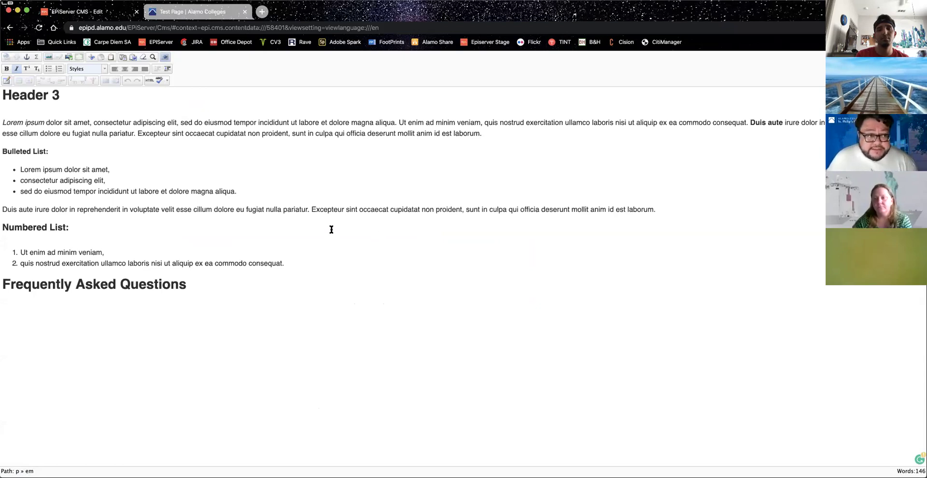
left_click(166, 57)
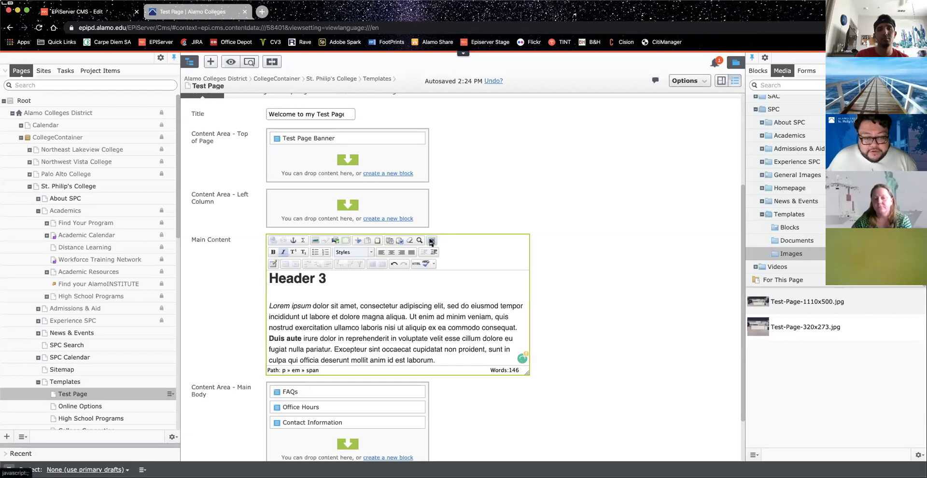
scroll(550, 283, "down", 1)
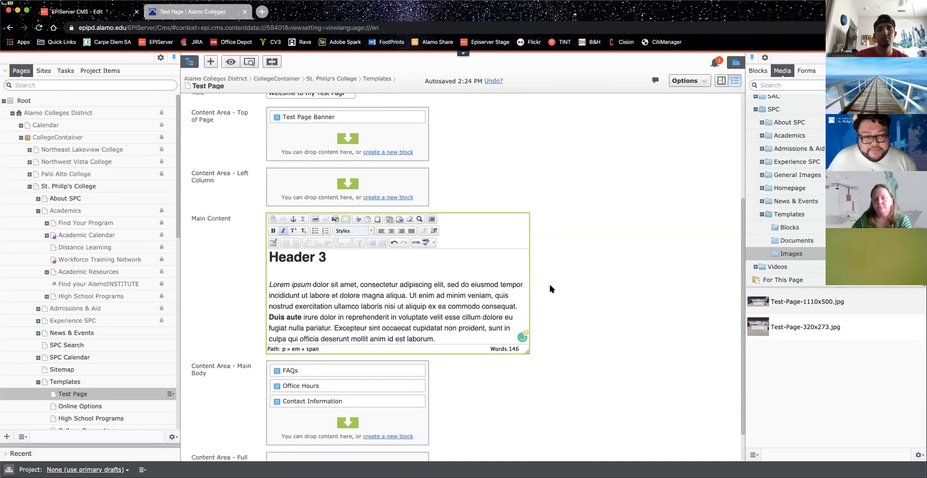
scroll(393, 280, "down", 1)
scroll(393, 277, "up", 1)
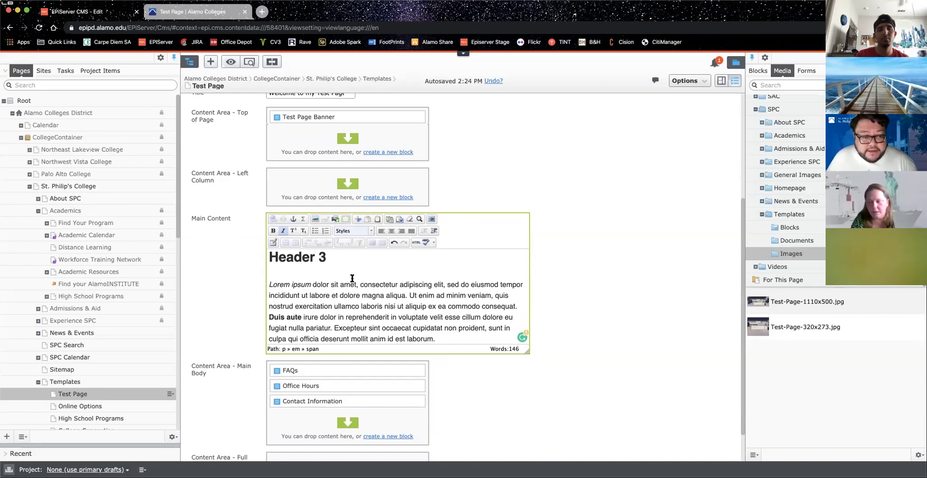
scroll(352, 278, "down", 5)
scroll(351, 278, "up", 5)
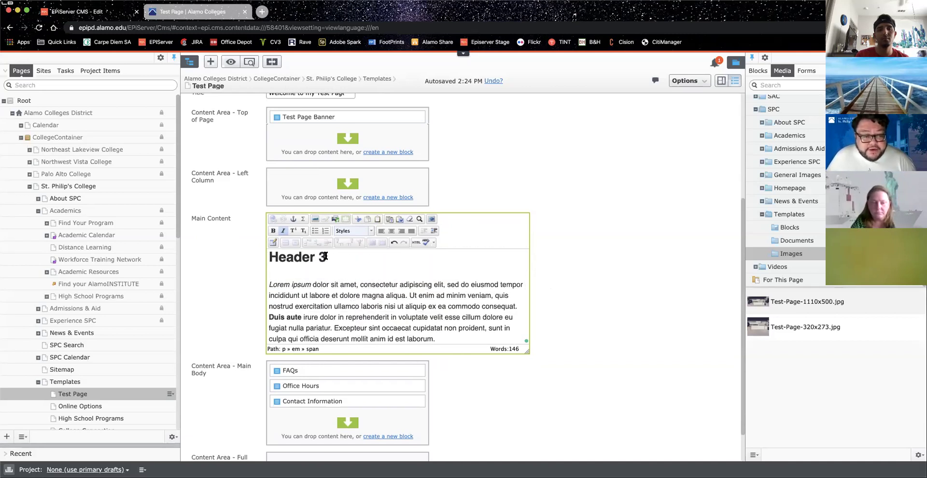
left_click_drag(325, 256, 268, 257)
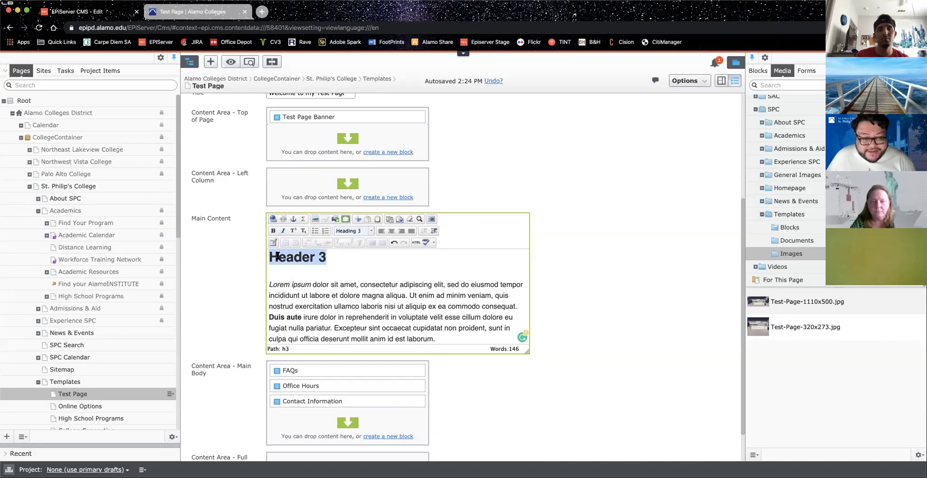
left_click(371, 232)
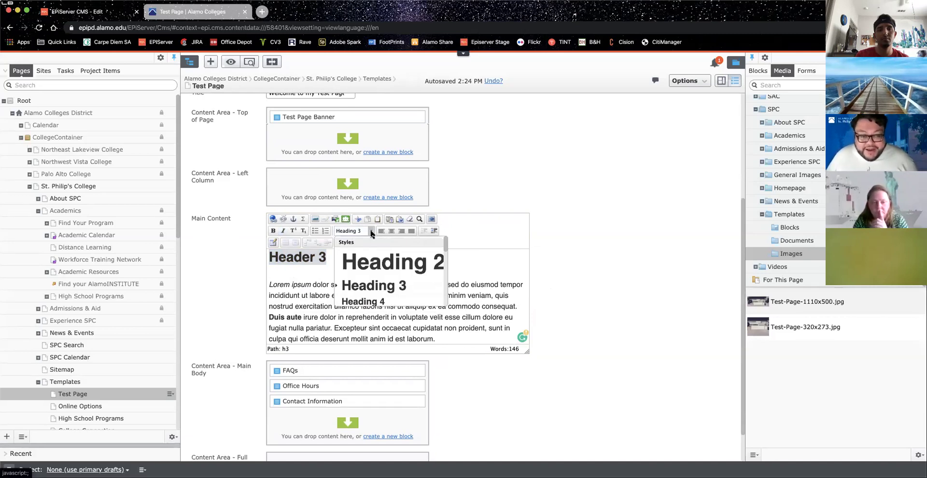
left_click(310, 268)
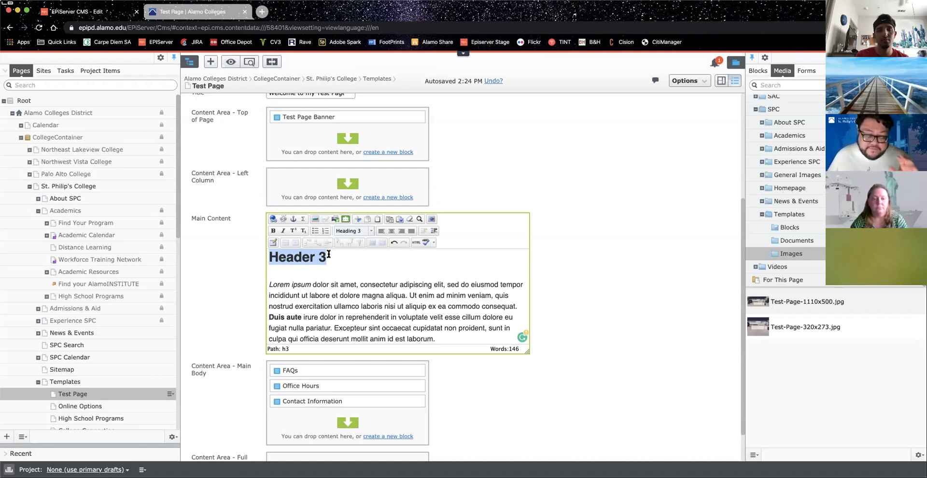
left_click(338, 259)
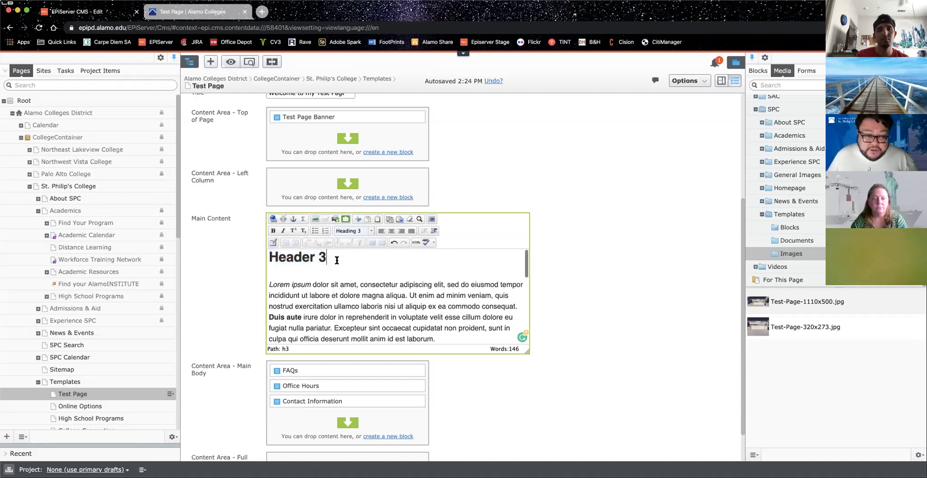
scroll(344, 282, "down", 10)
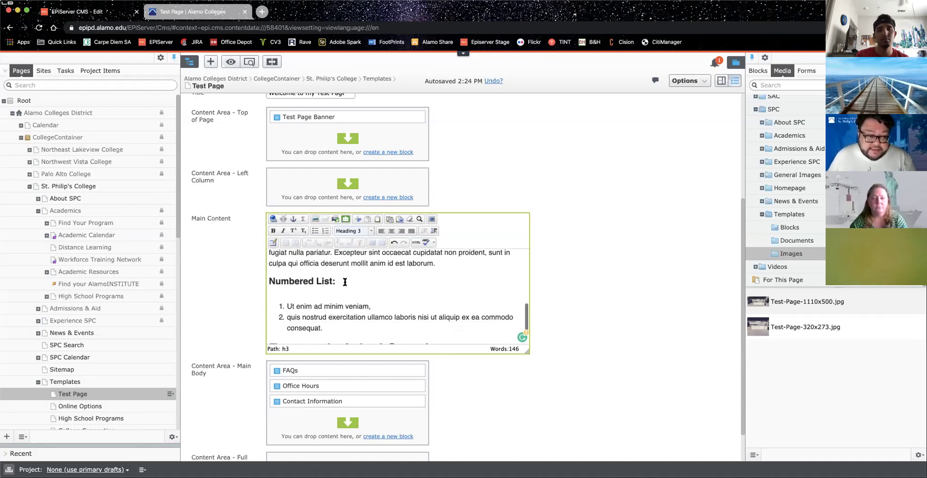
scroll(354, 309, "up", 8)
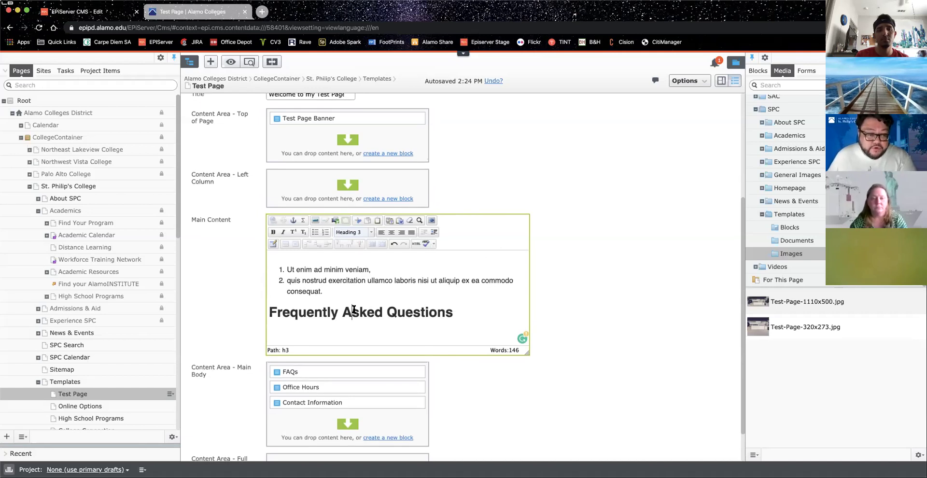
scroll(354, 309, "down", 5)
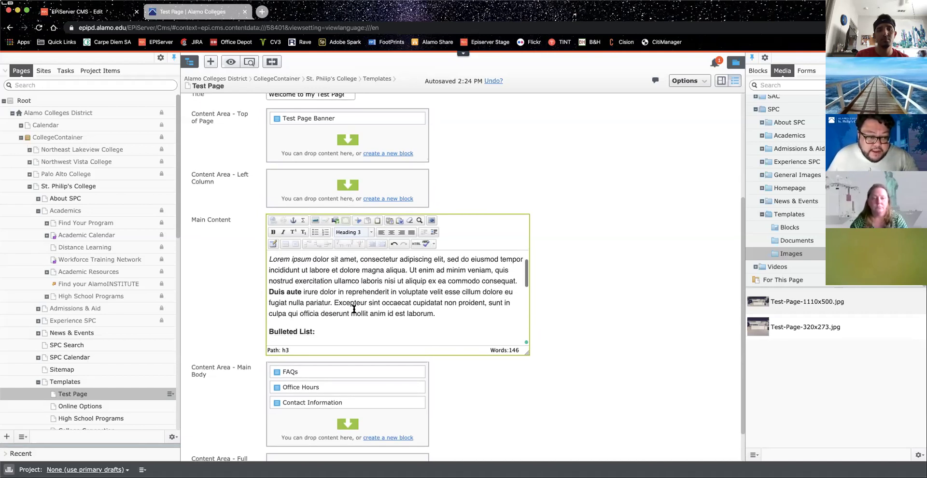
left_click(355, 316)
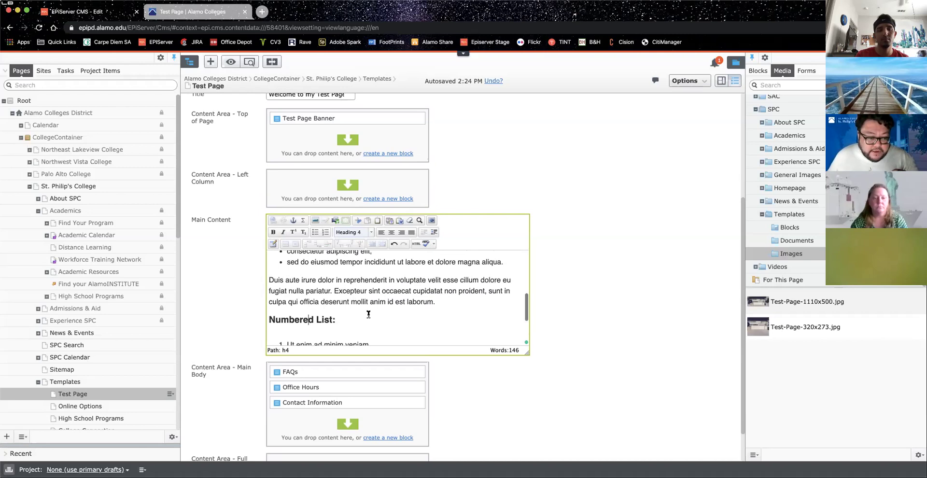
scroll(368, 314, "up", 5)
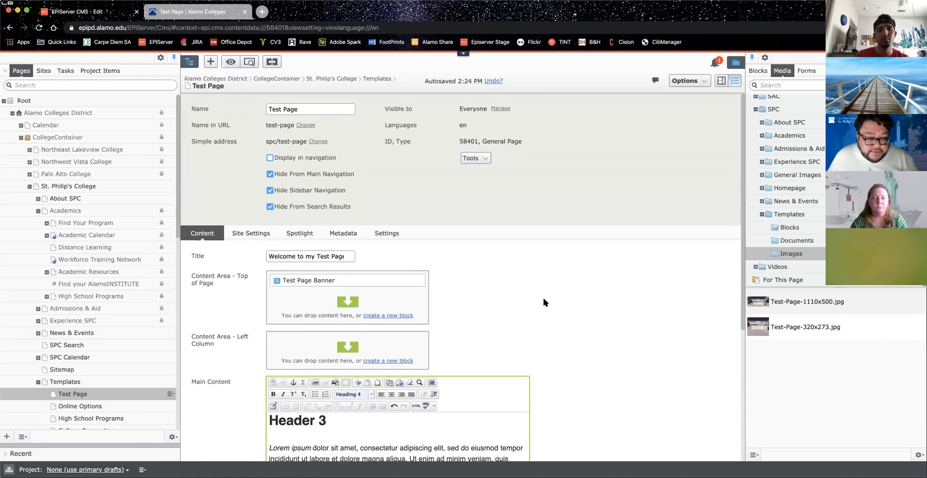
scroll(542, 296, "down", 5)
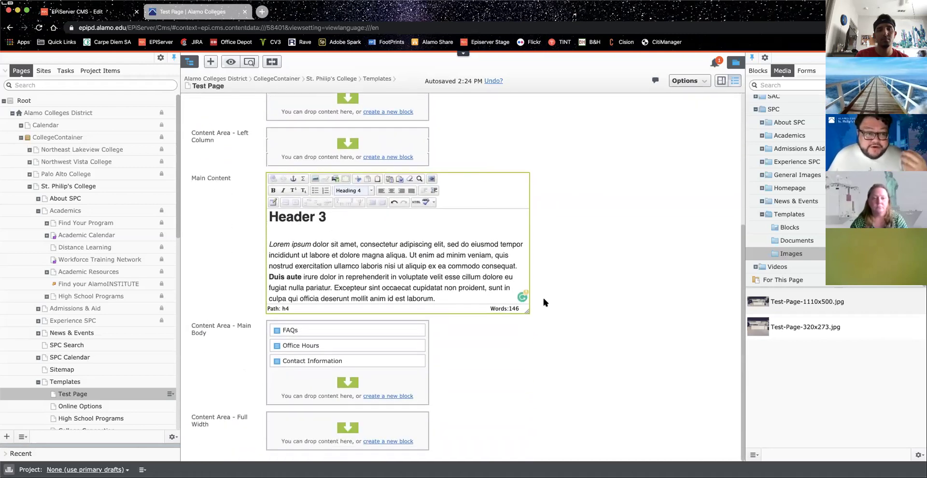
scroll(321, 239, "down", 1)
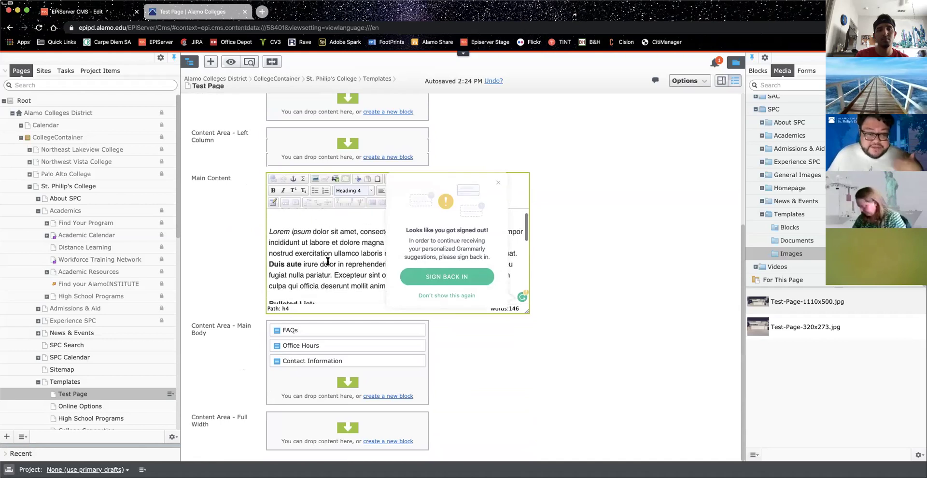
left_click(329, 241)
left_click(498, 187)
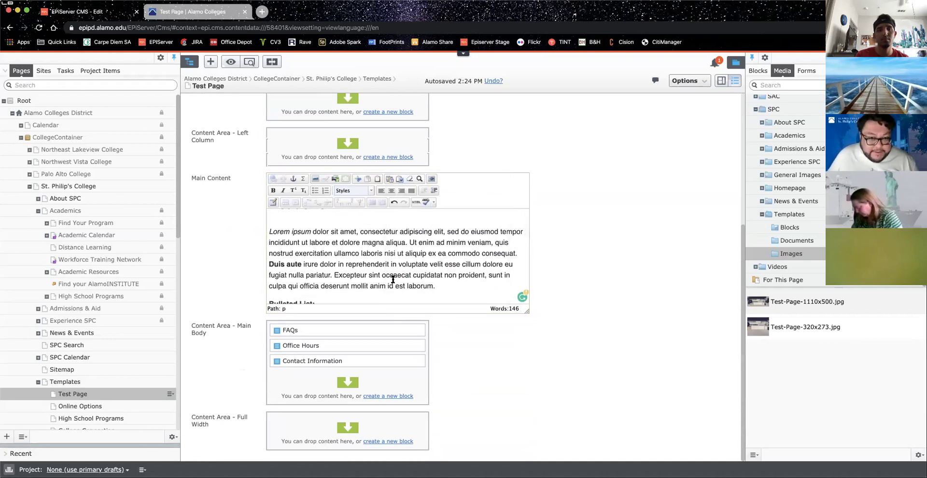
scroll(360, 267, "up", 1)
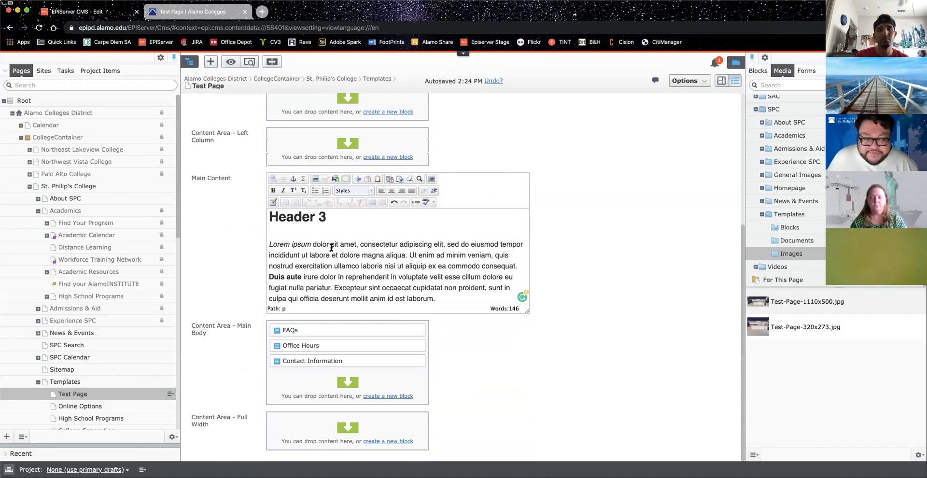
left_click(326, 217)
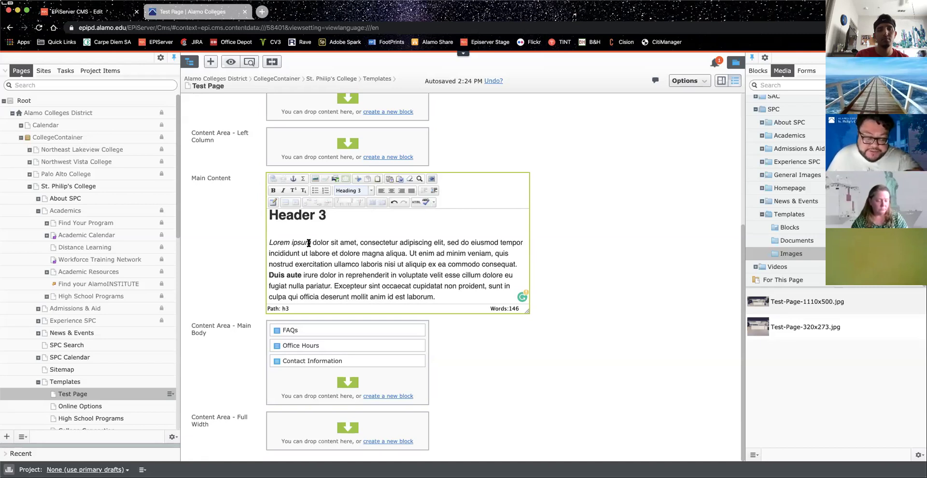
scroll(360, 262, "down", 1)
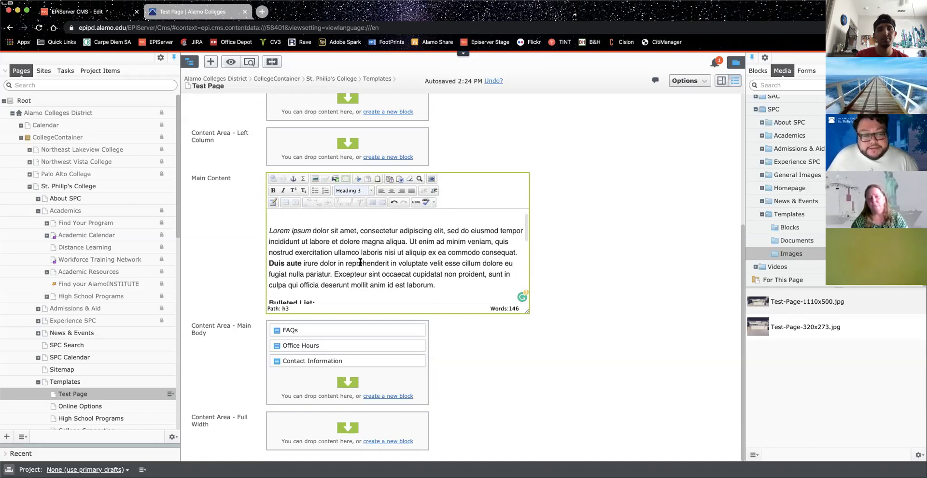
scroll(360, 261, "up", 1)
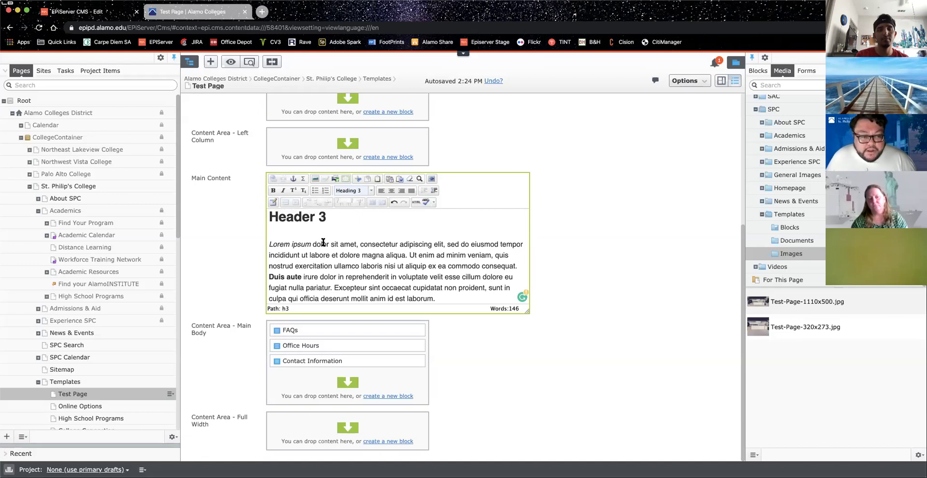
scroll(337, 247, "down", 1)
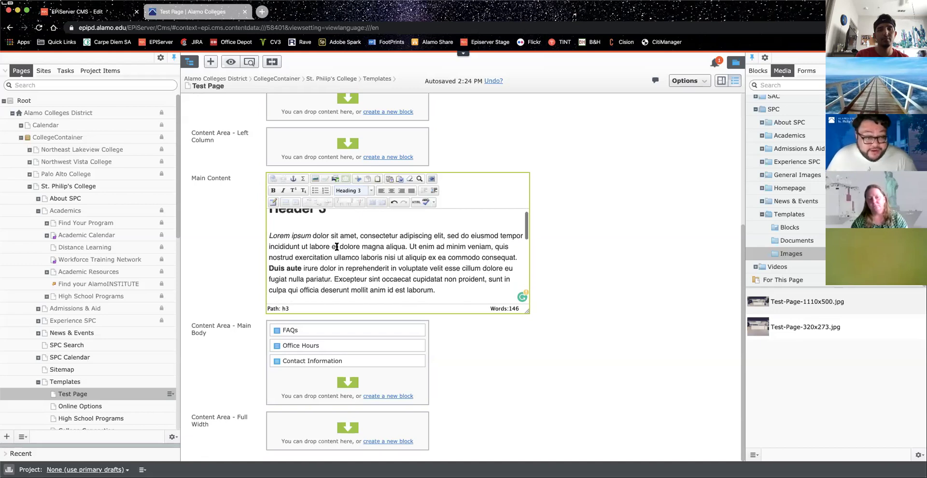
scroll(336, 246, "down", 1)
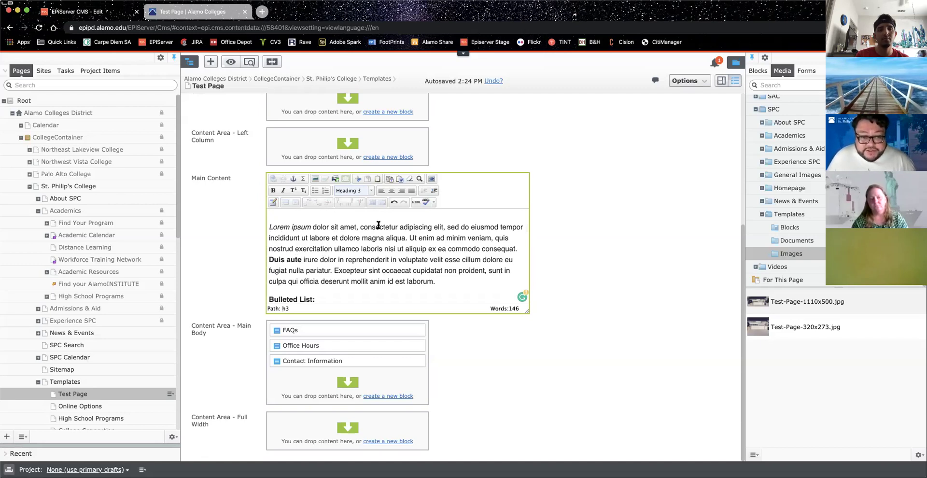
Step: Select 'Lorem ipsum' and remove its italic formatting, then reselect it to check
left_click_drag(269, 227, 311, 226)
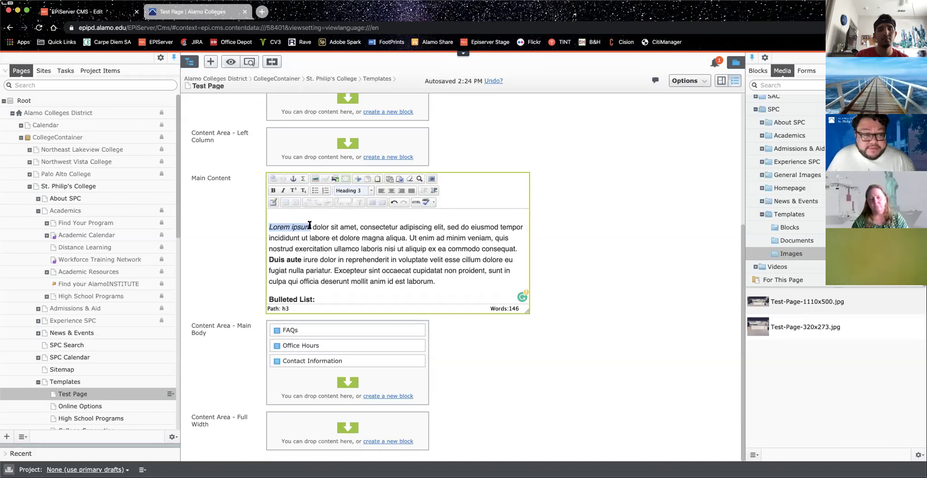
left_click(284, 191)
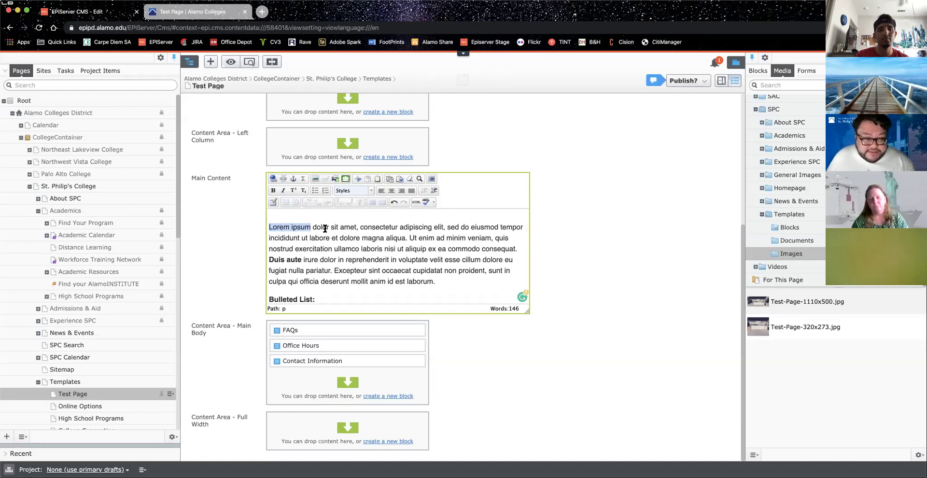
left_click(351, 240)
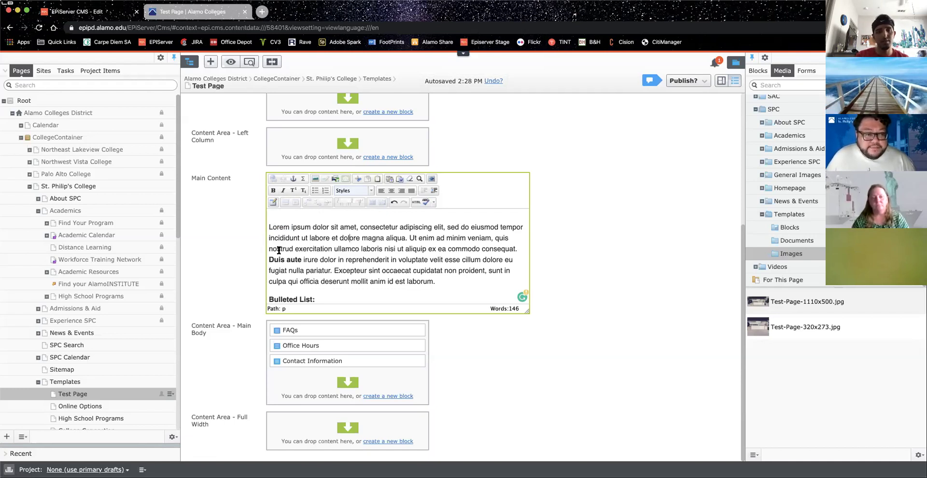
left_click_drag(269, 227, 311, 225)
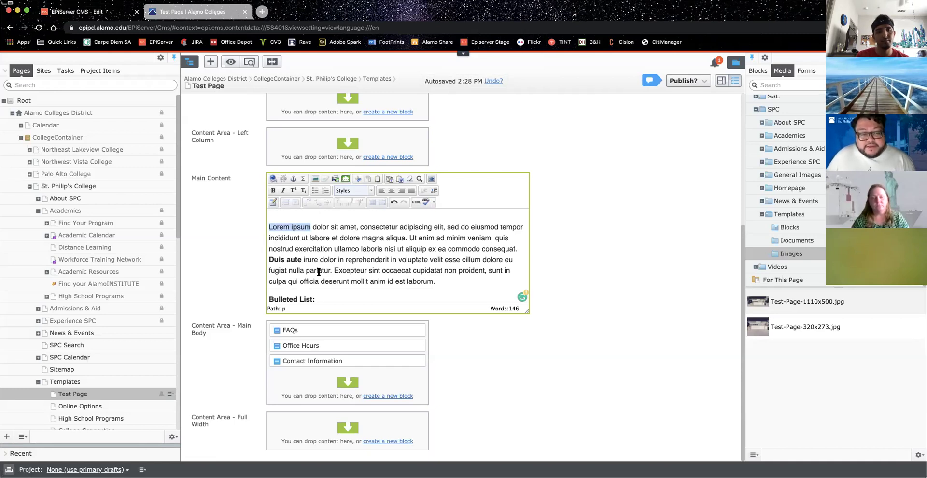
left_click(273, 226)
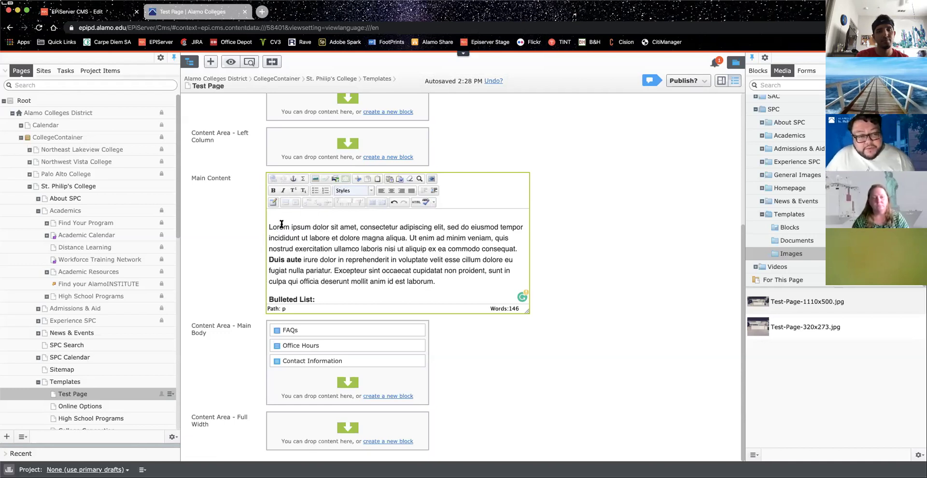
Step: Scroll through Main Content to the Frequently Asked Questions heading, then view the live Test Page tab
scroll(309, 226, "down", 5)
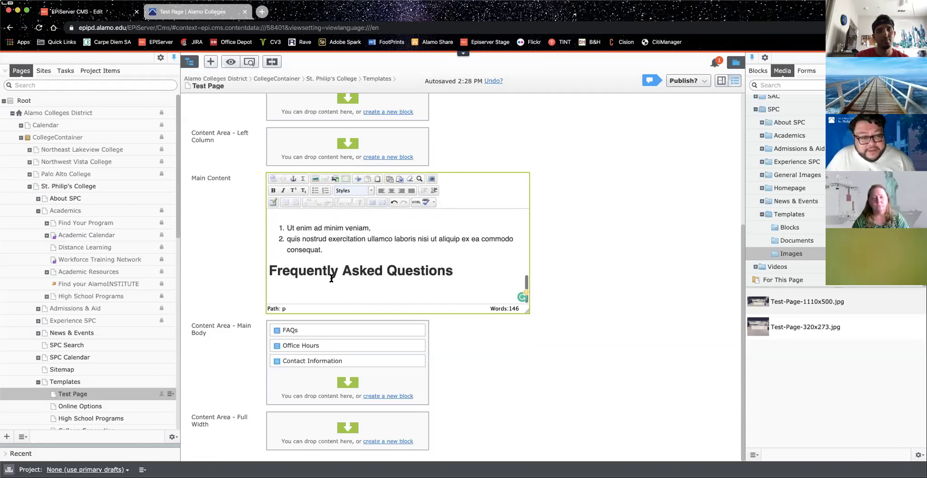
left_click(270, 274)
scroll(293, 226, "up", 5)
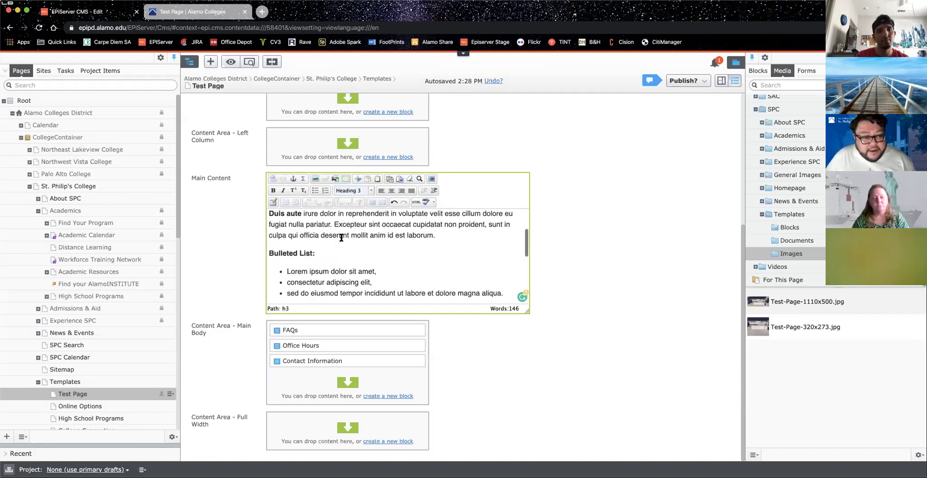
scroll(338, 280, "down", 5)
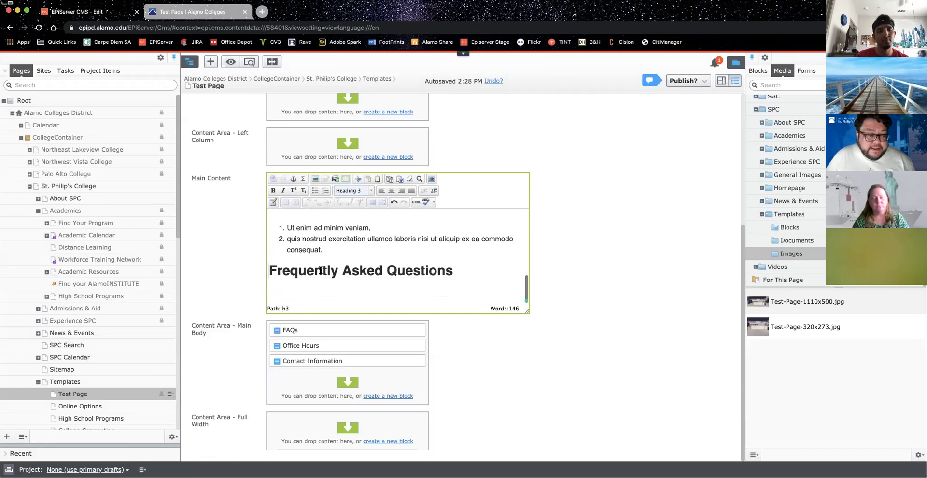
scroll(333, 260, "up", 5)
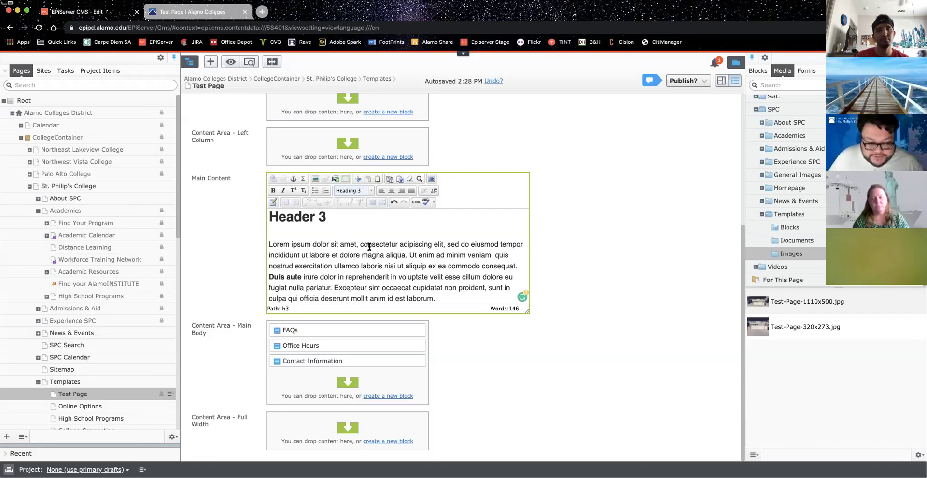
scroll(367, 247, "down", 4)
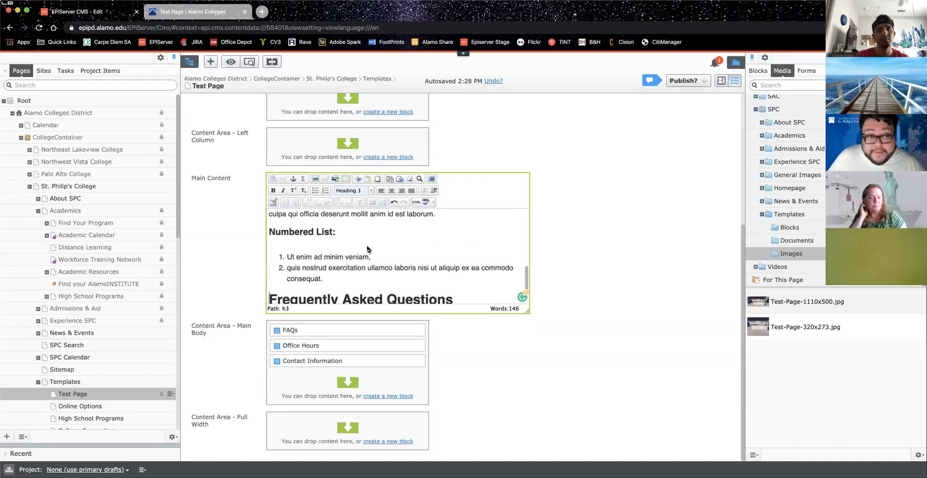
left_click(168, 12)
scroll(212, 200, "down", 7)
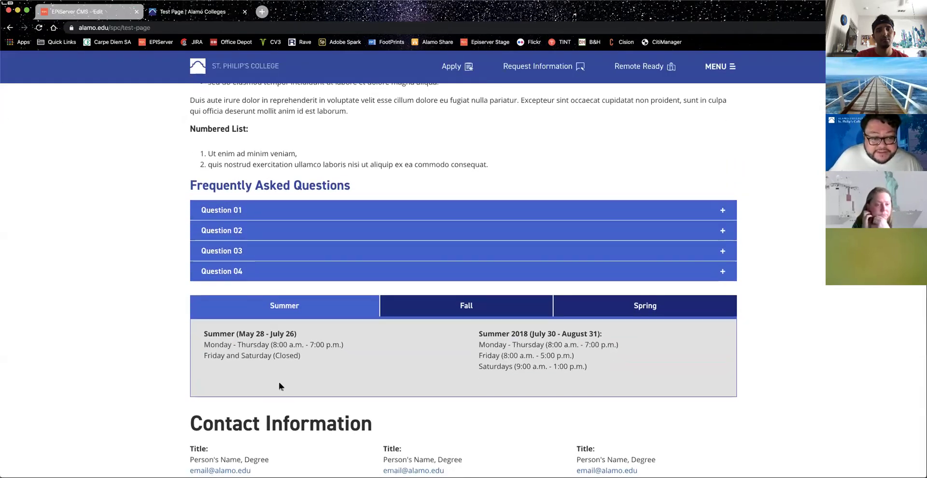
Step: Scroll through the live St. Philip's Test Page, then switch back to the Episerver CMS edit tab
scroll(244, 362, "down", 2)
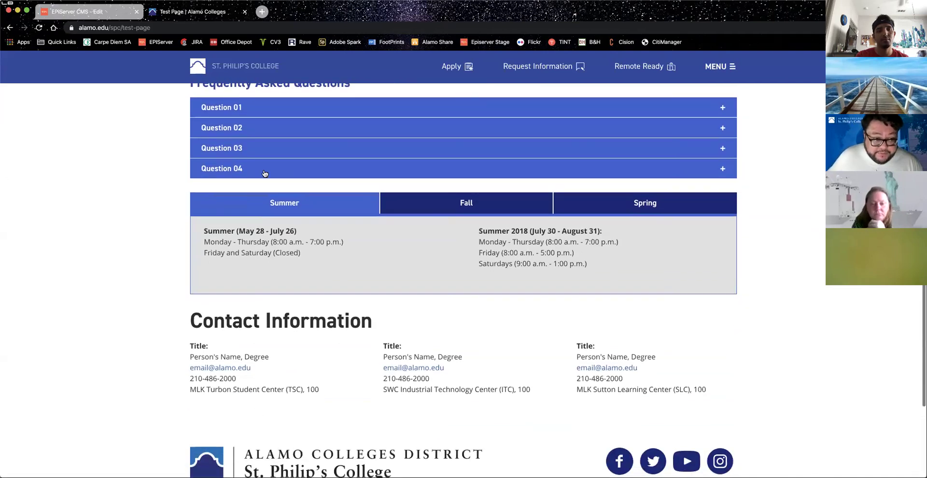
scroll(249, 174, "up", 3)
scroll(250, 175, "up", 2)
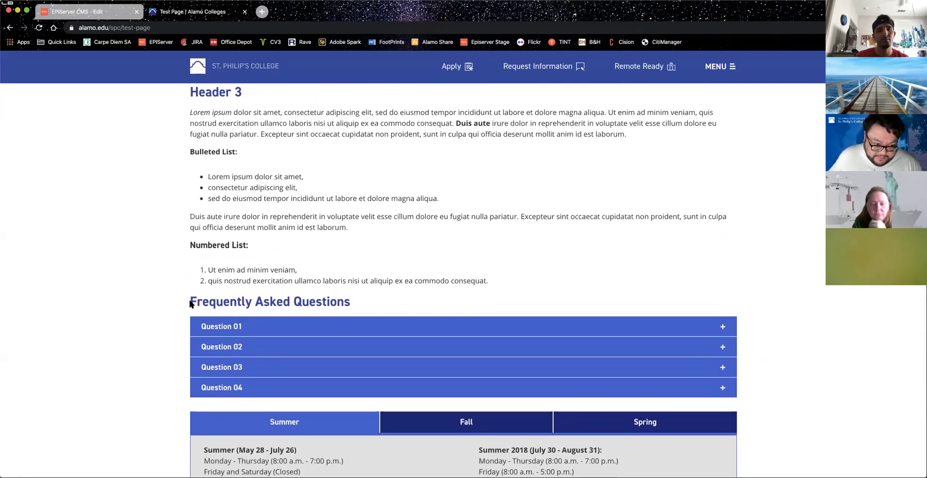
scroll(191, 215, "up", 1)
scroll(191, 213, "up", 3)
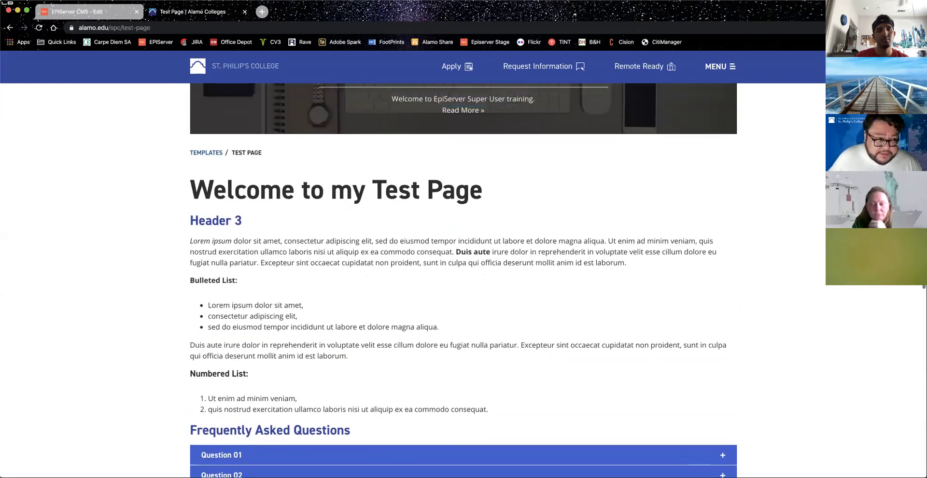
left_click(82, 12)
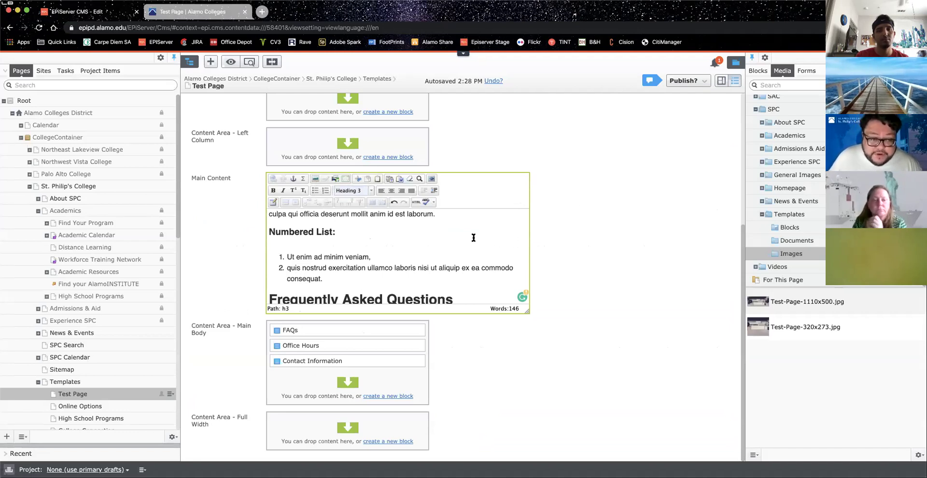
scroll(461, 235, "up", 3)
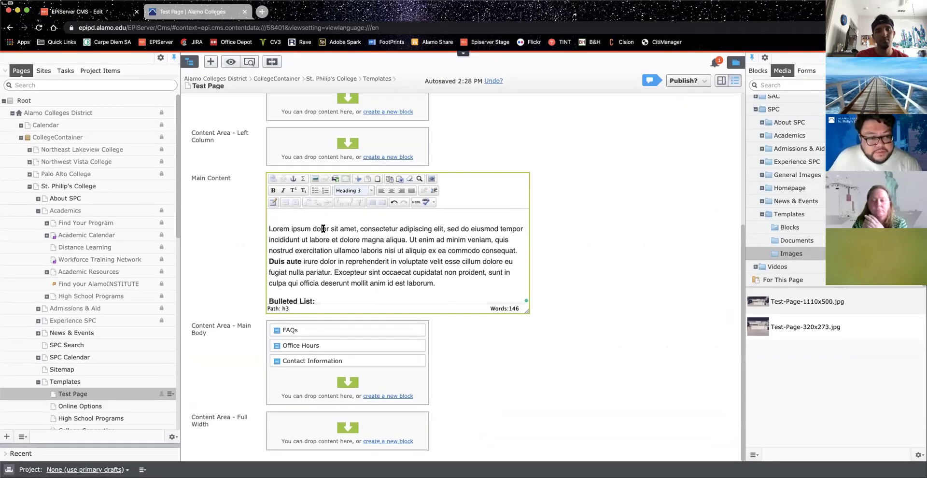
scroll(333, 225, "up", 1)
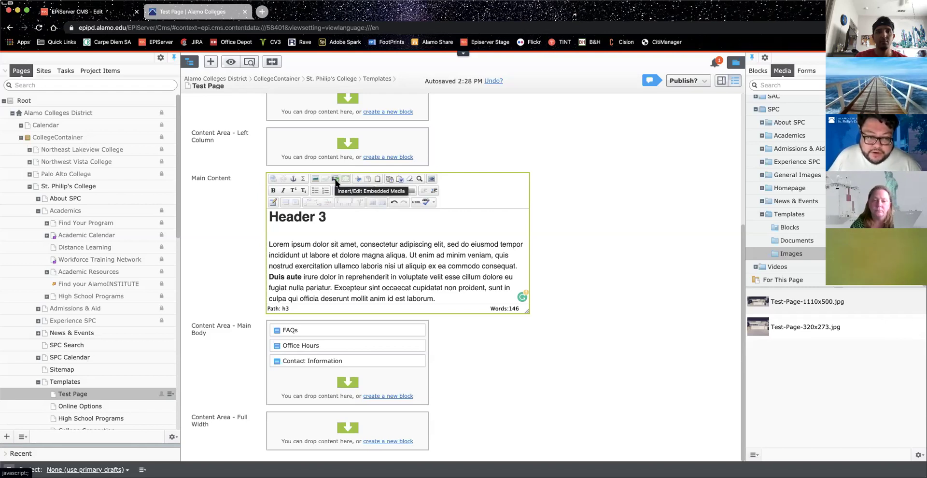
Step: Select the Header 3 heading, open and close its Personalized Content dialog twice without changes, then deselect it
left_click(307, 242)
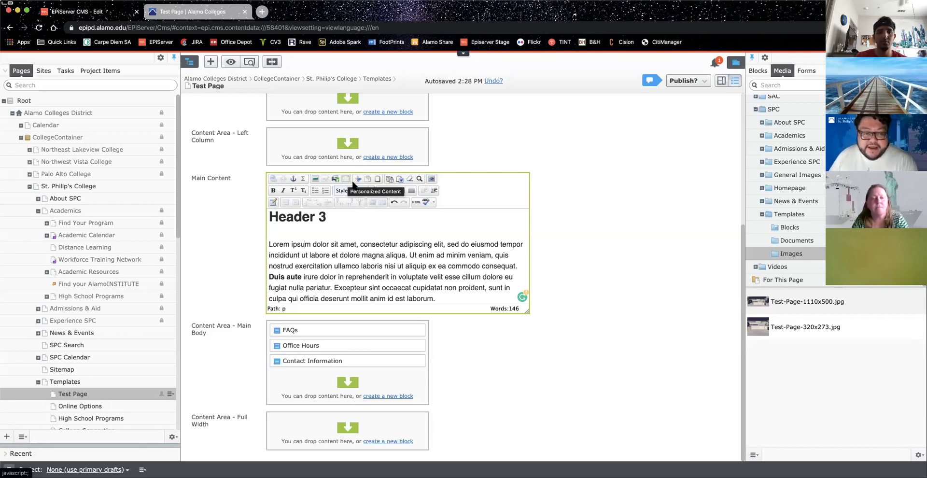
left_click_drag(333, 216, 269, 216)
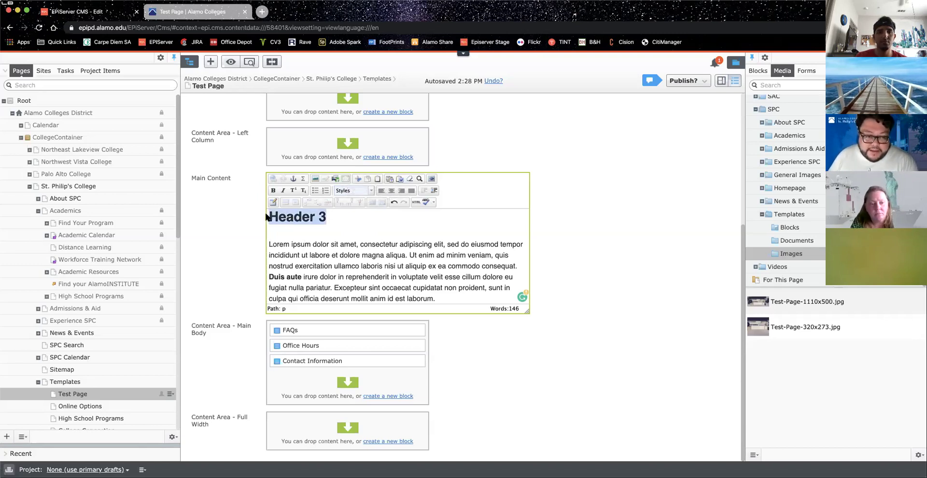
left_click(345, 178)
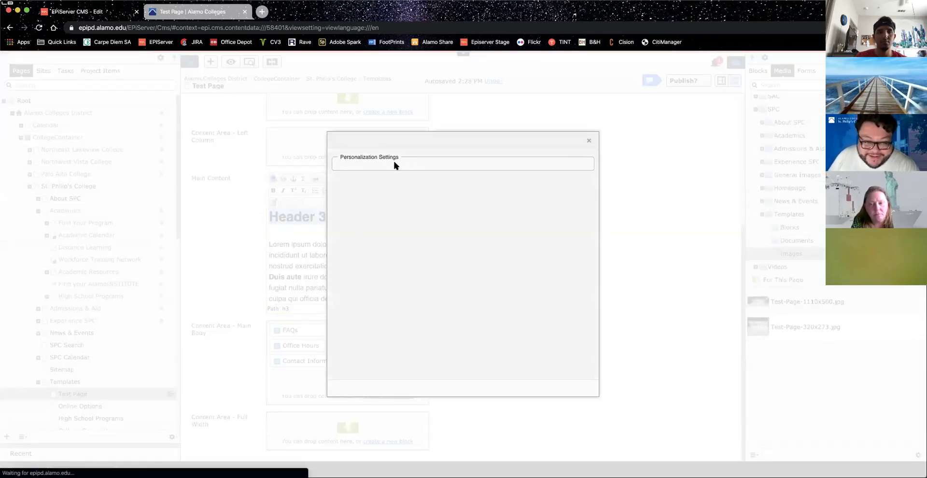
left_click(589, 143)
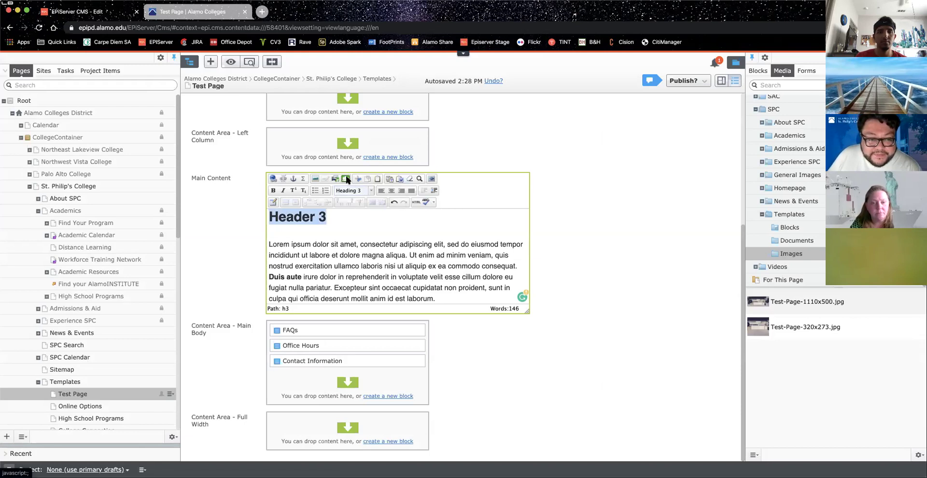
left_click(355, 180)
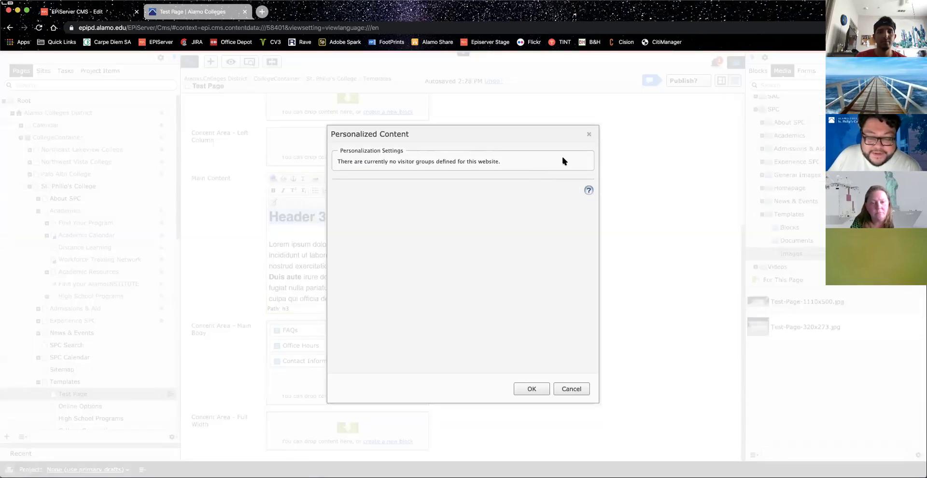
left_click(589, 135)
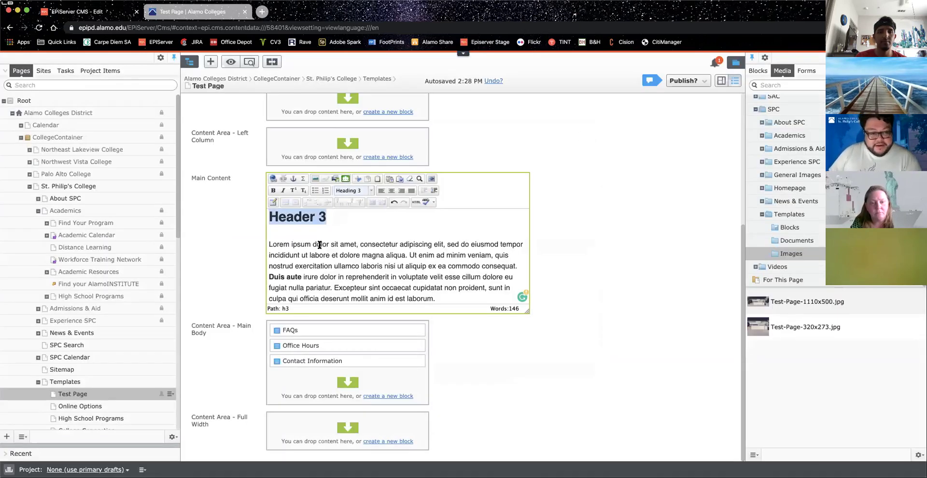
left_click(332, 218)
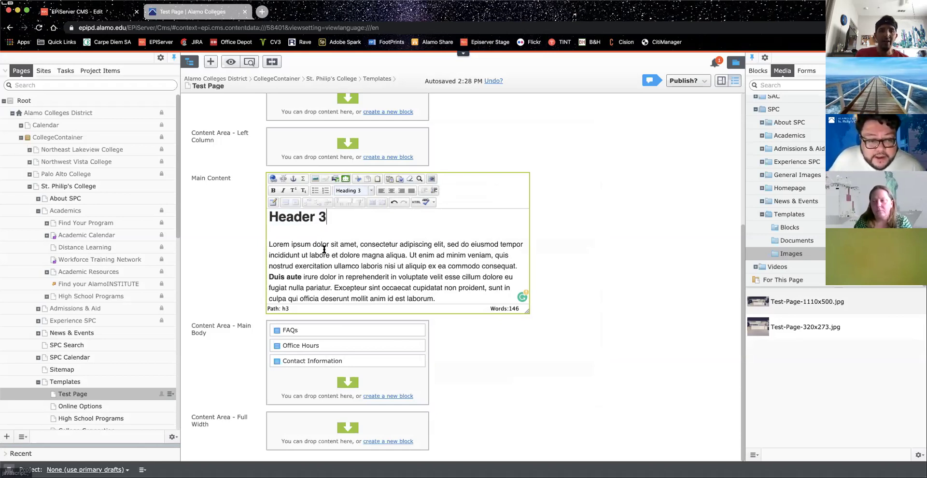
left_click_drag(267, 245, 313, 245)
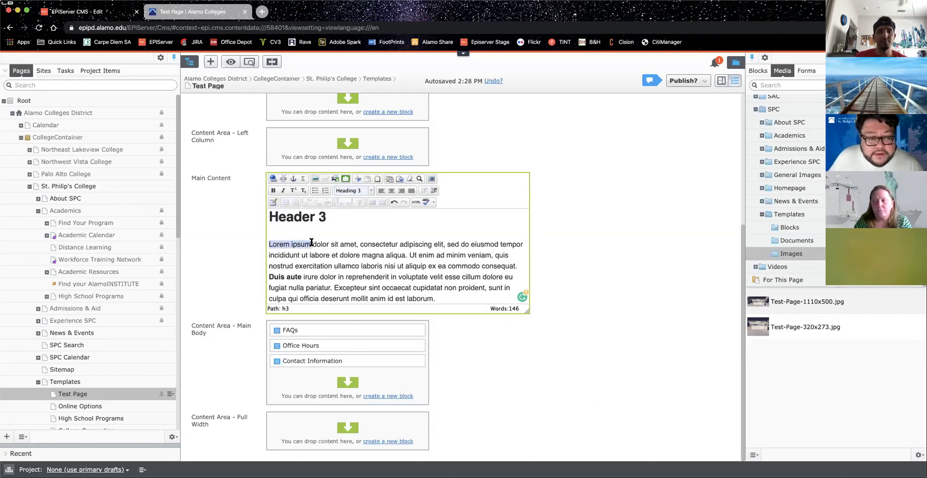
left_click(370, 190)
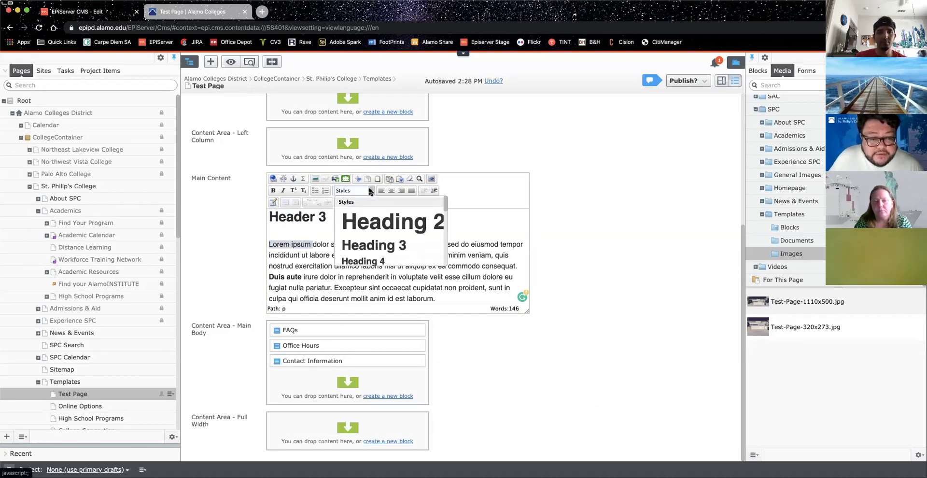
scroll(392, 213, "down", 3)
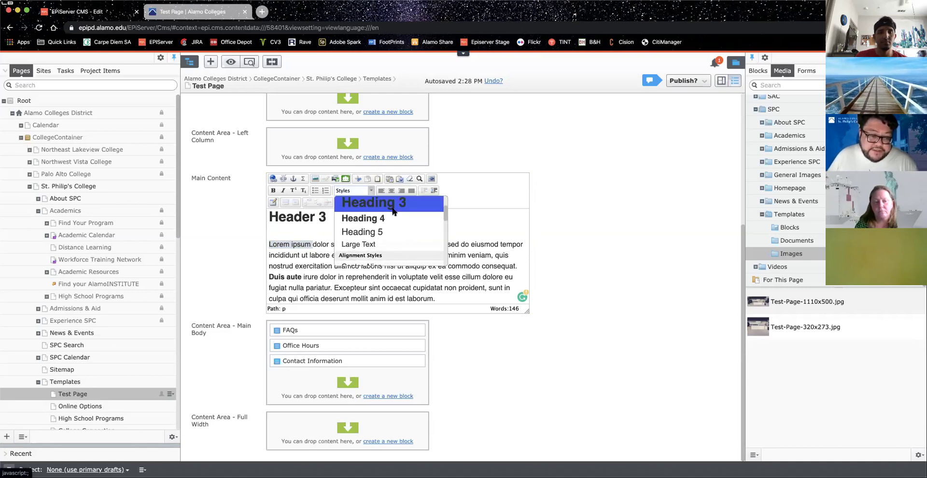
scroll(393, 211, "down", 2)
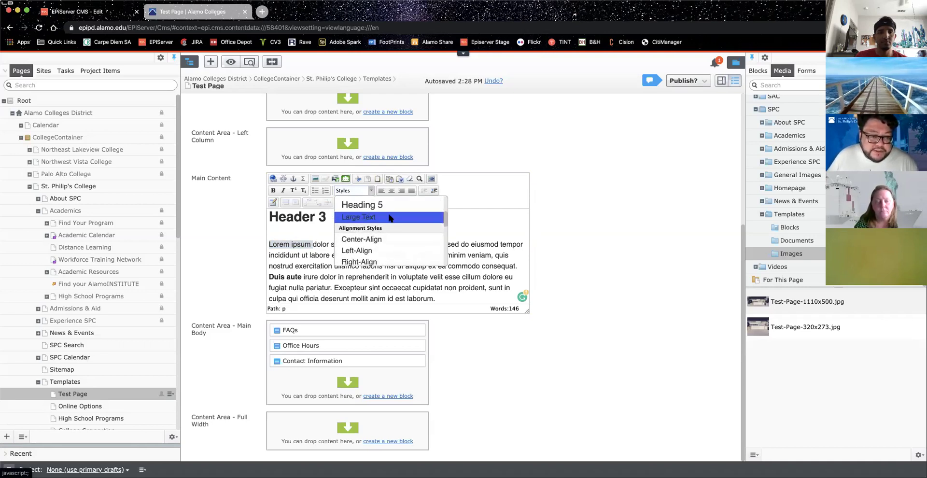
left_click(389, 217)
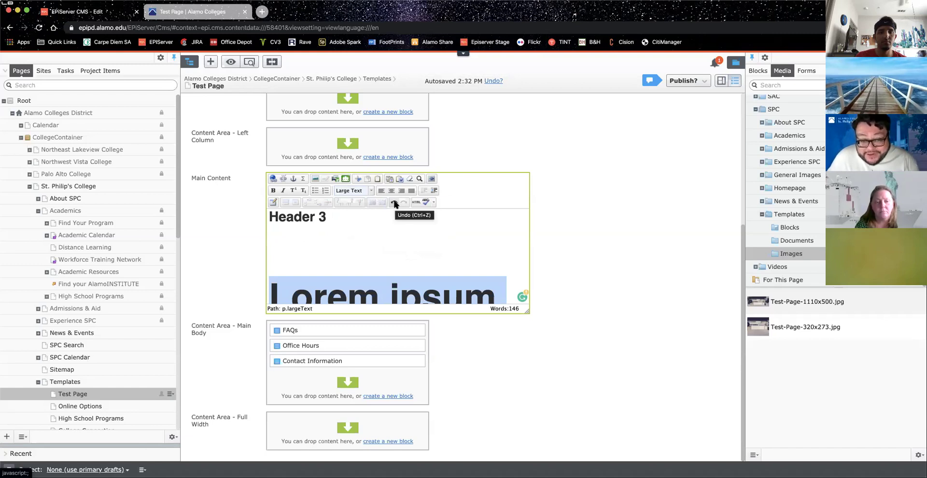
left_click(394, 203)
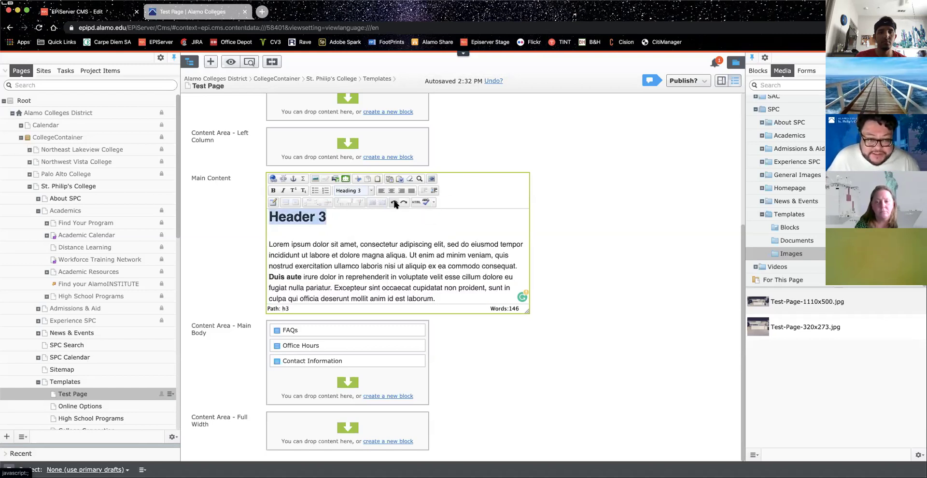
left_click(301, 256)
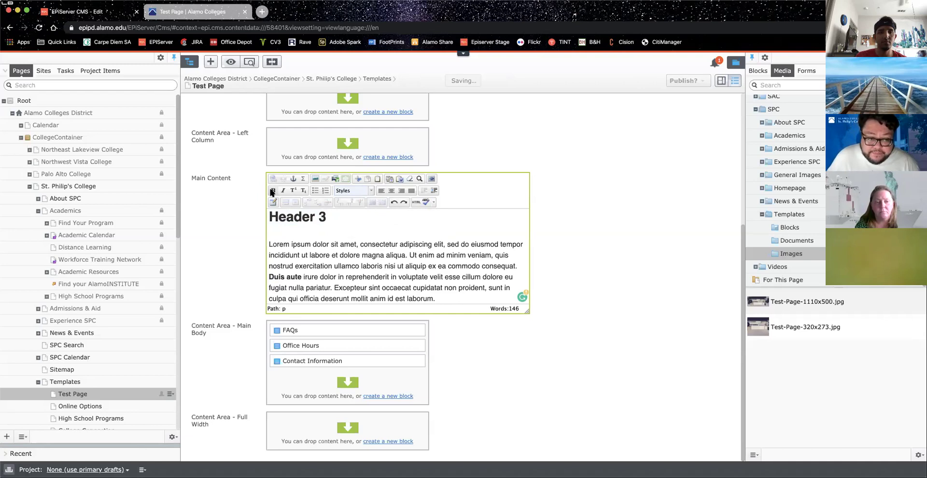
Step: Browse the Styles dropdown entries twice, closing it each time without choosing a style
left_click(362, 191)
scroll(369, 222, "up", 1)
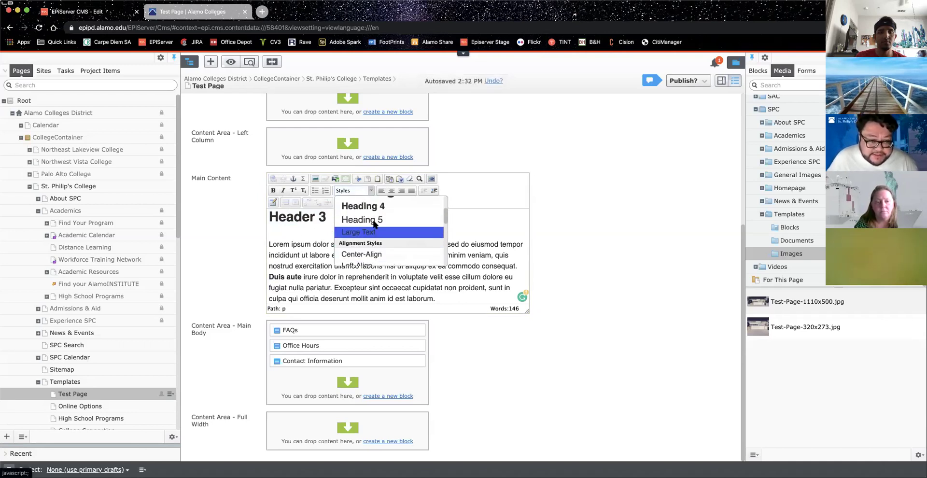
scroll(391, 224, "down", 2)
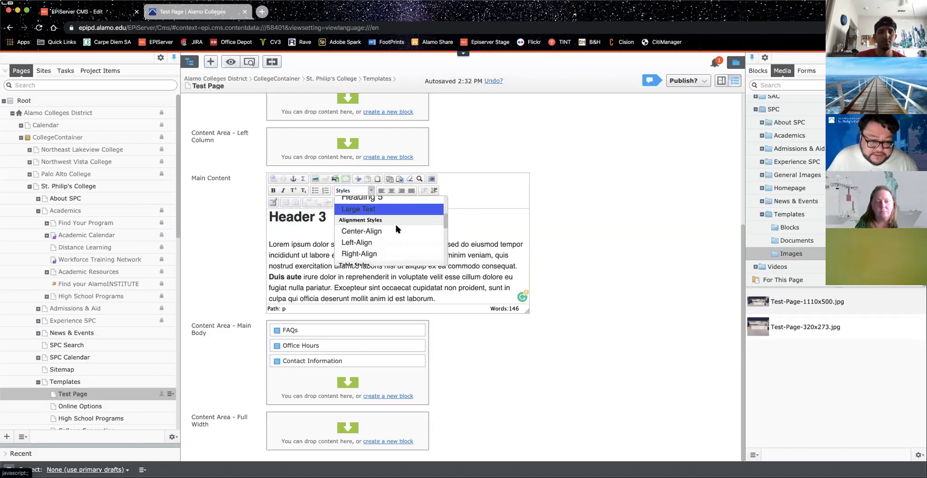
scroll(387, 231, "down", 1)
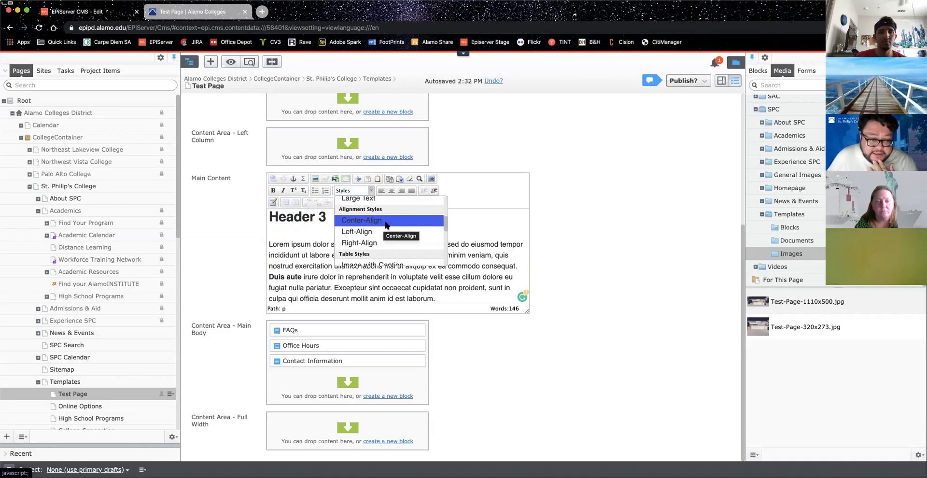
scroll(387, 224, "down", 2)
scroll(396, 239, "down", 1)
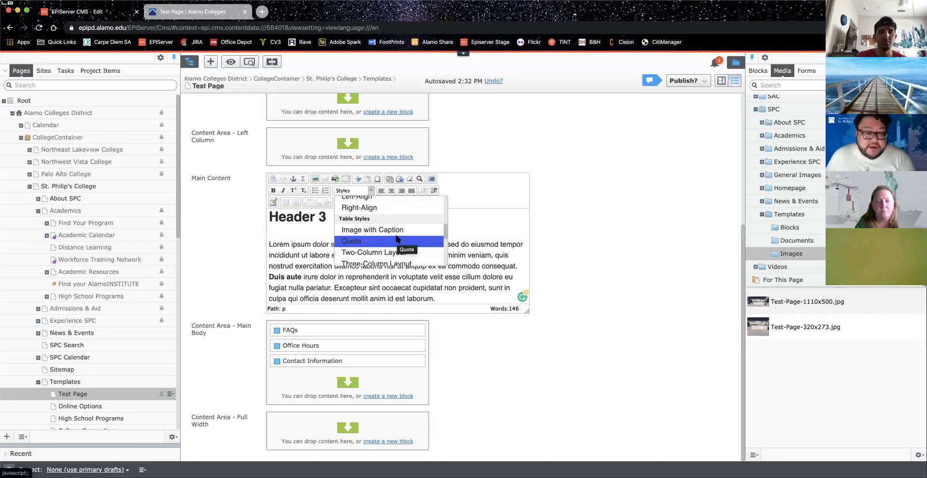
scroll(396, 238, "down", 1)
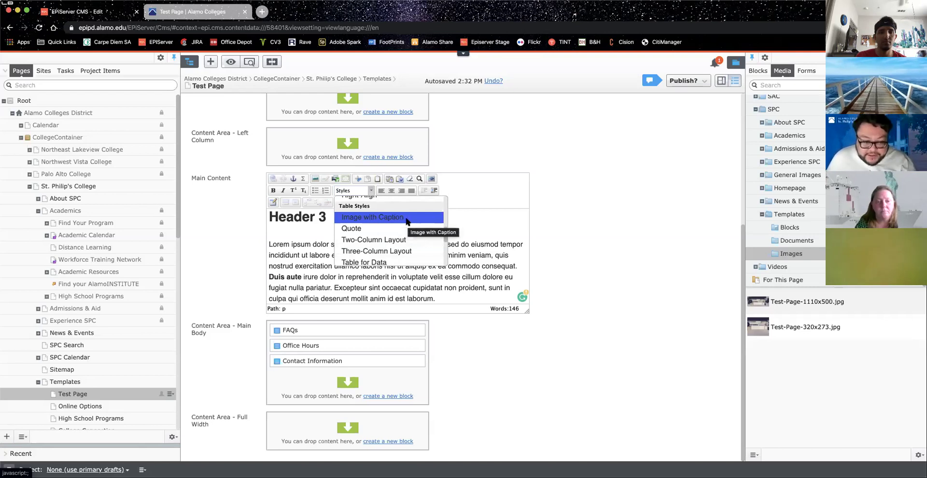
left_click(275, 247)
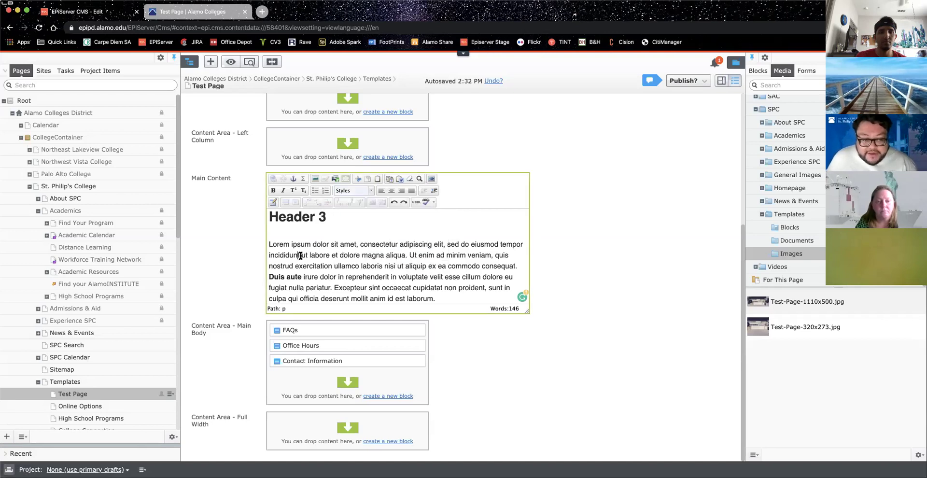
left_click(371, 191)
scroll(386, 235, "down", 1)
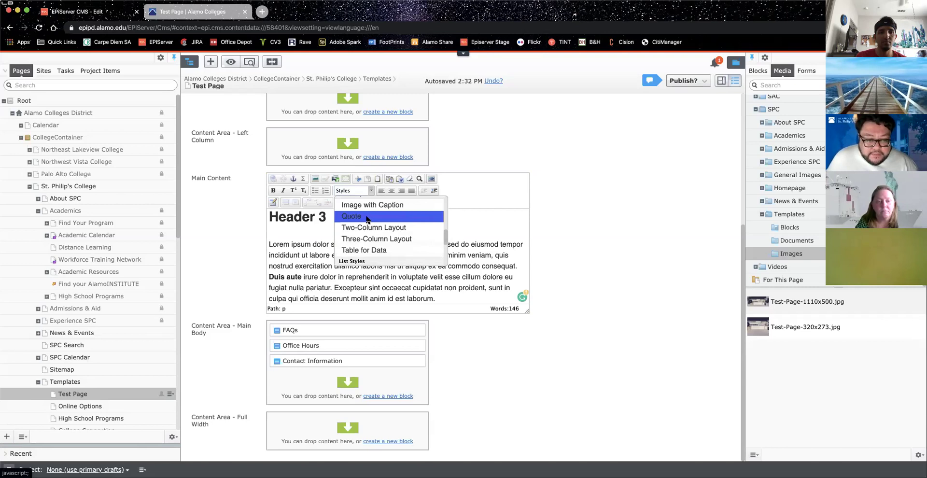
left_click(276, 247)
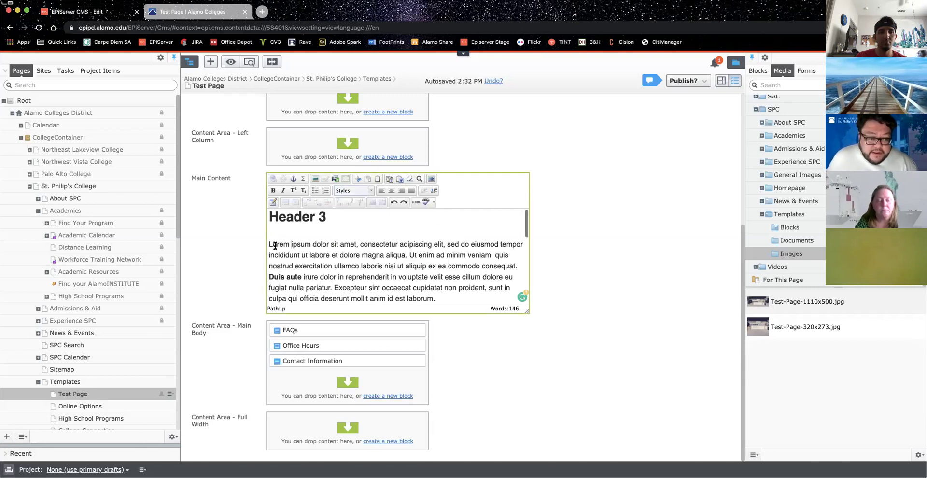
Step: Select 'Lorem ipsum' and apply the Quote style to it twice, then clear the selection
left_click_drag(268, 244, 311, 246)
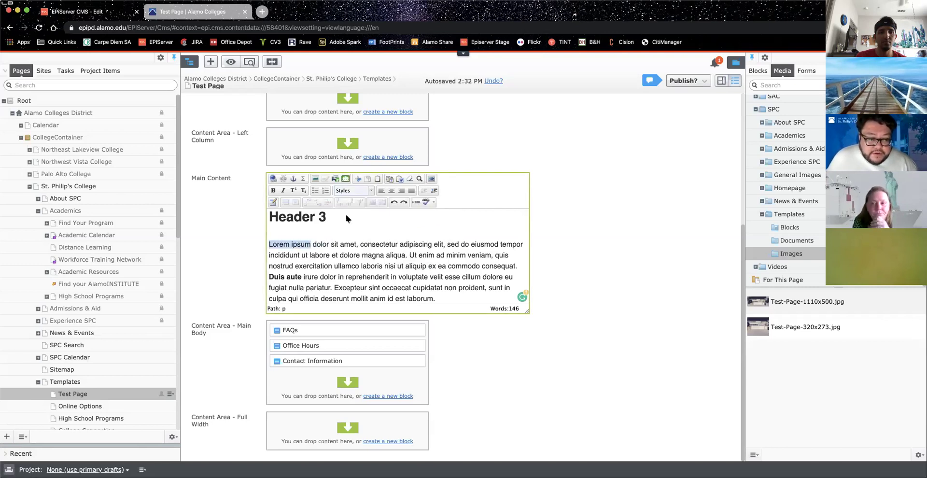
left_click(370, 191)
scroll(384, 233, "down", 3)
scroll(385, 236, "up", 4)
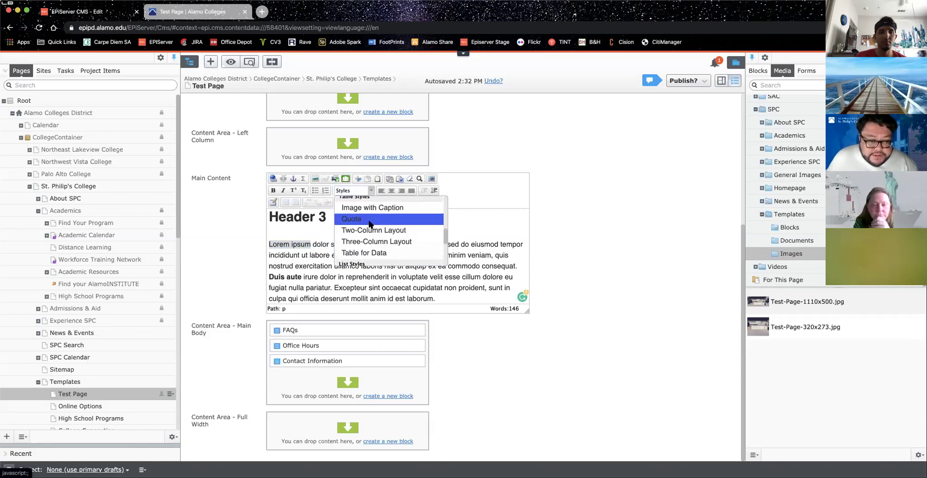
left_click(370, 223)
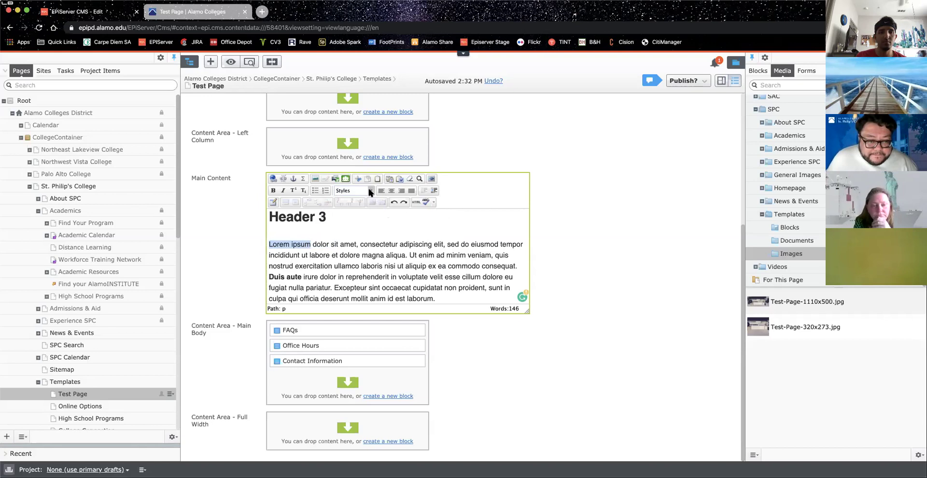
left_click(370, 191)
left_click(387, 222)
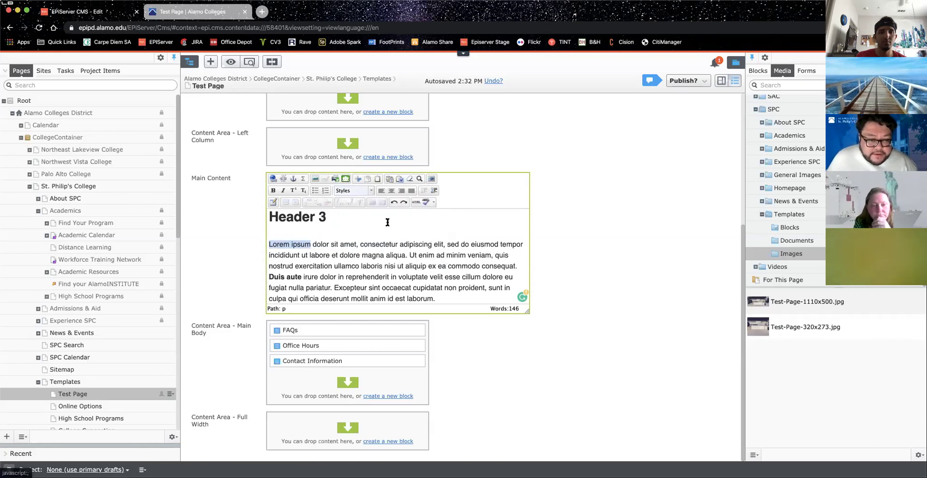
left_click(329, 241)
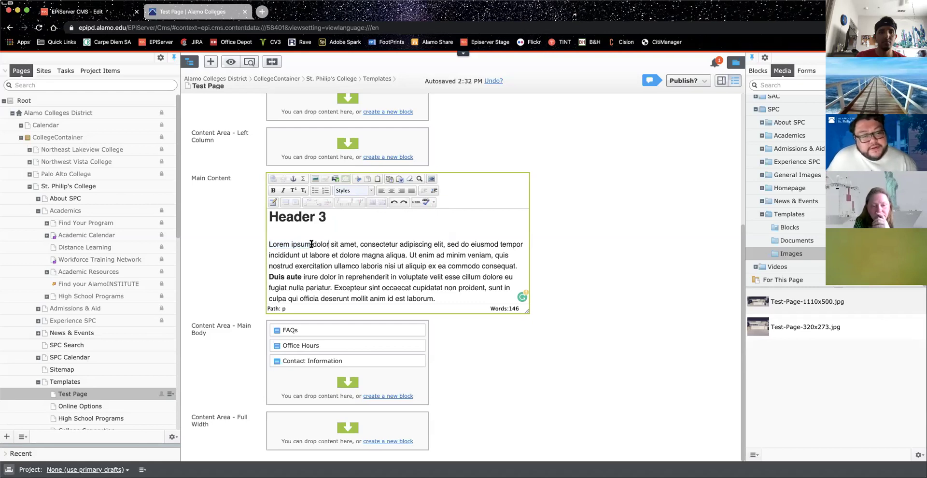
Step: Reselect 'Lorem ipsum', apply Quote once more, and bring the Styles list up again
left_click_drag(312, 244, 268, 244)
left_click(370, 191)
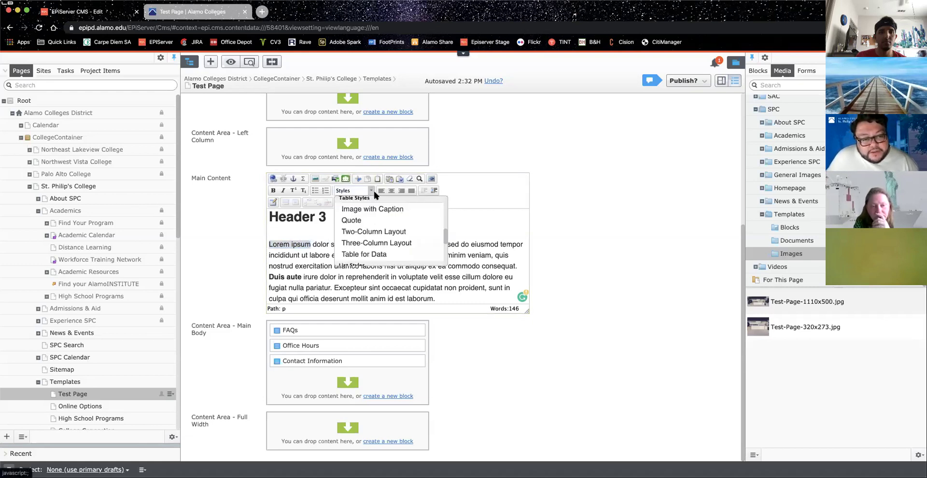
left_click(392, 222)
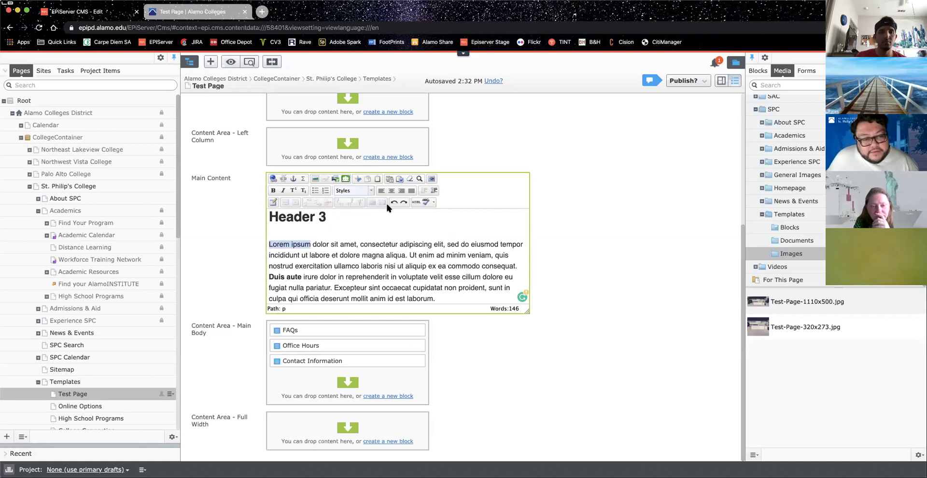
left_click(370, 191)
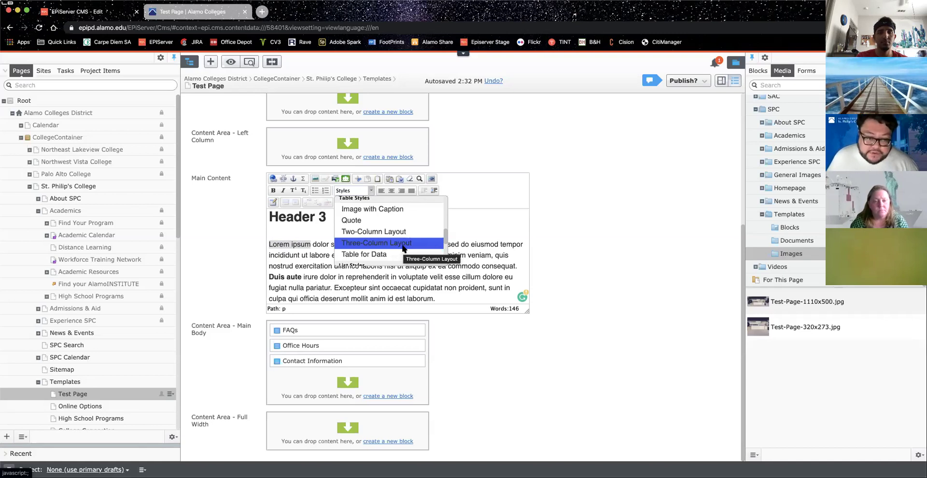
Step: Scroll the Styles dropdown down past Table Styles to review the Button Styles entries
scroll(403, 248, "down", 1)
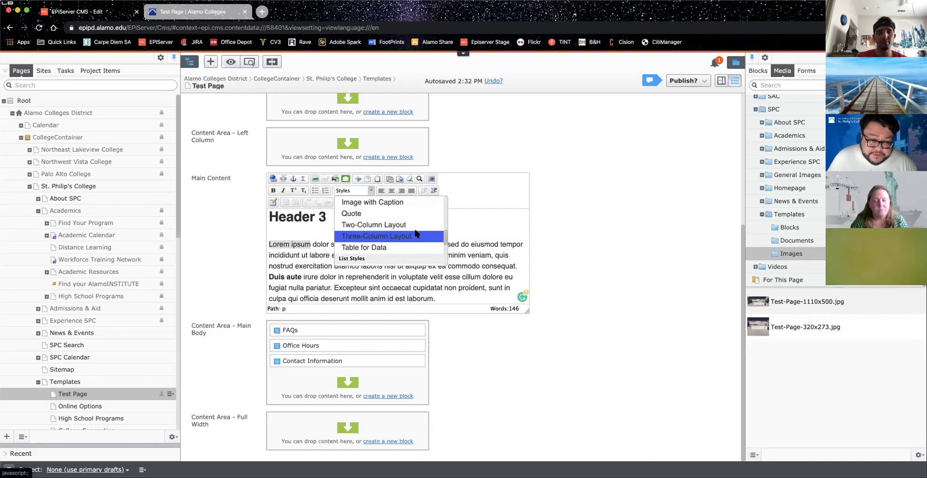
scroll(416, 234, "down", 1)
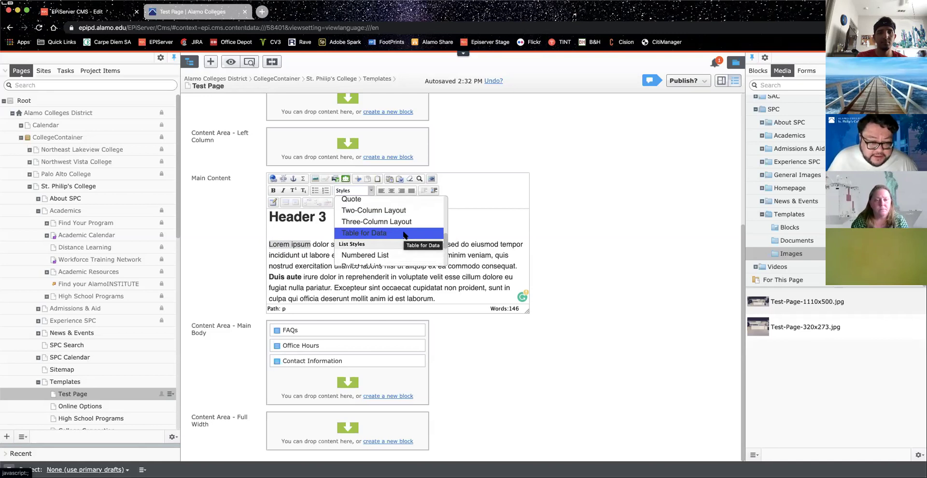
scroll(403, 235, "down", 2)
scroll(403, 235, "down", 3)
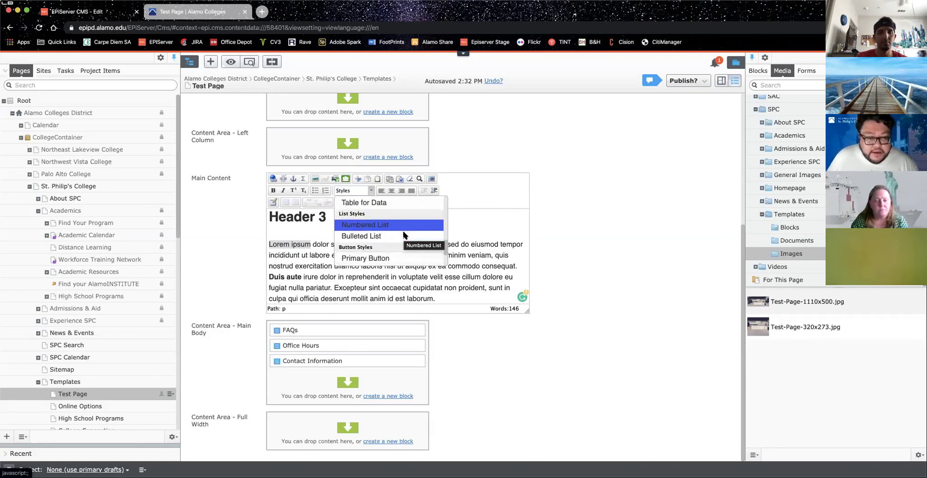
scroll(395, 240, "down", 1)
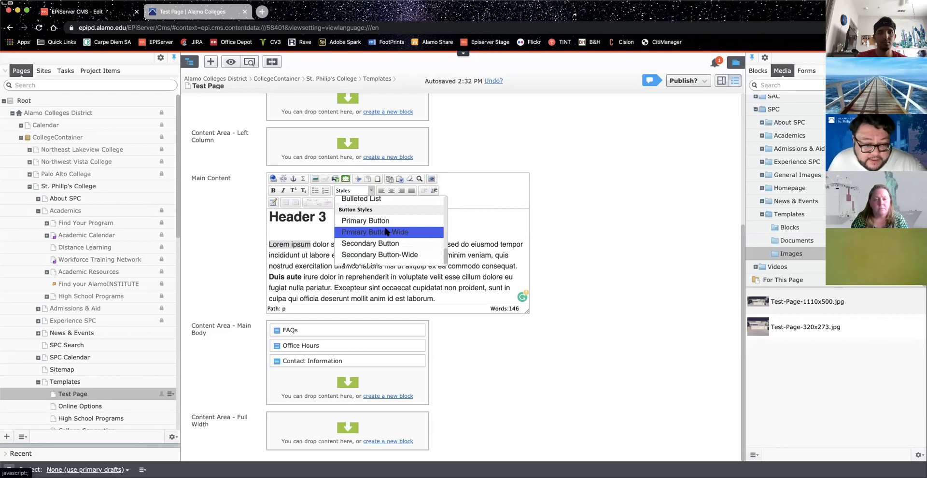
scroll(383, 233, "down", 1)
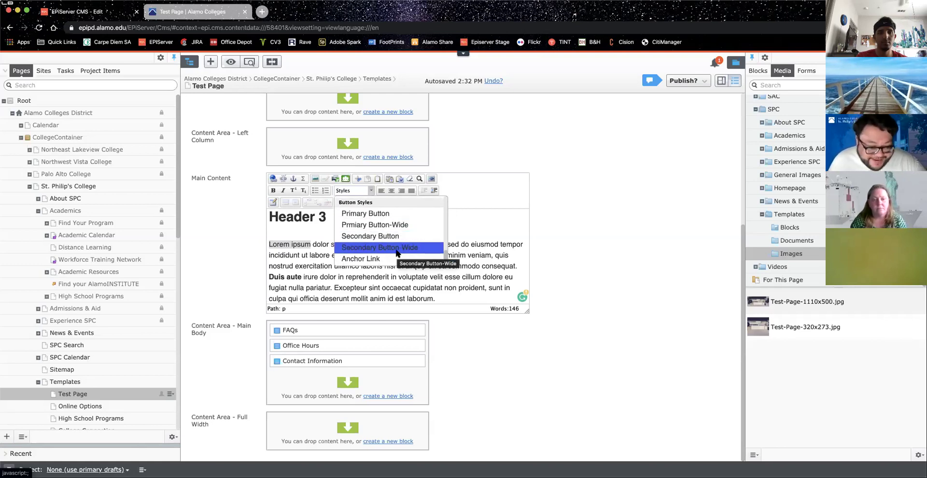
Step: Select the first bullet 'Lorem ipsum dolor sit amet,' and apply the Primary Button style
left_click(332, 261)
scroll(333, 265, "down", 3)
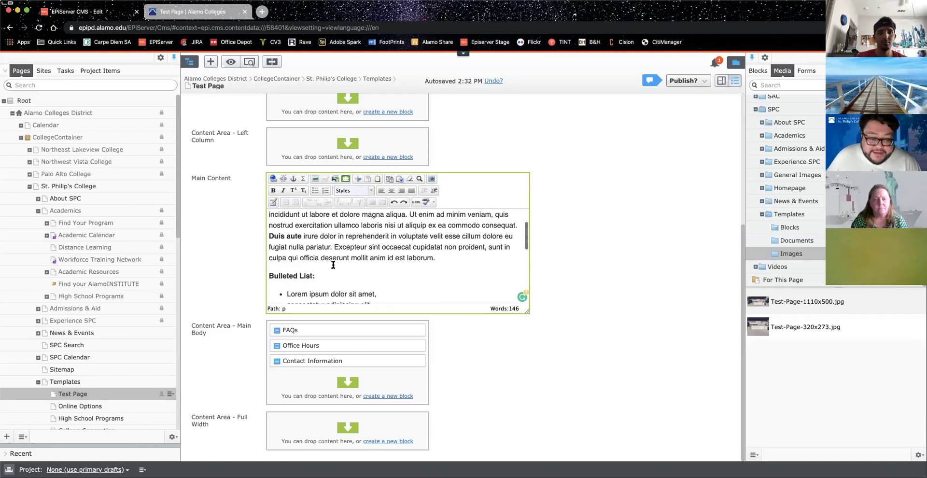
left_click(286, 244)
left_click(376, 244, "shift")
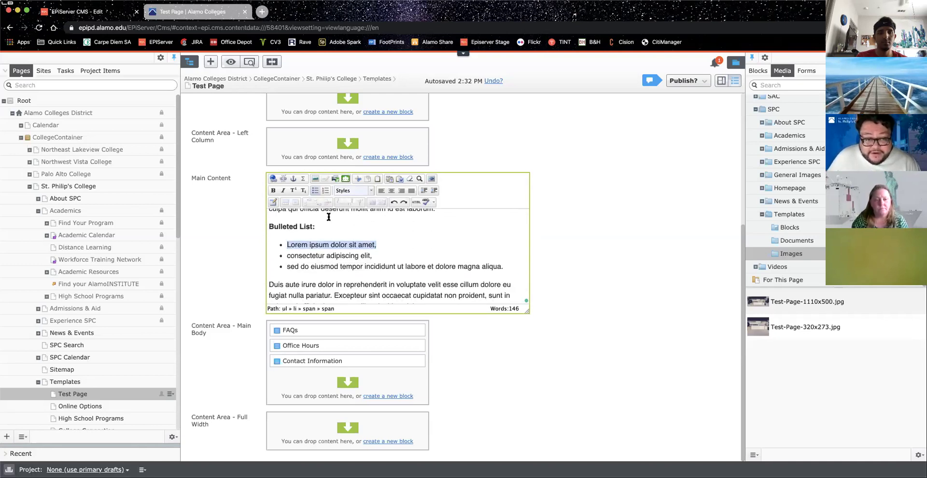
left_click(371, 191)
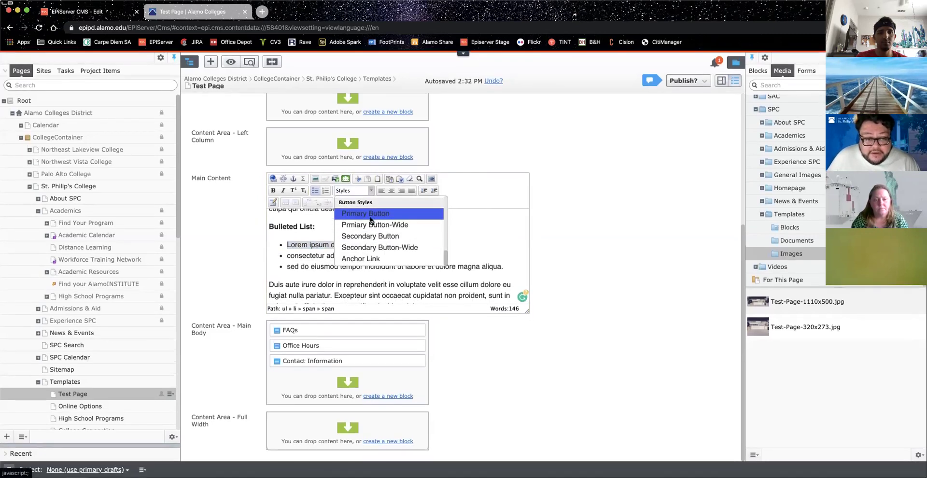
left_click(375, 216)
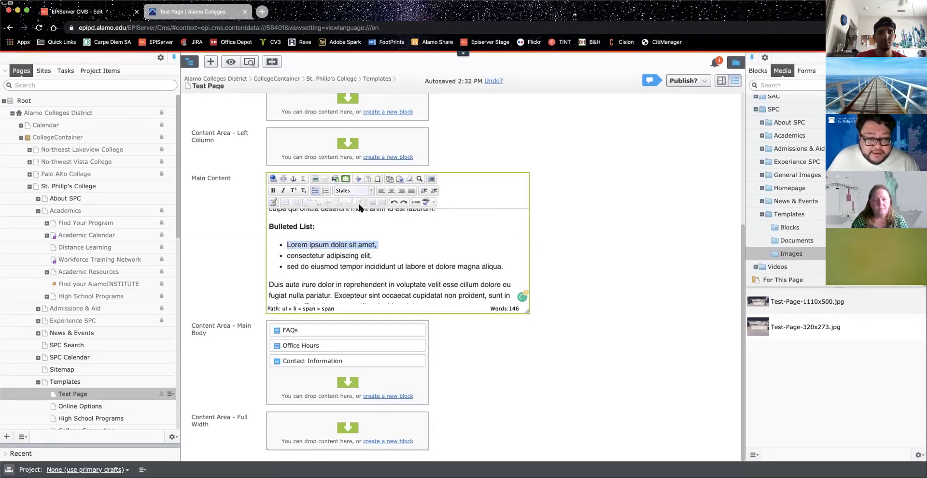
Step: Deselect to check the result, then reselect the first bullet and apply Primary Button again
left_click(384, 242)
left_click(382, 244)
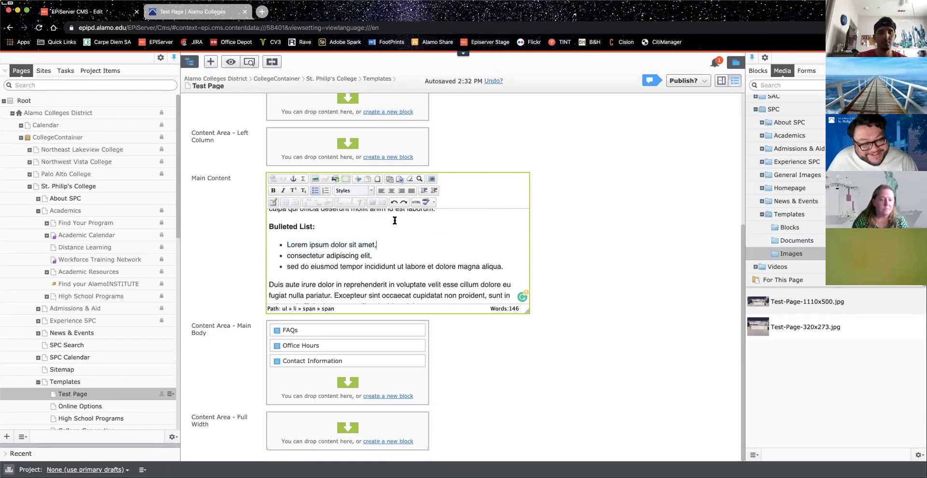
left_click_drag(377, 244, 287, 244)
left_click(372, 192)
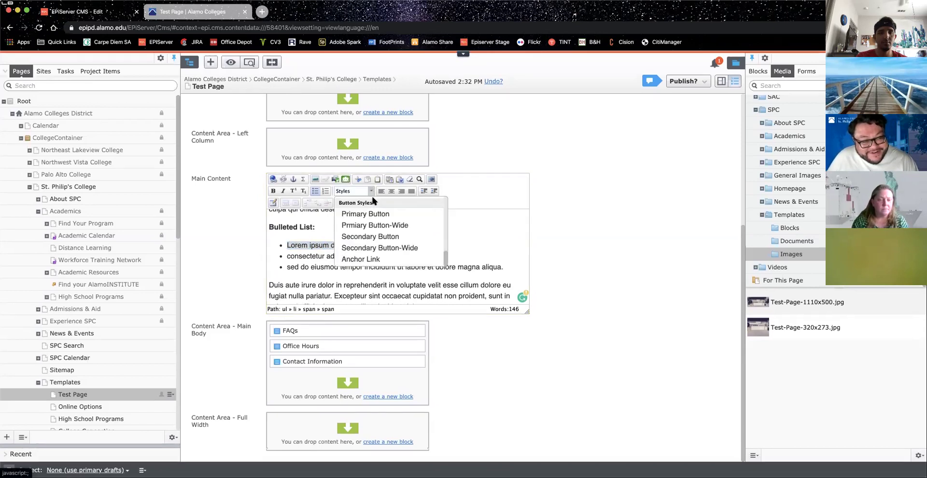
left_click(387, 214)
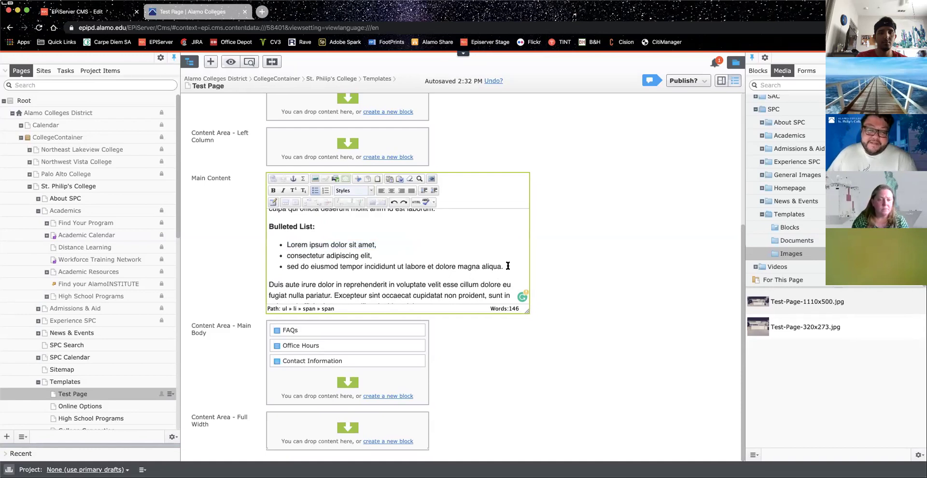
Step: Add a new 'Test' line after the bulleted list and give it a button style
key("Return")
key("Return")
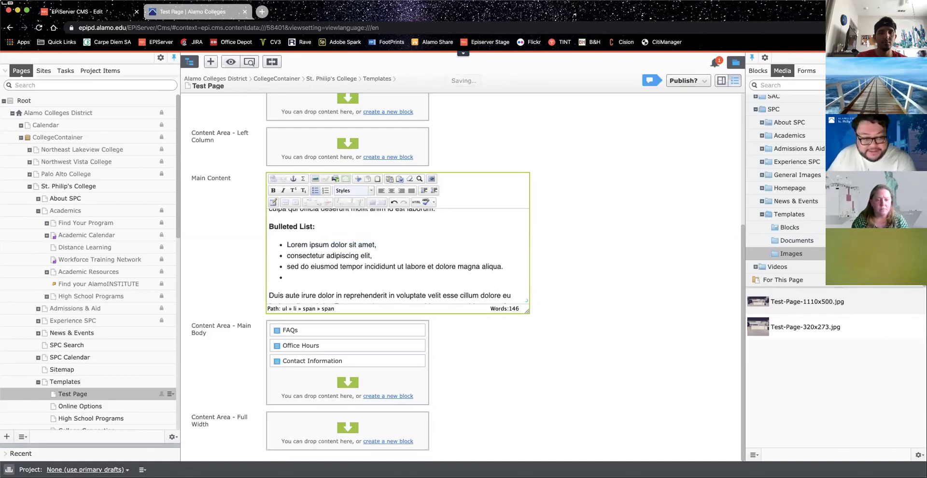
type("Test")
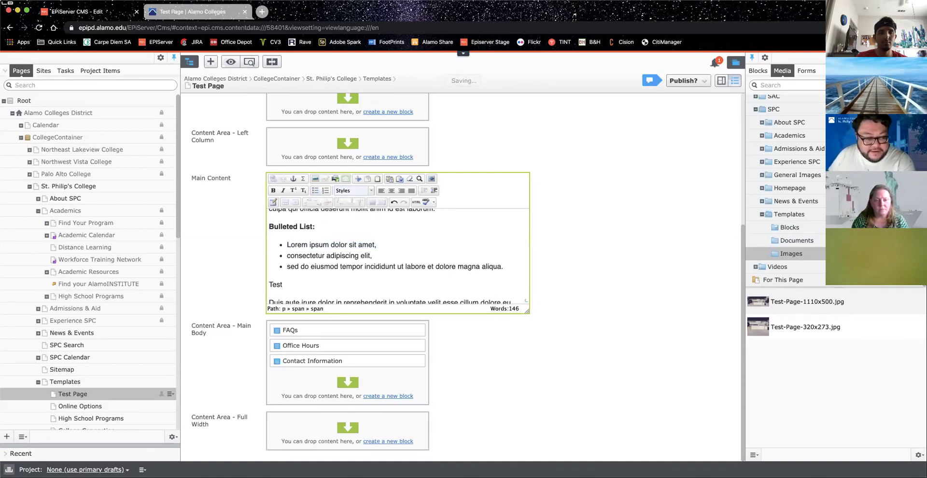
key("shift+Home")
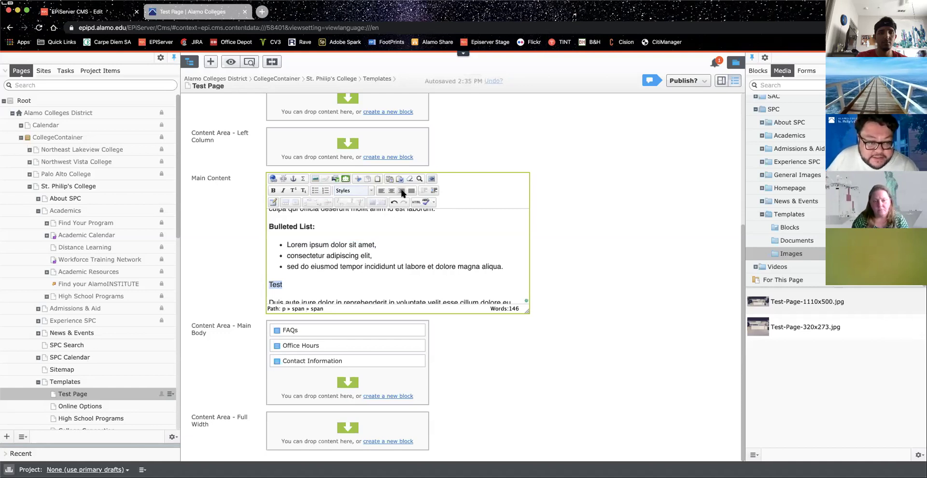
left_click(370, 191)
left_click(383, 213)
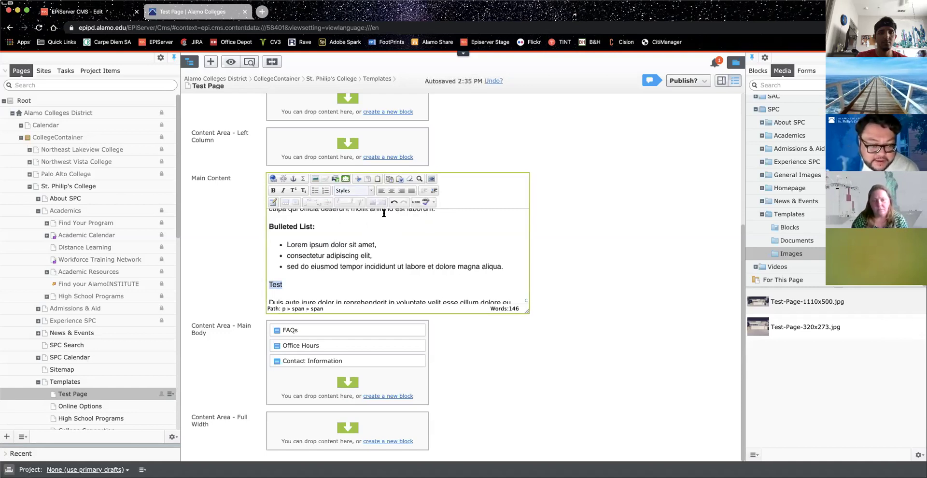
Step: In the full-screen editor, select 'Test', apply Primary Button, then restore the editor size
left_click(430, 179)
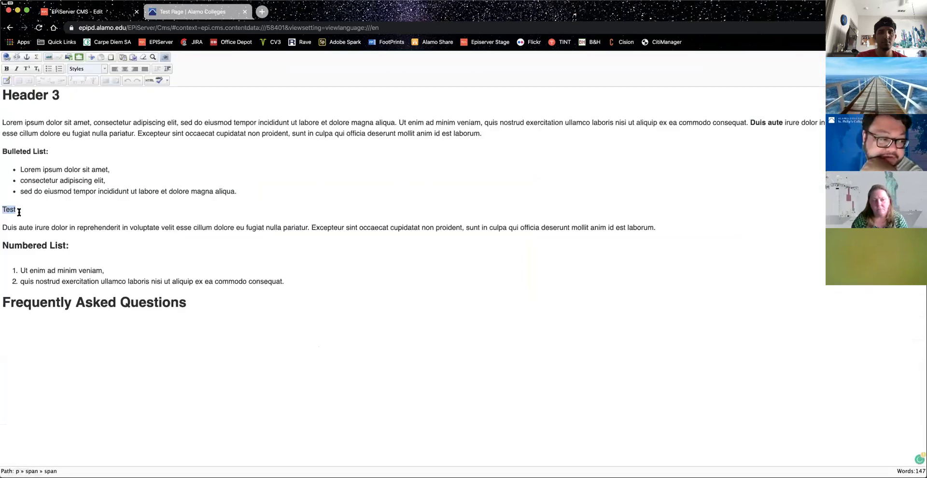
left_click_drag(26, 207, 1, 209)
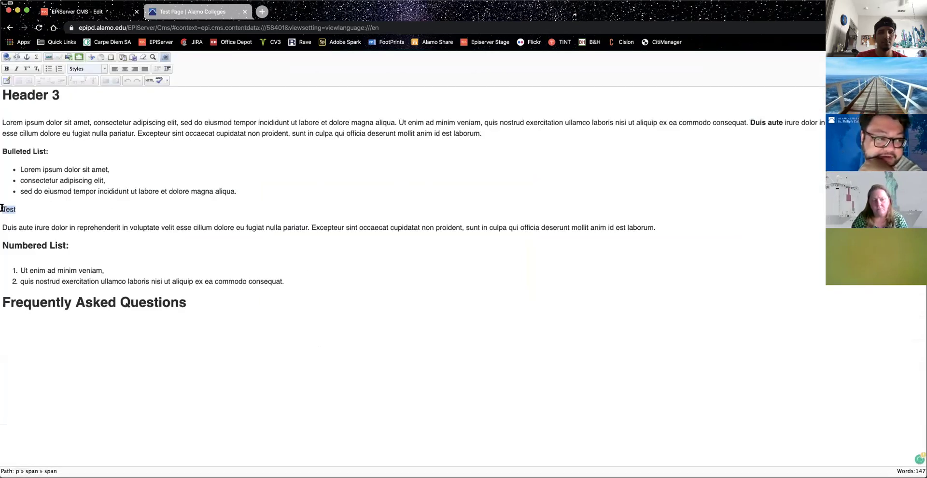
left_click(87, 69)
scroll(120, 127, "down", 5)
scroll(119, 128, "down", 3)
left_click(112, 91)
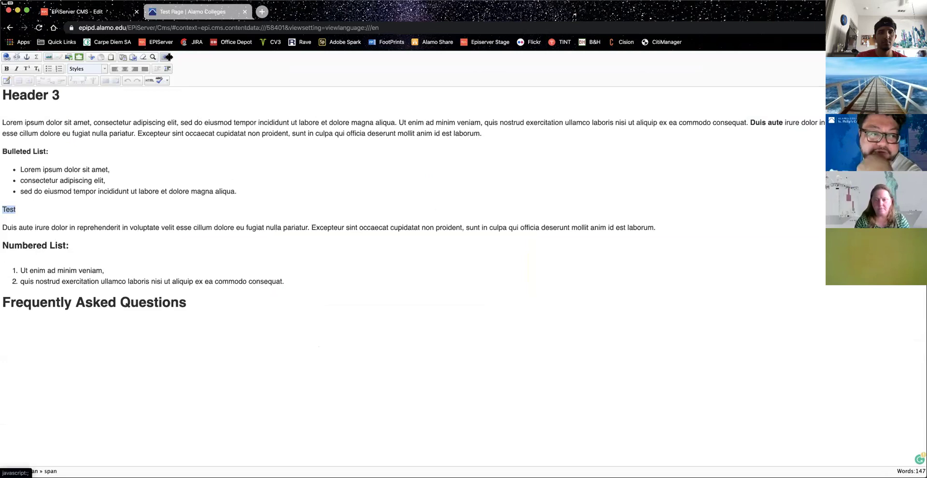
left_click(165, 57)
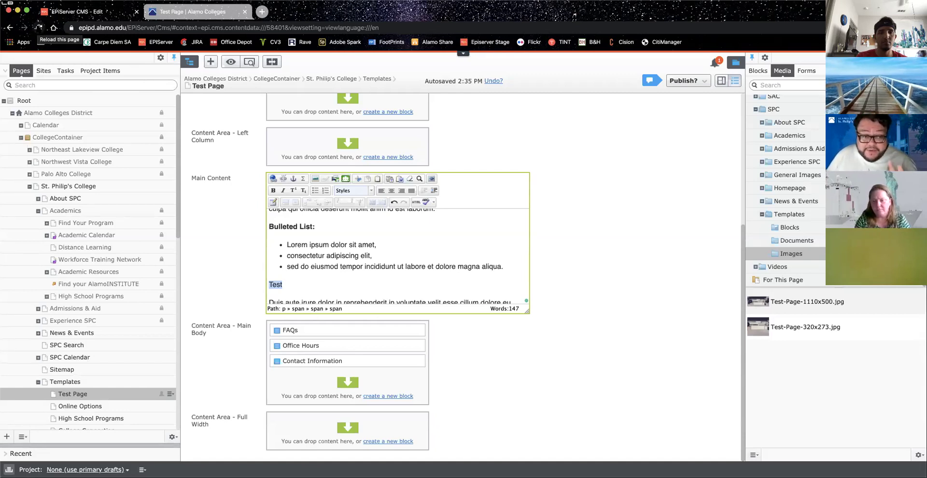
Step: Reload the Test Page, scroll down to Main Content, and select the 'Test' line
left_click(38, 27)
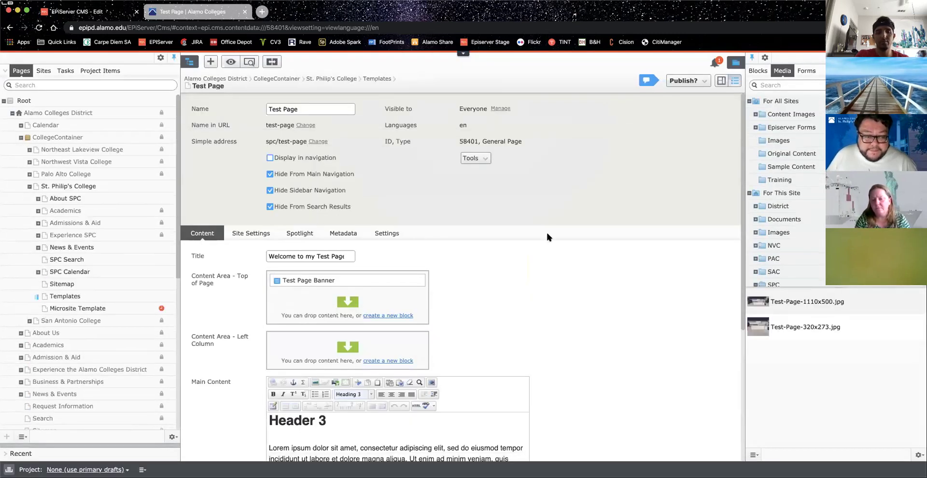
scroll(545, 231, "down", 3)
scroll(460, 294, "down", 4)
scroll(460, 294, "down", 2)
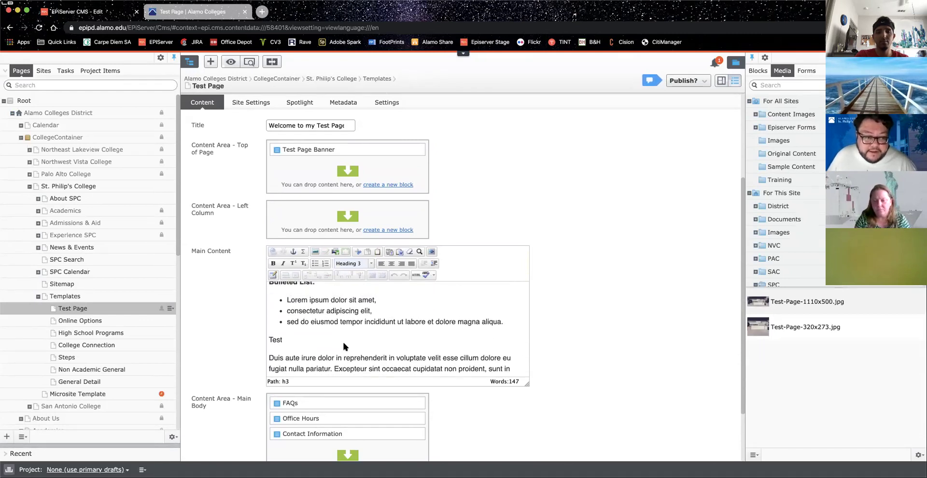
left_click(287, 339)
left_click_drag(288, 339, 267, 339)
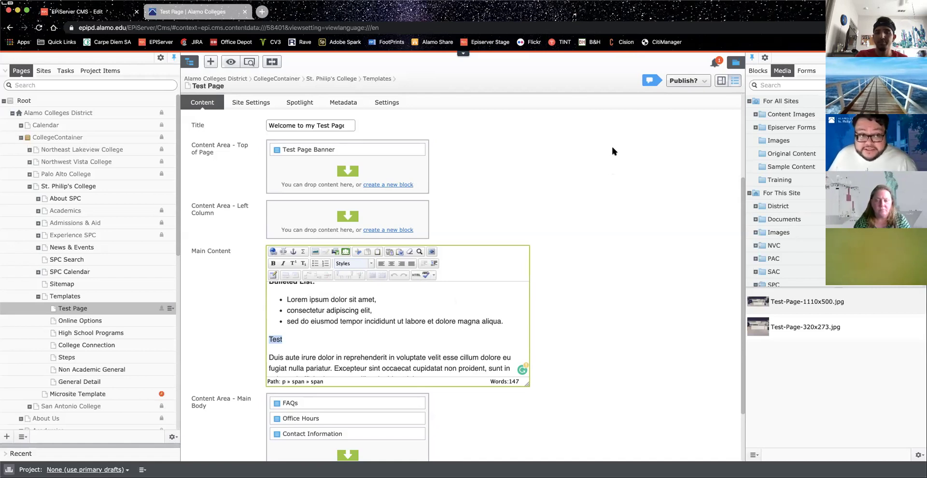
Step: Open and close the Publish? menu, then reselect 'Test' and apply Primary Button from Button Styles
left_click(672, 83)
left_click(672, 83)
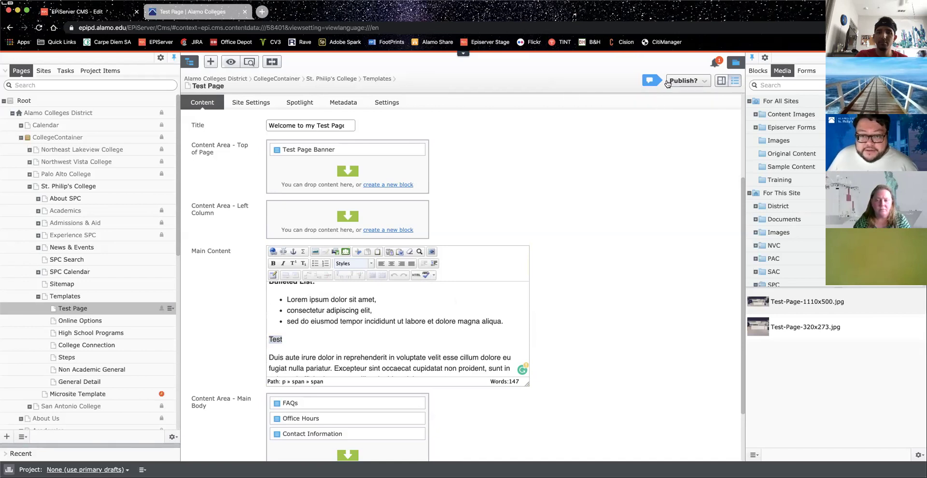
left_click_drag(289, 341, 267, 341)
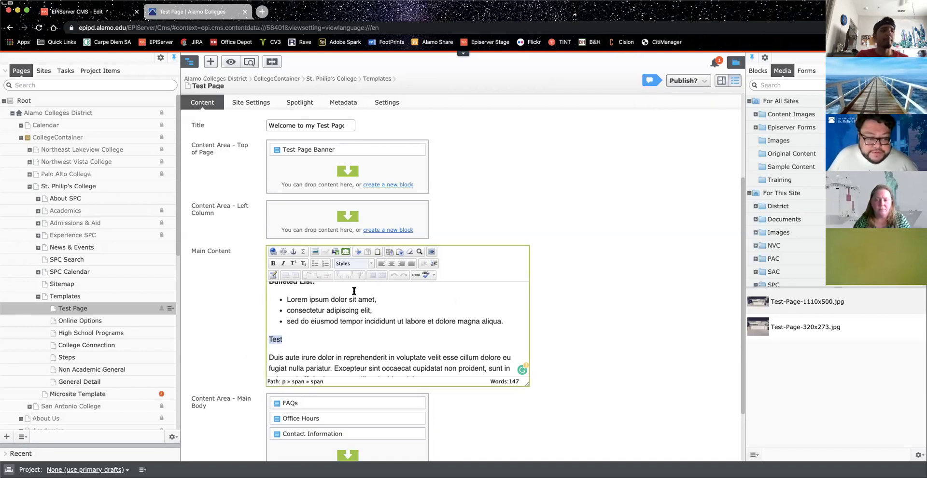
left_click(371, 263)
scroll(379, 311, "down", 5)
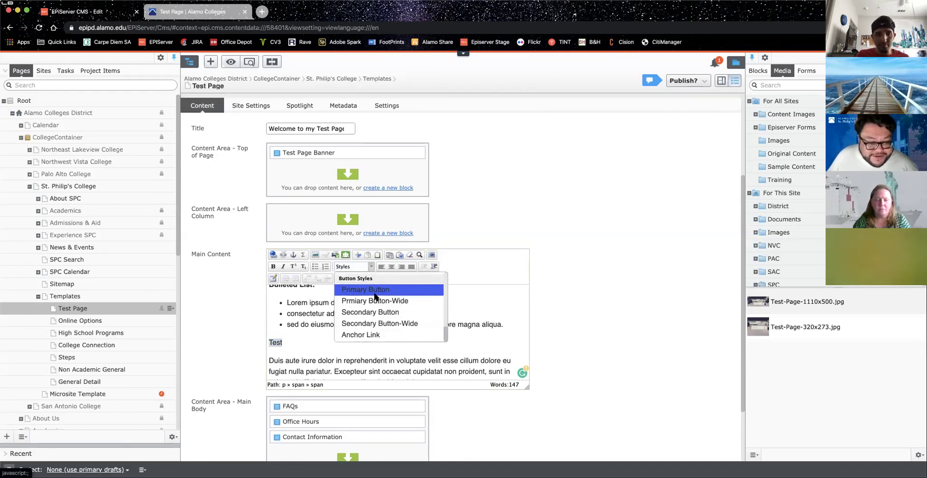
left_click(373, 290)
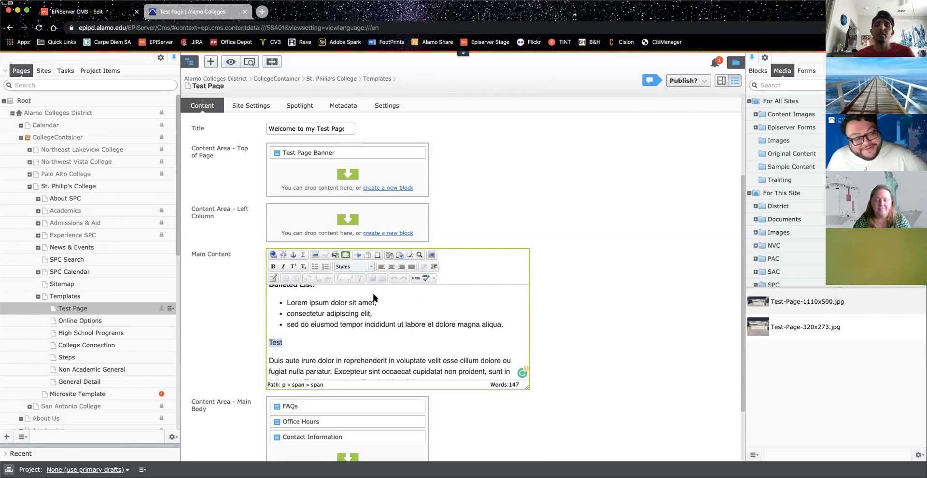
left_click(288, 342)
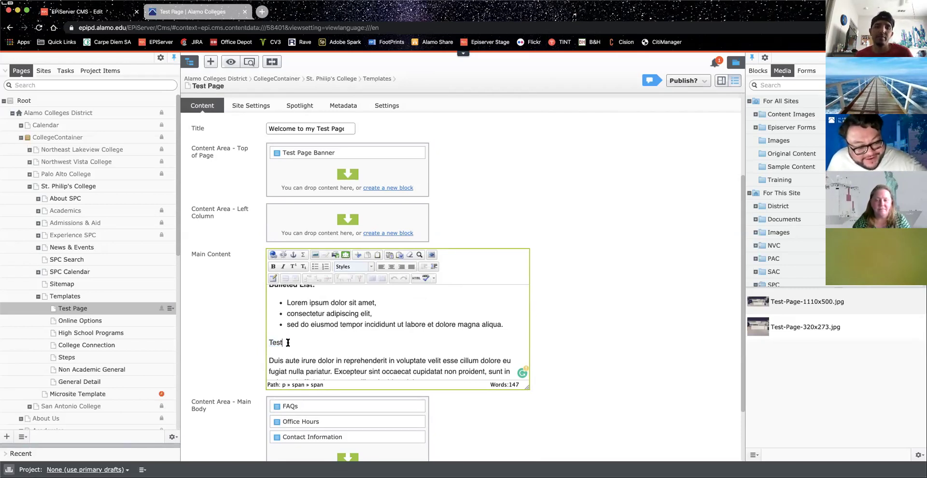
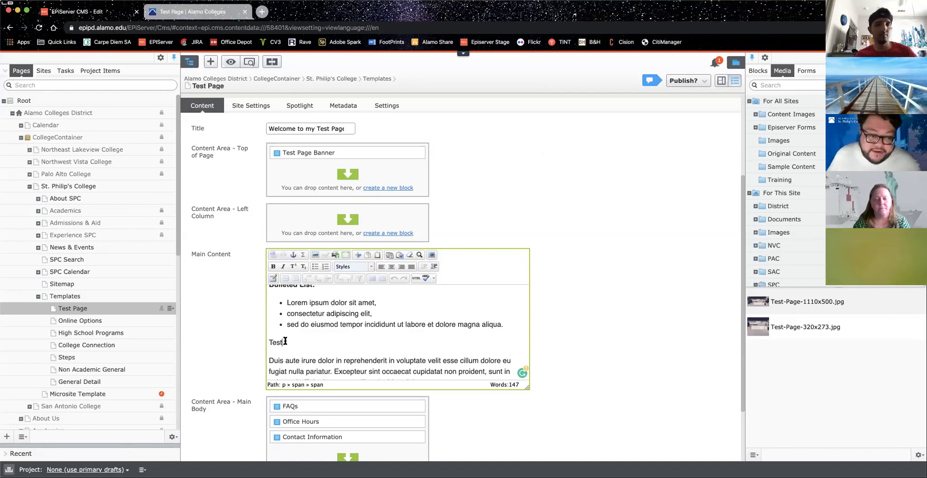
Step: Select the word 'Test' in the main content and open its link settings
left_click_drag(285, 341, 268, 343)
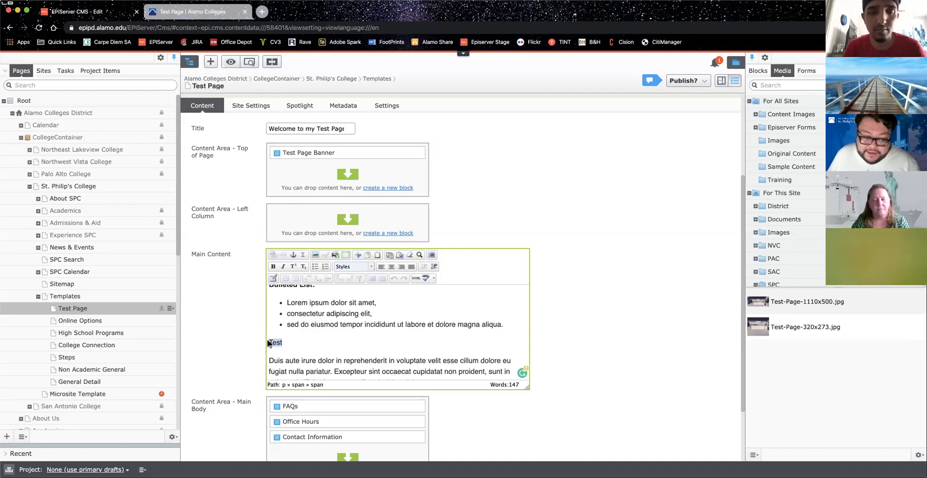
left_click(272, 255)
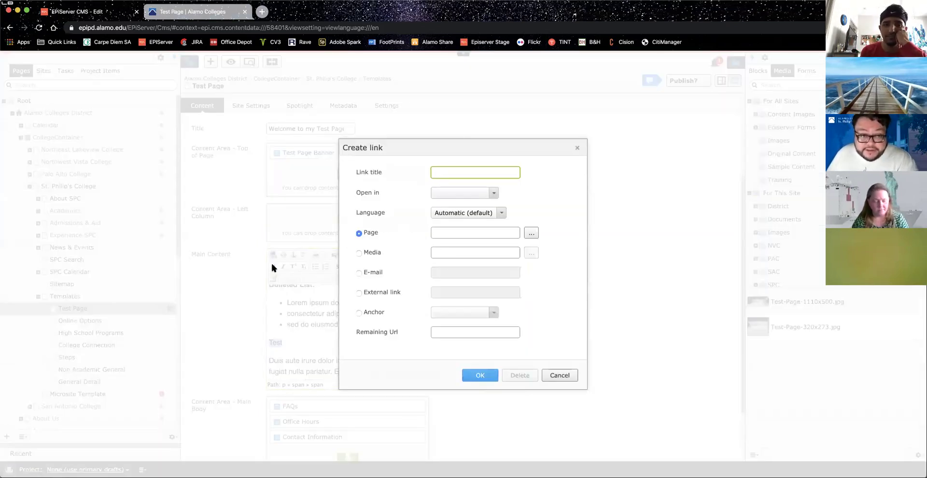
left_click(559, 375)
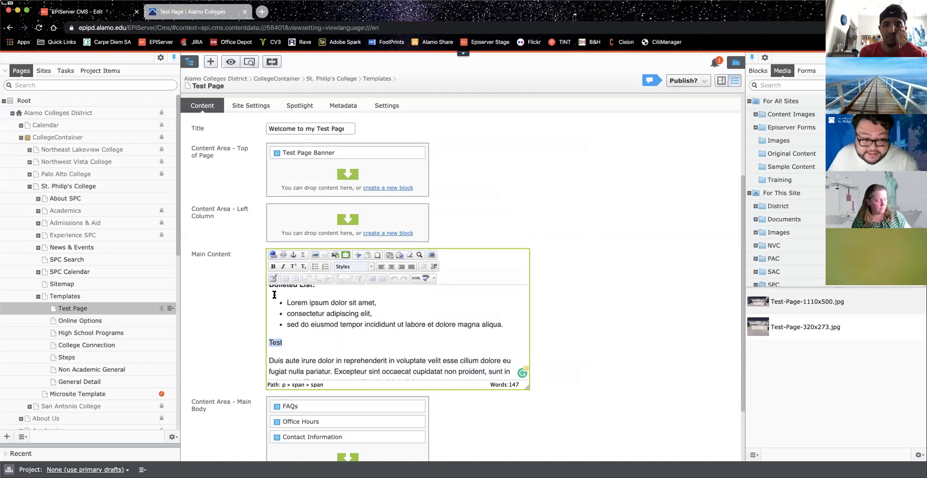
left_click(272, 255)
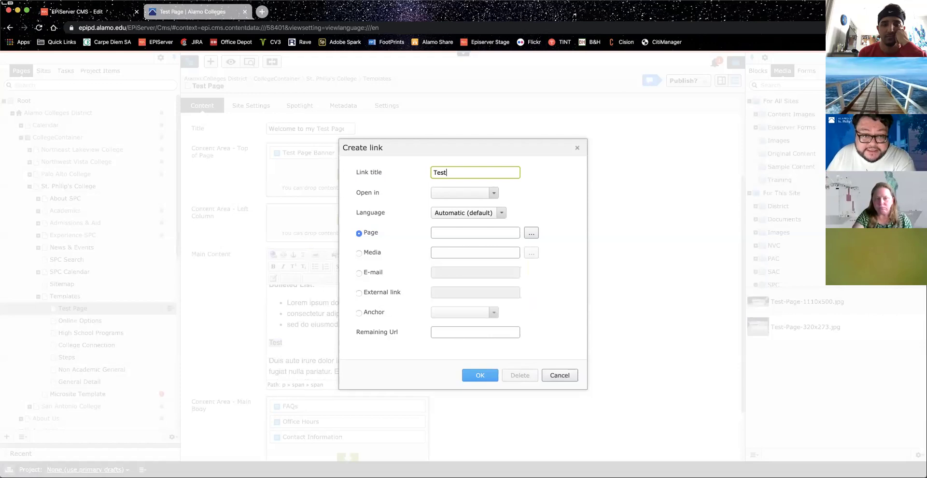
Step: Set the Test link to open in a new window and browse for a target page
left_click(468, 195)
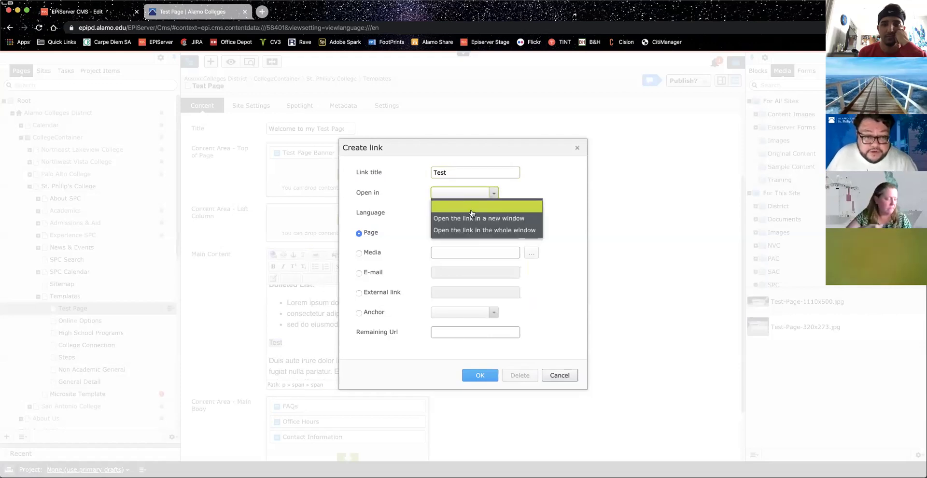
left_click(469, 219)
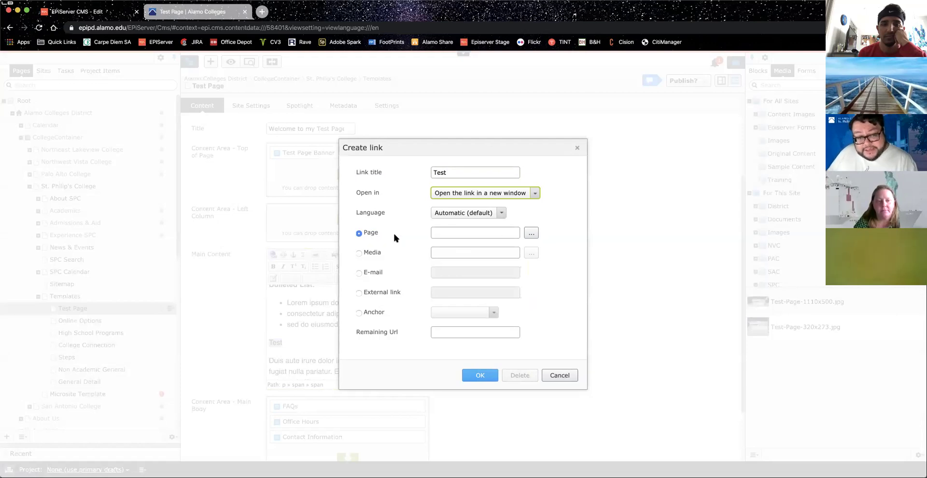
left_click(532, 234)
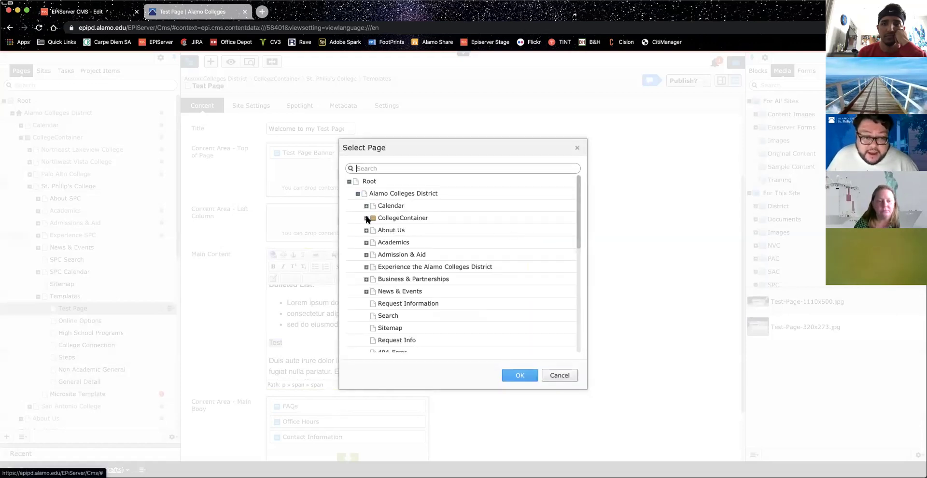
Step: Target the Online Options page under CollegeContainer > St. Philip's College > Templates, then switch to Media
left_click(366, 217)
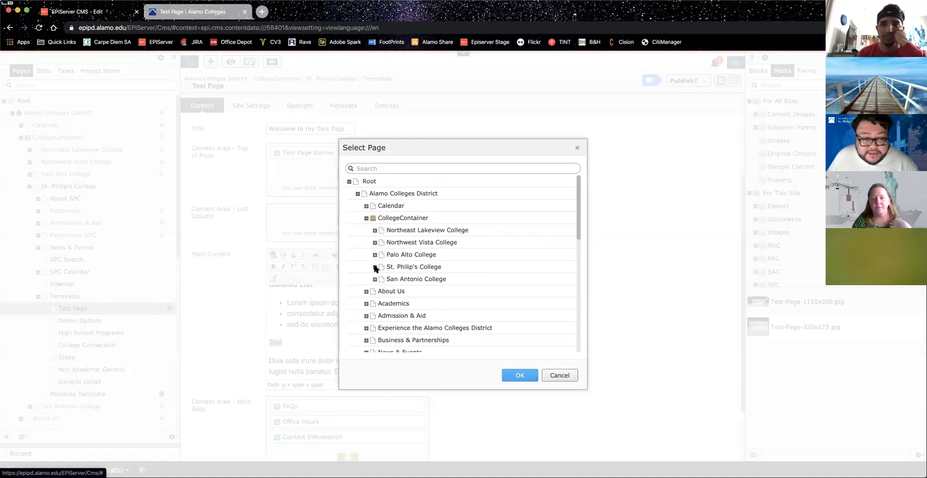
left_click(374, 267)
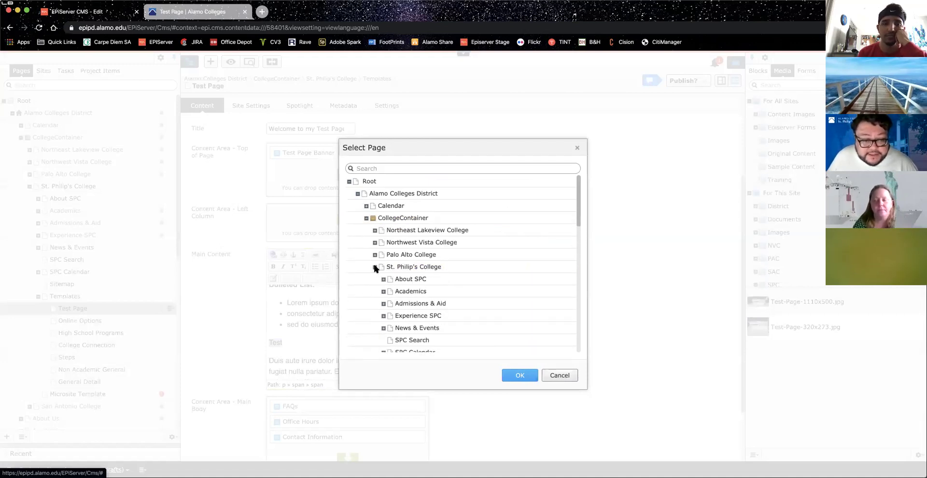
scroll(396, 285, "down", 5)
left_click(383, 267)
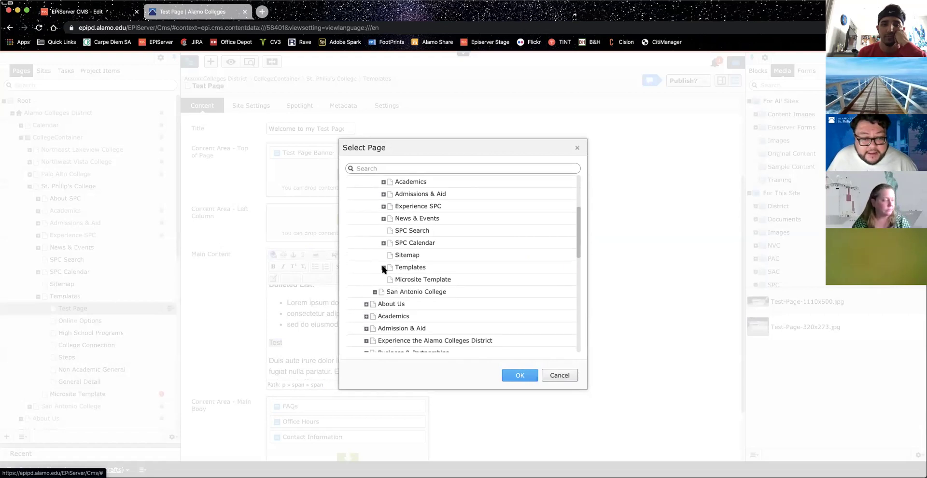
left_click(434, 291)
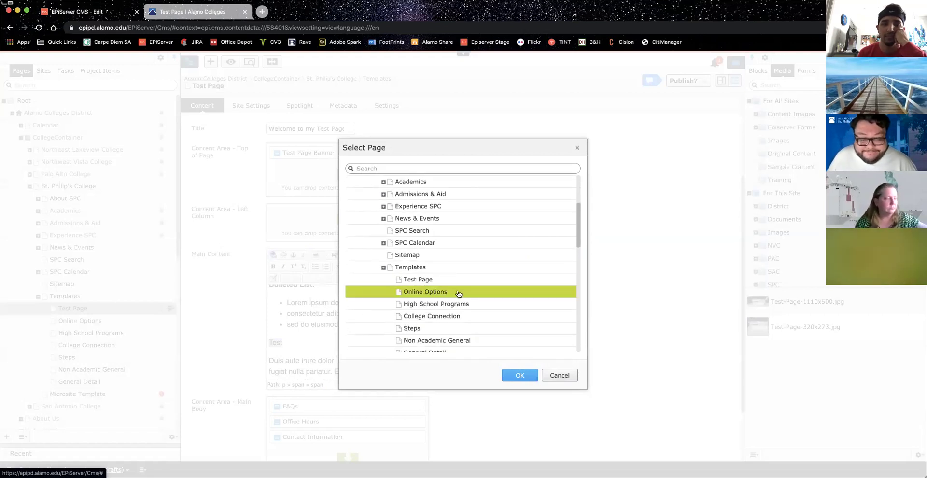
left_click(519, 375)
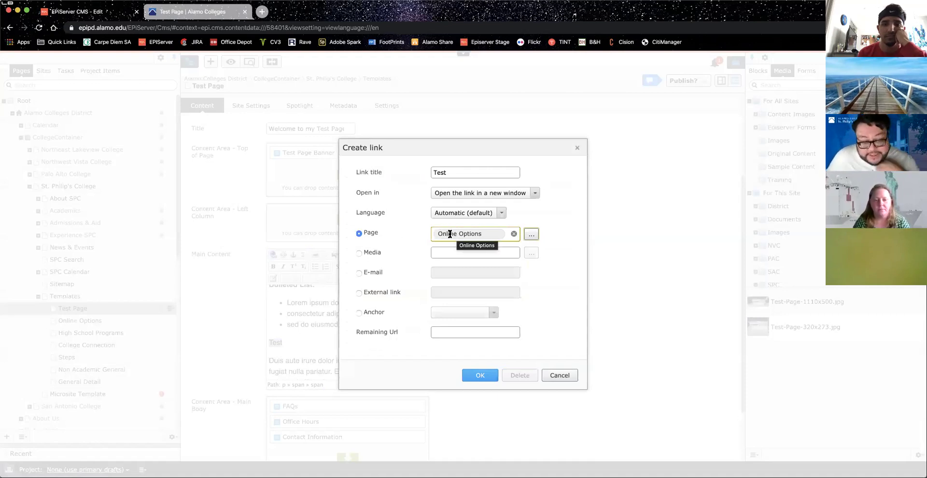
left_click(359, 252)
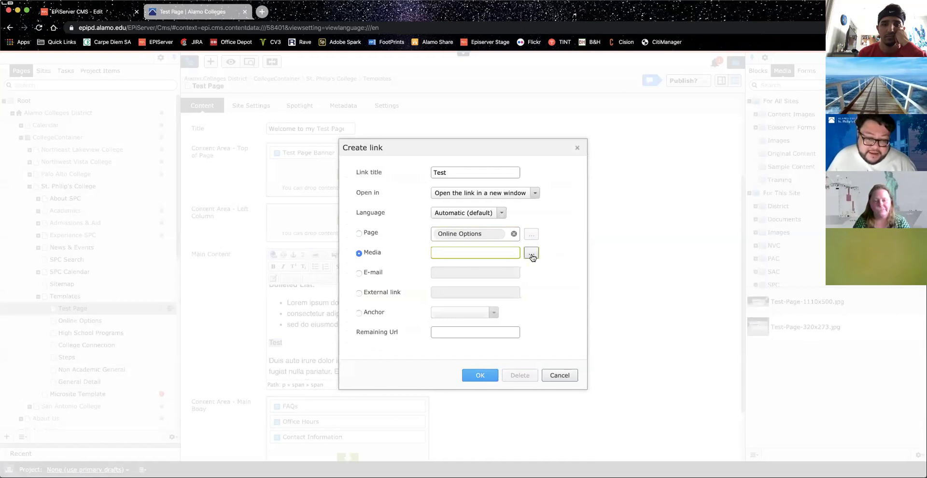
Step: Choose Test-Page-1110x500.jpg from For This Site > SPC > Templates > Images as the media target
left_click(531, 254)
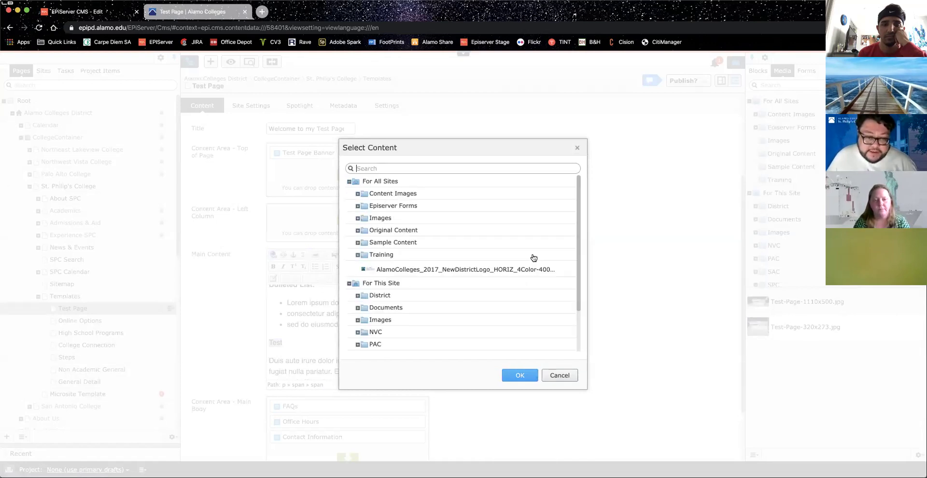
scroll(420, 245, "down", 5)
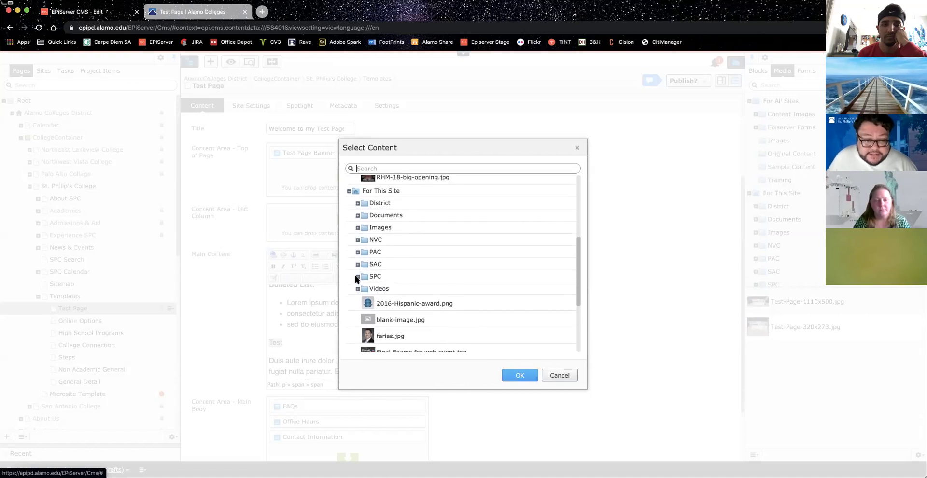
left_click(357, 276)
scroll(357, 280, "down", 3)
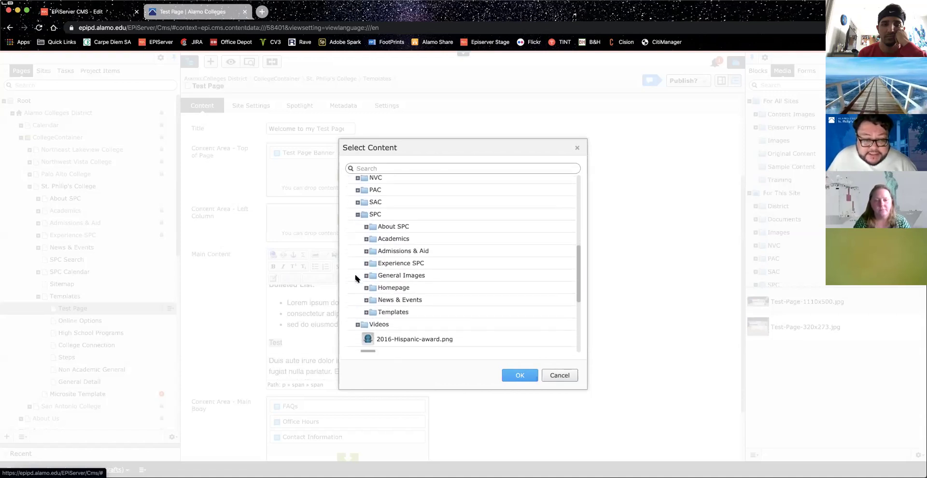
left_click(366, 312)
scroll(362, 304, "down", 2)
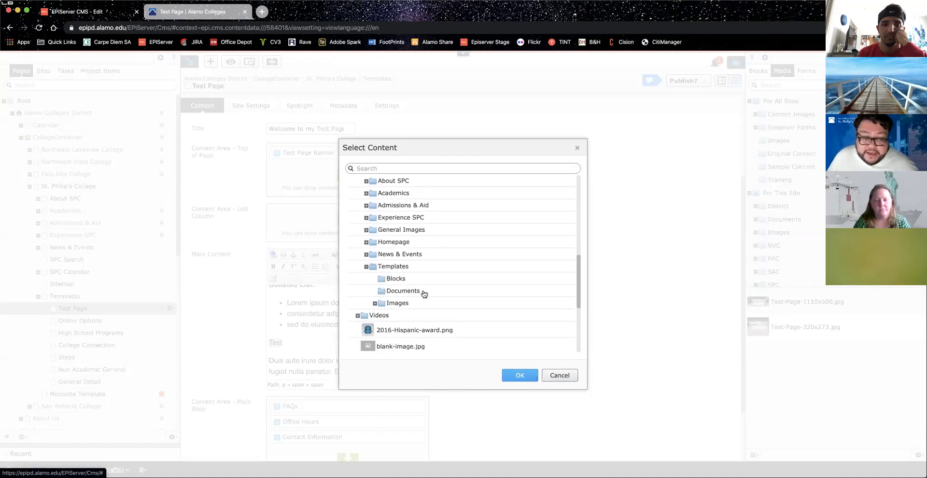
left_click(374, 304)
scroll(425, 302, "down", 1)
left_click(442, 295)
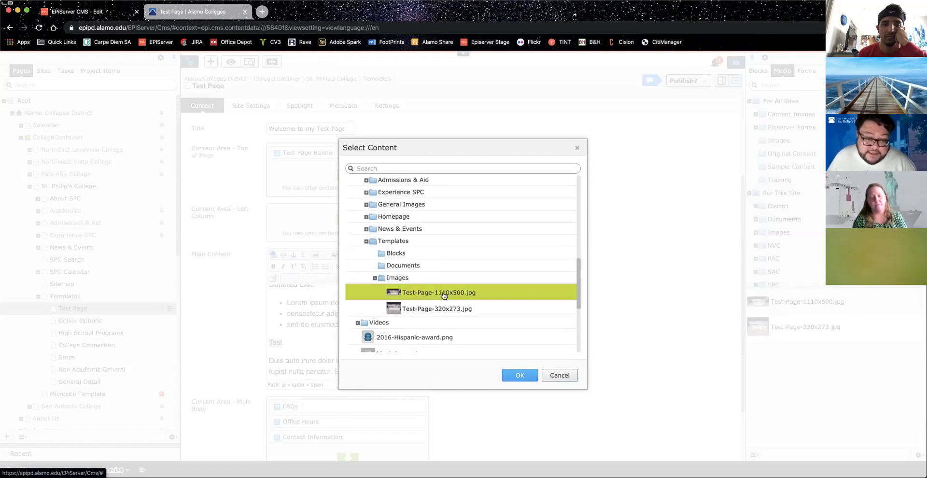
left_click(520, 375)
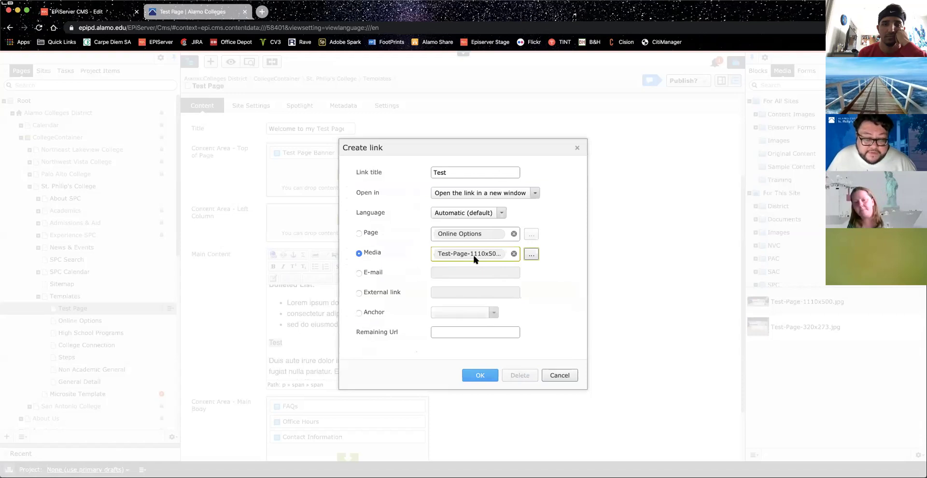
Step: Switch the link type to E-mail and enter the contact's e-mail address, correcting a typo
left_click(359, 273)
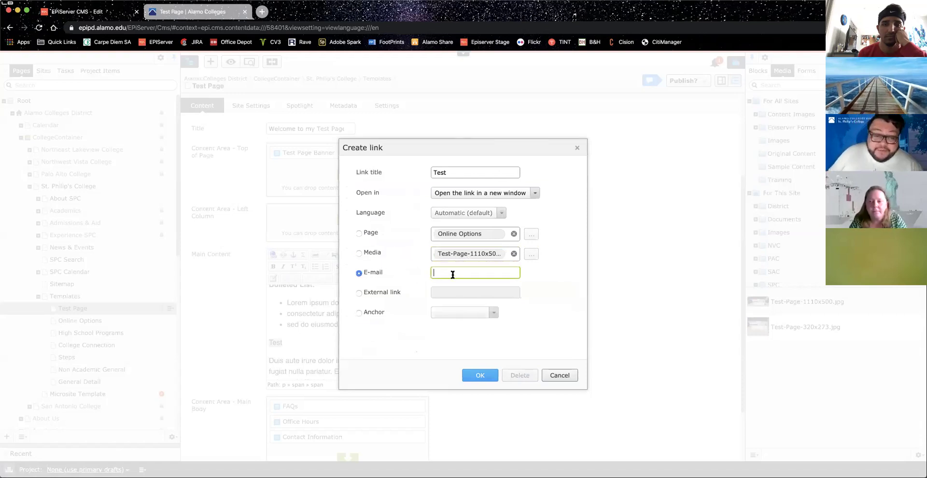
key("Left")
key("shift+Left")
key("shift+Left")
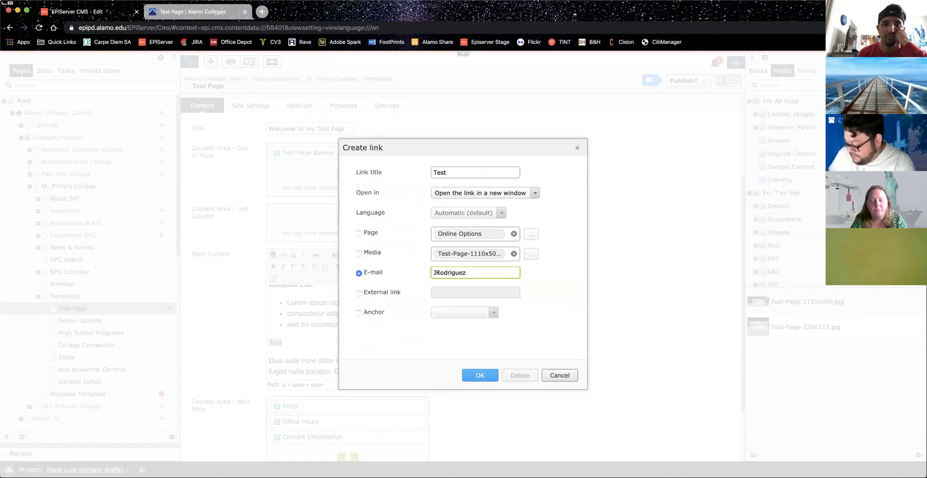
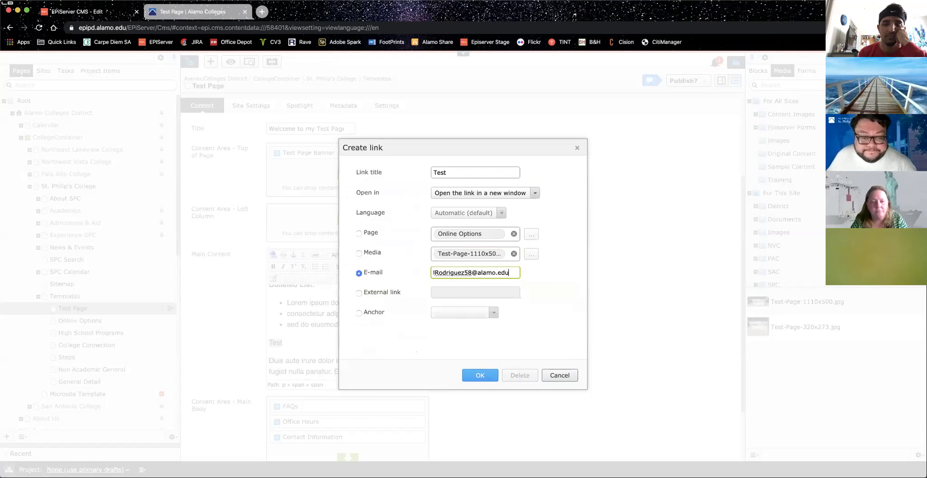
left_click(358, 292)
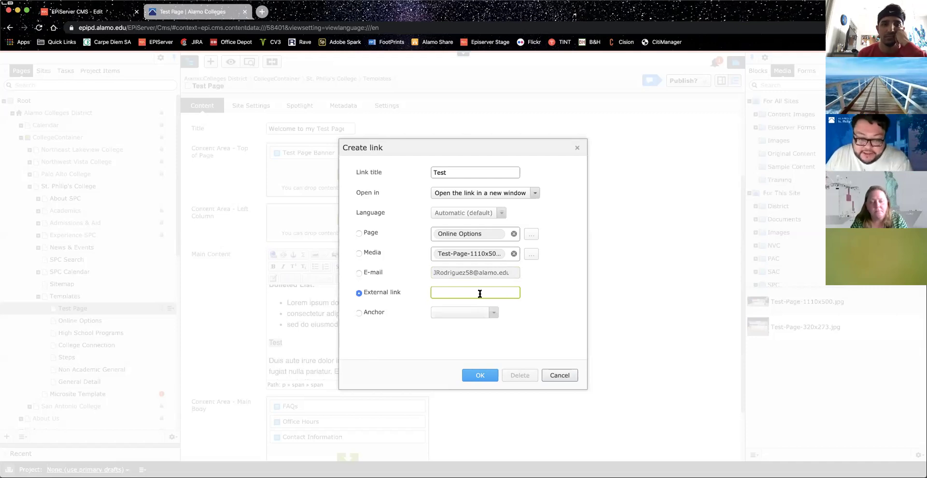
type("htt")
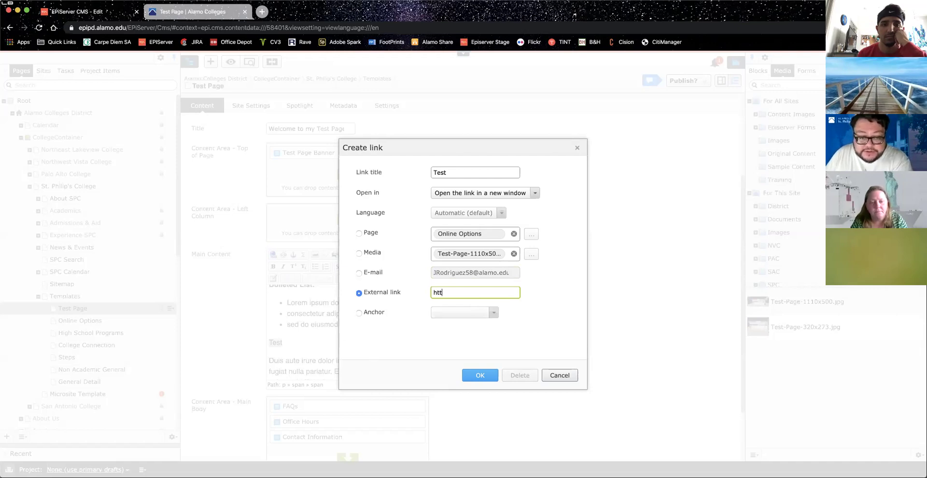
type("ps://www")
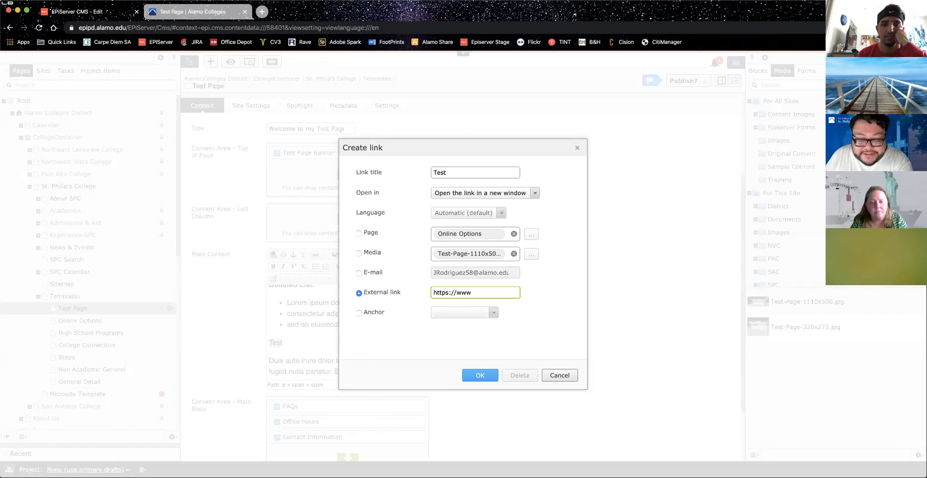
type(".google.com")
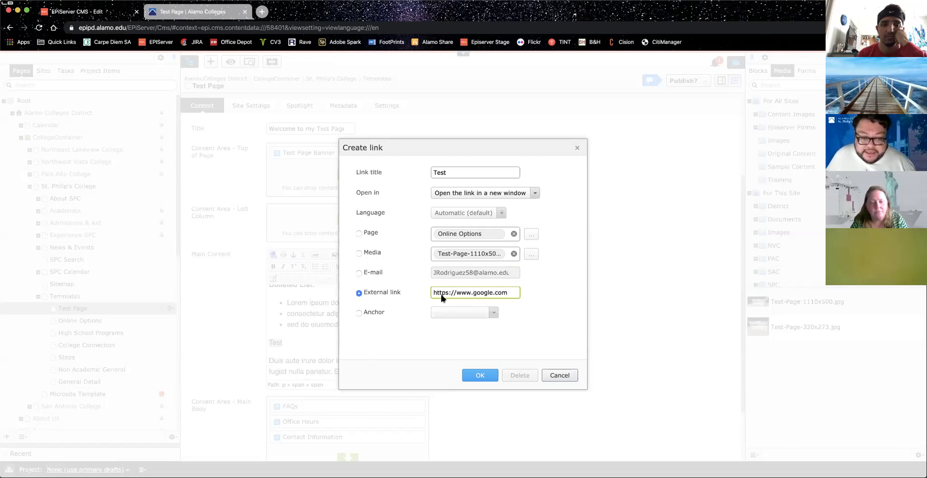
left_click(359, 313)
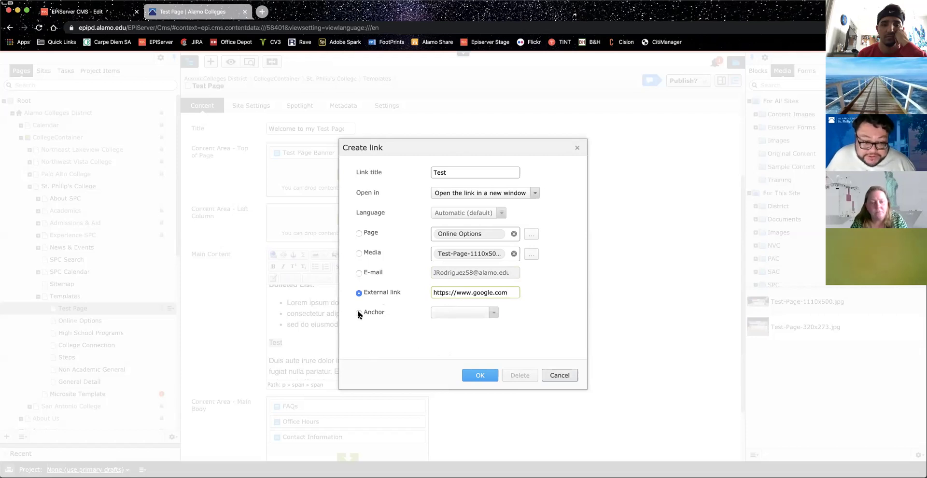
left_click(463, 312)
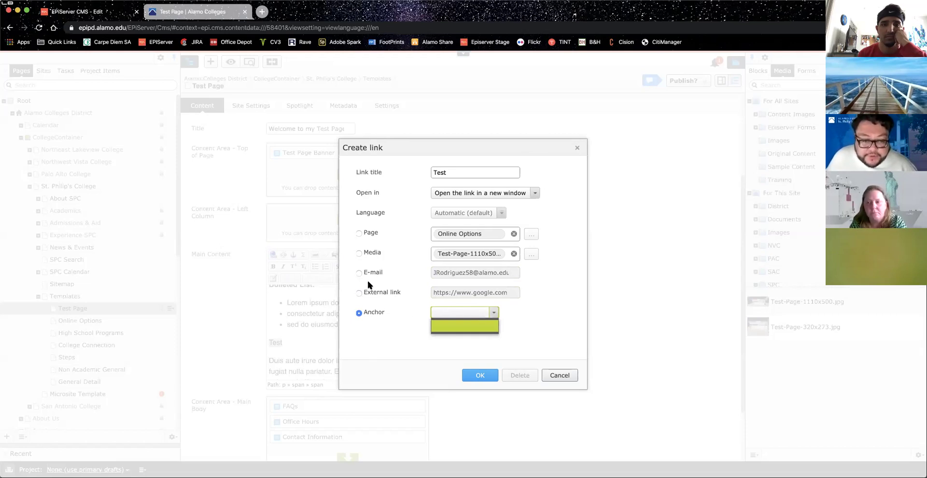
left_click(359, 293)
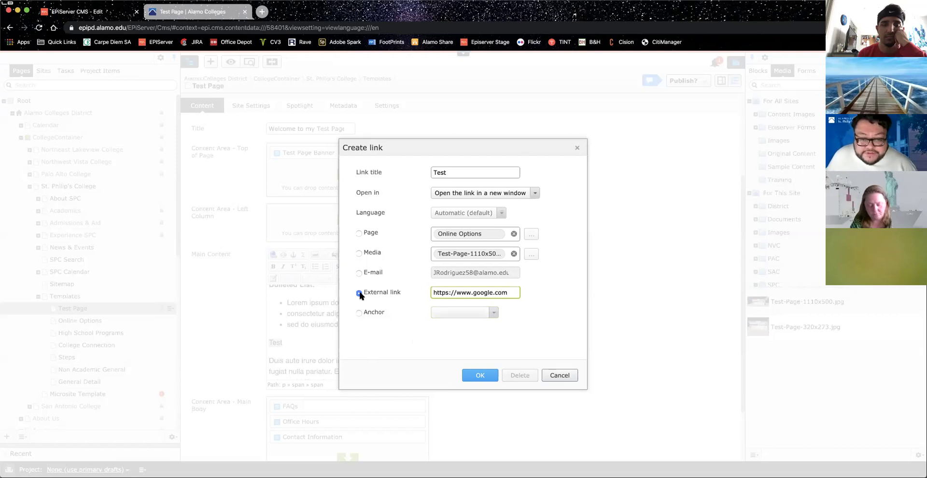
Step: Insert the Test link, then select 'Test' and apply the Primary Button style
left_click(480, 376)
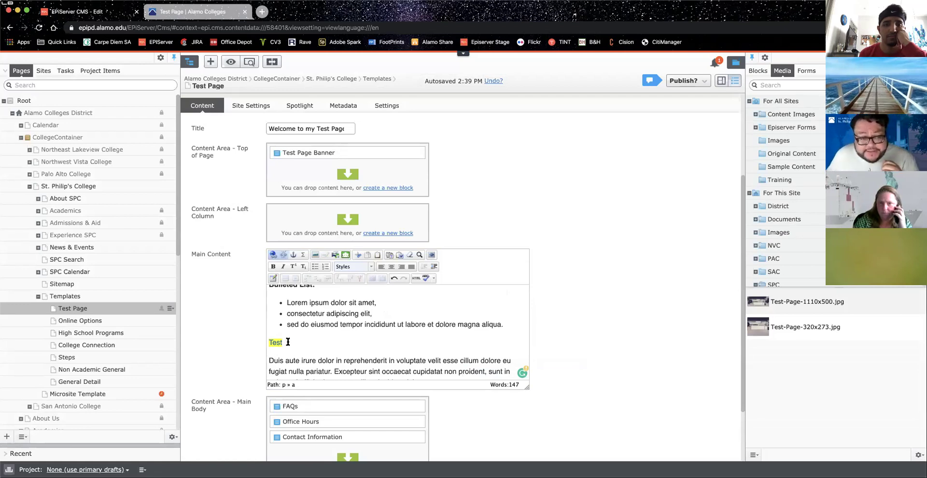
left_click(287, 341)
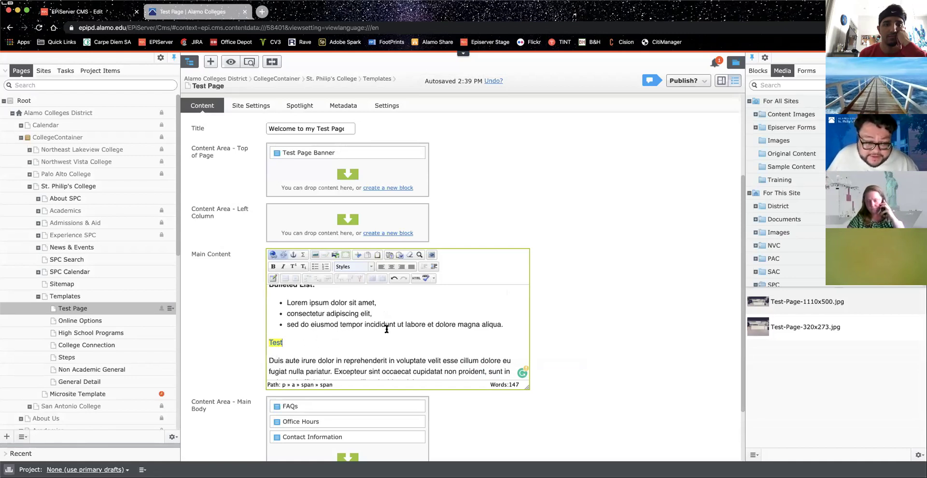
scroll(386, 329, "up", 3)
scroll(381, 306, "up", 1)
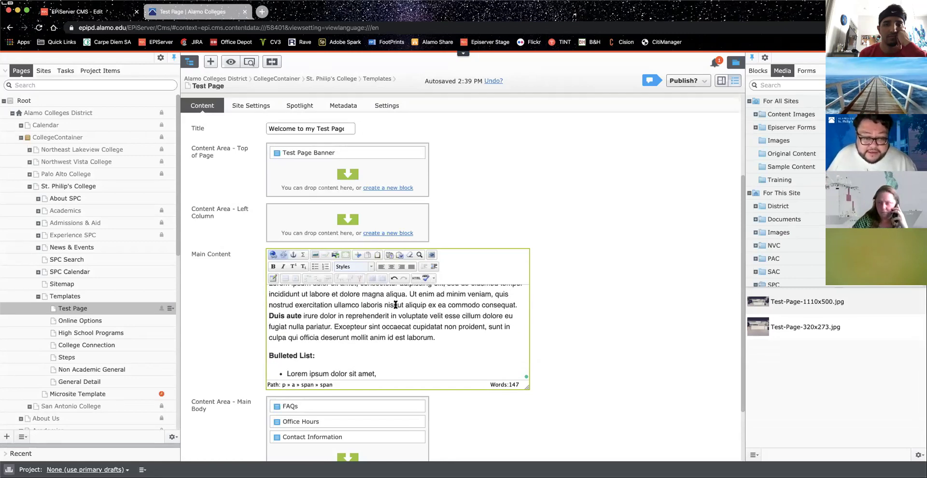
scroll(384, 319, "down", 6)
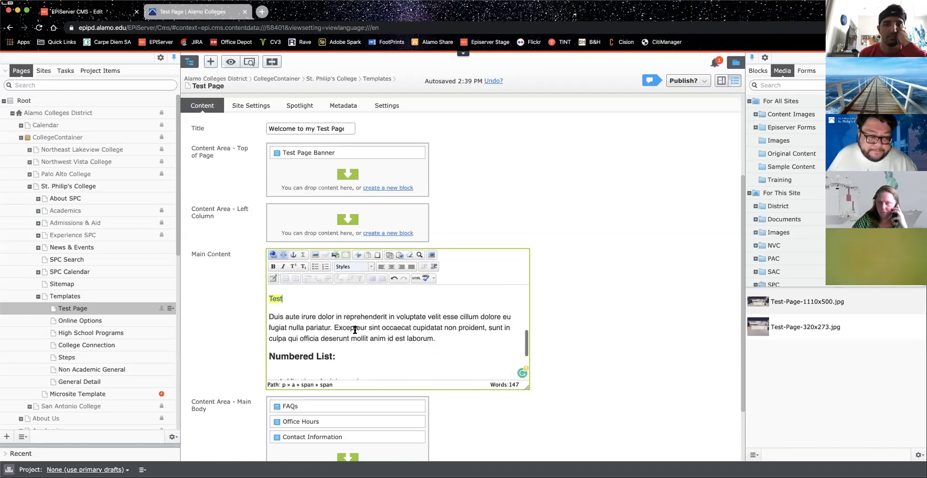
scroll(307, 324, "up", 1)
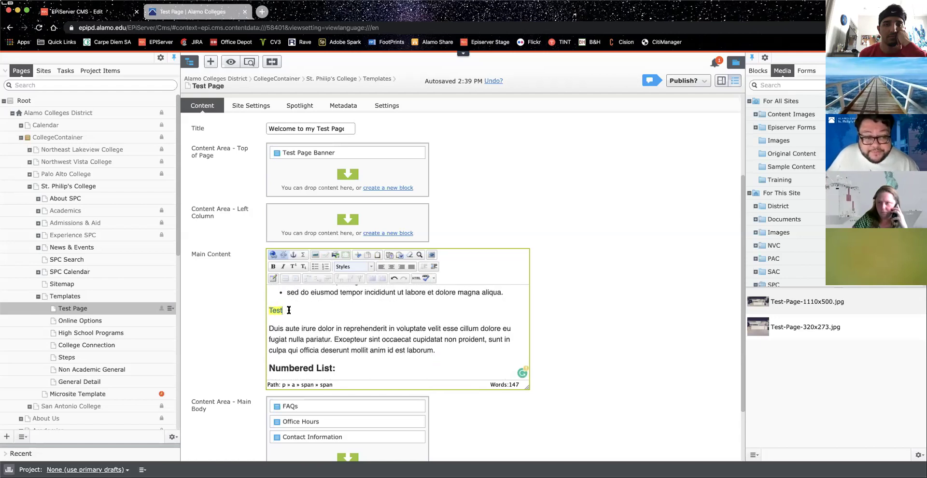
left_click_drag(289, 310, 267, 312)
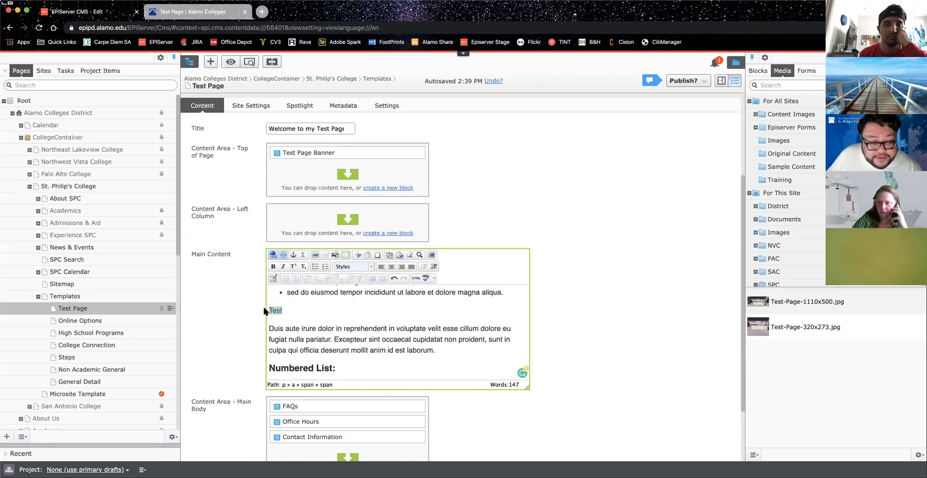
left_click(372, 266)
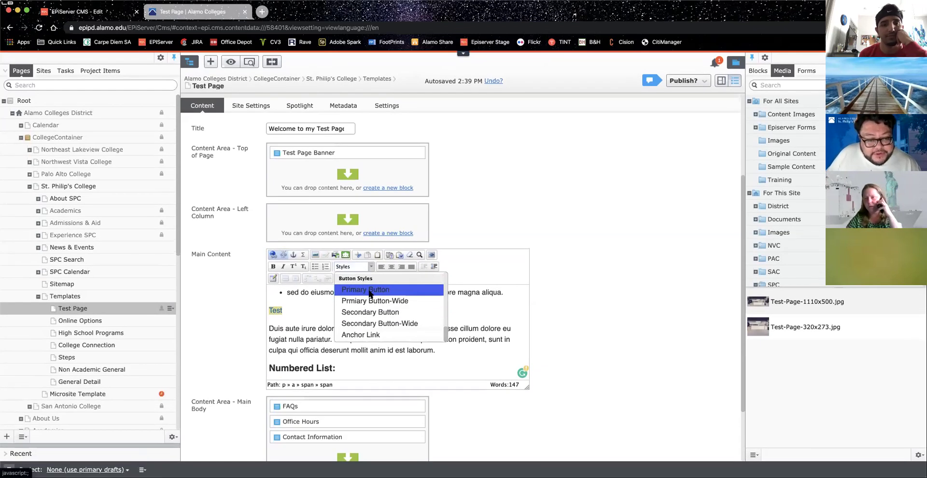
left_click(369, 289)
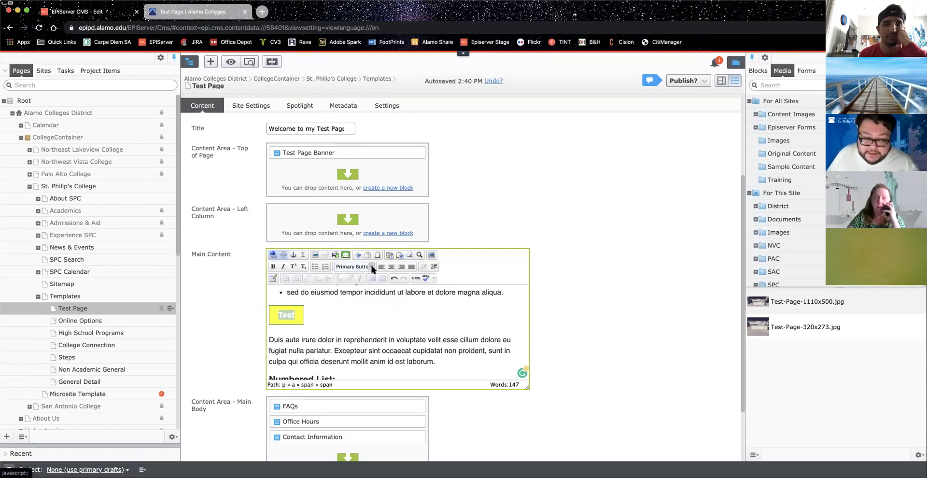
Step: Try Primary Button-Wide on the Test button, then undo back to normal width
left_click(276, 316)
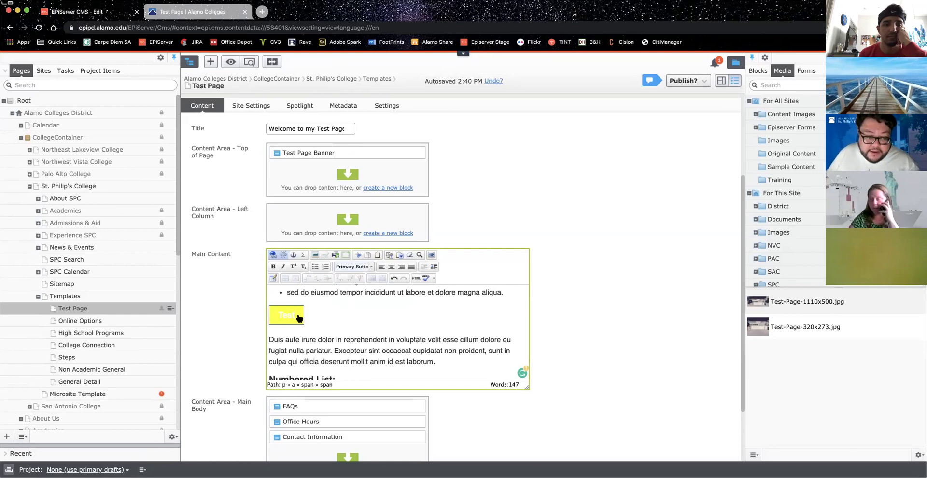
left_click(372, 266)
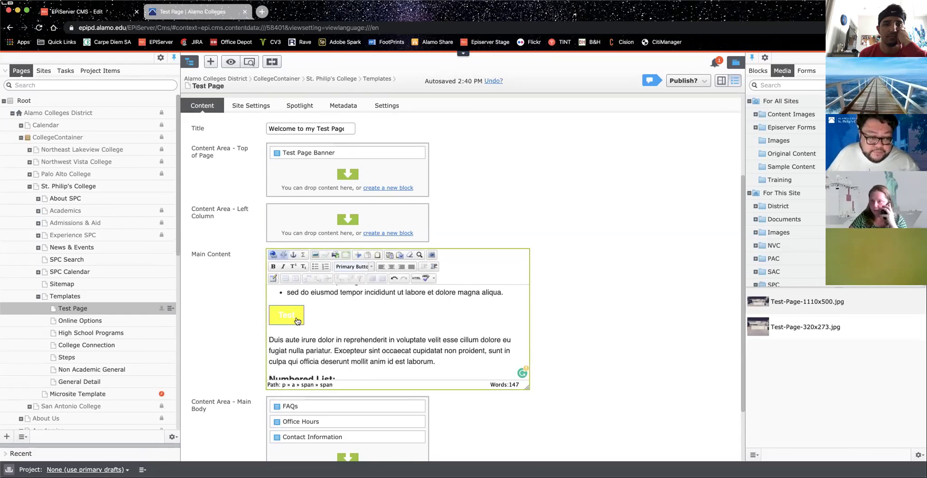
left_click_drag(295, 314, 281, 317)
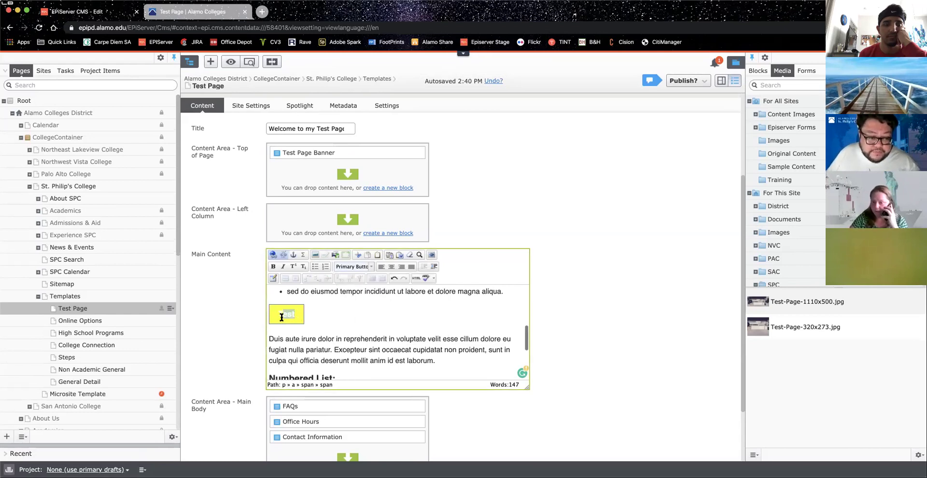
left_click(371, 267)
left_click(392, 301)
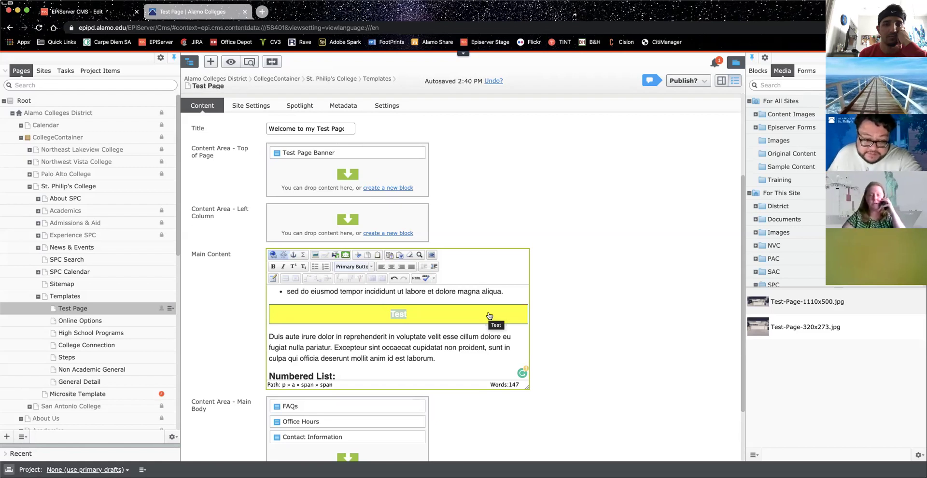
left_click(371, 267)
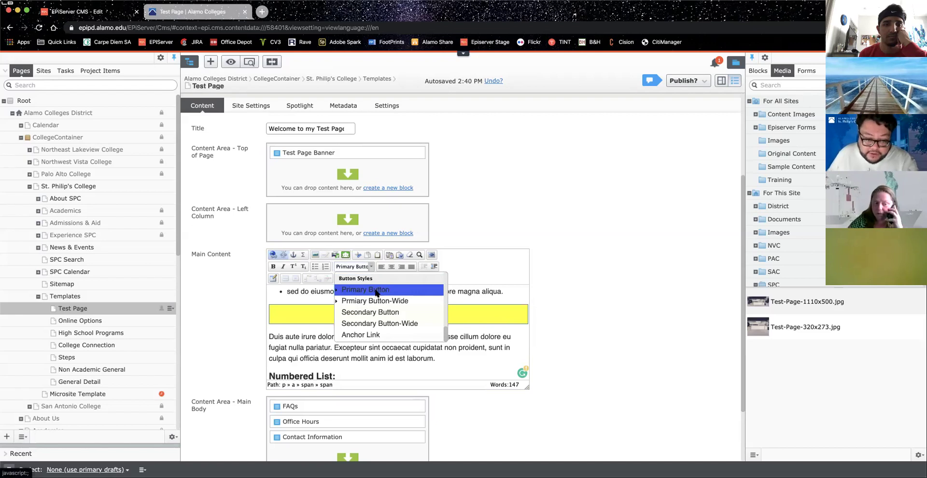
left_click(375, 300)
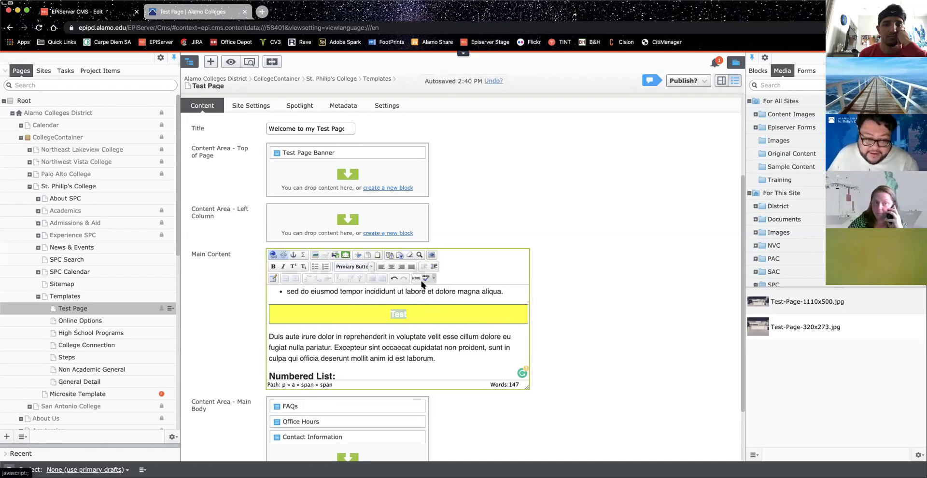
left_click(395, 279)
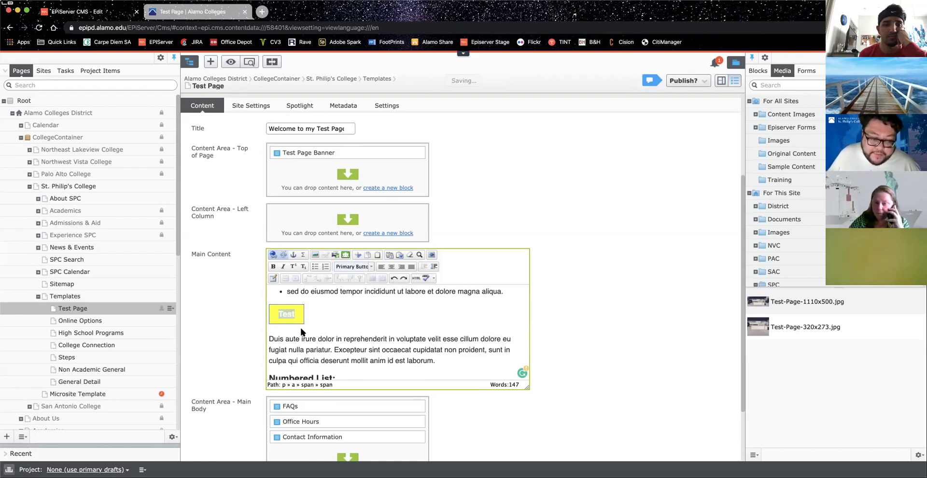
left_click(371, 267)
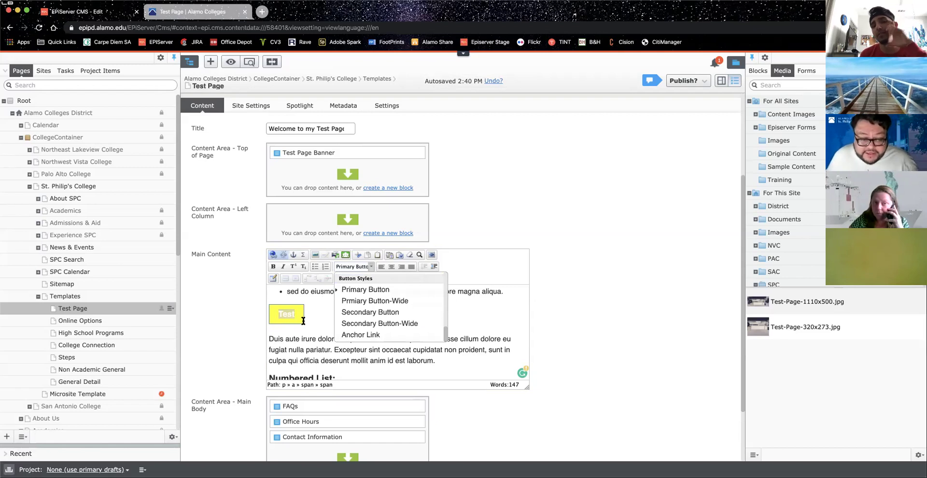
left_click(375, 314)
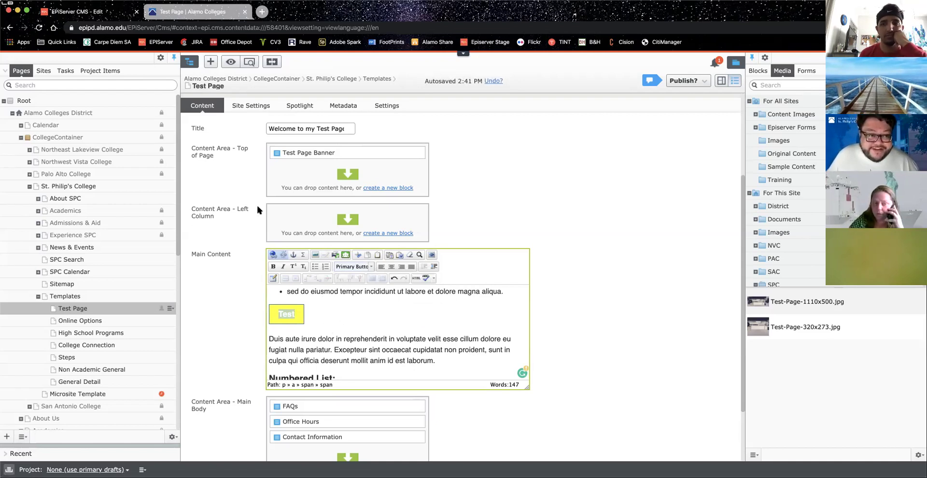
left_click(250, 62)
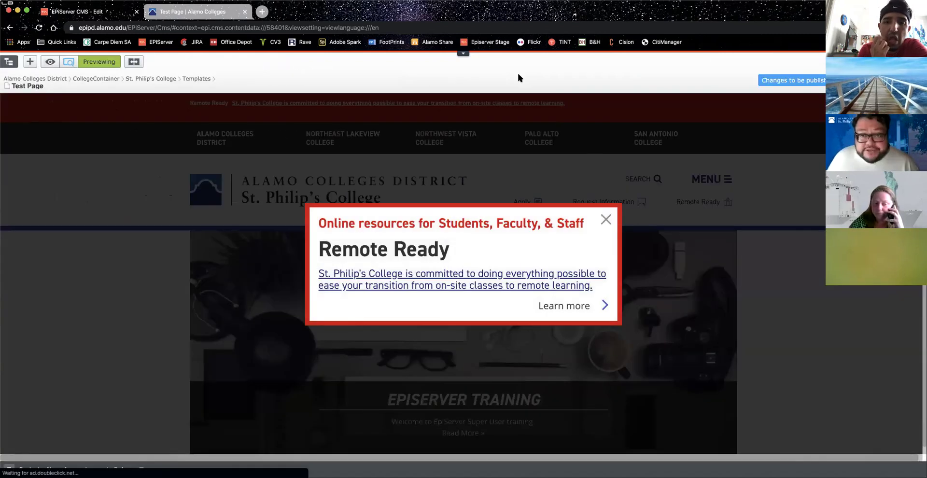
left_click(605, 305)
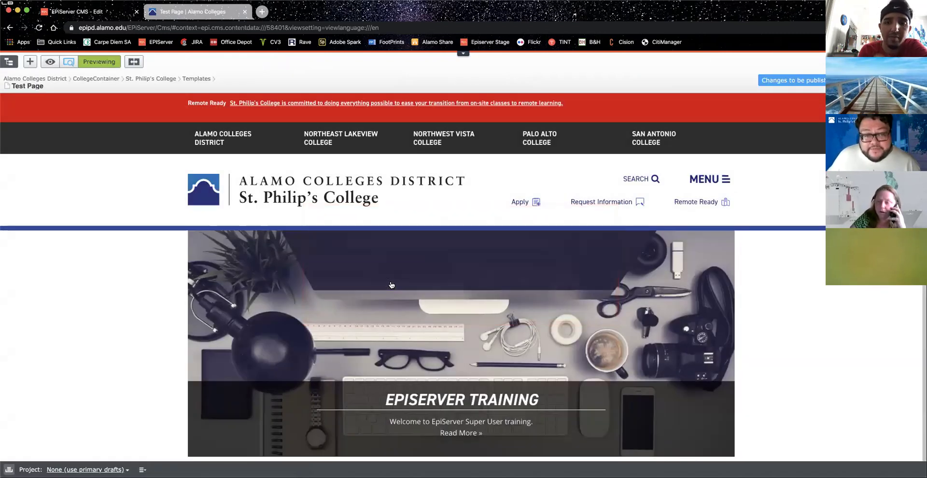
scroll(392, 285, "down", 10)
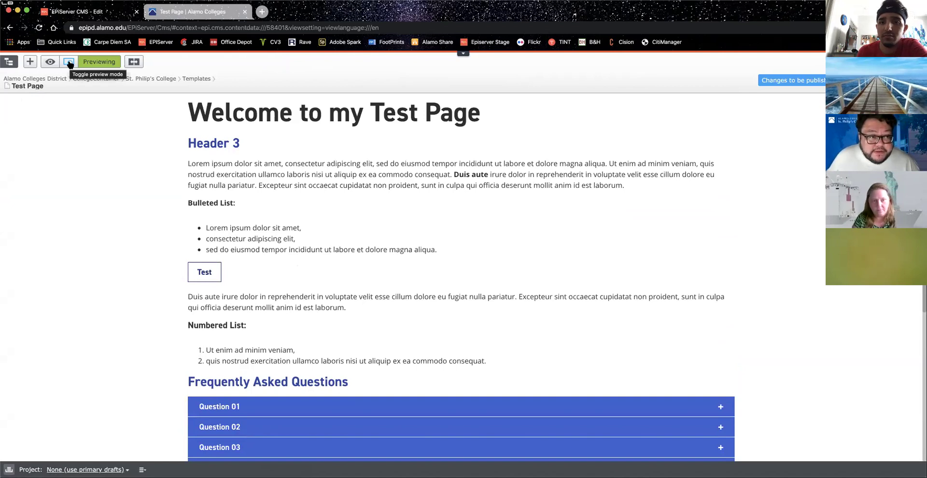
left_click(69, 62)
scroll(292, 148, "down", 5)
scroll(297, 261, "down", 5)
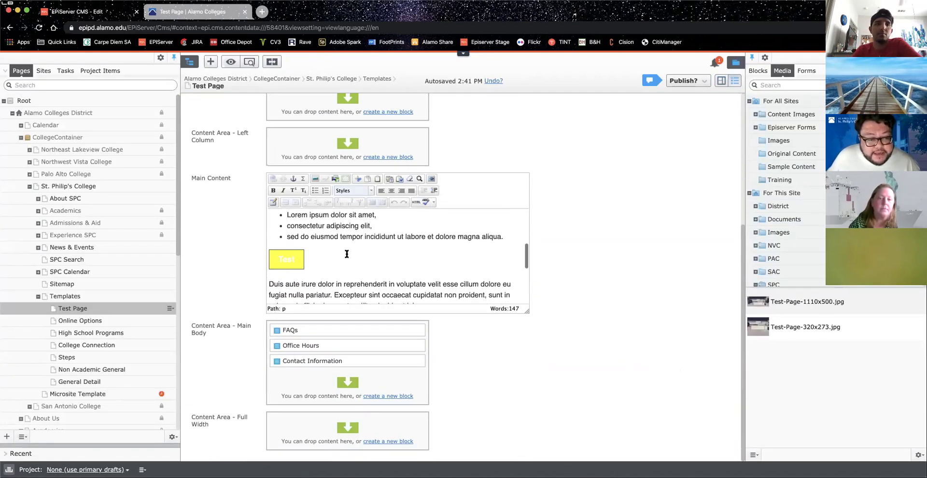
Step: Select the Test button's text, accidentally deleting it and restoring it with undo
double_click(296, 267)
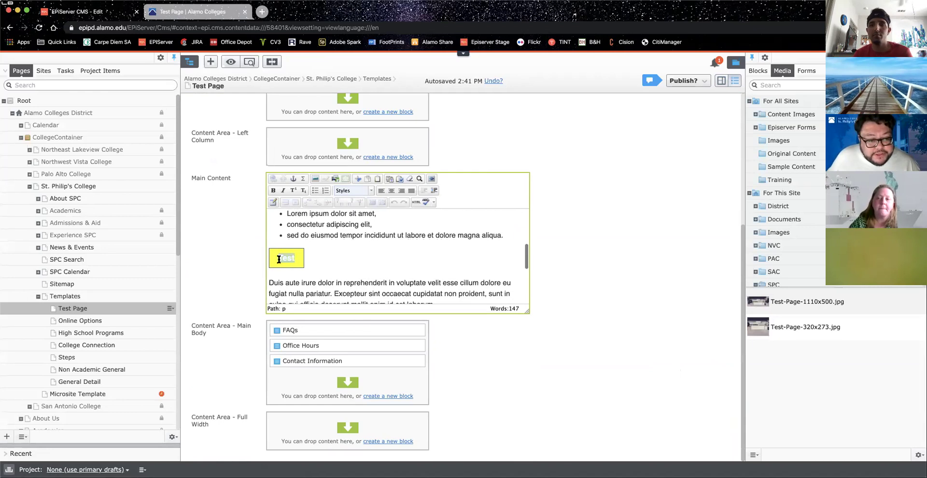
left_click(373, 191)
scroll(374, 234, "down", 5)
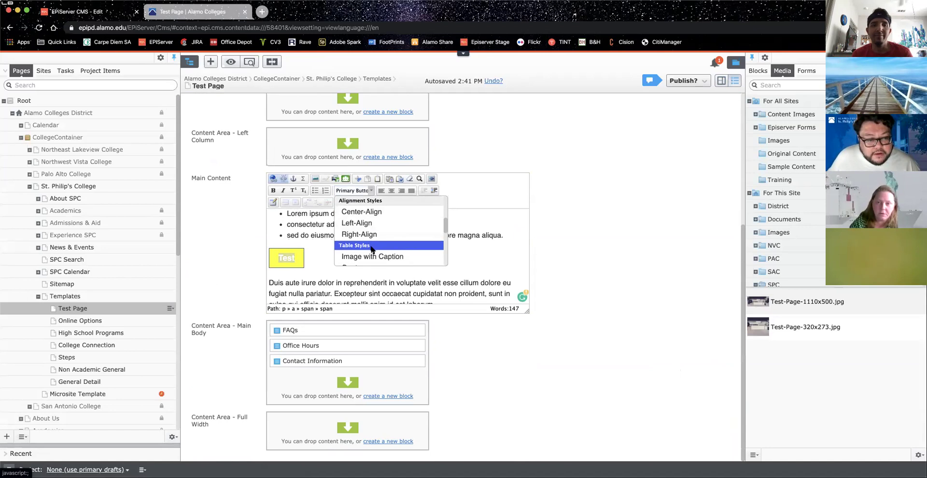
scroll(367, 246, "down", 3)
scroll(365, 248, "down", 2)
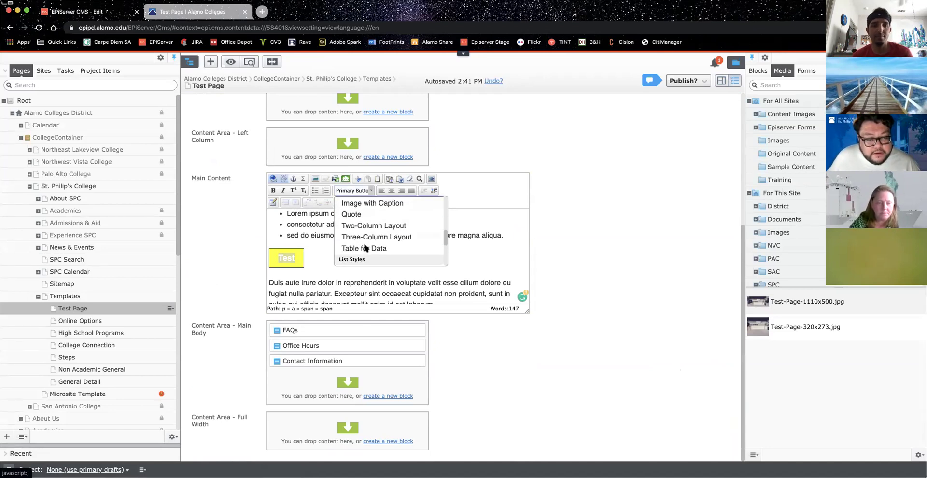
left_click(313, 260)
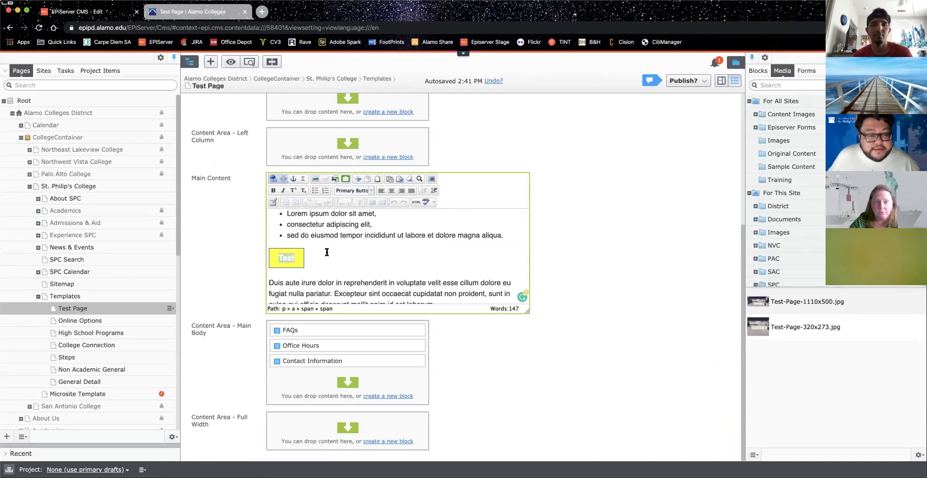
left_click(294, 261)
left_click_drag(295, 261, 274, 258)
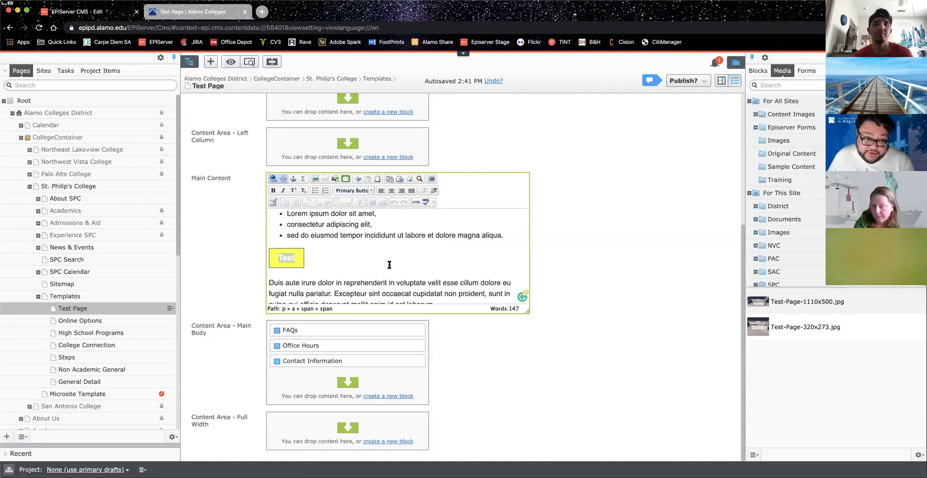
scroll(318, 255, "up", 1)
left_click(331, 255)
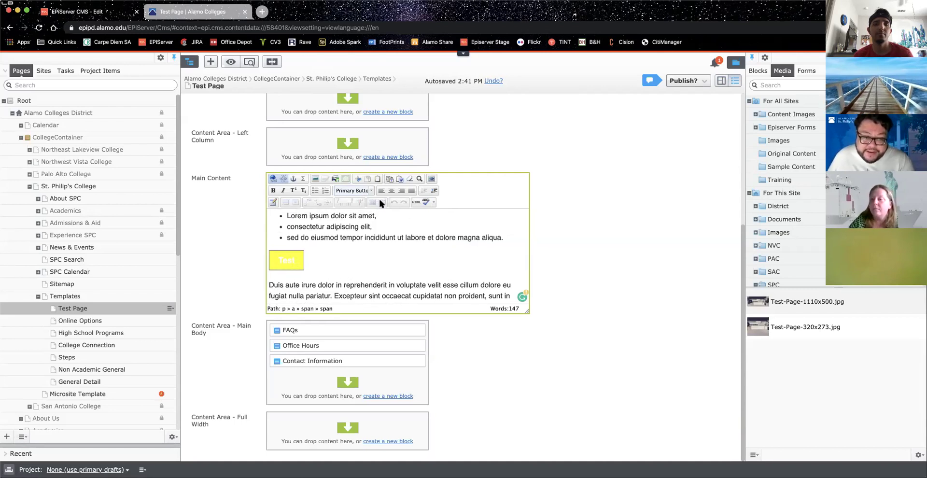
scroll(296, 266, "down", 1)
double_click(296, 267)
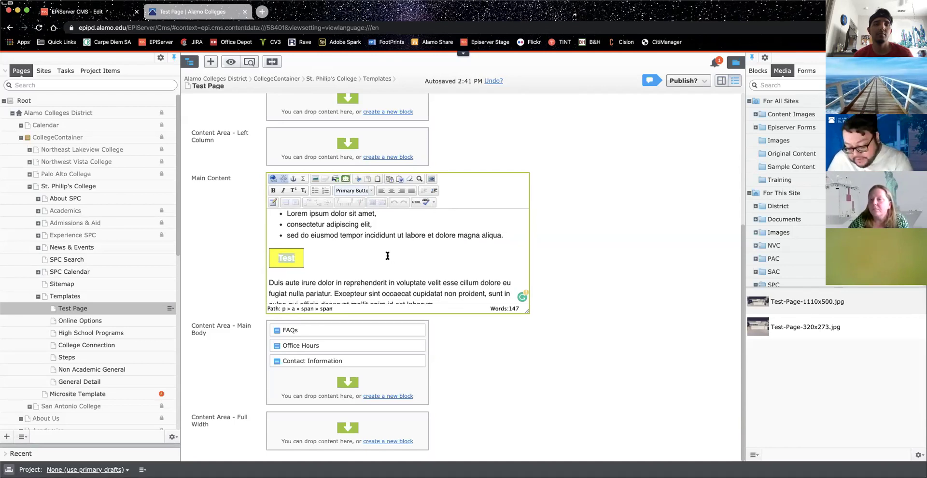
key("BackSpace")
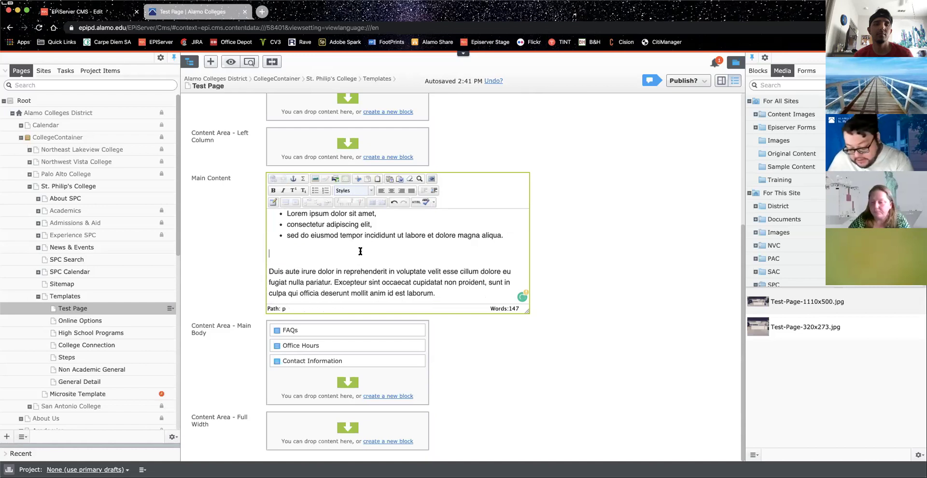
key("super+z")
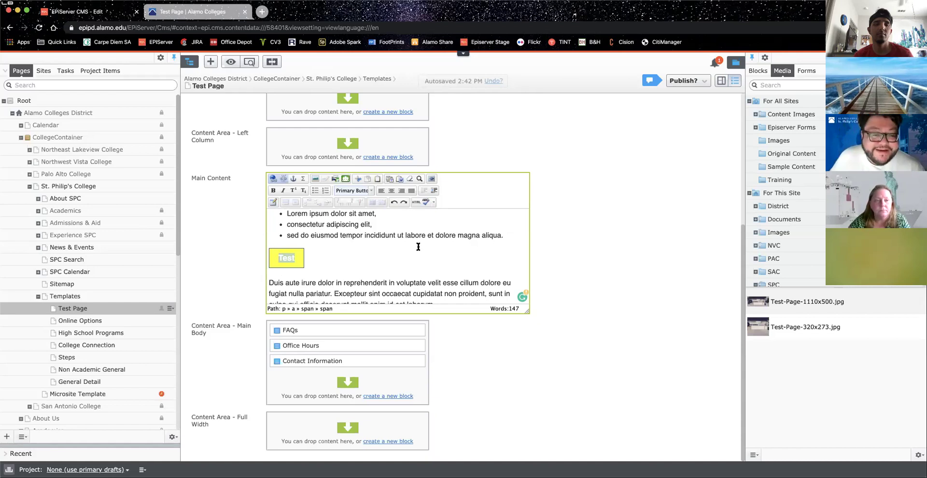
Step: Apply Primary Button from Button Styles to the Test link
left_click(370, 191)
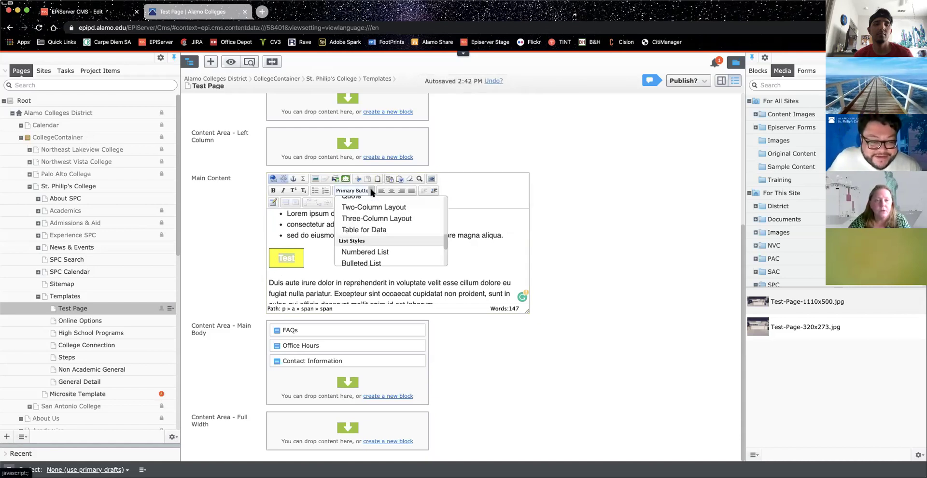
scroll(379, 222, "down", 5)
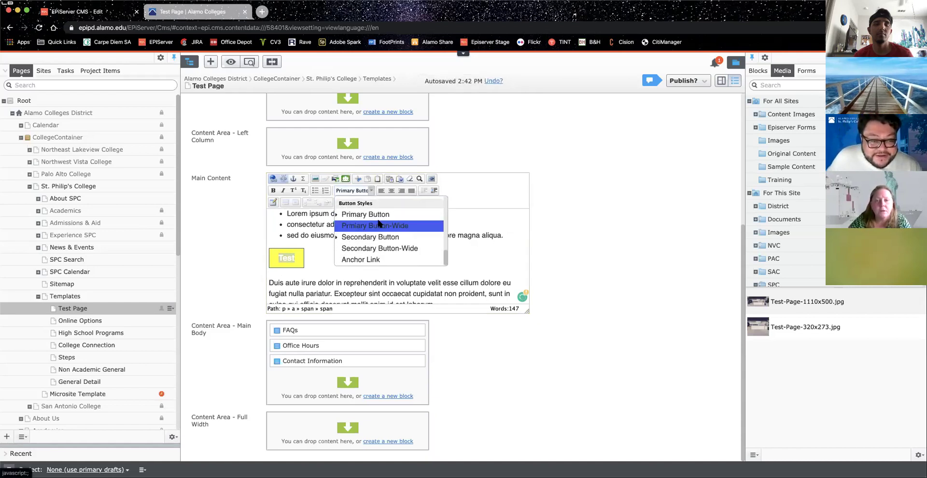
left_click(360, 214)
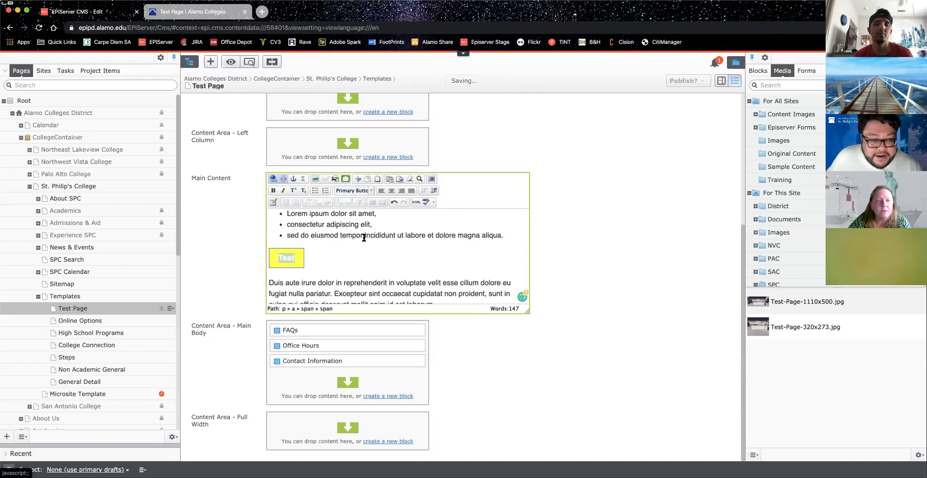
left_click(371, 190)
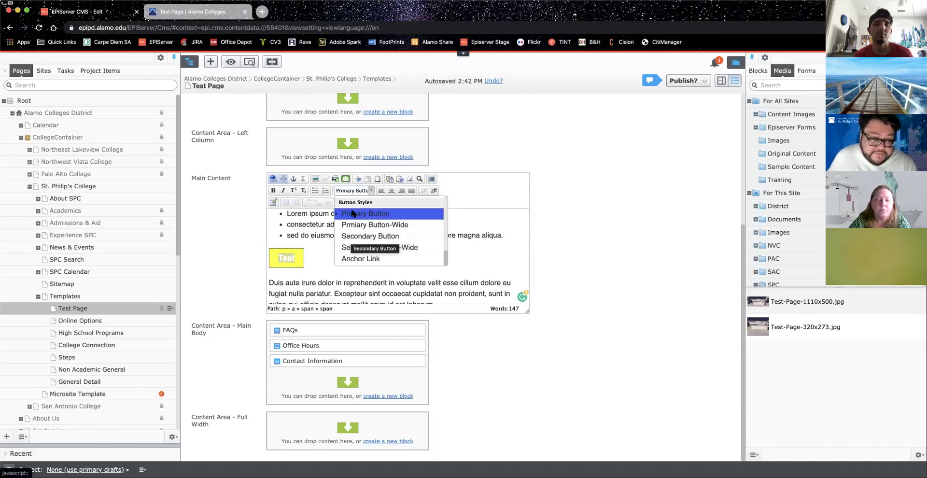
Step: Preview the Test Page, scroll down to the blue Test button, then exit preview
left_click(320, 269)
left_click(249, 62)
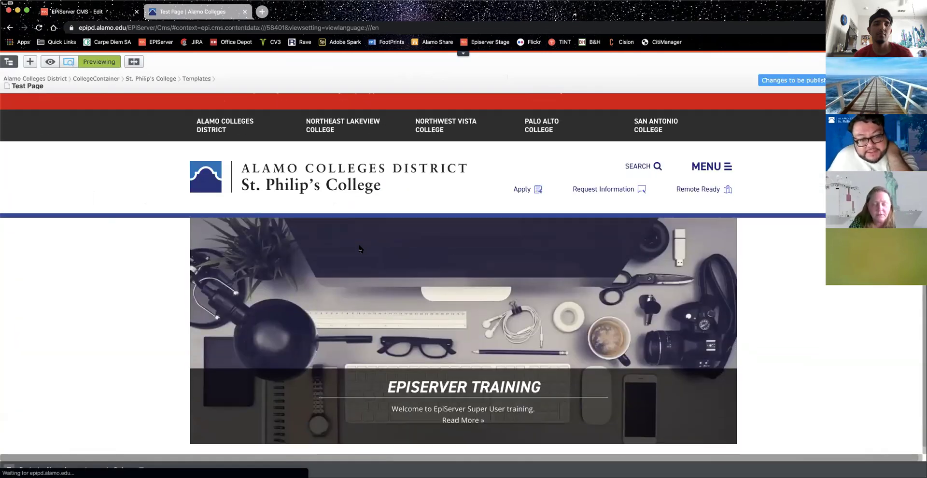
scroll(359, 248, "down", 5)
scroll(221, 285, "down", 5)
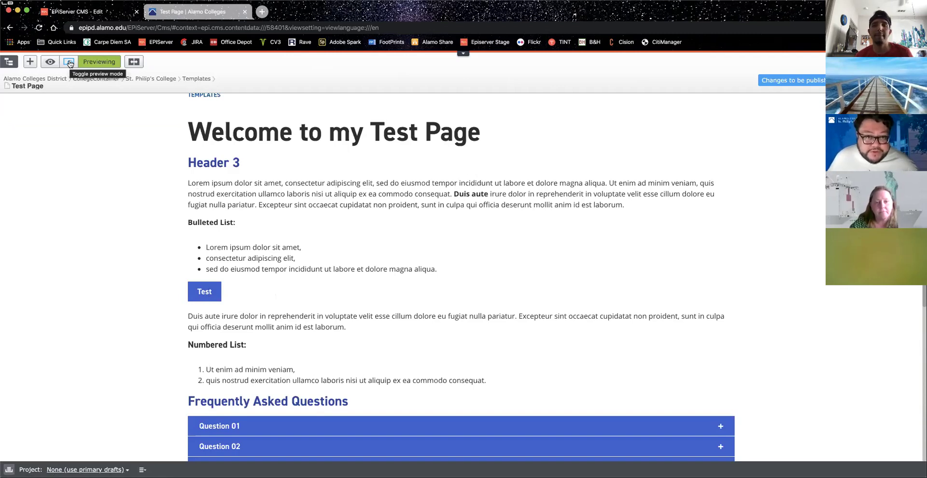
left_click(70, 63)
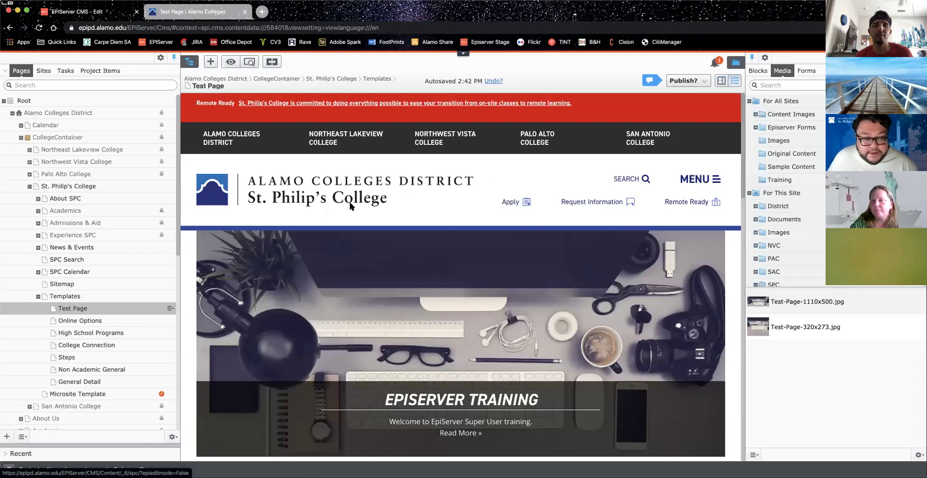
scroll(351, 206, "down", 10)
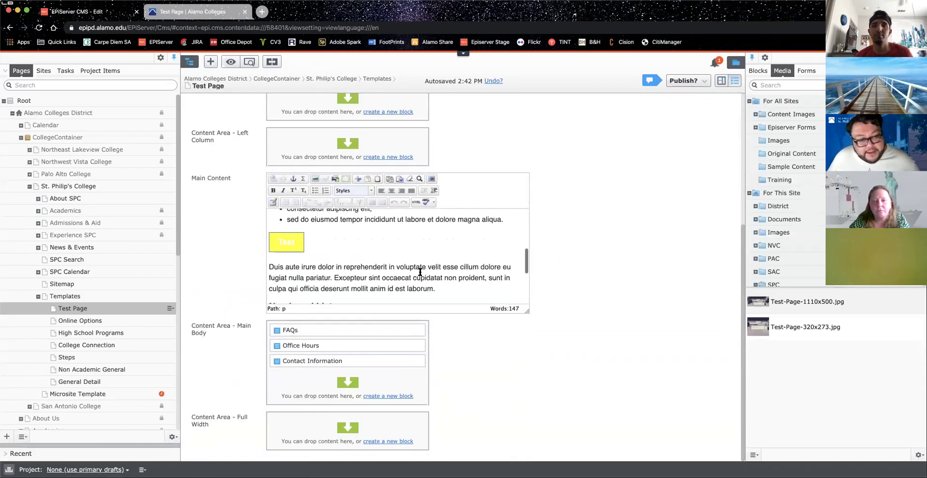
scroll(420, 272, "up", 3)
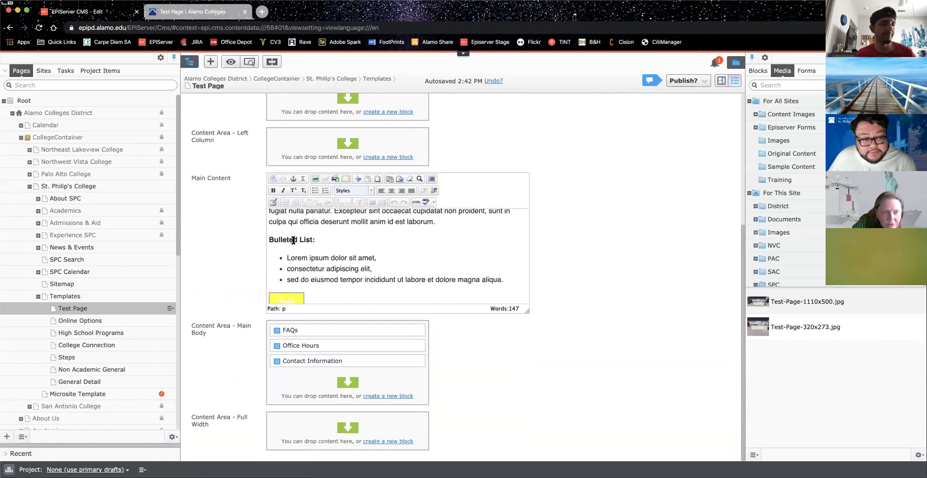
left_click(311, 259)
scroll(355, 250, "up", 2)
scroll(355, 251, "down", 2)
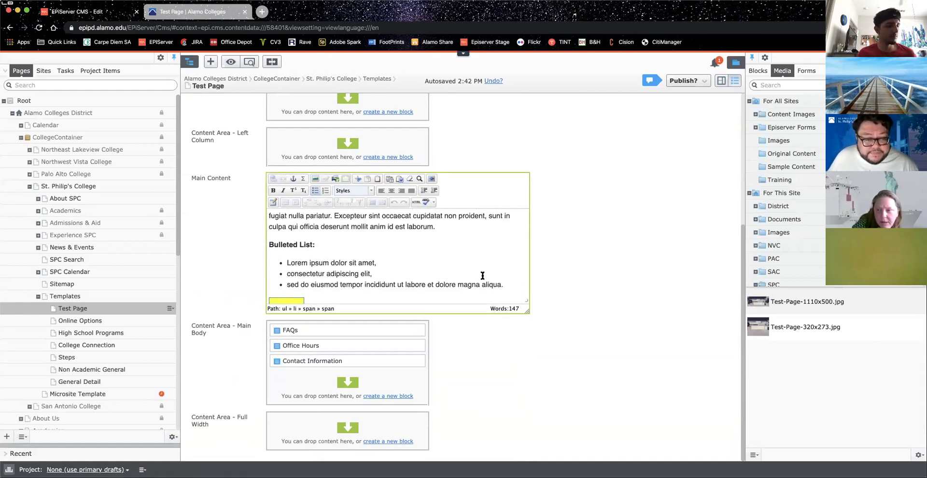
left_click_drag(505, 285, 260, 255)
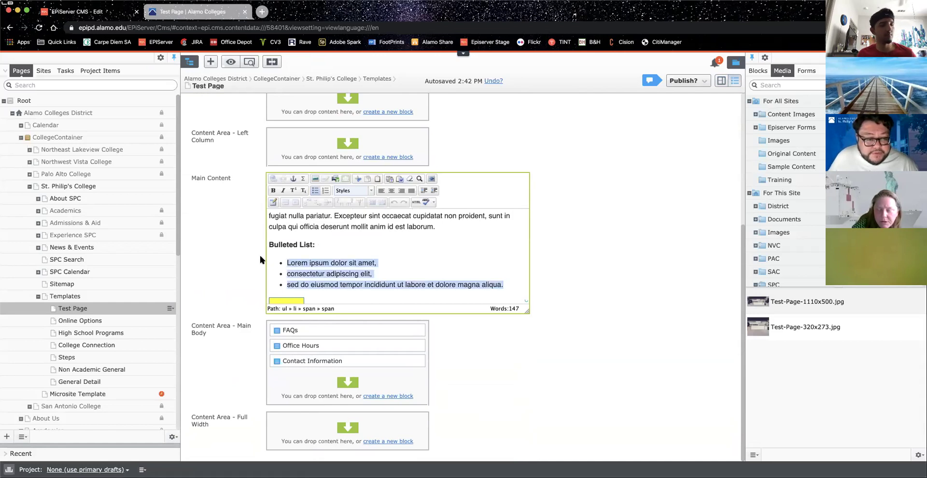
left_click(314, 190)
scroll(312, 234, "down", 3)
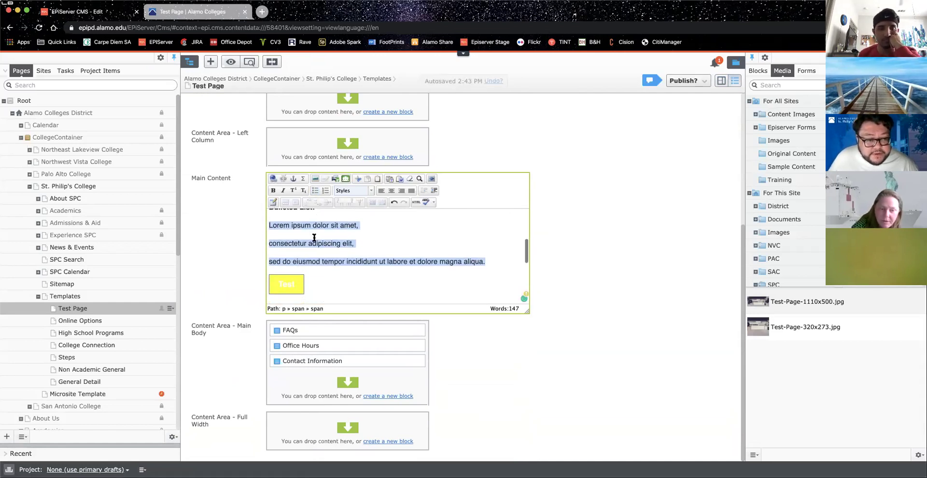
scroll(343, 232, "up", 1)
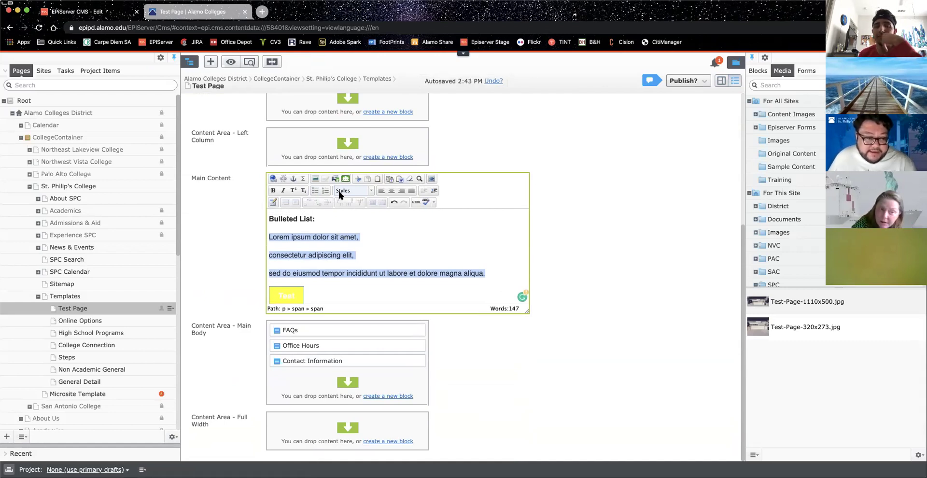
left_click(316, 191)
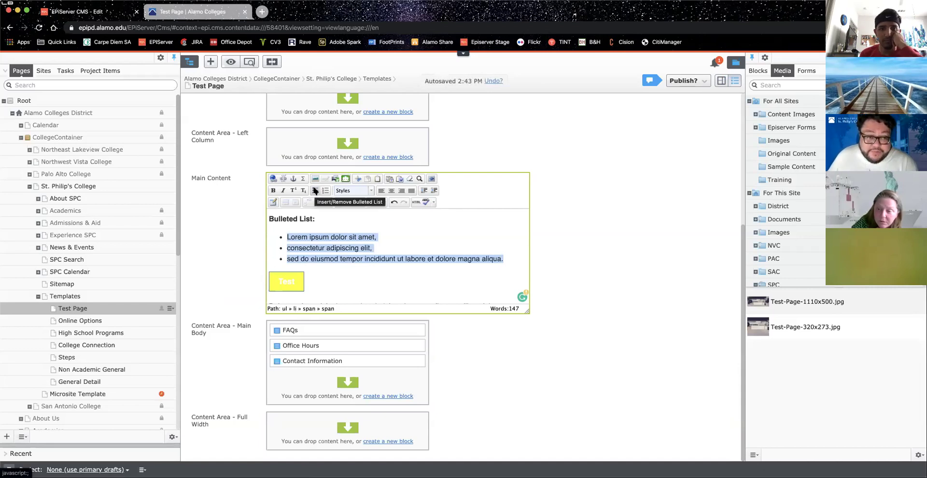
left_click(316, 191)
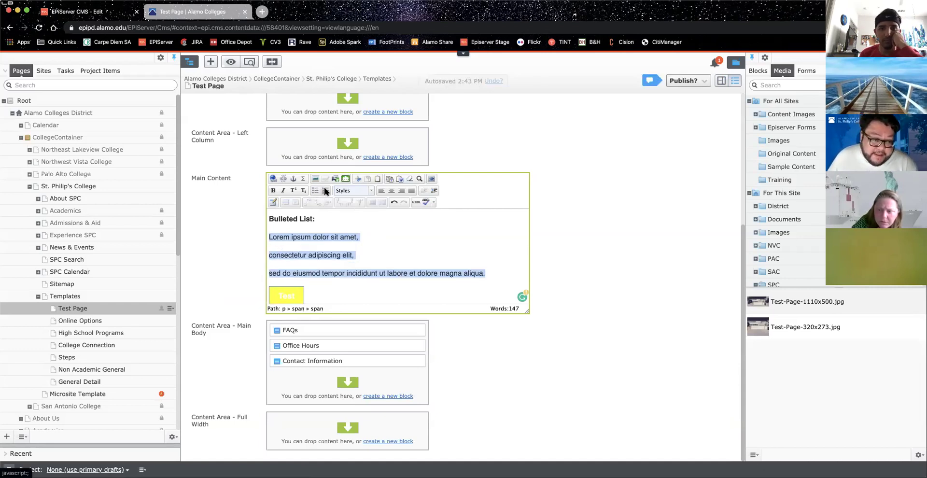
left_click(325, 191)
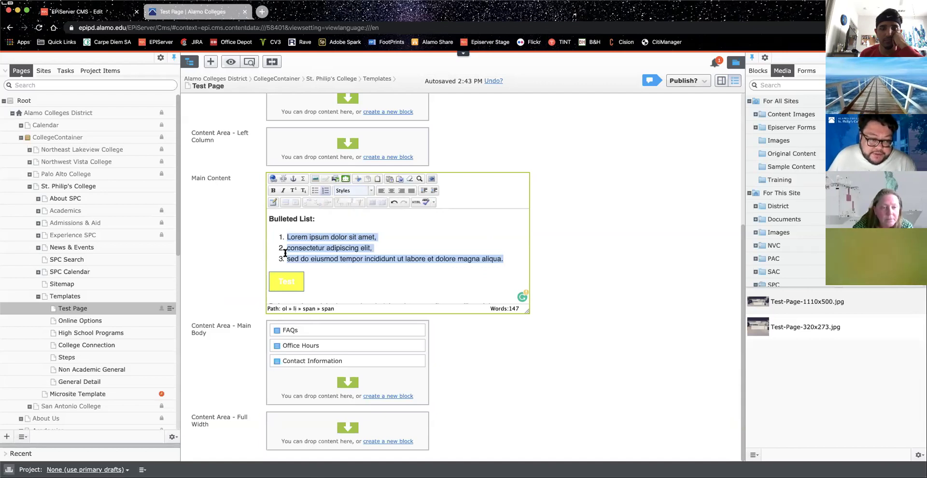
left_click(314, 191)
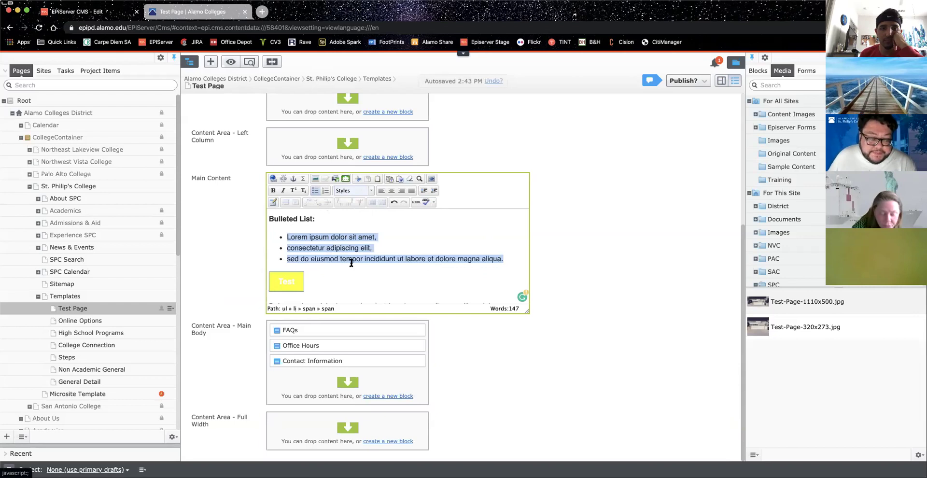
scroll(348, 258, "down", 5)
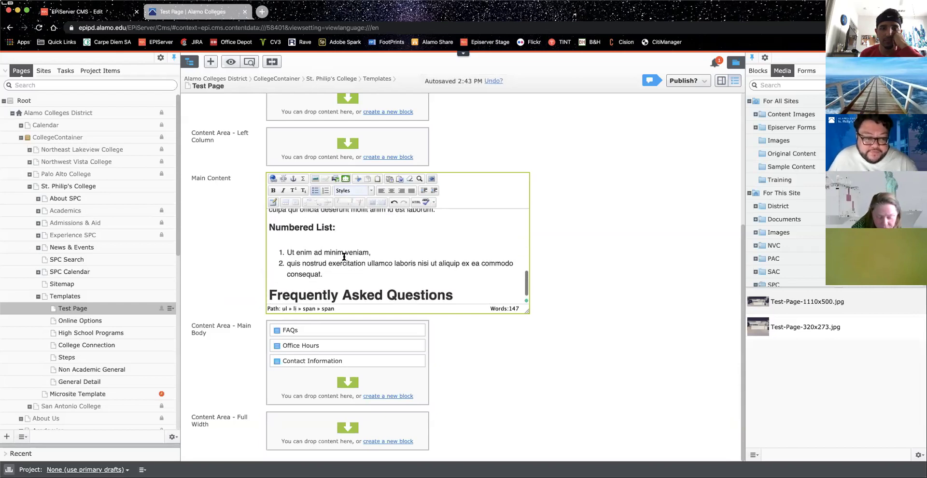
scroll(344, 257, "up", 5)
scroll(344, 257, "down", 4)
scroll(345, 257, "up", 4)
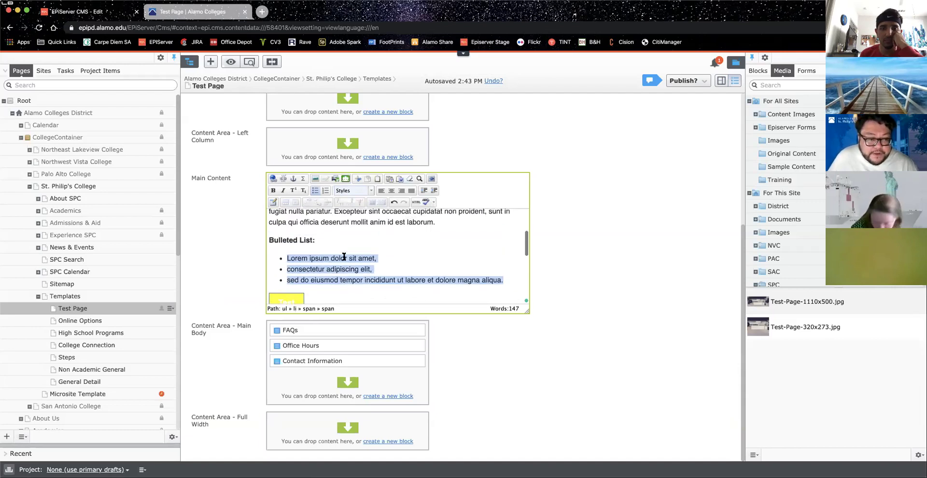
Step: Select 'Bulleted List:' and compare it with the Numbered List: heading style
left_click(273, 240)
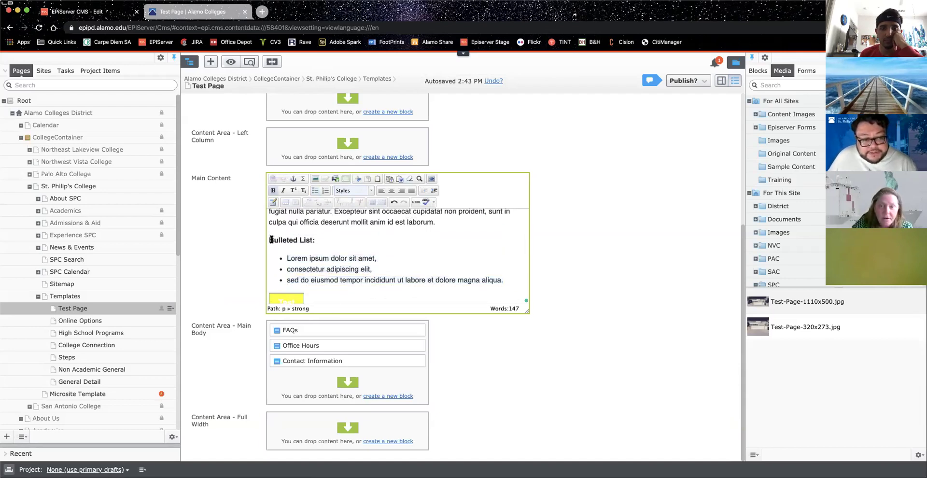
left_click_drag(271, 238, 317, 237)
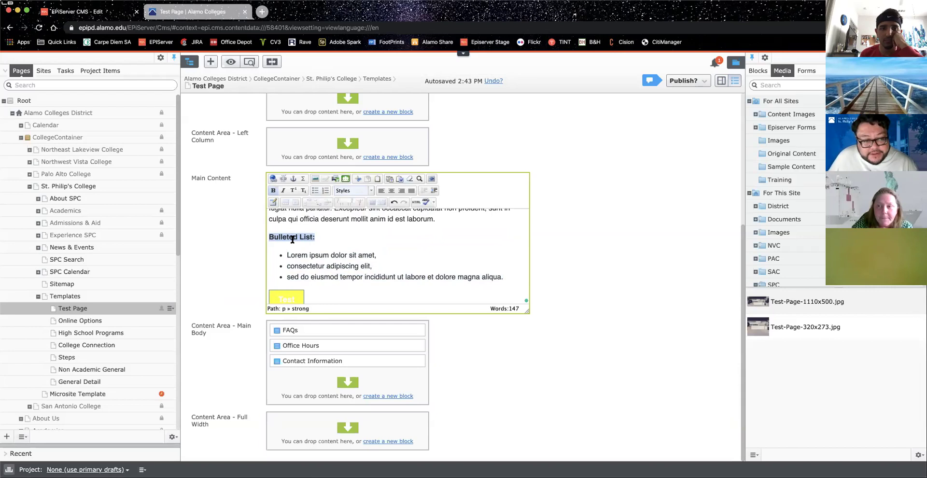
scroll(304, 246, "down", 5)
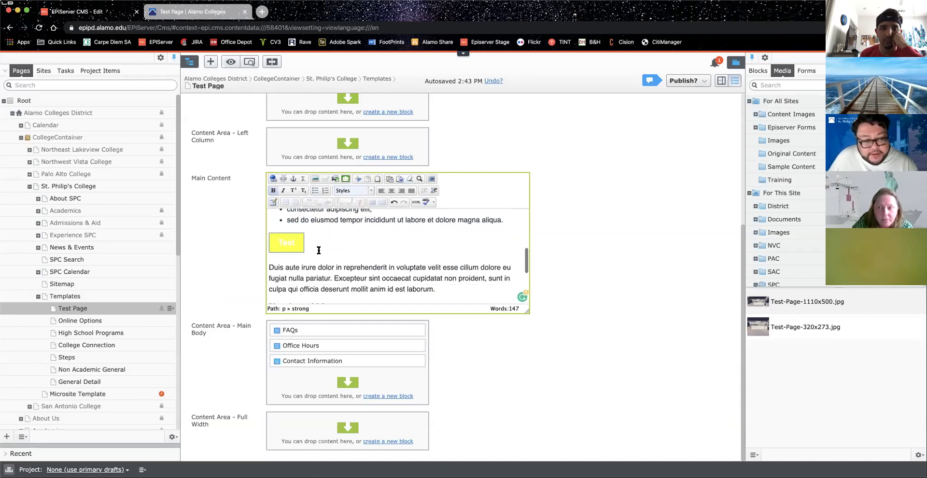
left_click_drag(269, 248, 337, 248)
scroll(347, 256, "up", 4)
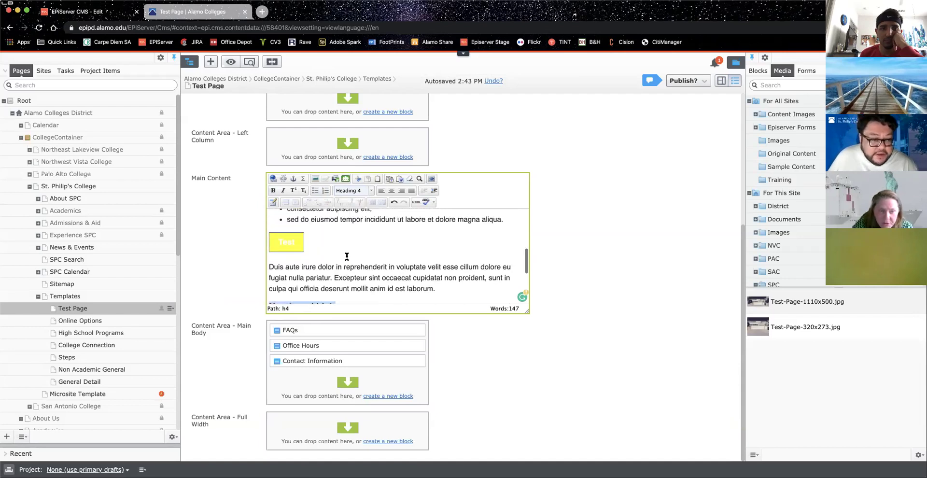
scroll(347, 257, "up", 1)
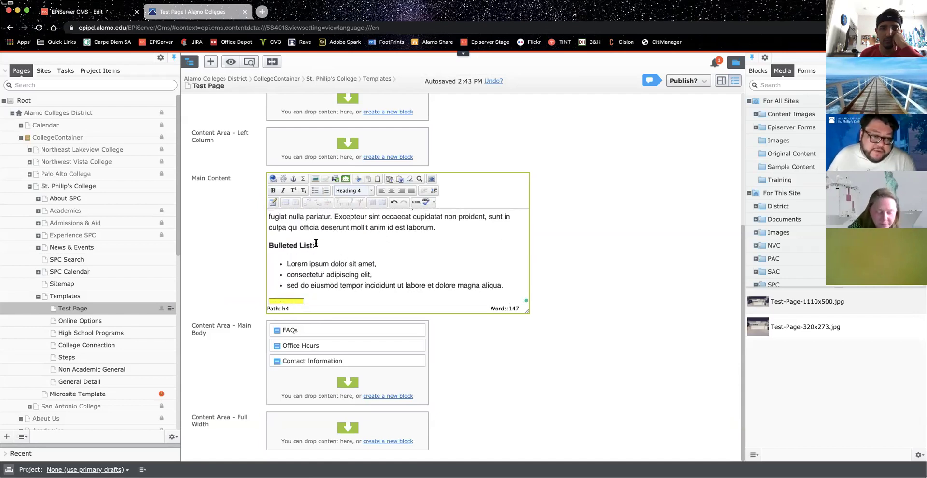
Step: Clear the formatting on 'Bulleted List:' and make it Heading 4
left_click_drag(316, 243, 269, 244)
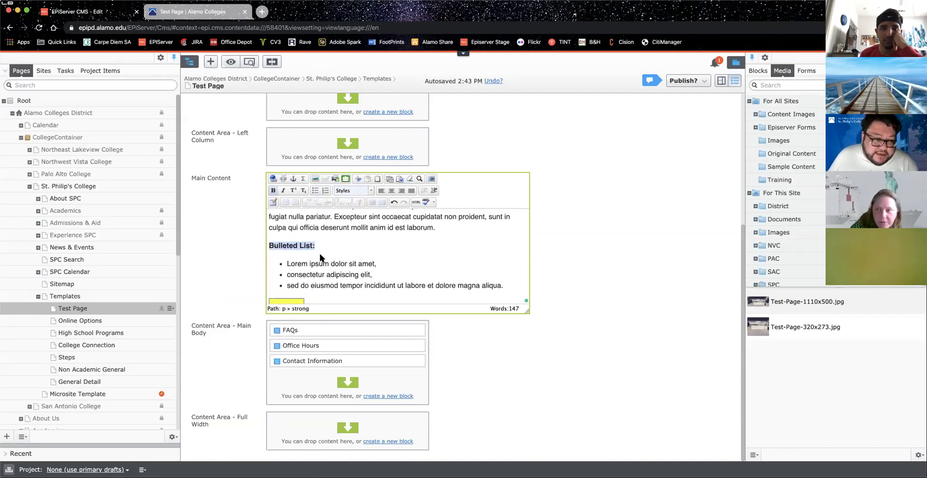
left_click(277, 193)
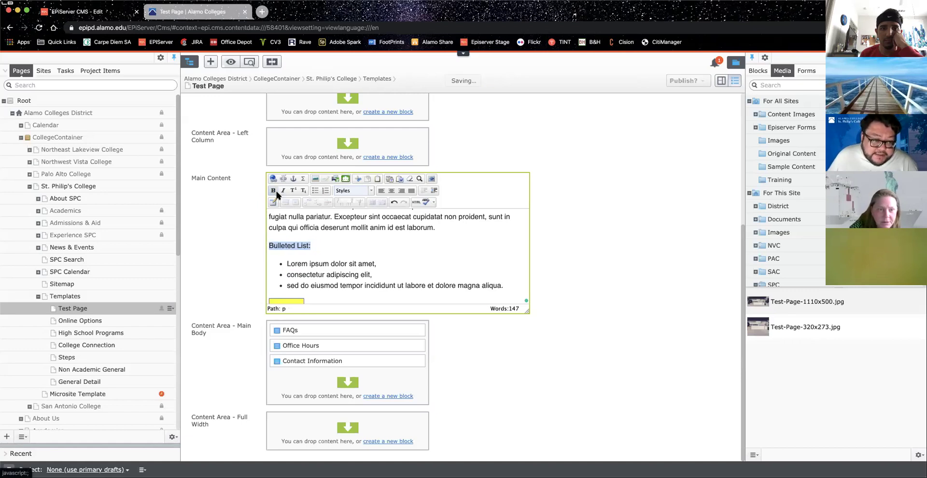
left_click(362, 191)
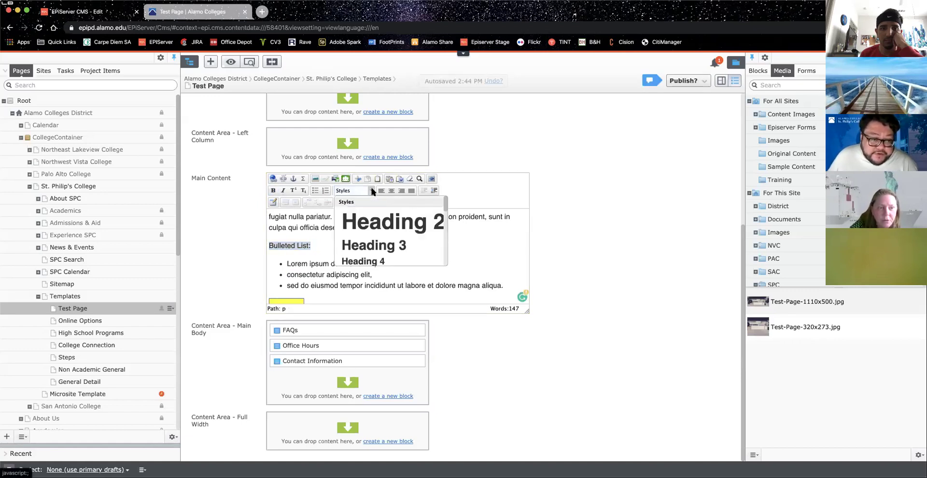
left_click(383, 260)
scroll(383, 255, "down", 4)
scroll(384, 258, "up", 4)
scroll(383, 257, "down", 5)
scroll(384, 257, "down", 1)
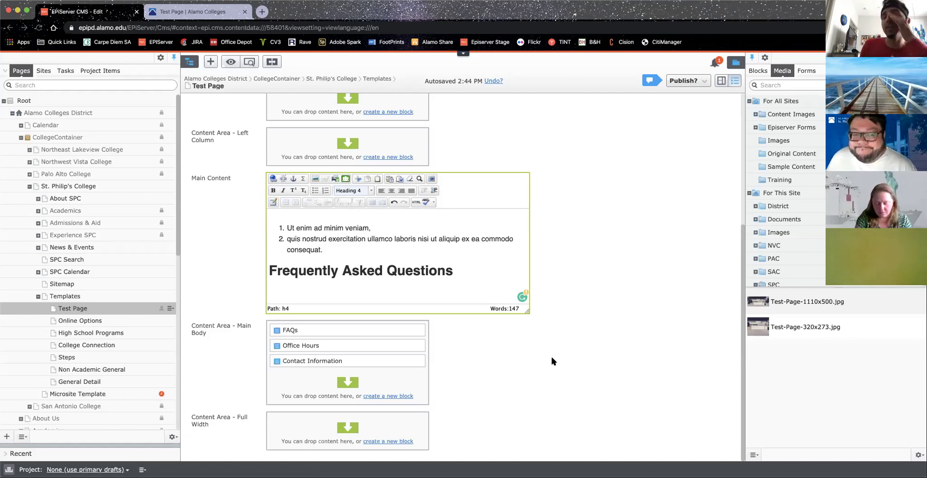
Step: Scroll through the main content, placing the caret in the opening paragraph
scroll(343, 234, "up", 1)
scroll(344, 237, "up", 5)
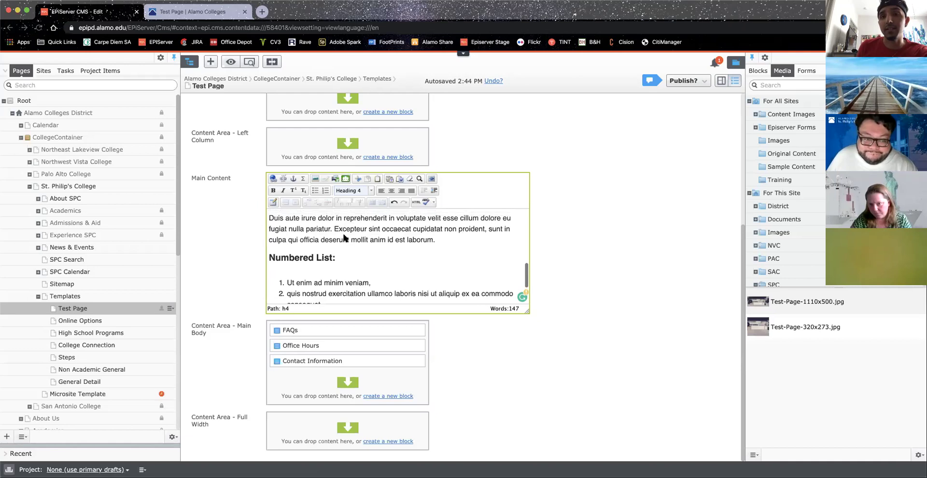
scroll(342, 230, "up", 6)
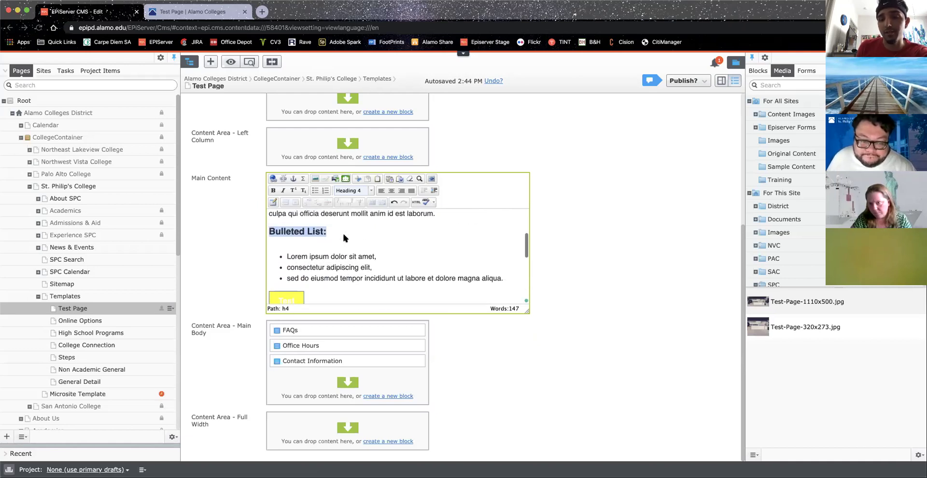
left_click(380, 240)
scroll(433, 265, "up", 3)
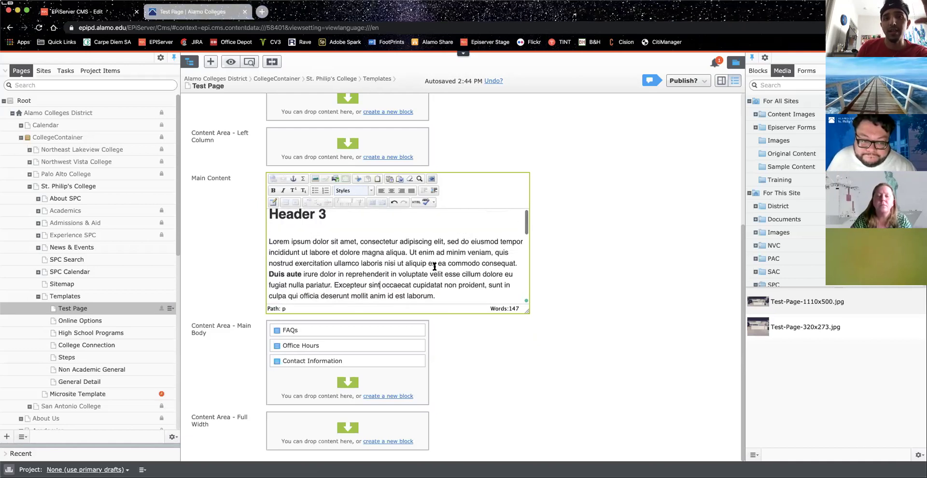
scroll(435, 267, "down", 3)
scroll(434, 267, "down", 3)
scroll(435, 267, "up", 1)
scroll(434, 266, "up", 3)
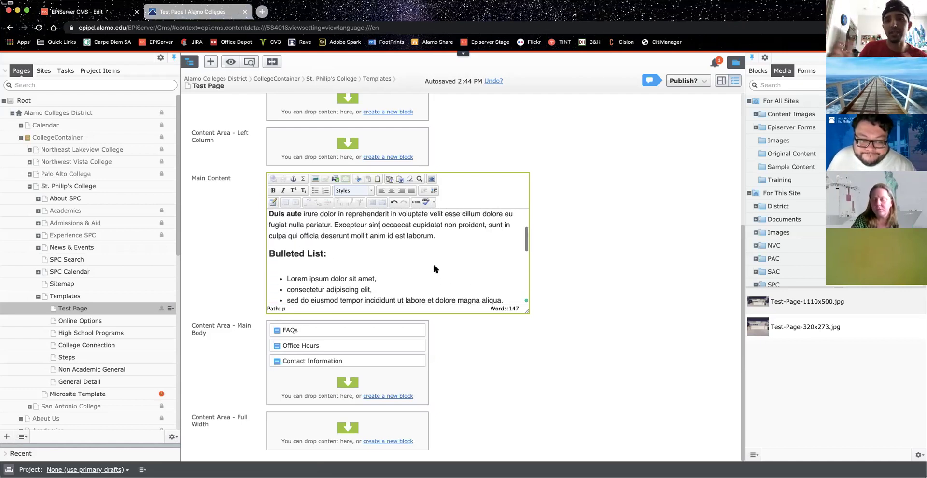
scroll(435, 266, "down", 4)
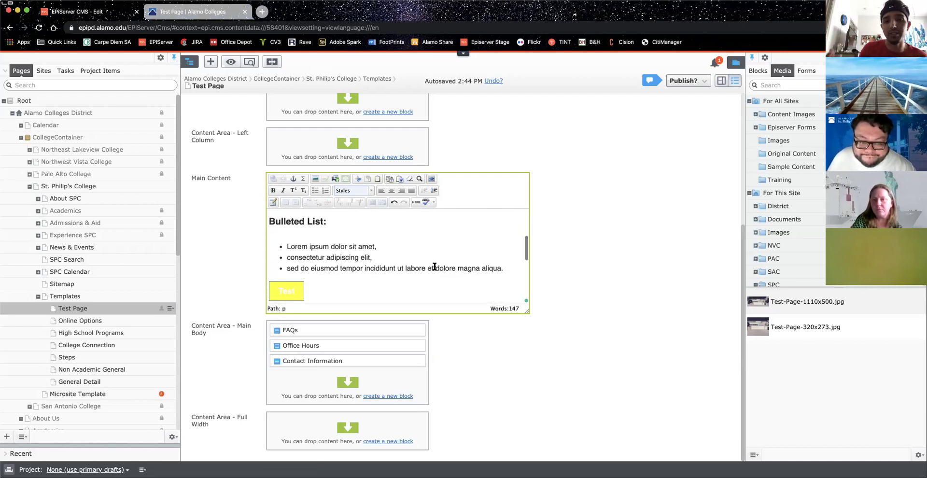
scroll(434, 265, "down", 3)
scroll(435, 266, "up", 1)
scroll(434, 266, "down", 5)
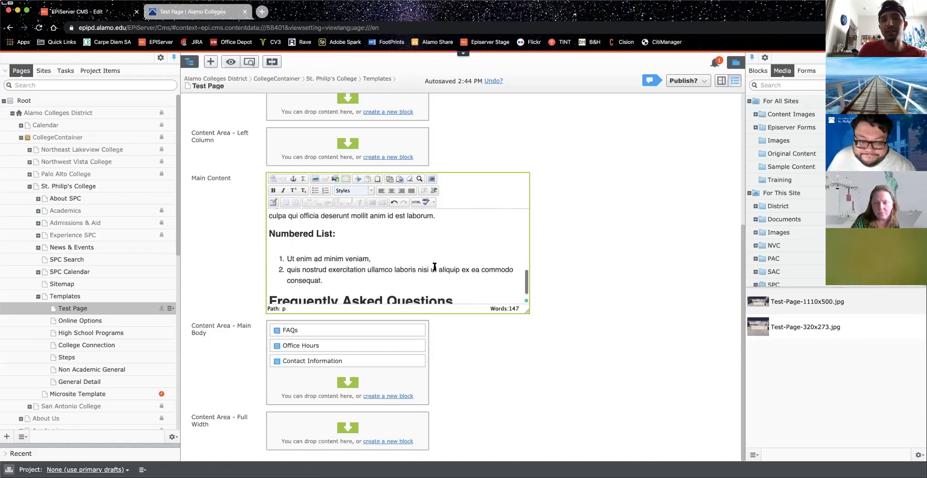
scroll(434, 265, "up", 5)
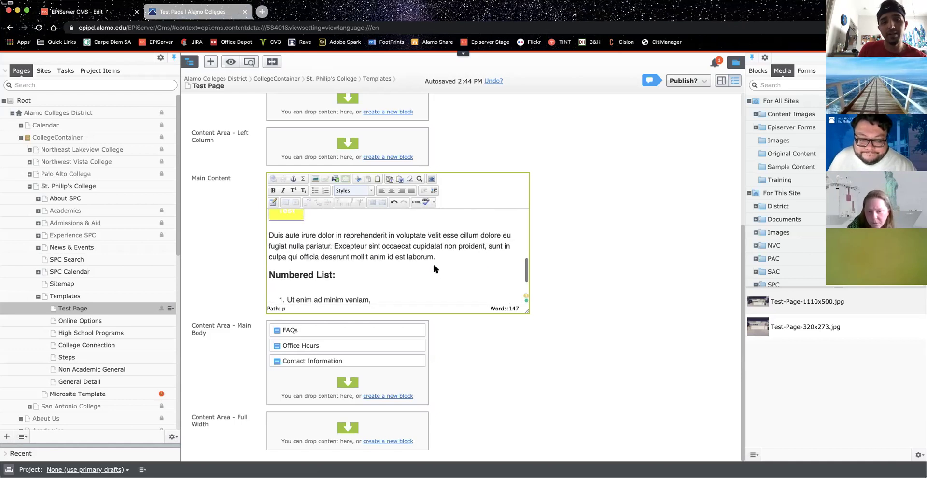
scroll(434, 266, "down", 1)
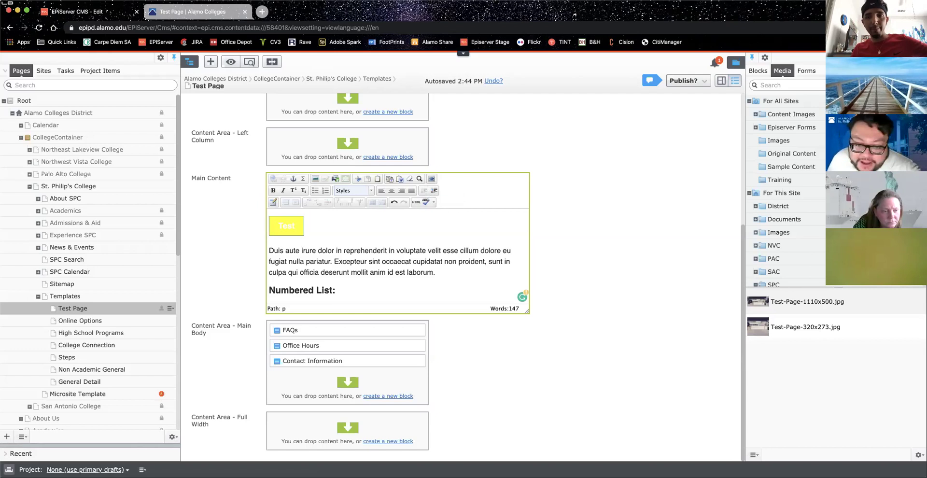
Step: Unfocus the editor, dismiss the Grammarly sign-in notice, and switch to the live Test Page
left_click(572, 336)
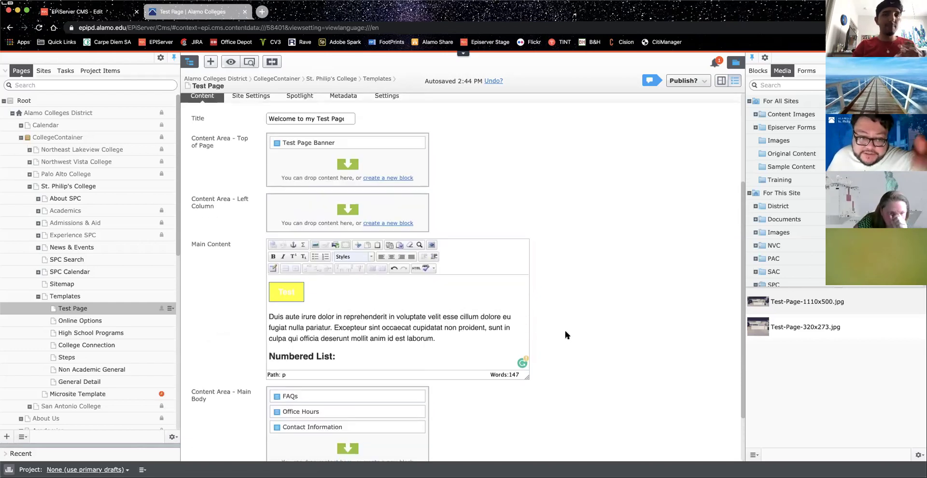
scroll(497, 298, "down", 5)
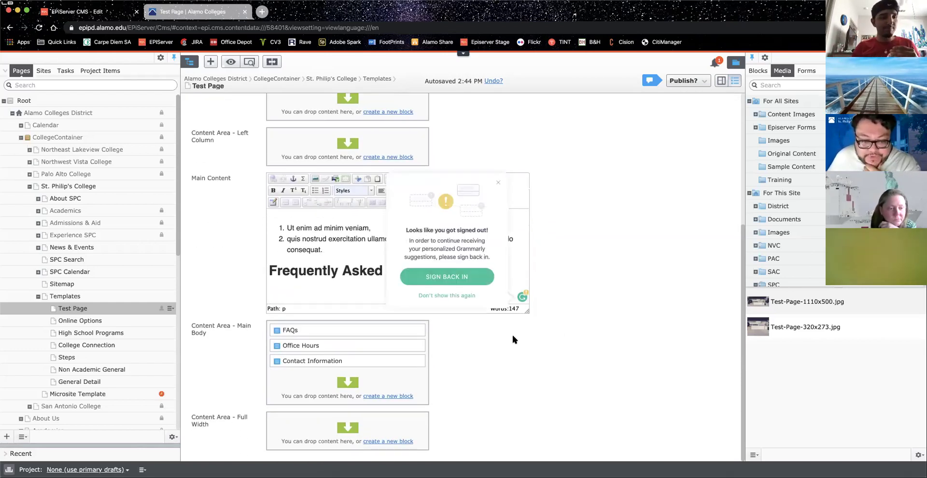
left_click(500, 182)
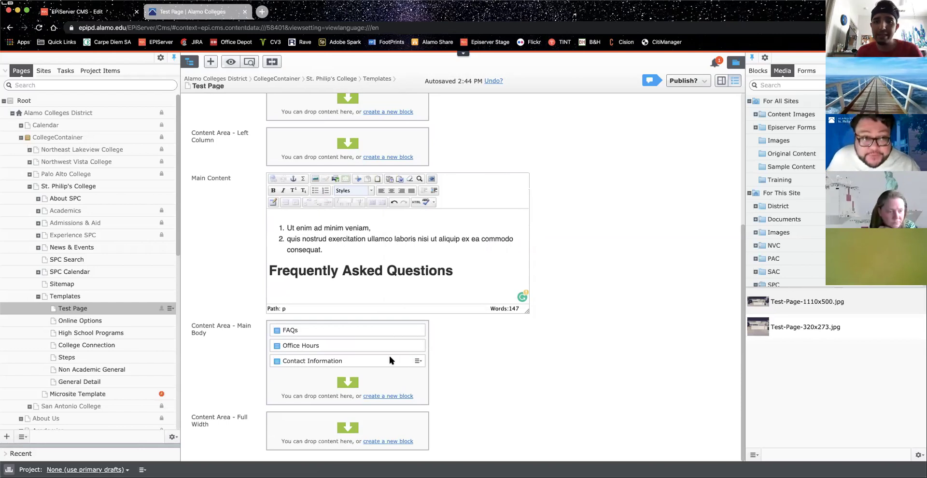
left_click(204, 13)
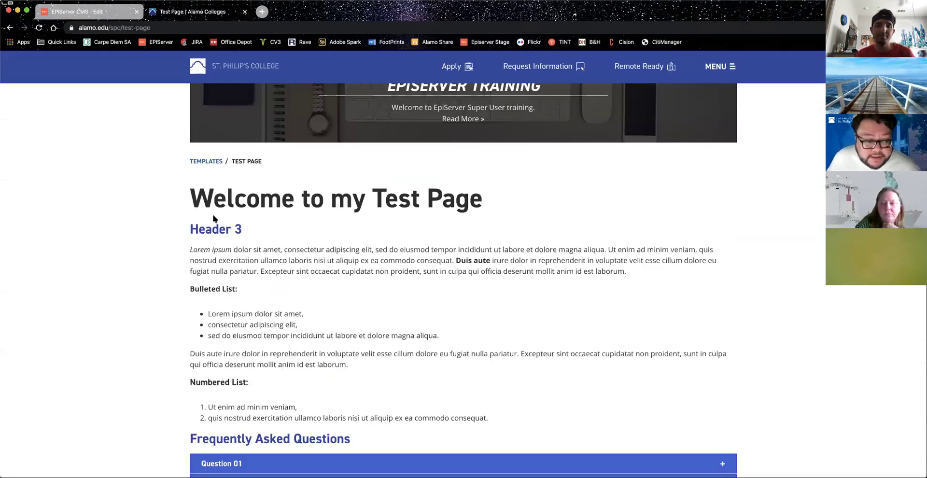
Step: Expand and collapse FAQ Questions 01 through 04 on the live page
scroll(211, 218, "down", 3)
scroll(217, 232, "down", 2)
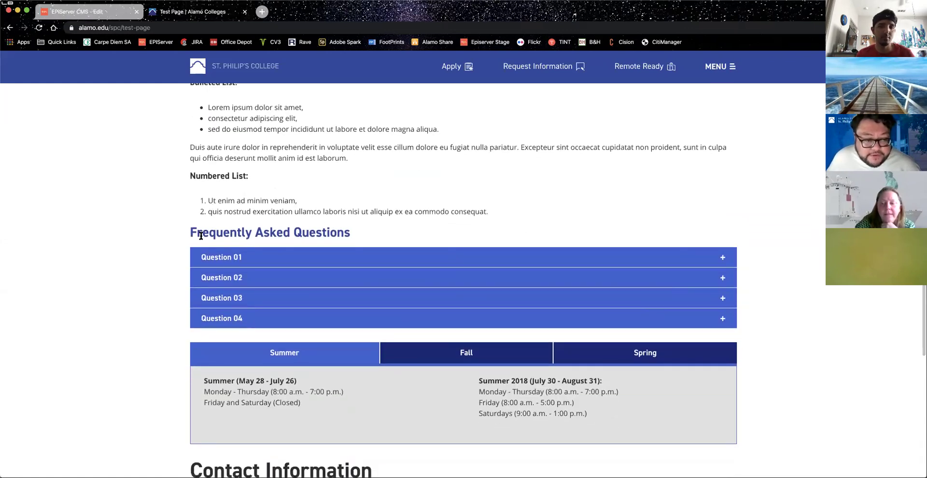
left_click(239, 258)
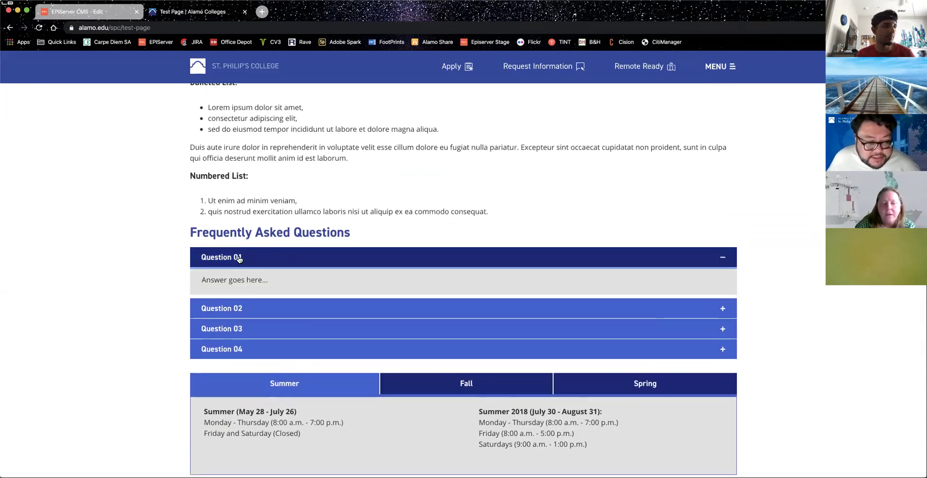
left_click(242, 258)
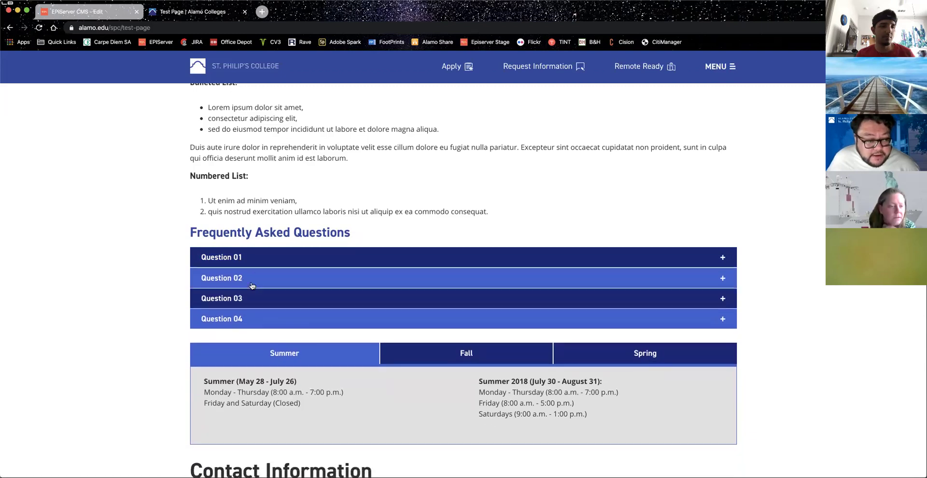
left_click(251, 282)
left_click(252, 284)
left_click(263, 300)
left_click(264, 302)
left_click(264, 325)
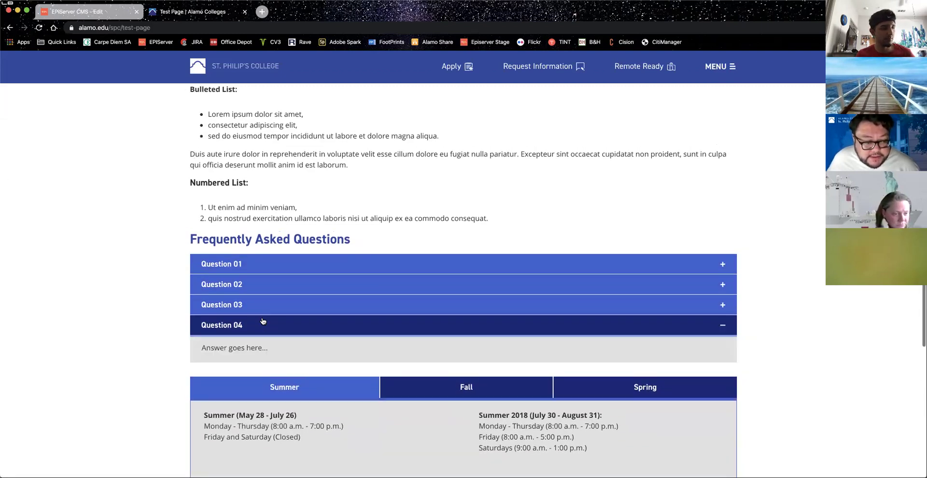
left_click(264, 325)
Step: Switch the office hours between the Summer, Fall and Spring tabs
scroll(302, 361, "down", 3)
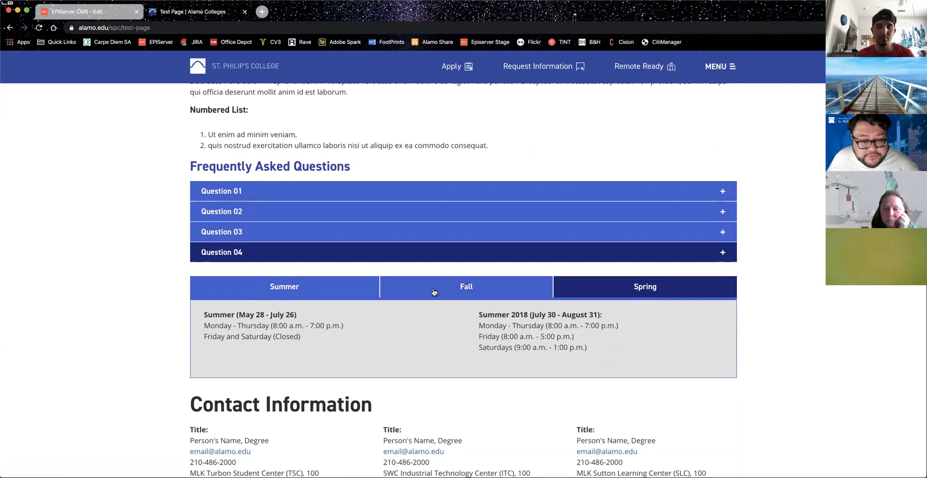
left_click(476, 288)
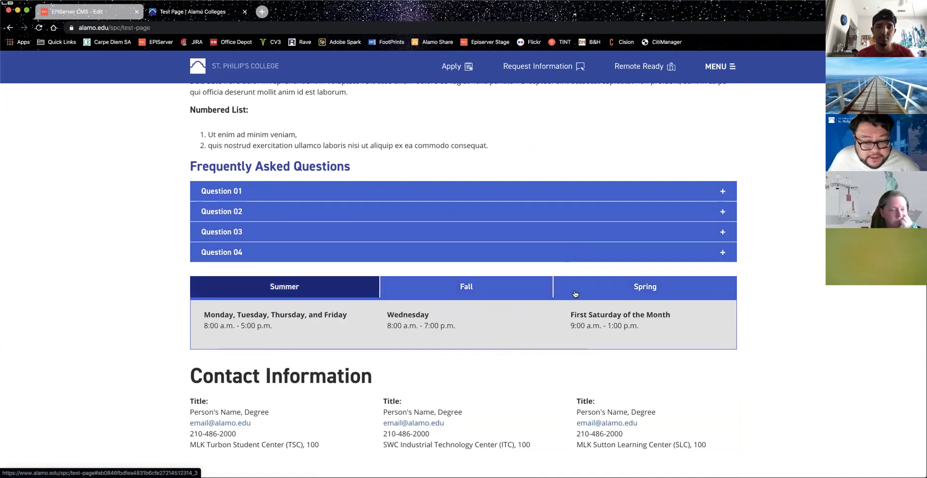
left_click(305, 287)
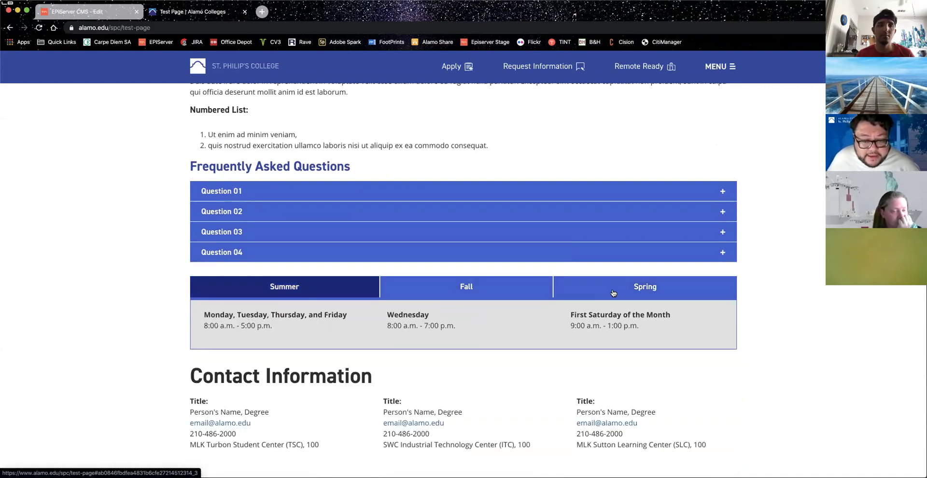
left_click(301, 288)
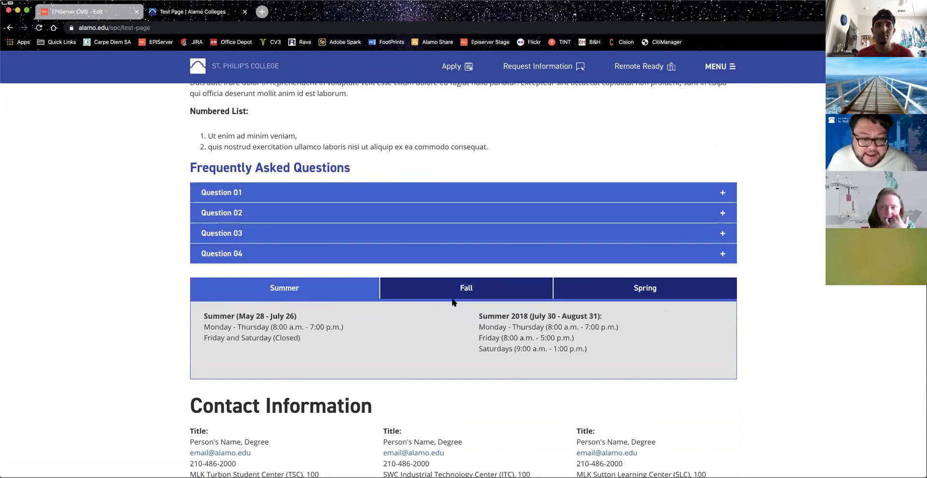
left_click(432, 293)
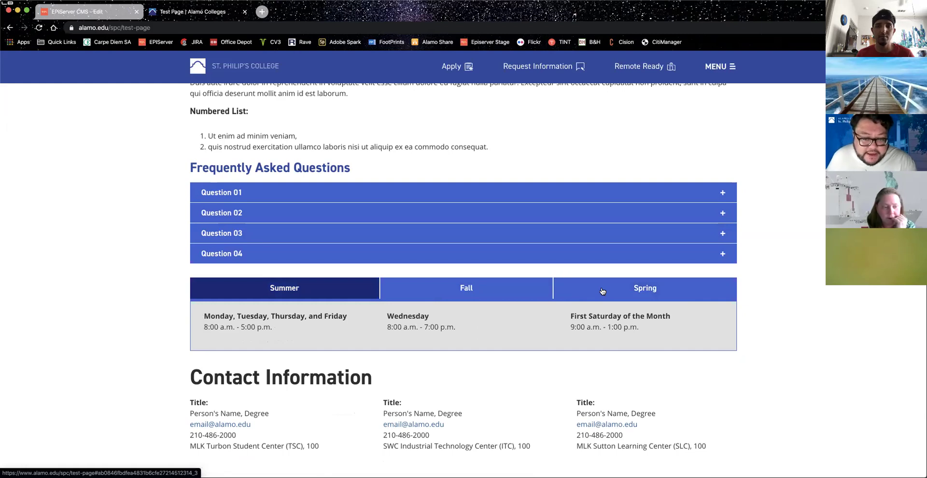
left_click(300, 289)
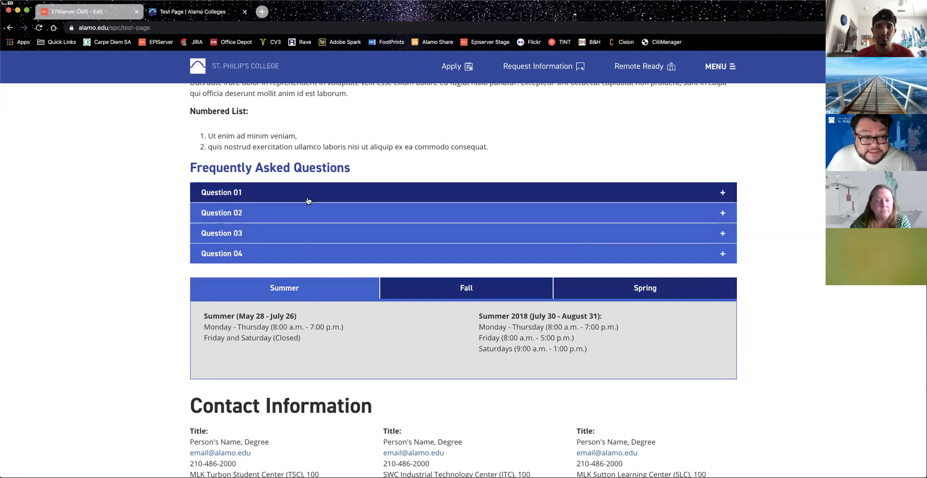
Step: Recheck Questions 01–02 and the Fall/Summer hours, then return to the Test Page editor
left_click(311, 198)
left_click(310, 193)
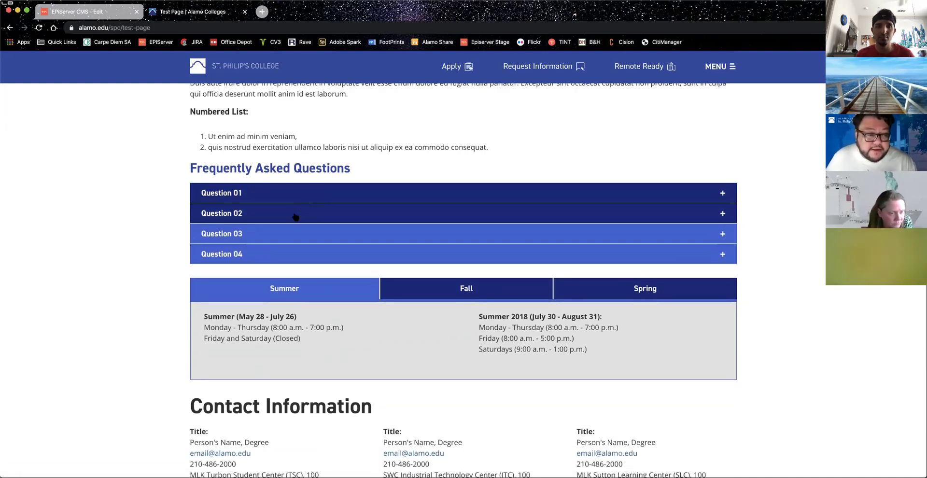
left_click(296, 214)
left_click(304, 214)
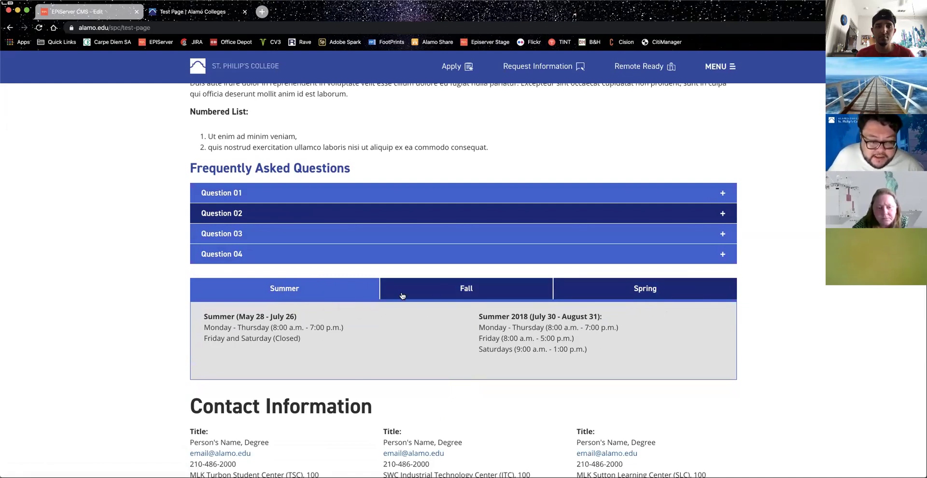
left_click(472, 290)
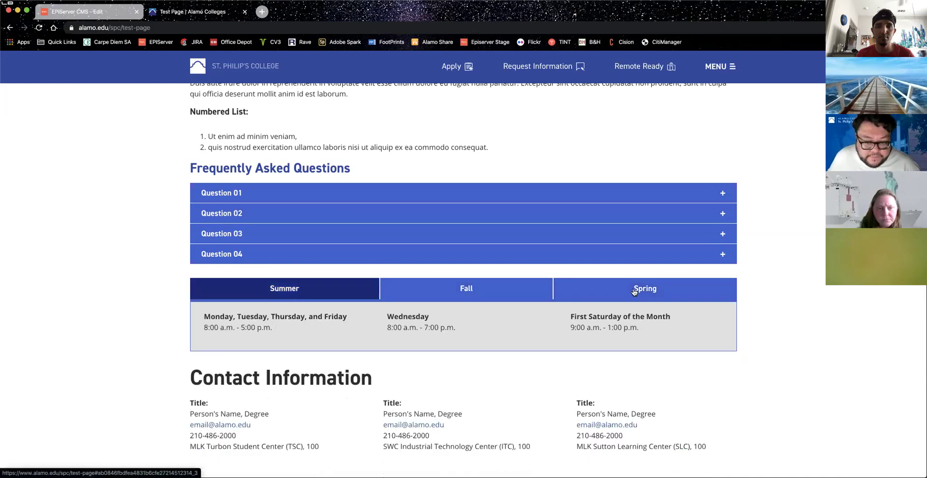
left_click(291, 289)
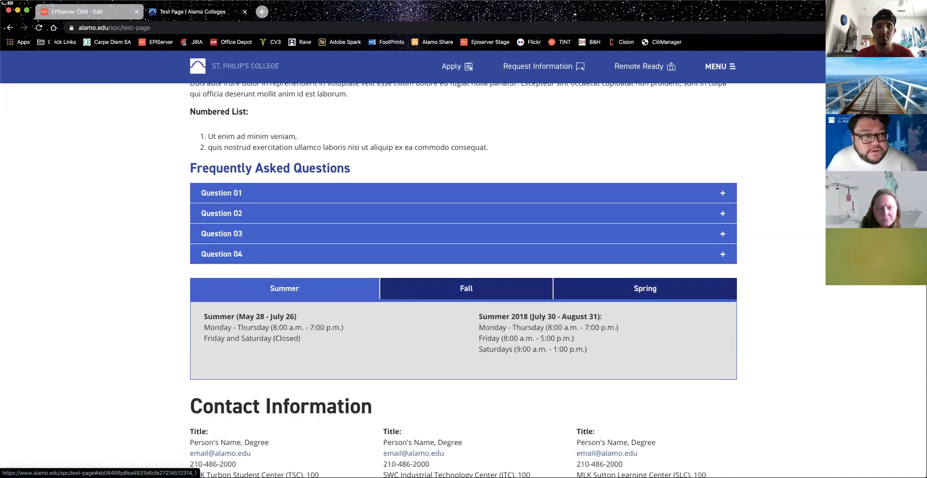
left_click(89, 11)
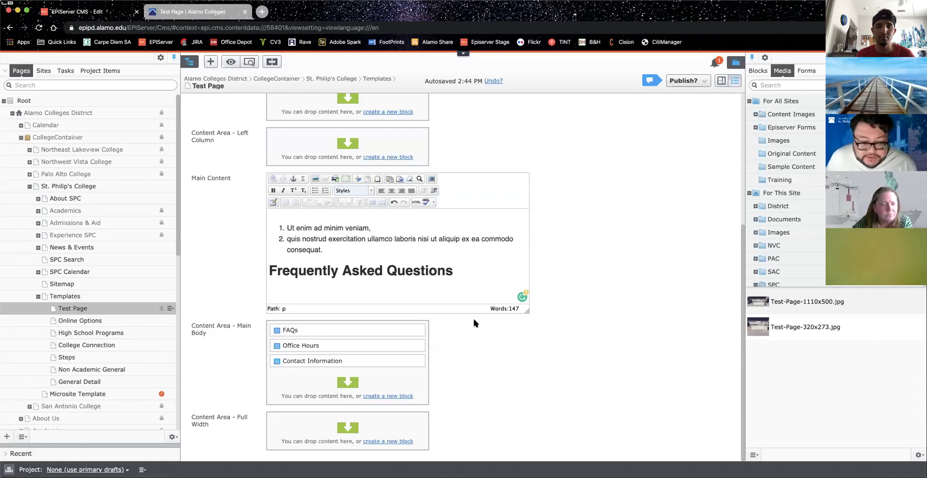
Step: Open the Display menu of the FAQs block in the Main Body content area
mouse_move(418, 331)
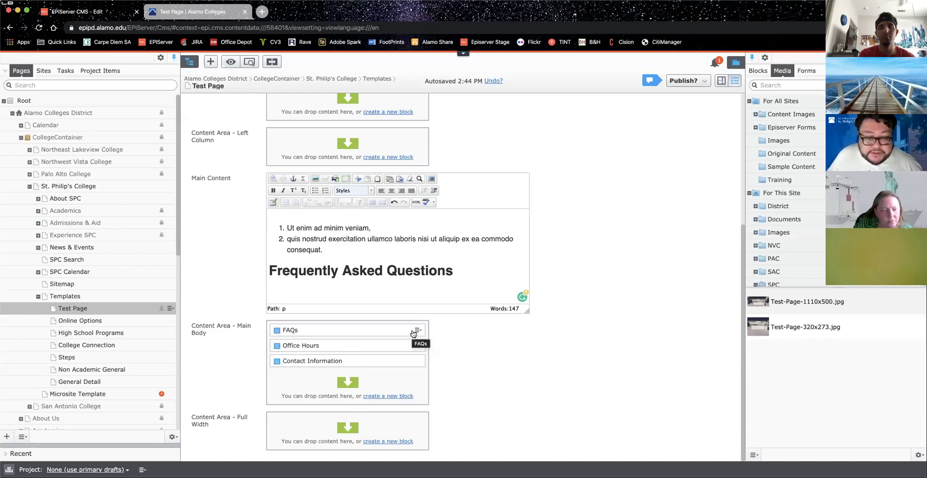
left_click(418, 332)
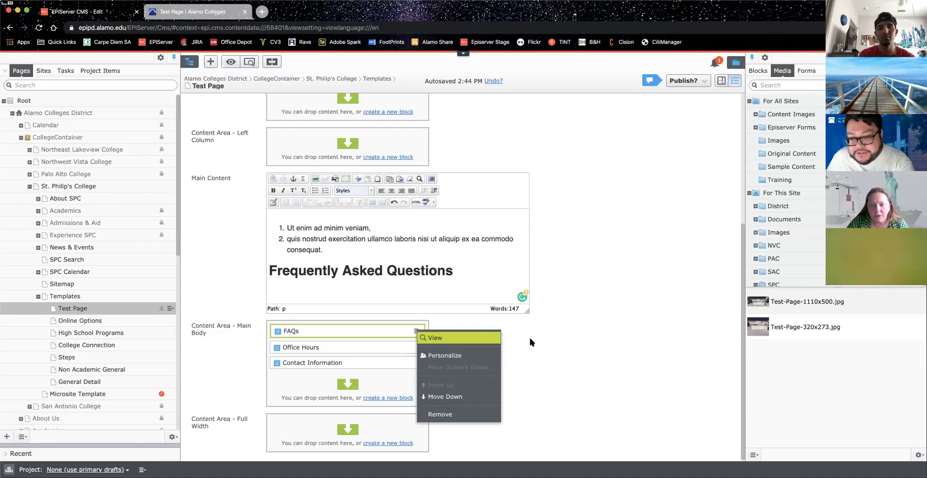
Step: Dismiss the FAQs block options and reload the Test Page editor with Cmd+R
left_click(574, 341)
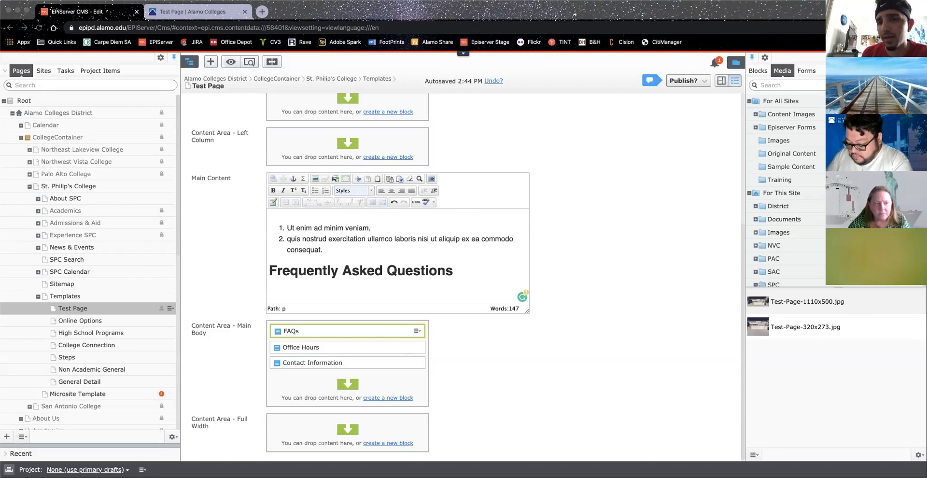
key("super+Tab")
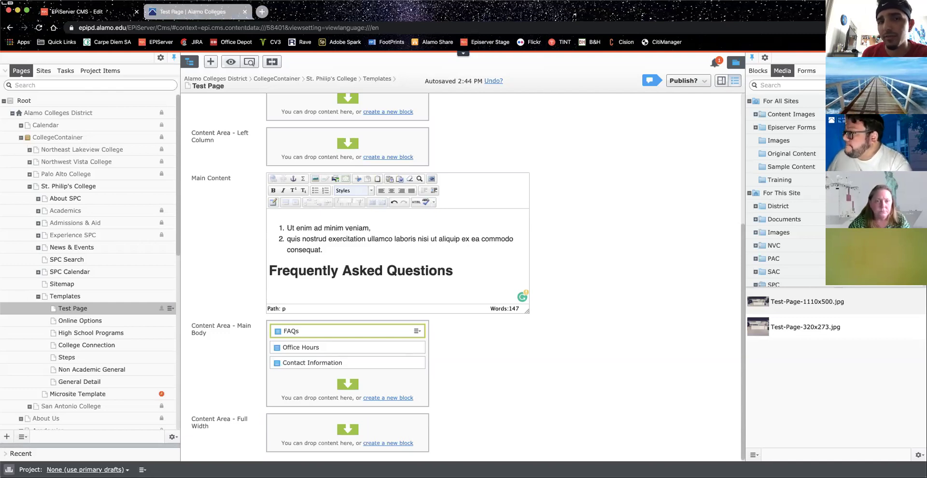
key("super+Tab")
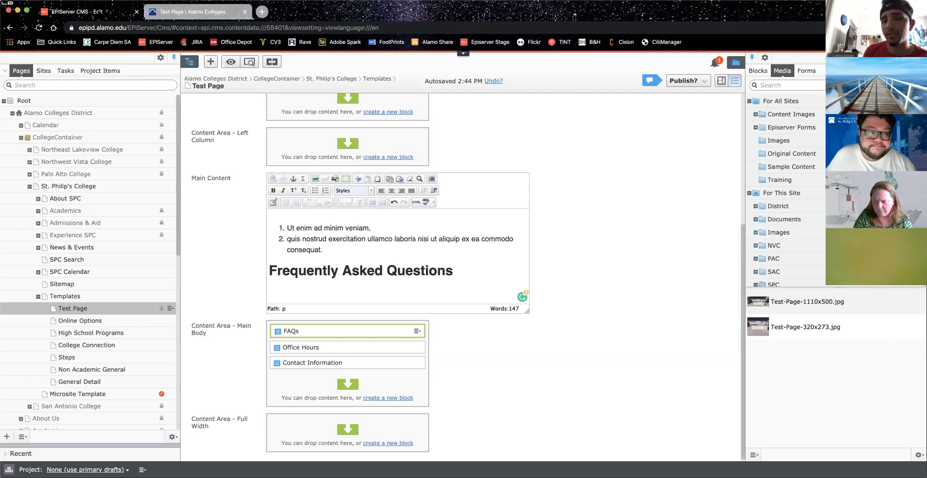
key("super+r")
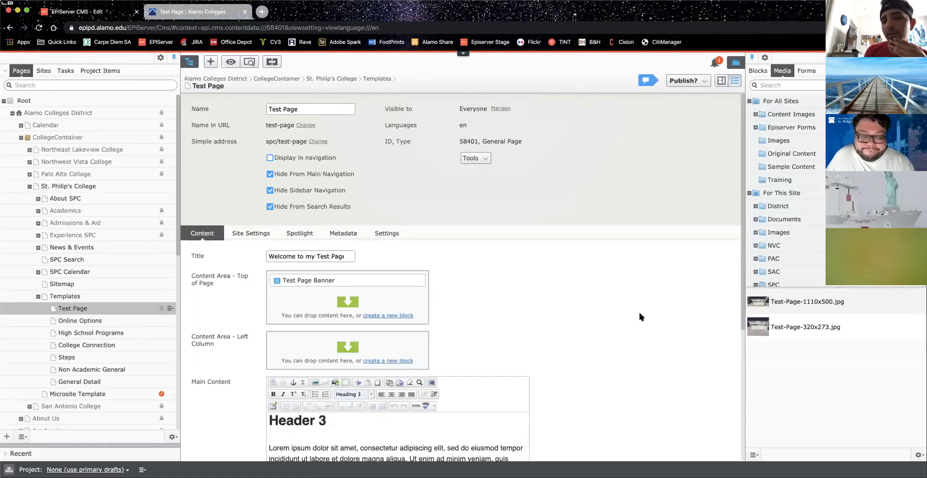
Step: Open and dismiss the FAQs block's options, then reload the editor via the CMS Edit link
scroll(636, 310, "down", 5)
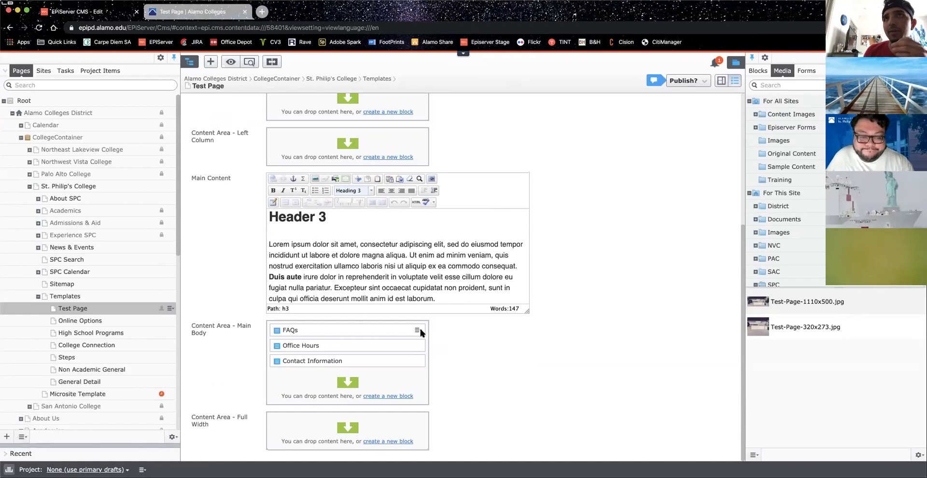
left_click(416, 331)
left_click(582, 323)
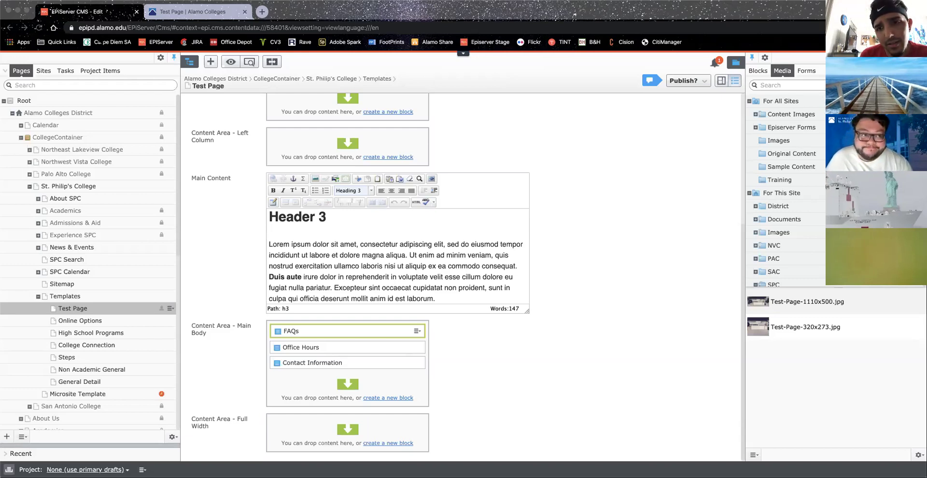
left_click(53, 27)
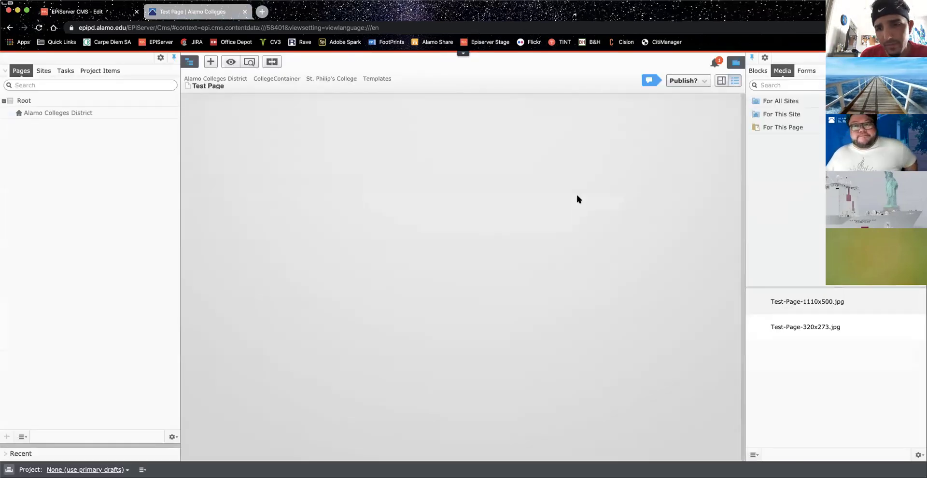
Step: Check the Test Page's Publish? status options, then reload the editing page with Cmd+R
scroll(590, 206, "down", 5)
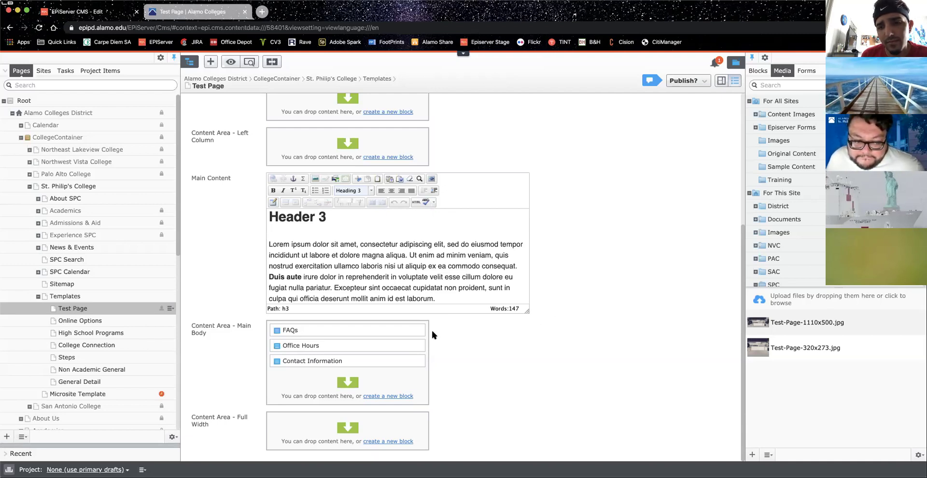
mouse_move(418, 332)
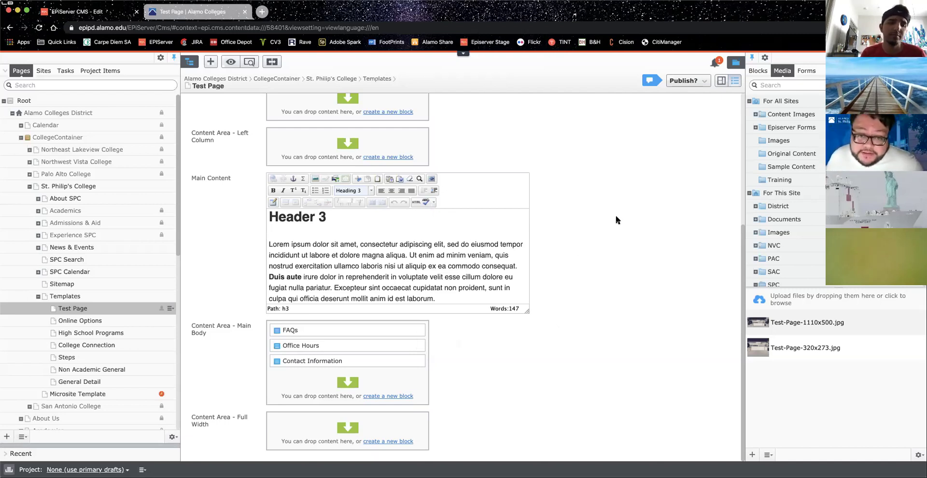
left_click(683, 81)
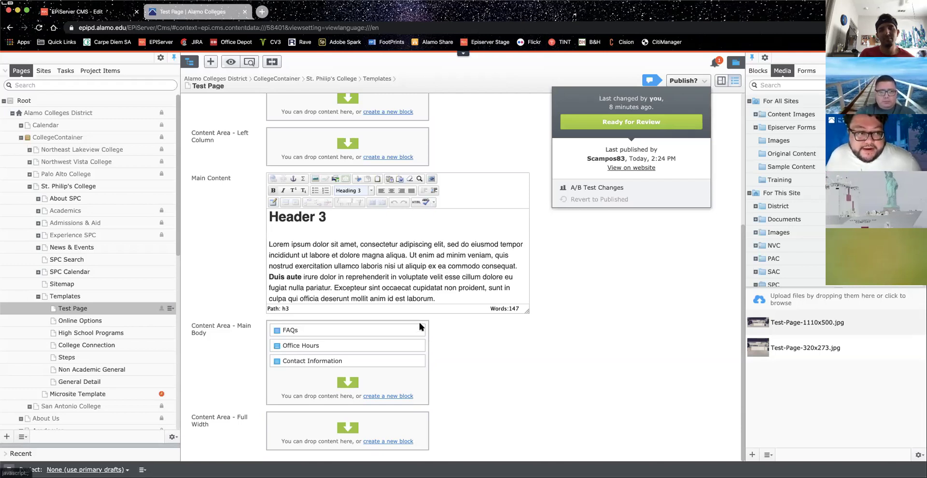
key("super+r")
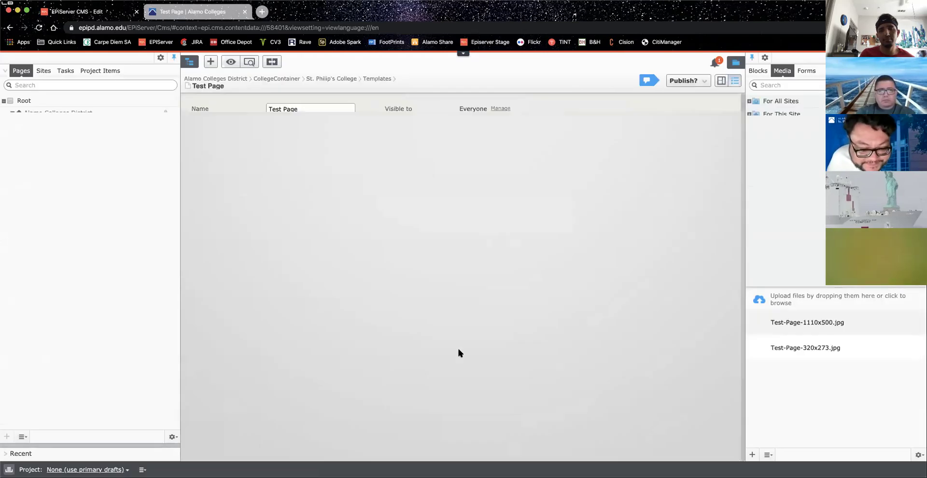
scroll(456, 352, "down", 4)
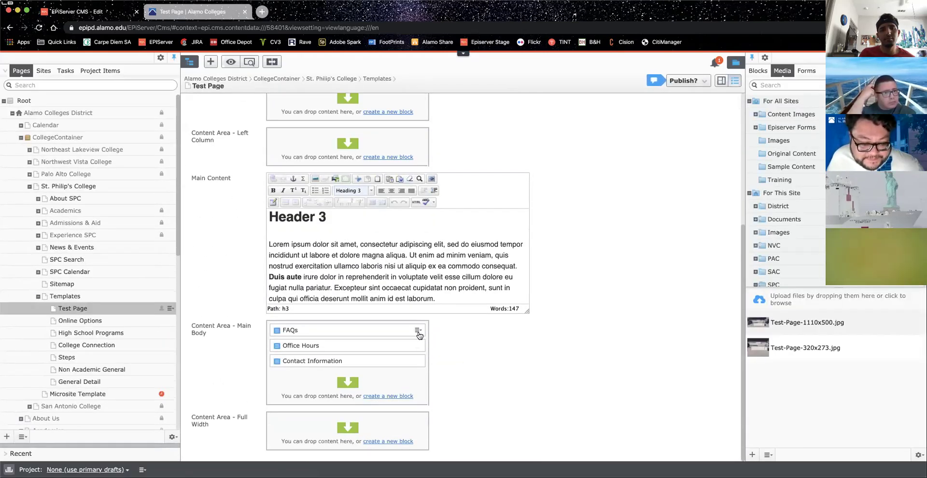
left_click(416, 334)
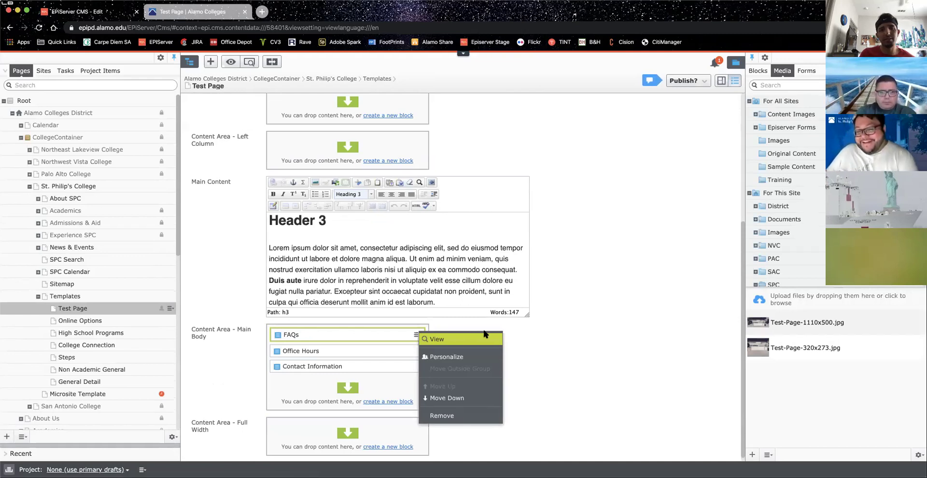
left_click(611, 329)
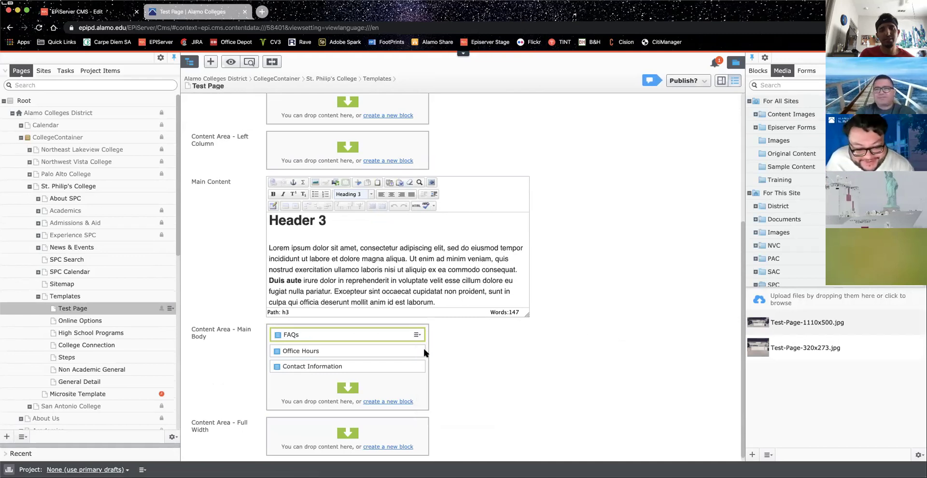
left_click(416, 349)
left_click(560, 335)
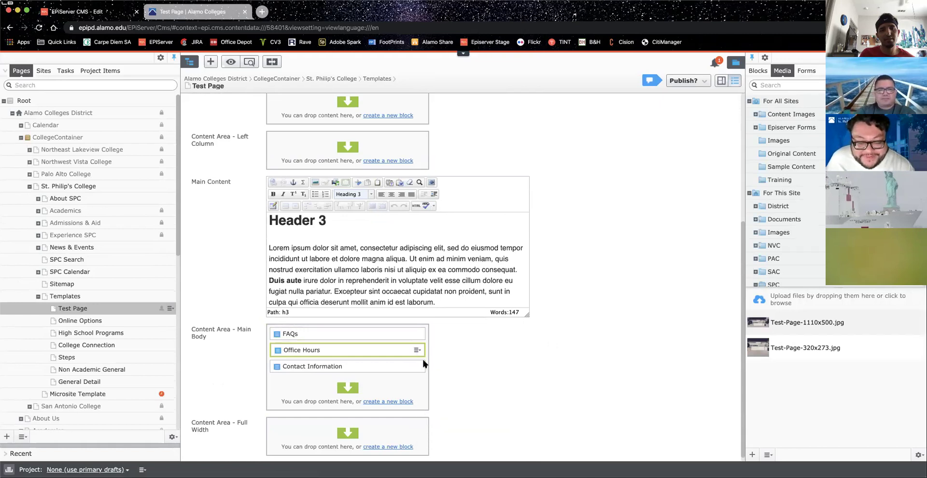
left_click(416, 365)
left_click(592, 344)
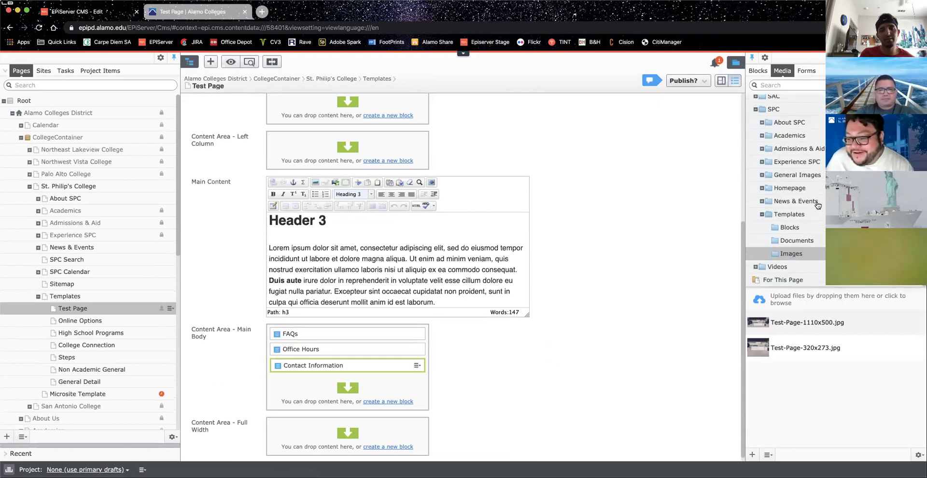
Step: Browse the shared Blocks panel to SPC > Templates > Blocks, then reload the Test Page editor
left_click(763, 72)
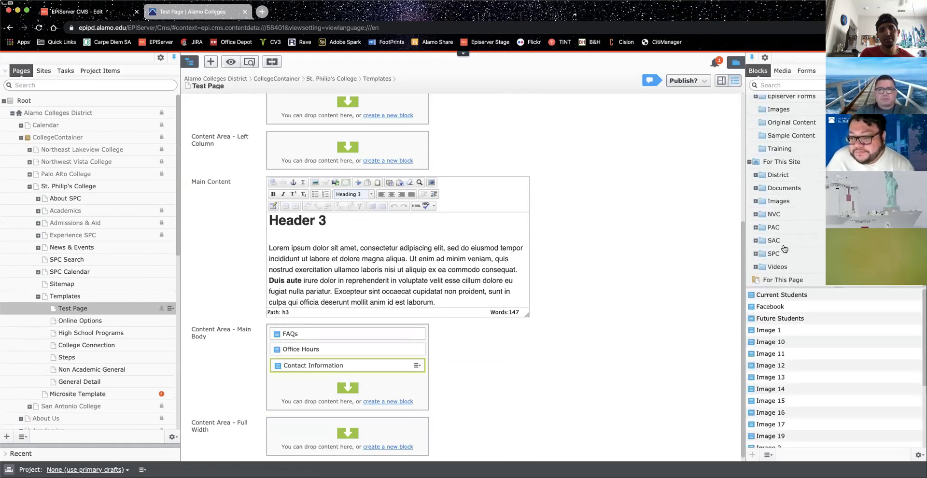
left_click(791, 280)
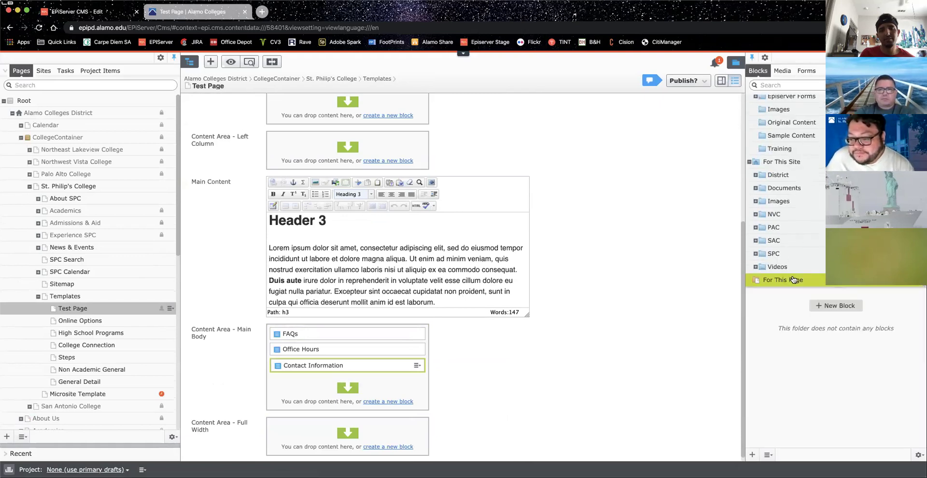
left_click(756, 254)
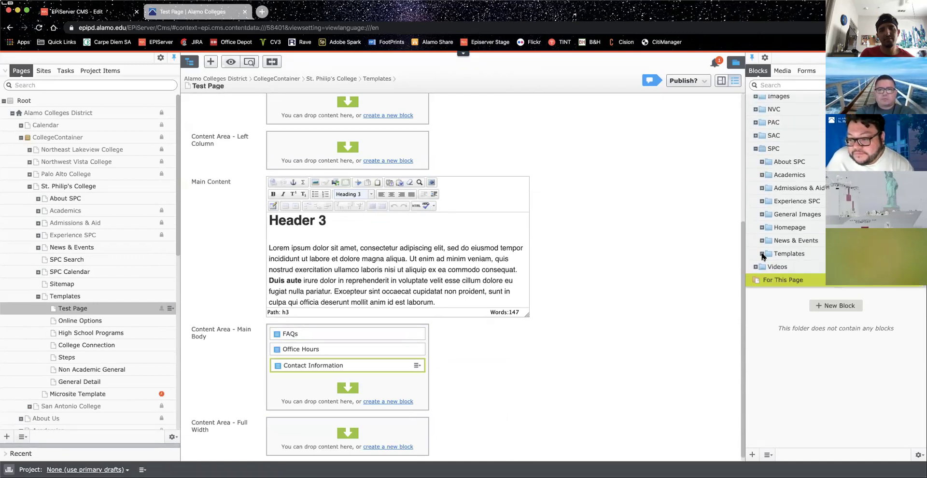
left_click(762, 254)
left_click(792, 229)
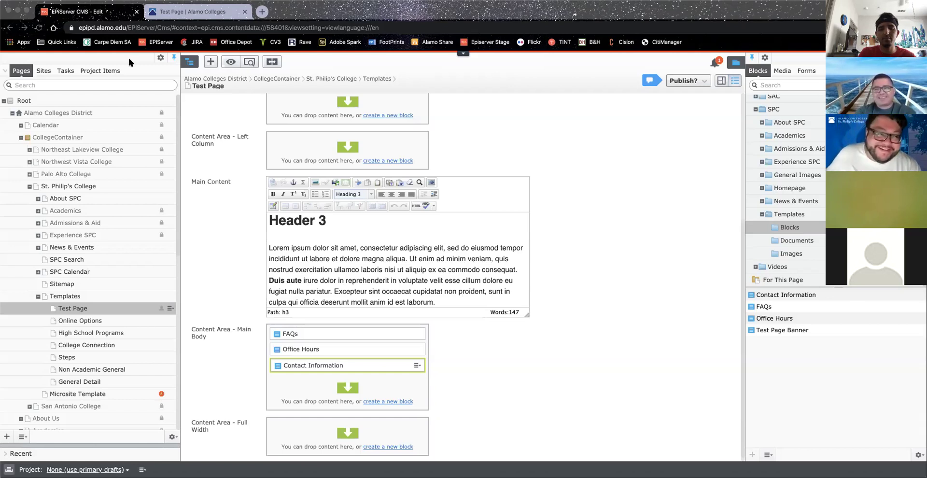
left_click(53, 27)
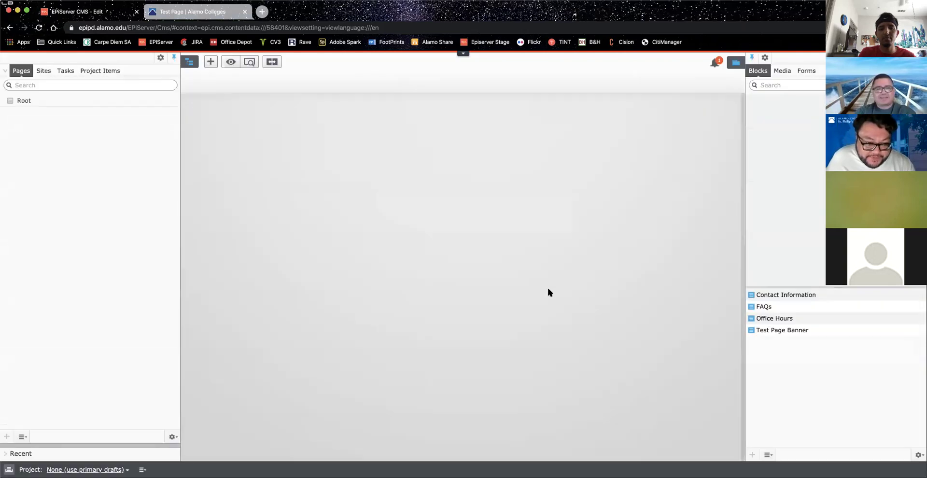
Step: Move the FAQs block below Office Hours and back above it, then open it for editing
scroll(543, 299, "down", 5)
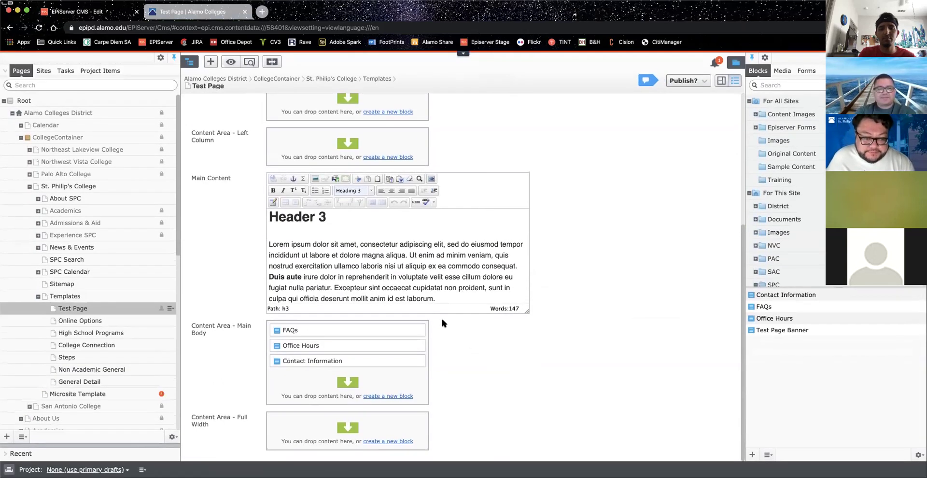
left_click(417, 331)
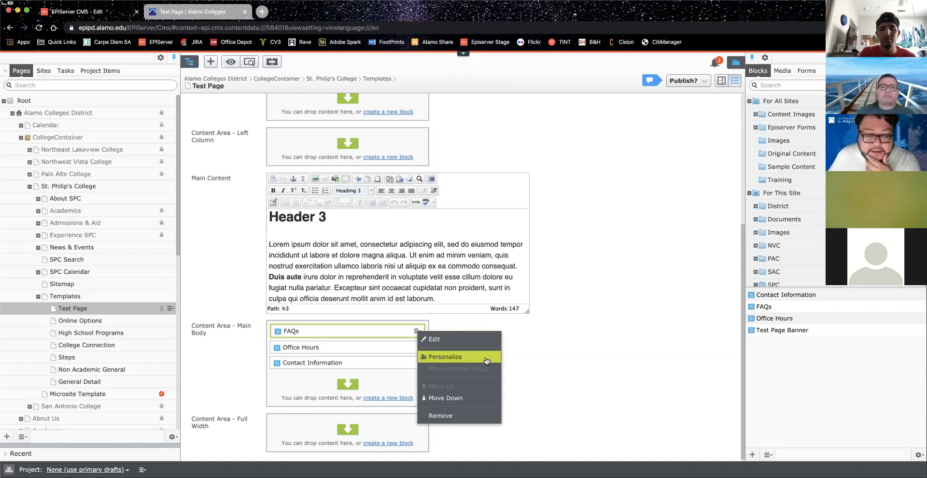
left_click(479, 399)
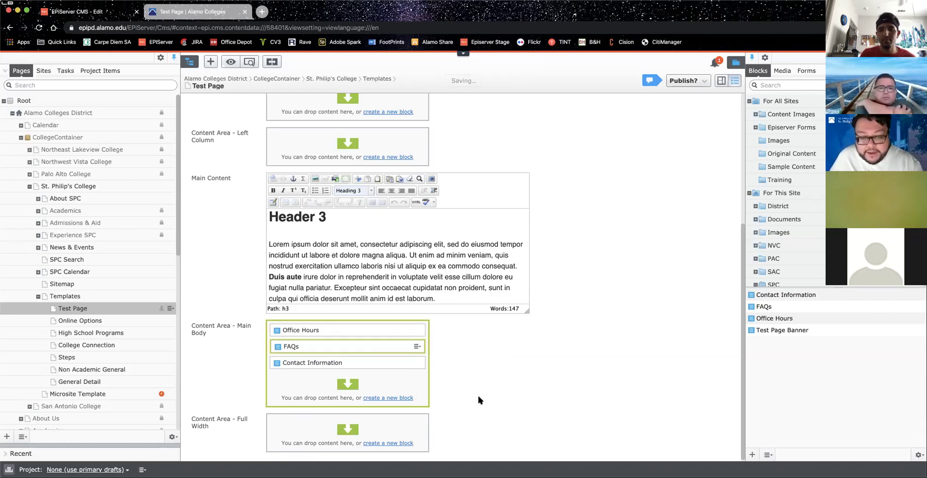
left_click(417, 347)
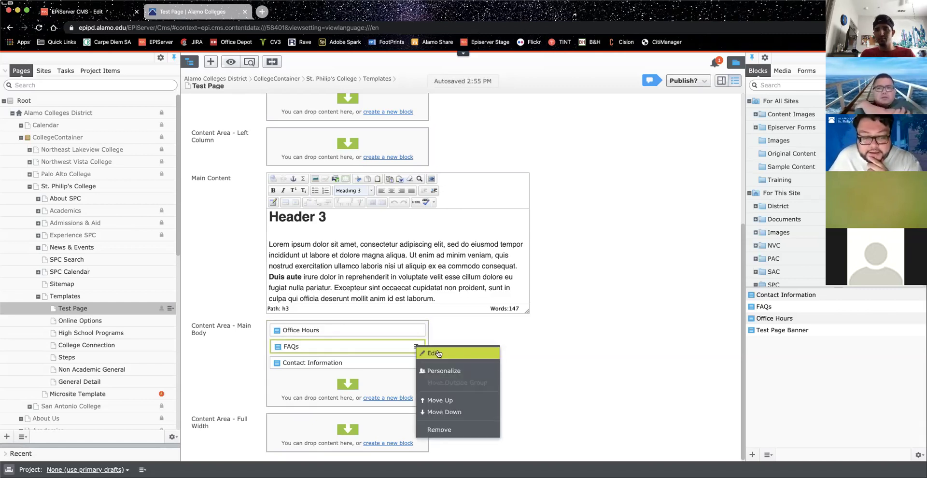
left_click(472, 401)
left_click(416, 331)
left_click(466, 343)
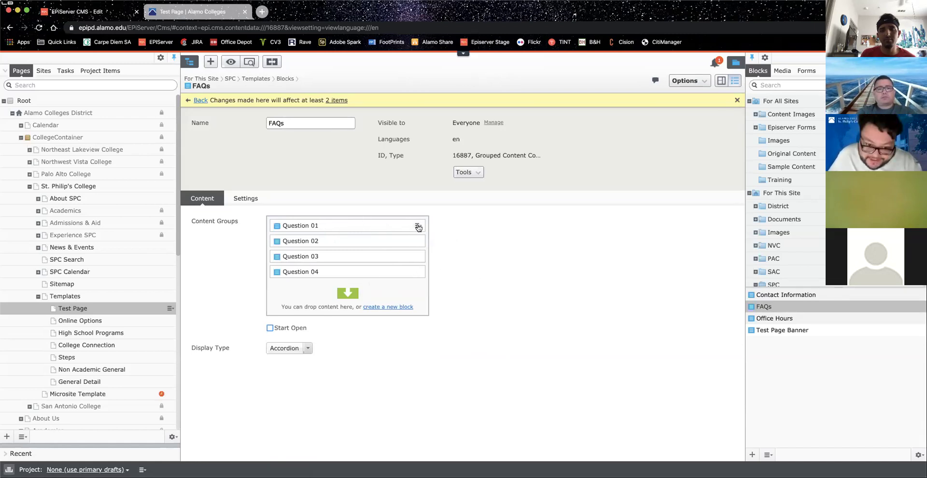
Step: Set Question 01's title to 'Who are you?' and answer to 'I am Johnny.', marked Ready for Review
left_click(418, 227)
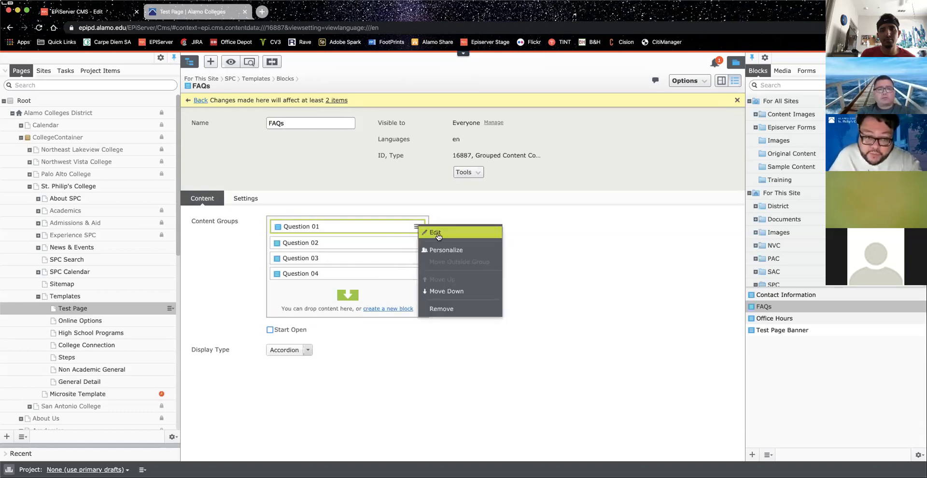
left_click(436, 234)
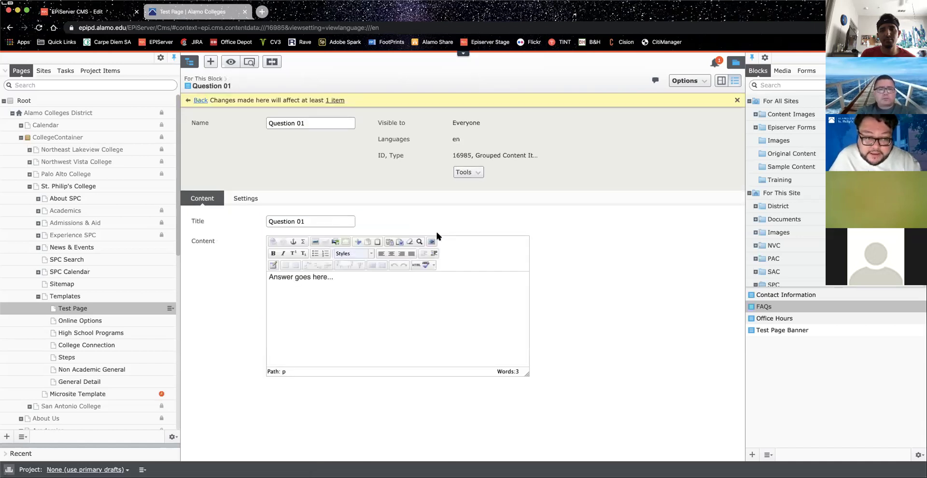
left_click_drag(328, 223, 236, 213)
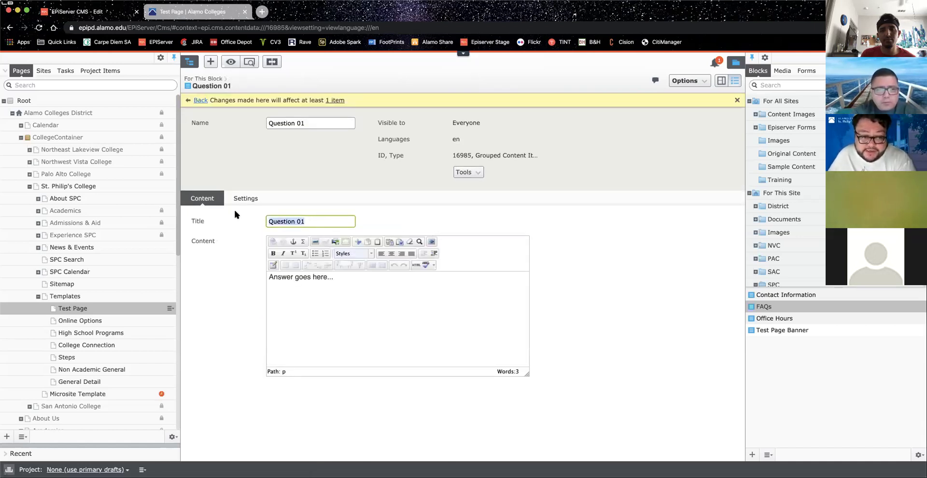
type("Who")
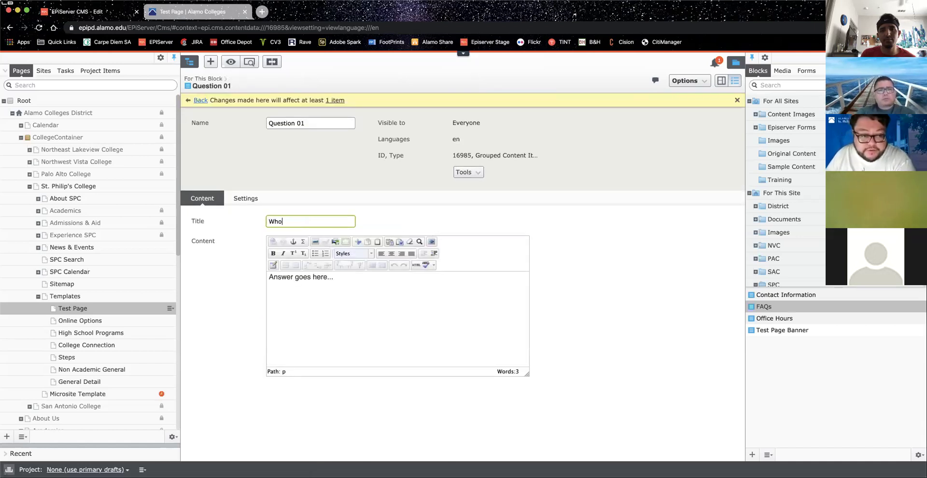
type(" are you?")
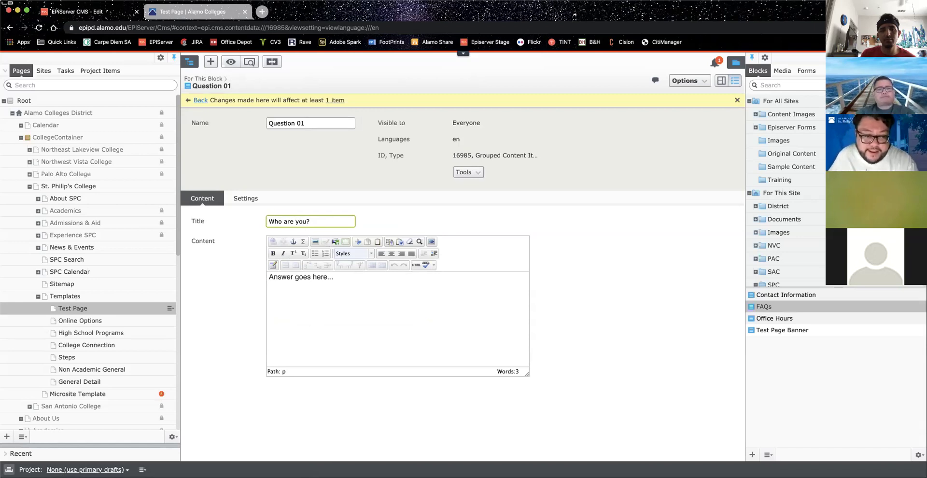
left_click_drag(362, 281, 190, 259)
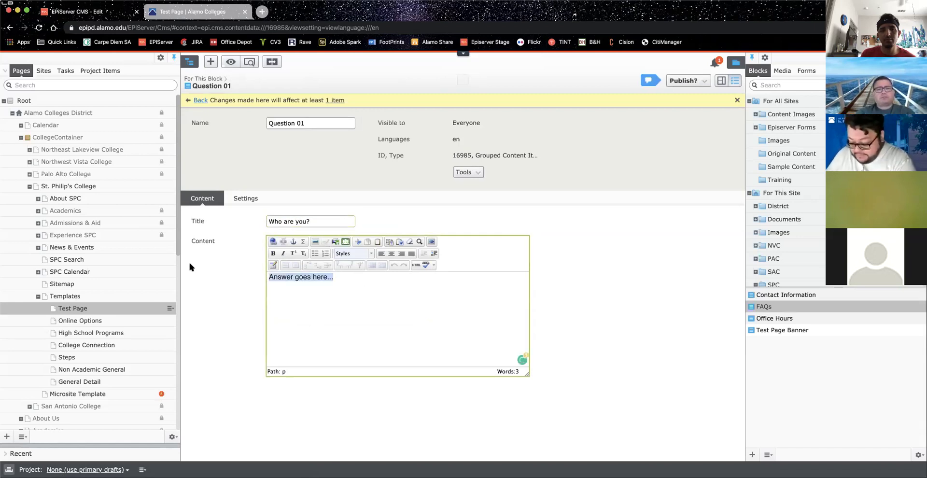
type("I am Johnny.")
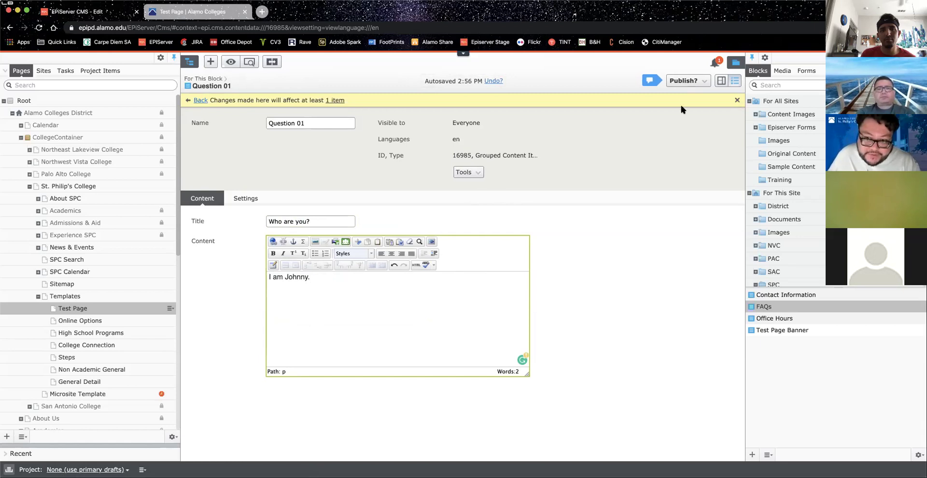
left_click(682, 83)
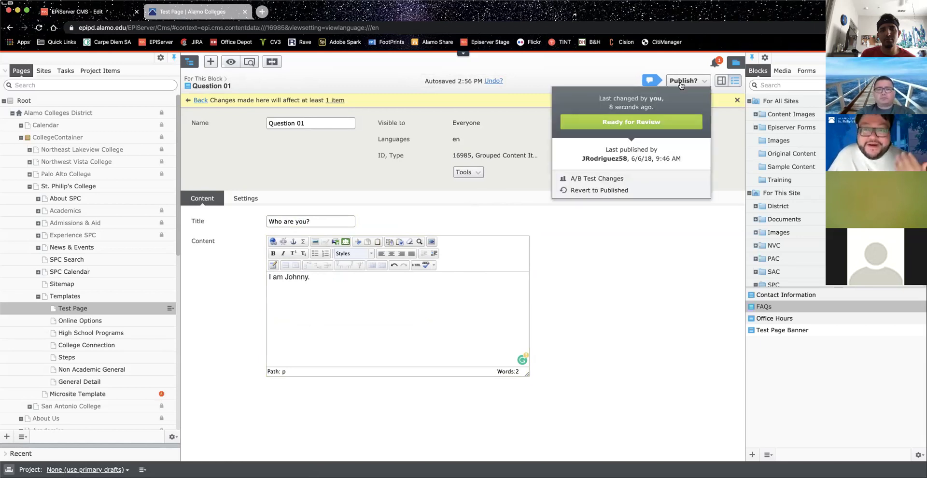
left_click(636, 122)
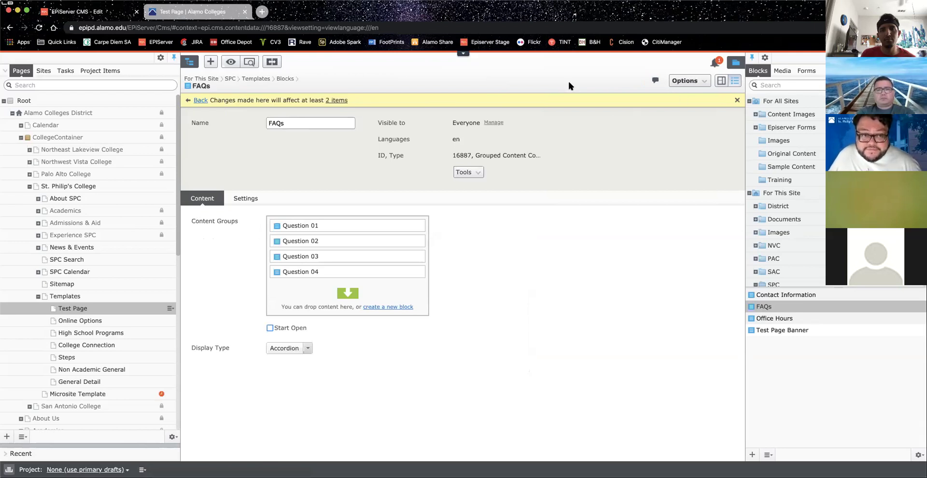
Step: Reopen Question 01 to verify its edits, return to the FAQs block, and switch to the live Test Page
mouse_move(418, 227)
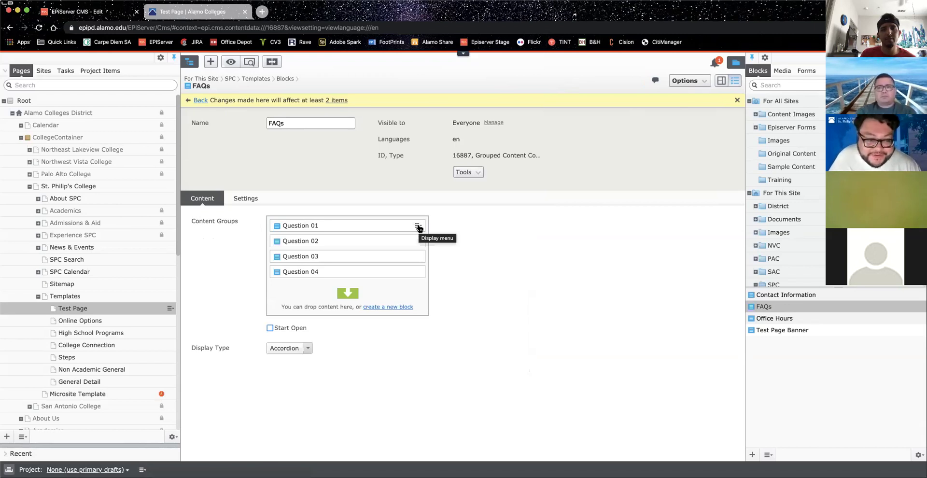
left_click(418, 227)
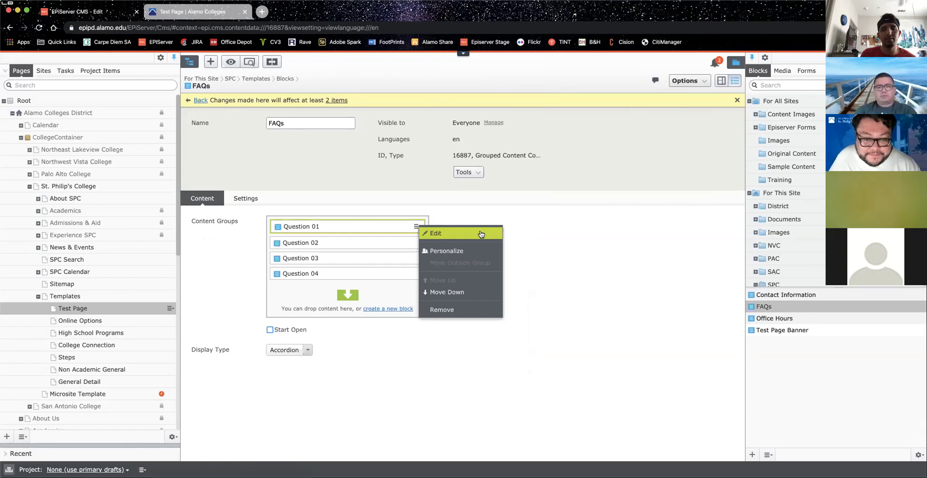
left_click(477, 234)
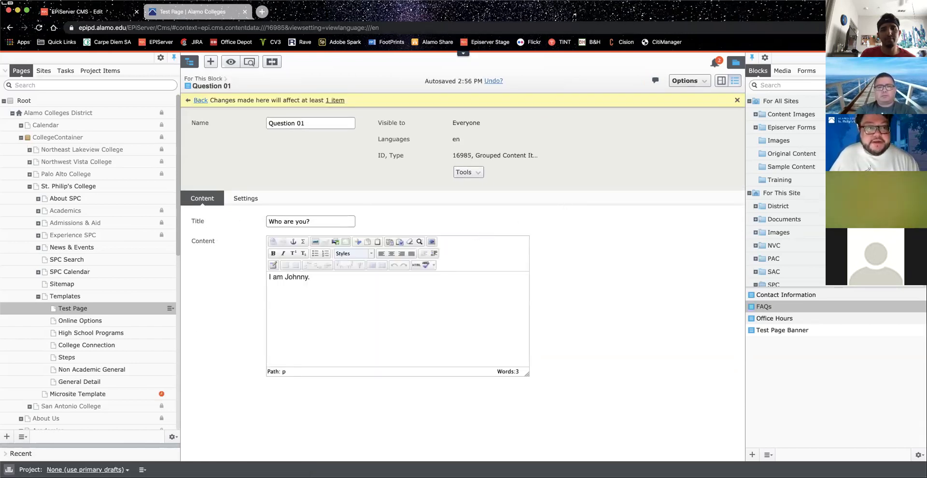
left_click(201, 101)
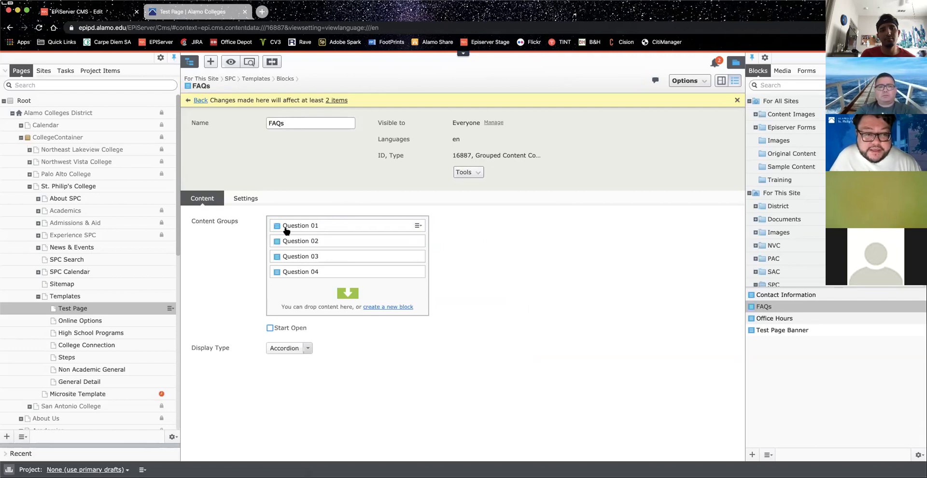
left_click(191, 11)
Step: Reload the live Test Page, toggle the 'Who are you?' FAQ open and closed, then return to the CMS
left_click(39, 28)
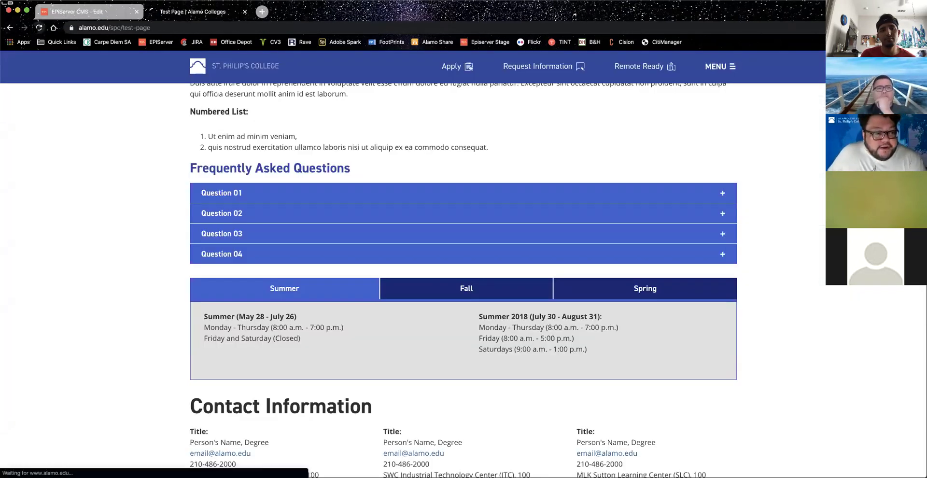
left_click(224, 195)
left_click(223, 194)
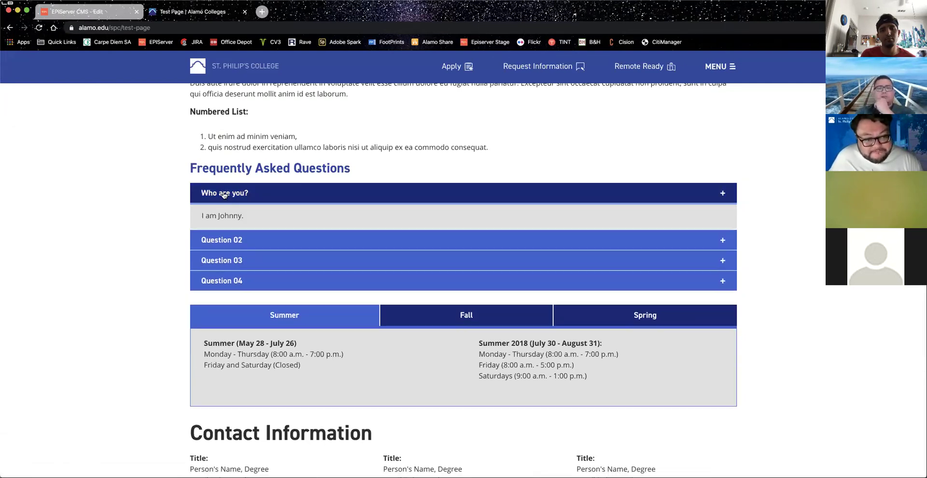
left_click(305, 196)
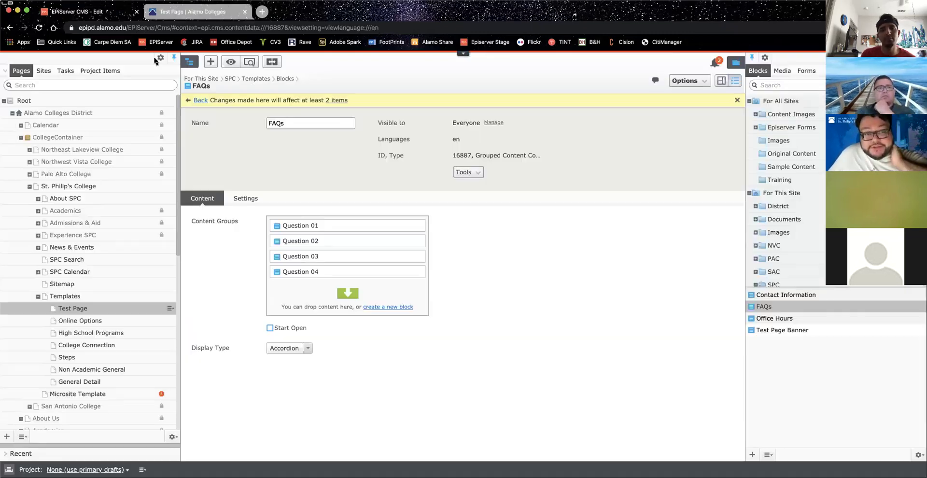
left_click(99, 11)
Step: Go back to the Test Page, open the FAQs block then Question 01 for editing, and switch to the live page
left_click(200, 100)
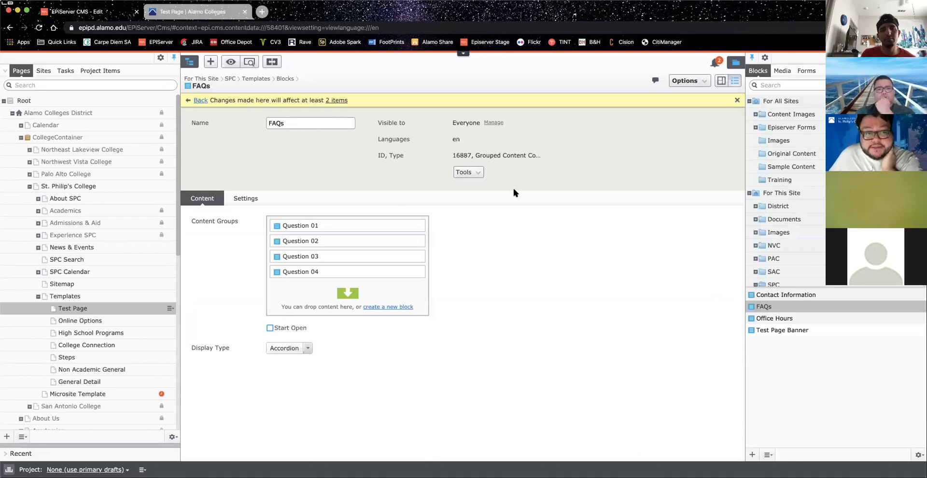
scroll(440, 335, "down", 4)
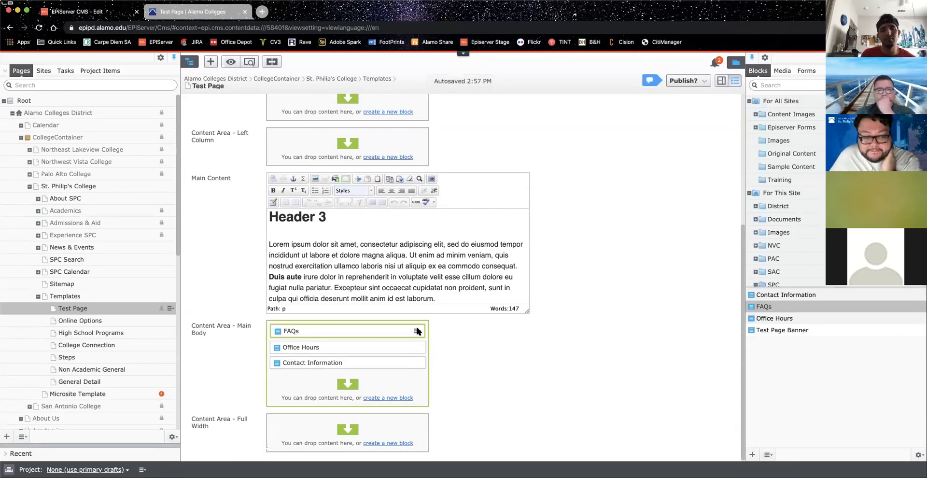
left_click(417, 330)
left_click(442, 336)
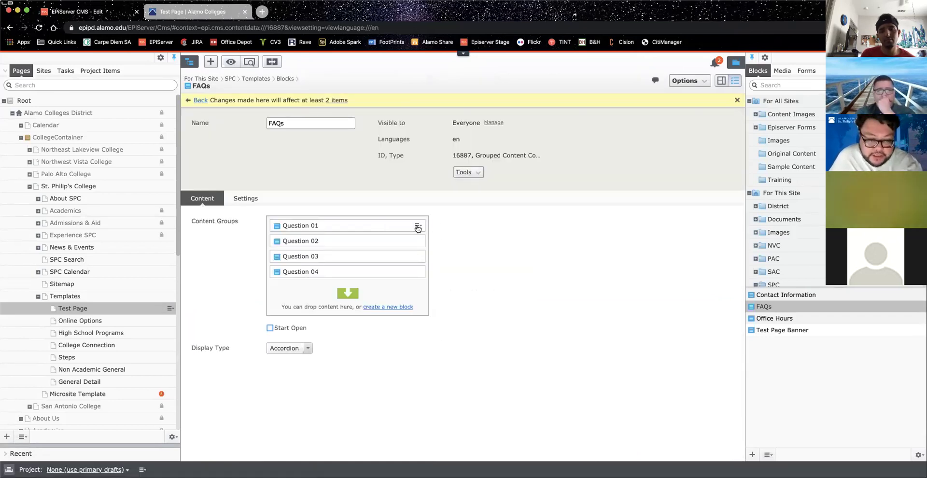
left_click(417, 227)
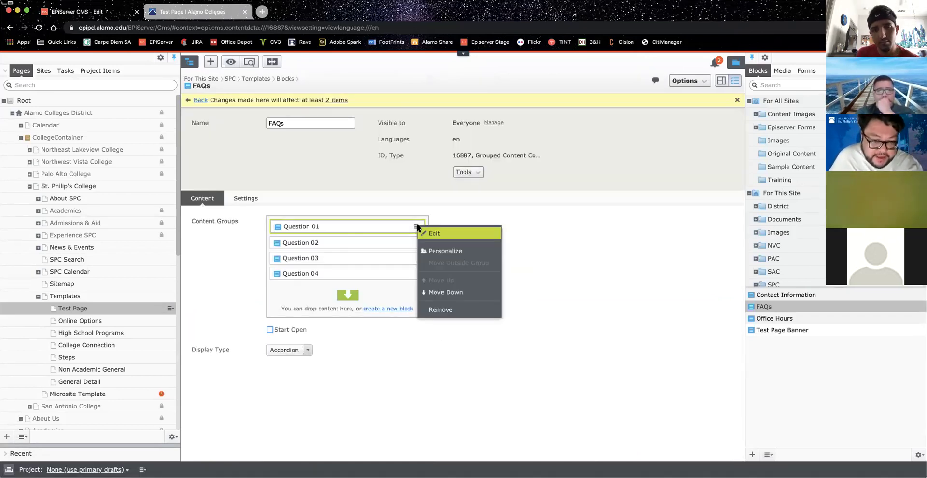
left_click(456, 233)
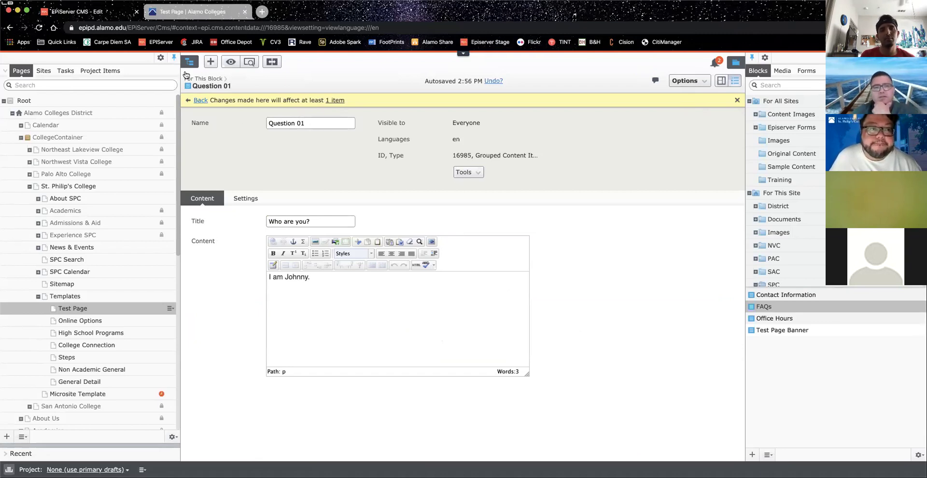
left_click(185, 18)
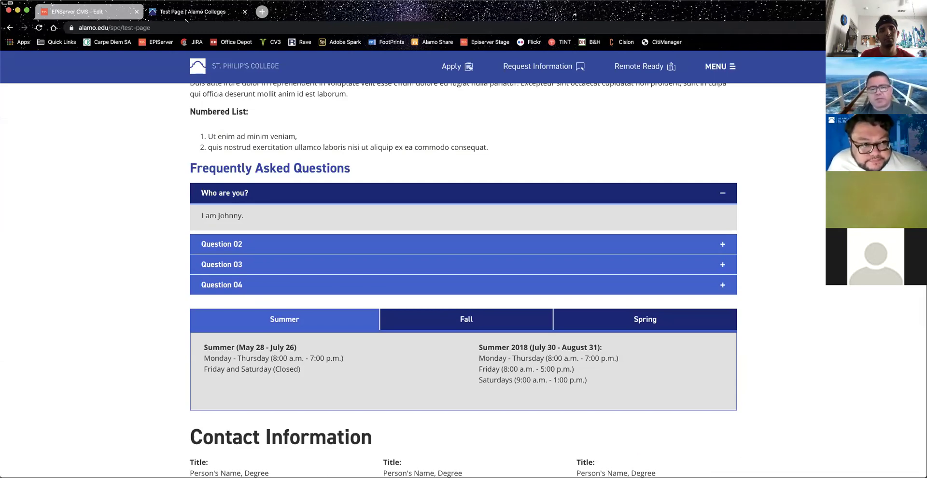
Step: Review the expanded FAQ on the live site, then back out from Question 01 to the Test Page form
scroll(155, 138, "up", 2)
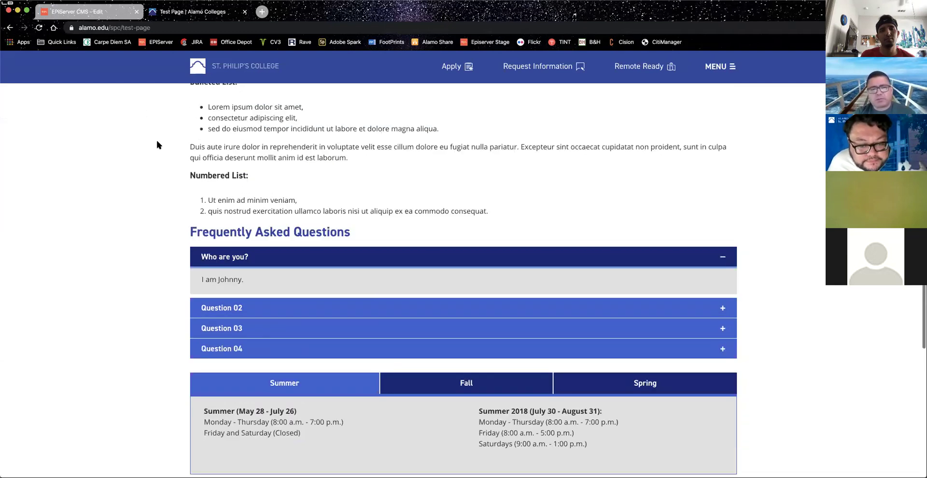
scroll(155, 138, "down", 3)
scroll(156, 144, "down", 1)
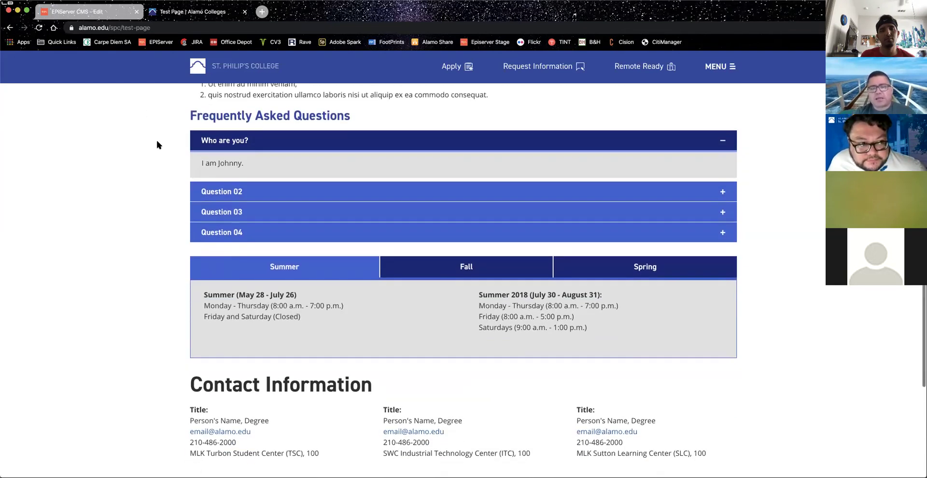
left_click(82, 12)
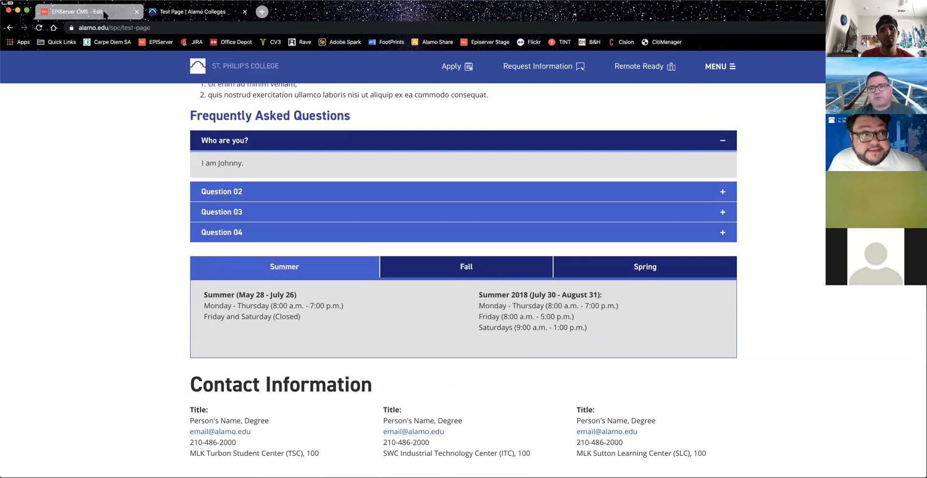
left_click(200, 101)
left_click(200, 101)
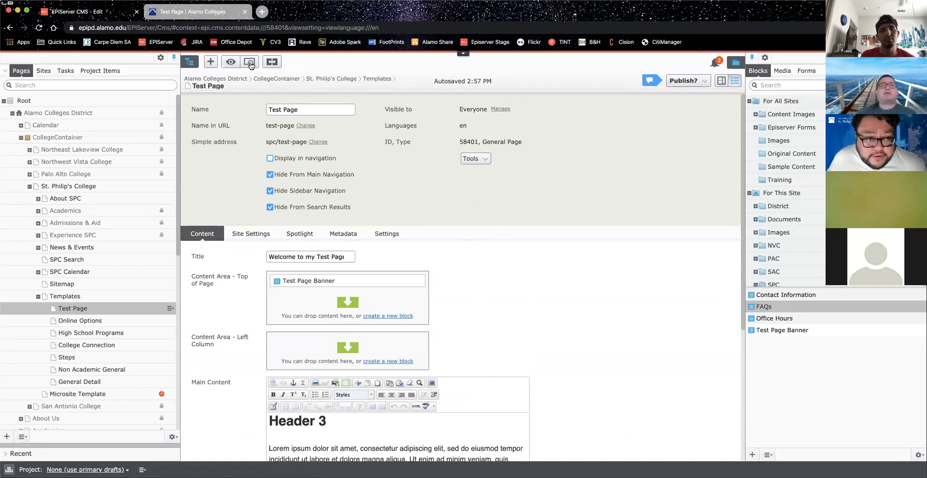
left_click(250, 63)
scroll(447, 233, "down", 10)
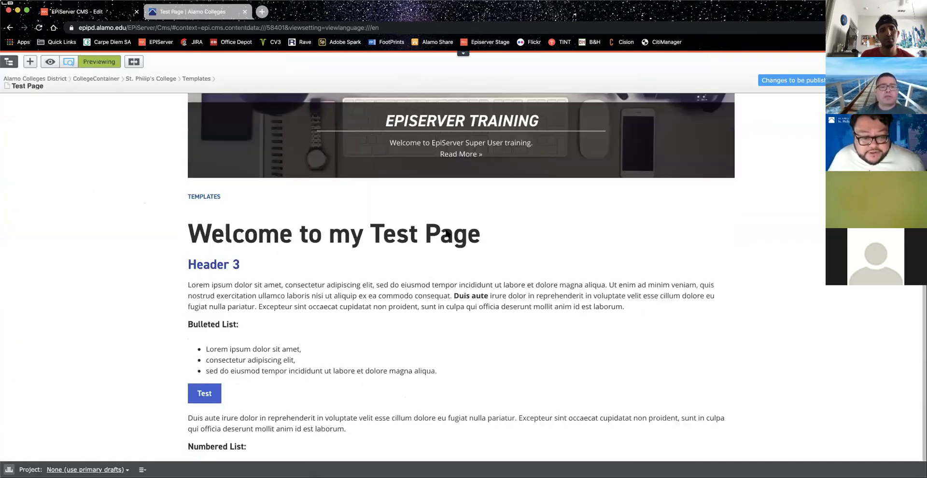
scroll(445, 227, "up", 3)
scroll(443, 231, "up", 3)
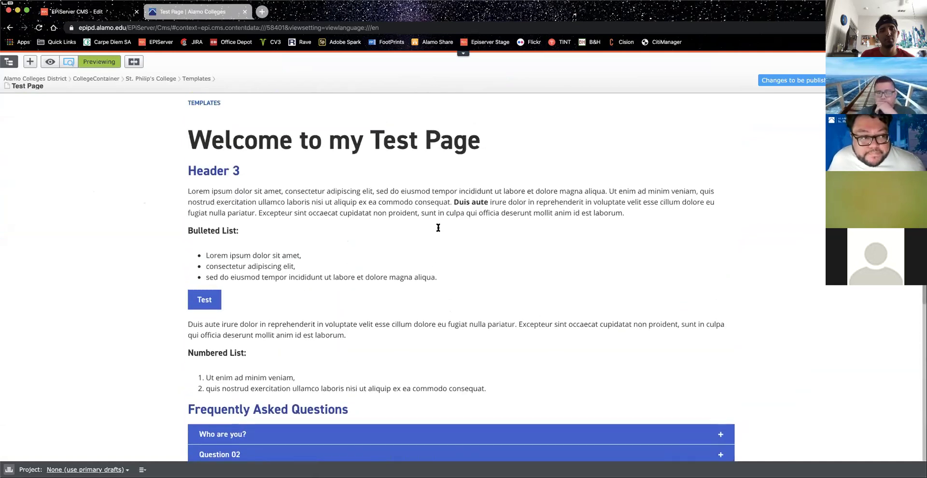
left_click(734, 81)
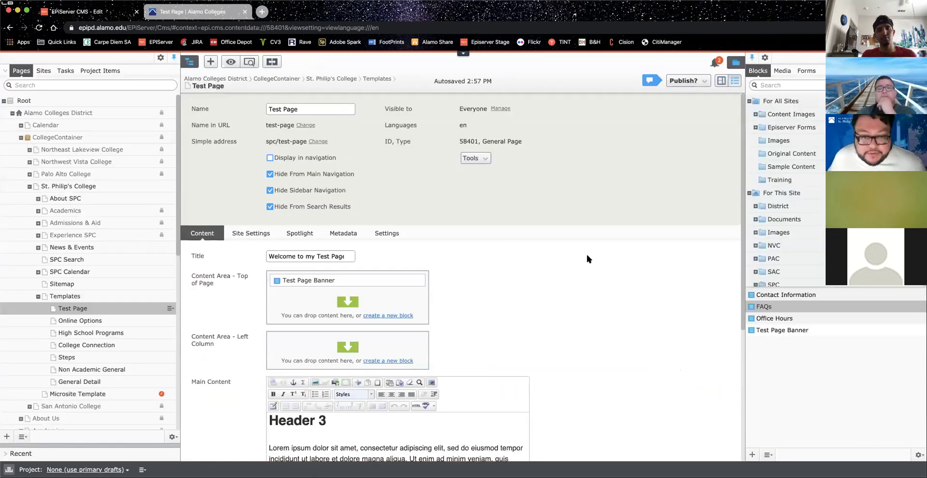
scroll(584, 250, "down", 5)
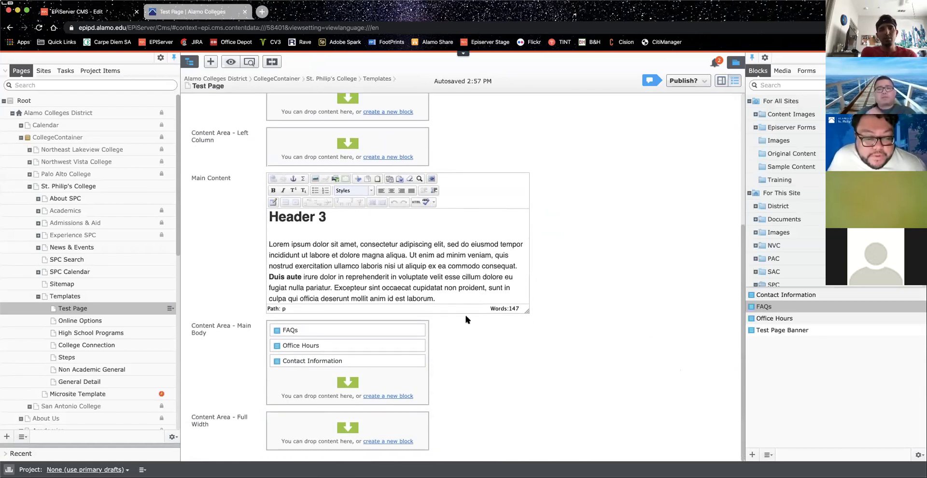
scroll(427, 274, "down", 3)
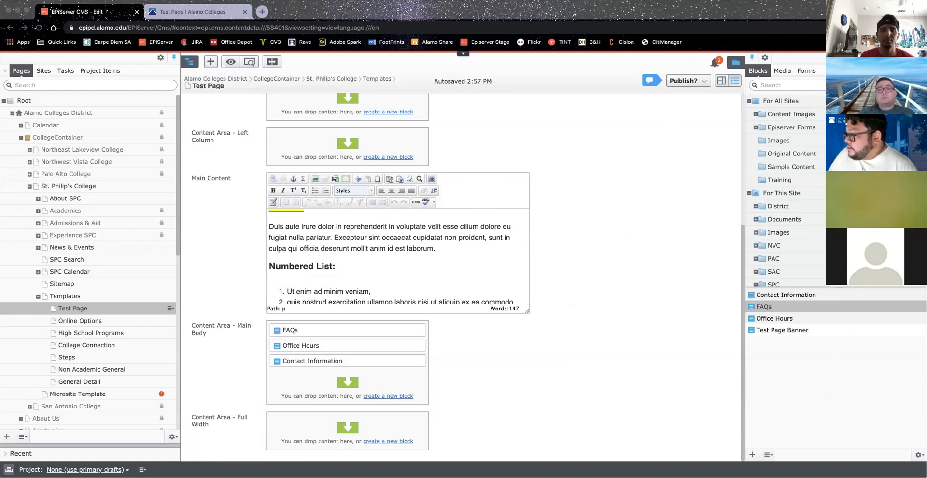
left_click(596, 146)
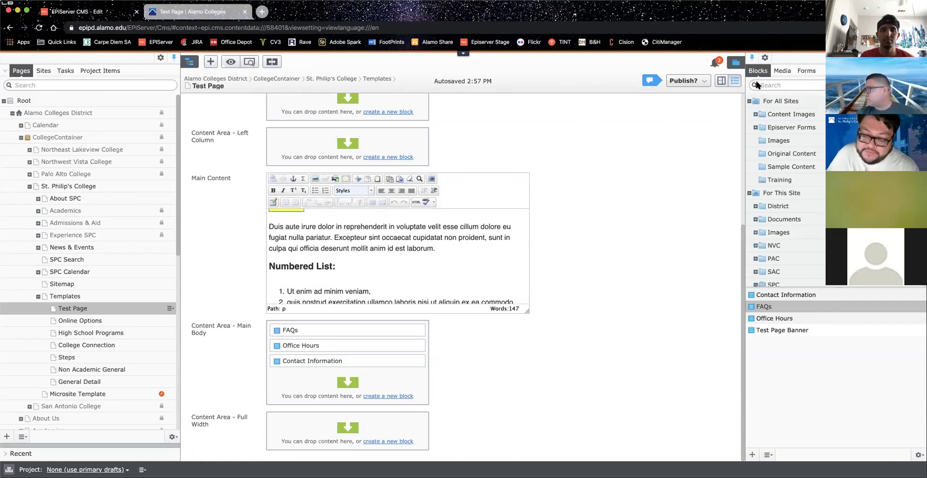
Step: Switch the right pane to Media, open SPC > Templates > Documents, and check its actions menu
left_click(783, 72)
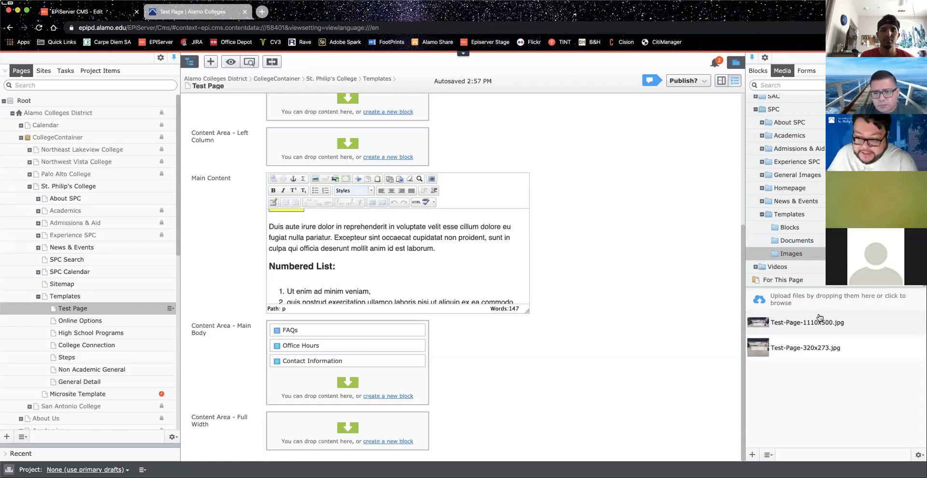
left_click(812, 240)
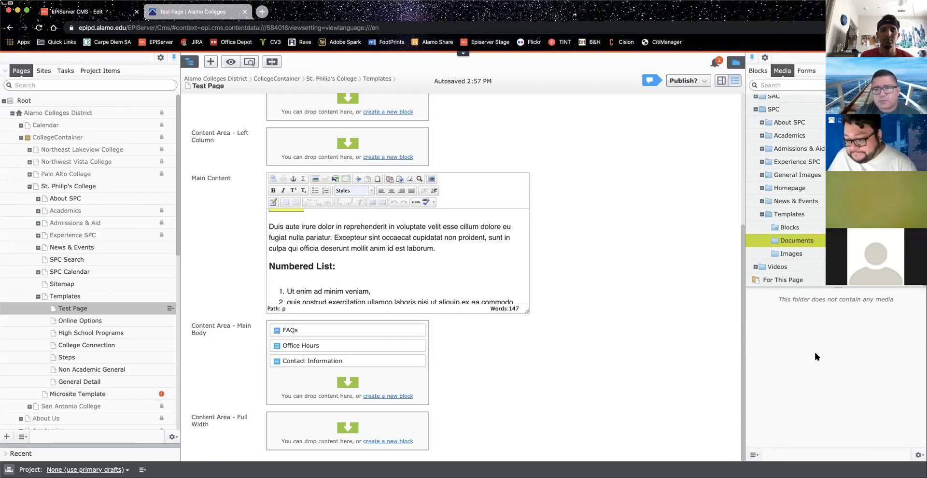
left_click(753, 456)
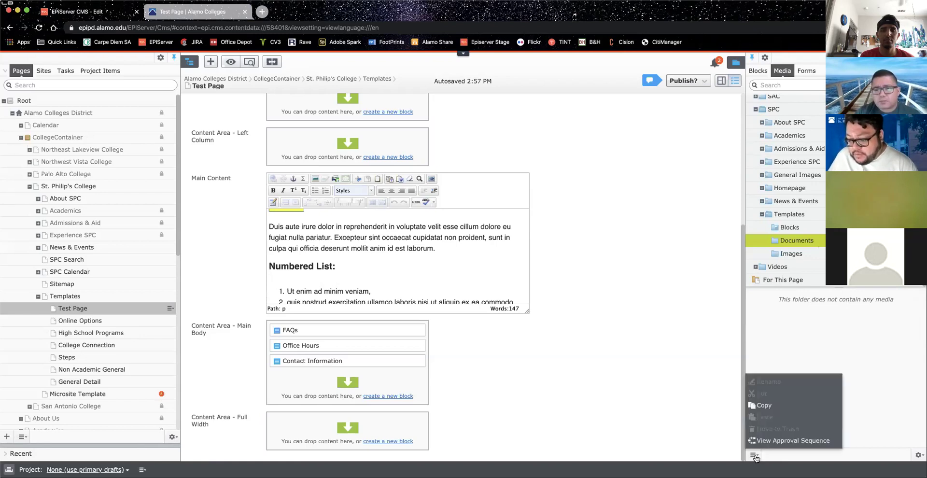
left_click(836, 303)
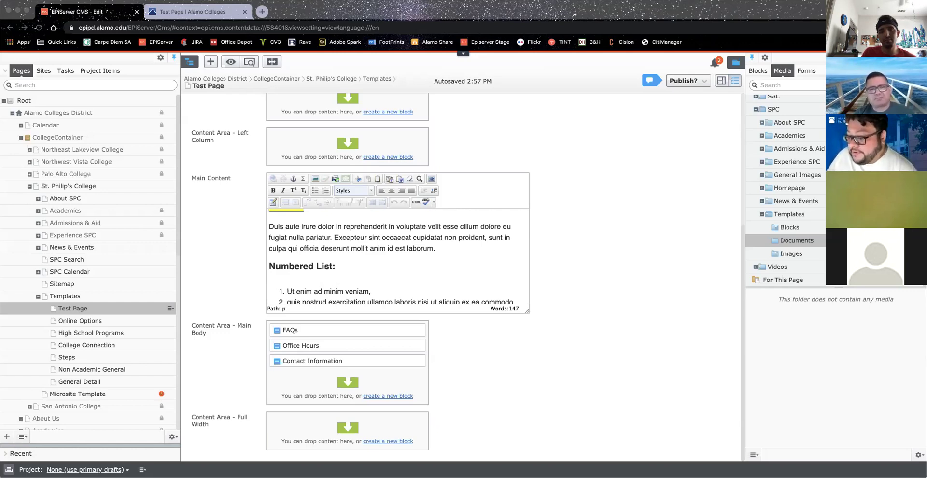
Step: Reload the editor and open Upload Files for the SPC > Templates > Documents folder
left_click(577, 149)
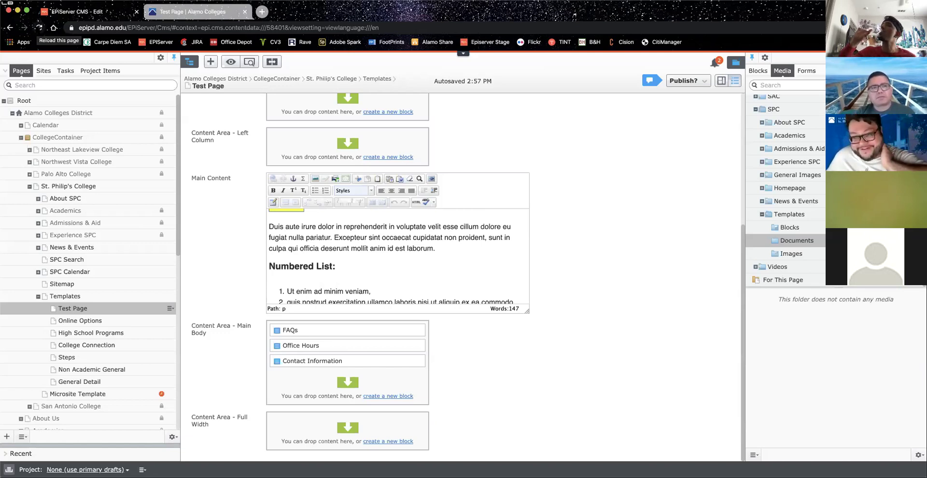
left_click(40, 28)
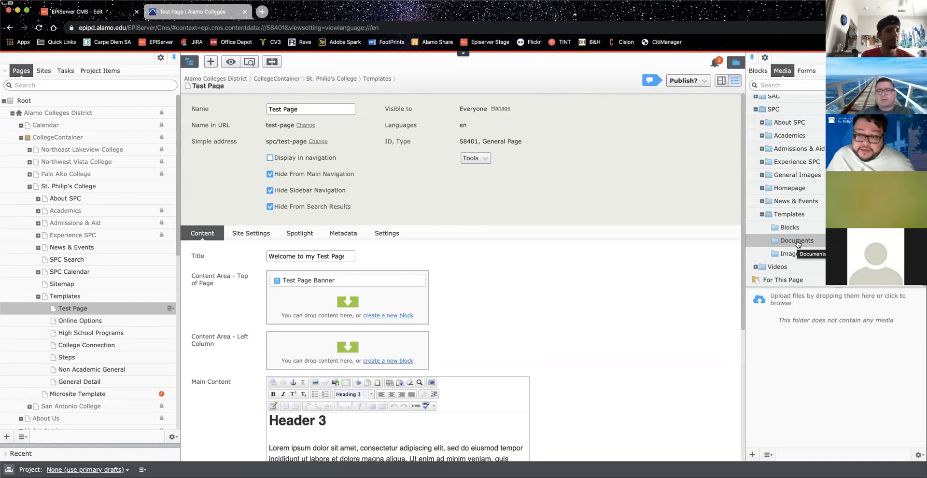
left_click(797, 244)
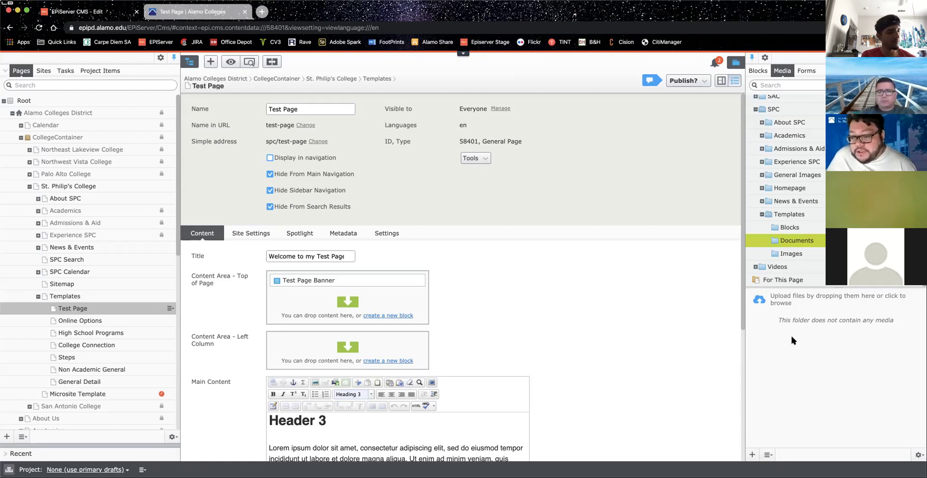
left_click(751, 455)
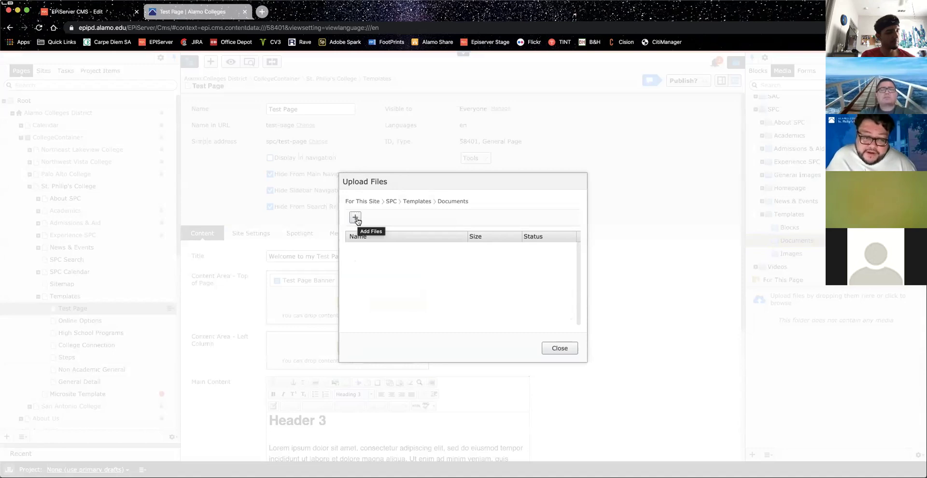
left_click(356, 219)
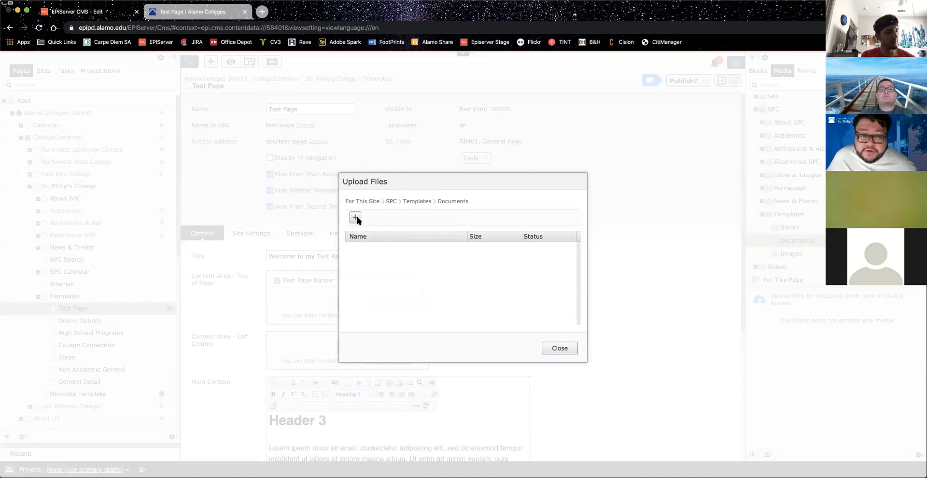
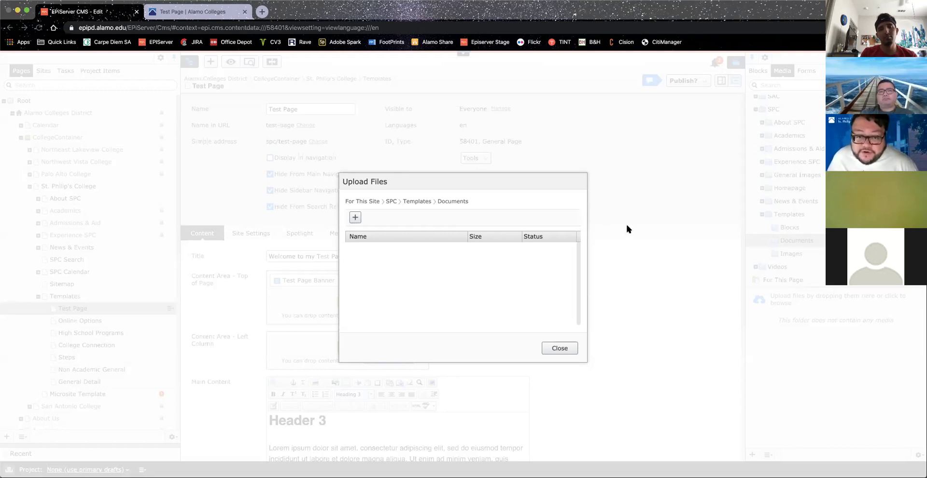
Step: Finish uploading Test Page Doc.pdf and scroll back down to the page's Main Content
key("Return")
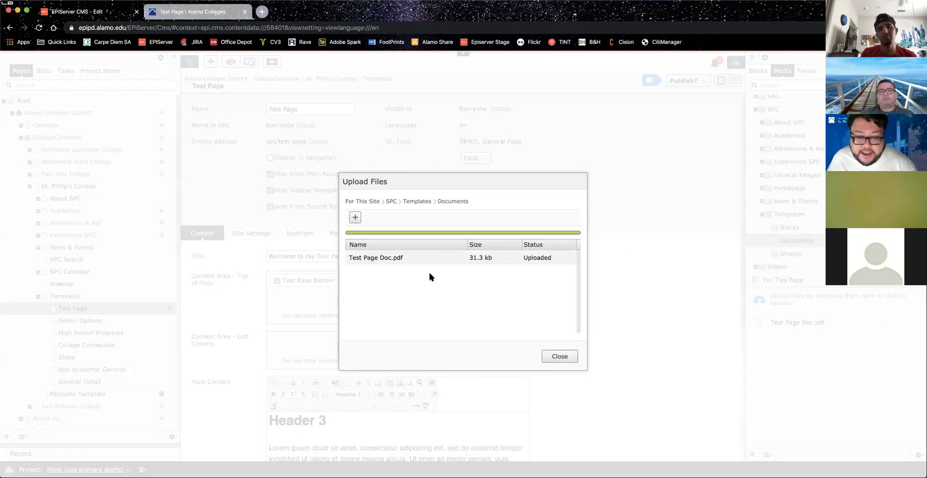
left_click(558, 361)
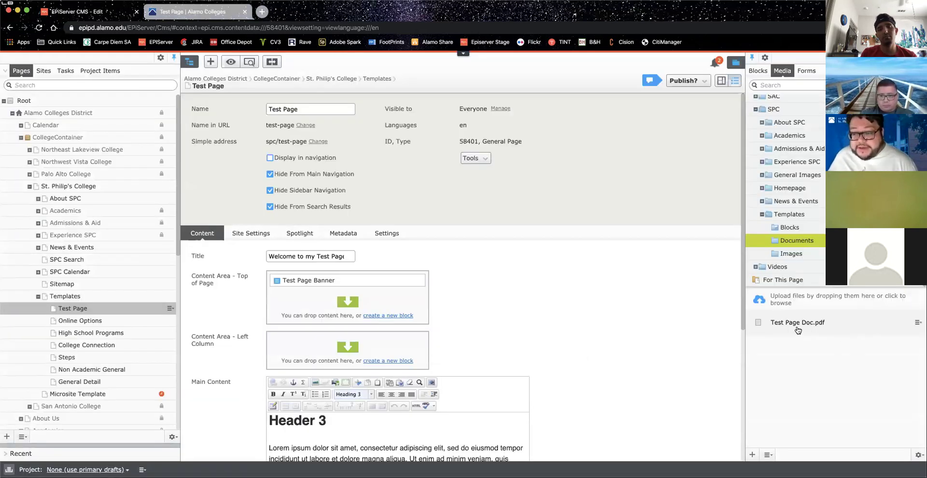
scroll(345, 278, "down", 4)
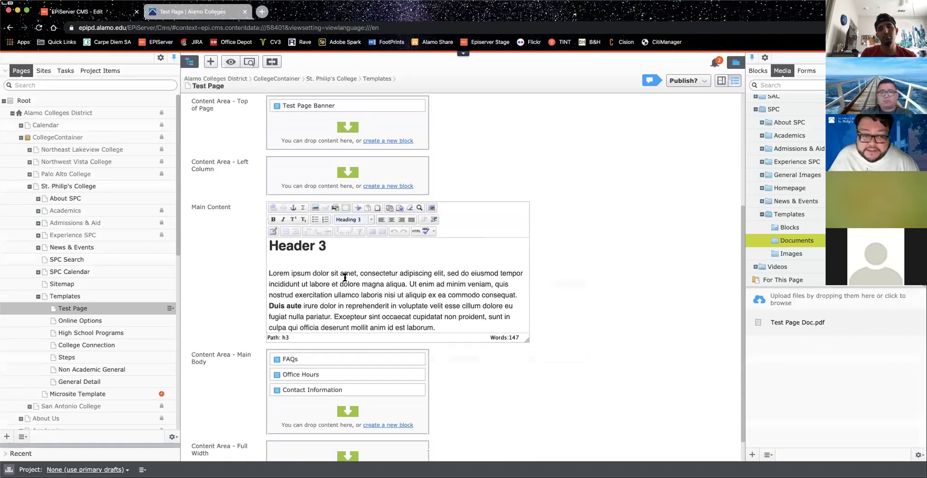
scroll(344, 277, "down", 5)
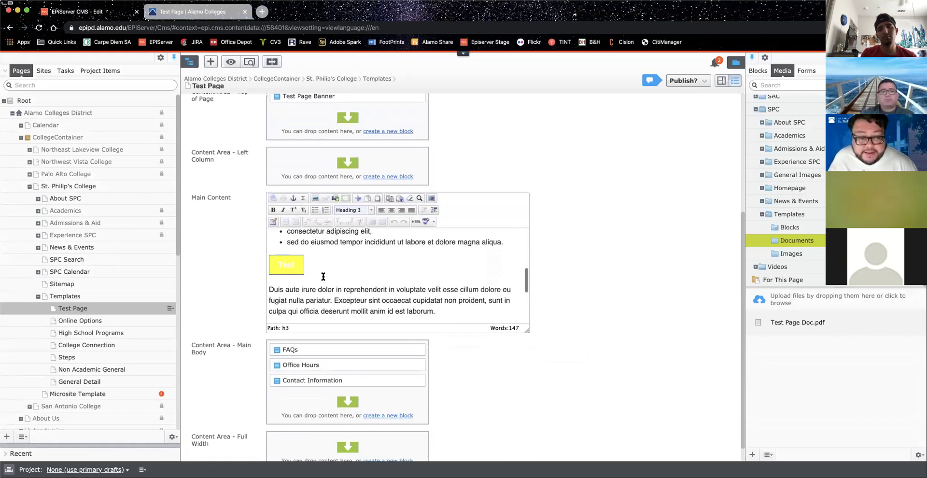
Step: Open the Test button's link settings and switch its link type from External link to Media
double_click(286, 265)
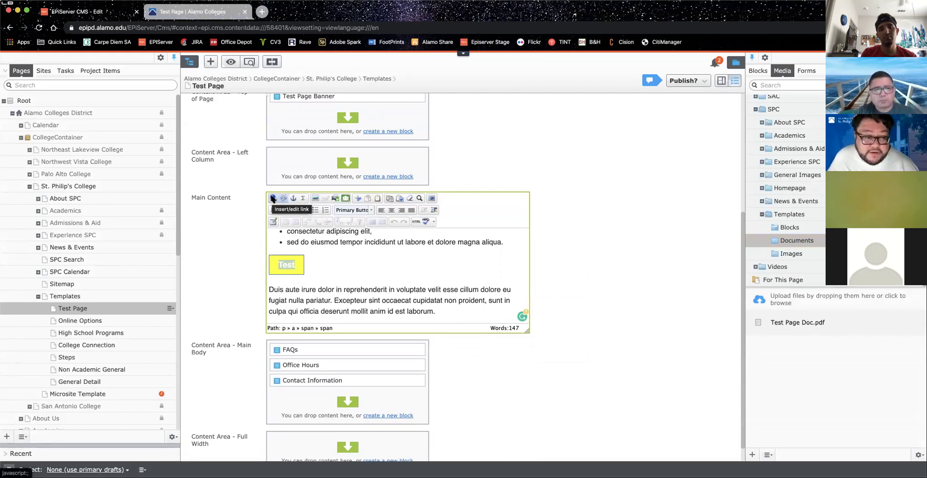
left_click(273, 198)
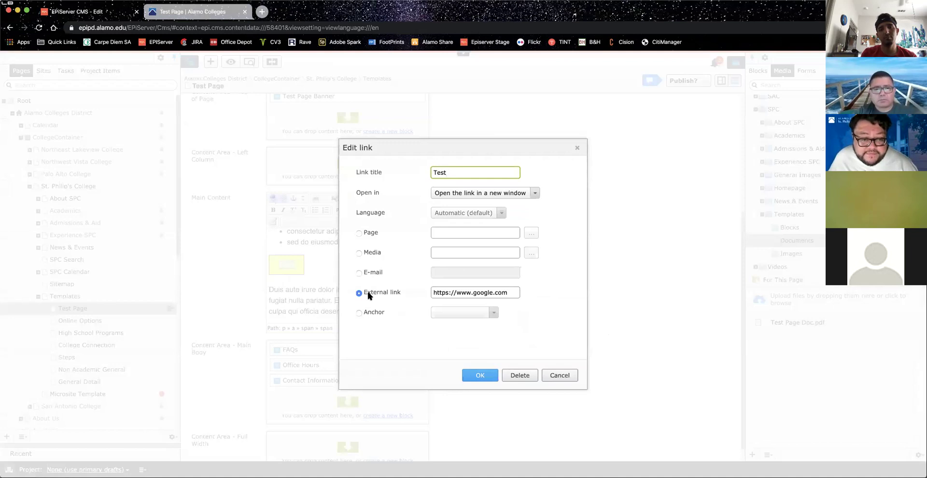
left_click(368, 253)
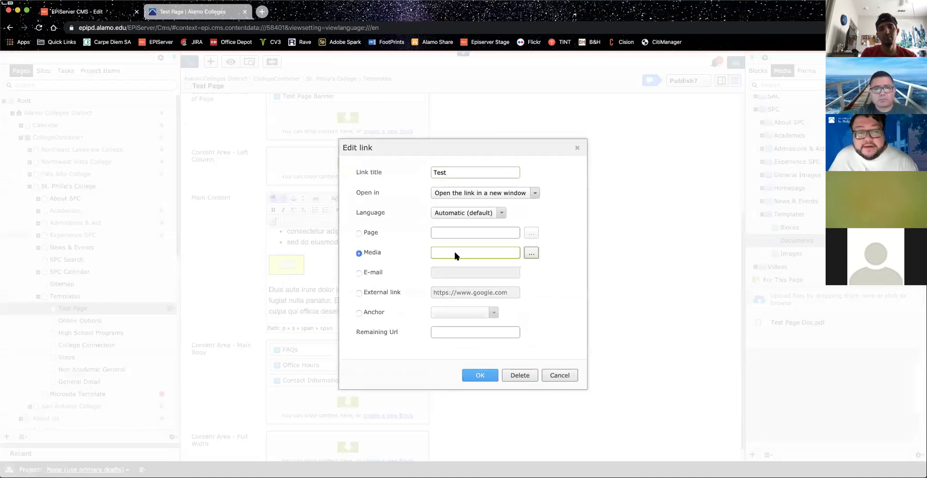
Step: Browse for a media target and search the content library for 'Test page Doc'
left_click(532, 253)
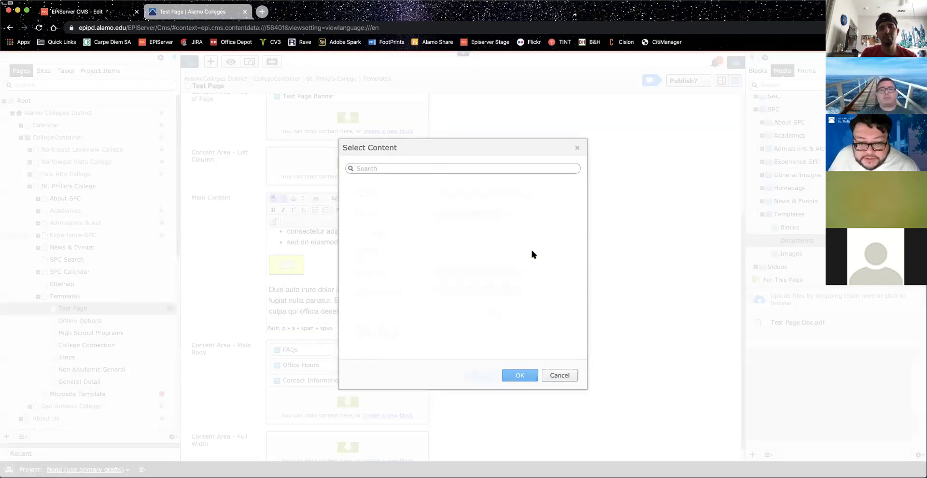
left_click(387, 166)
type("T")
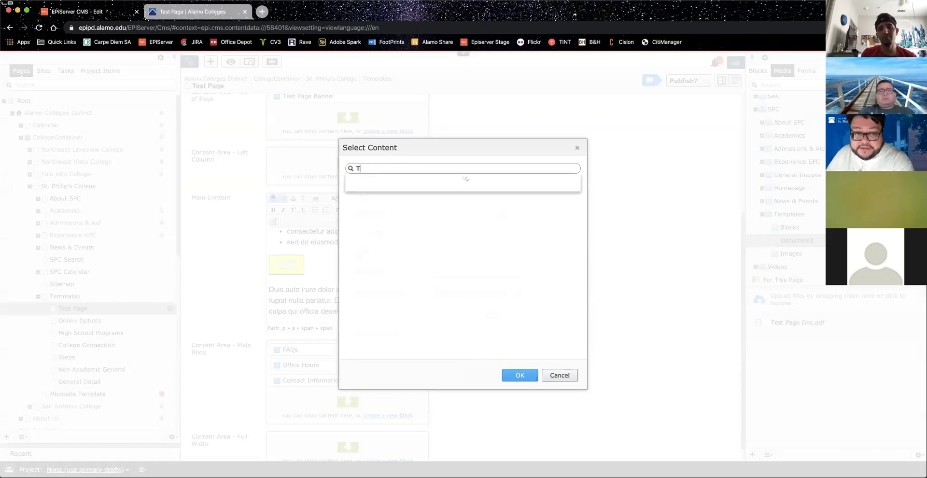
type("est page Doc")
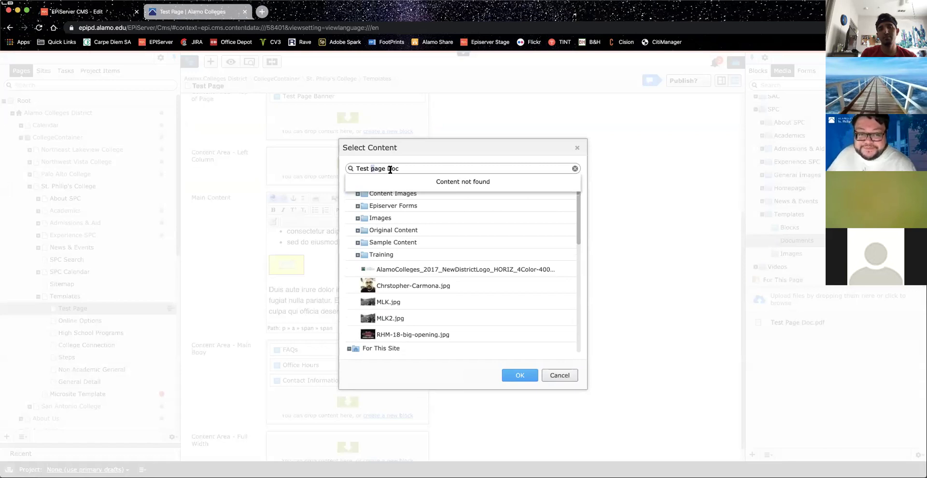
type("P")
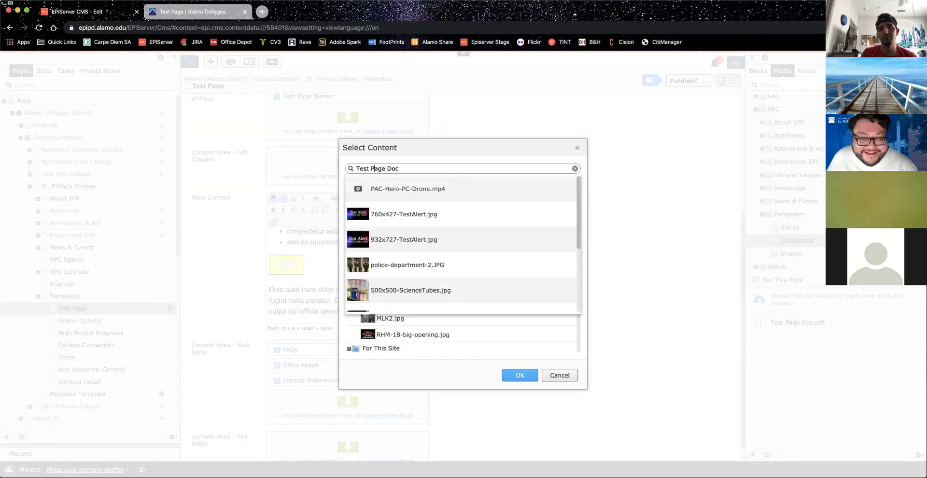
scroll(420, 193, "down", 2)
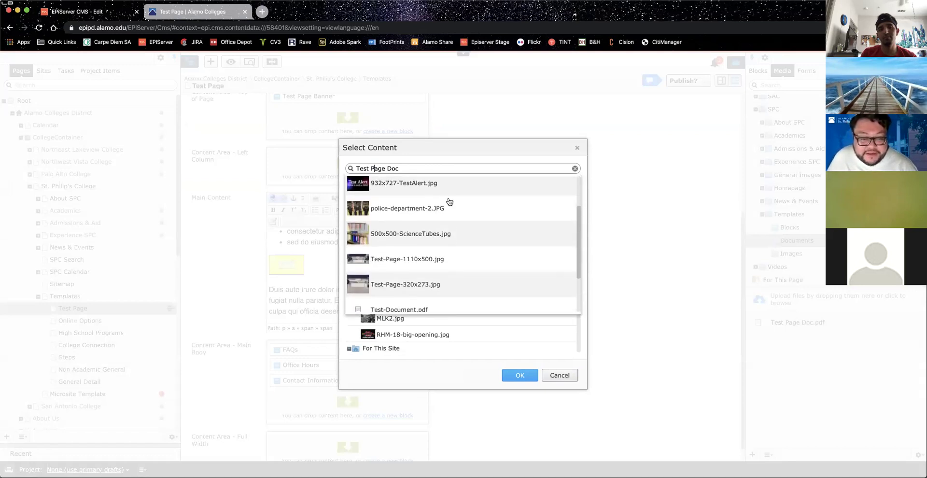
scroll(449, 202, "down", 1)
scroll(451, 204, "down", 1)
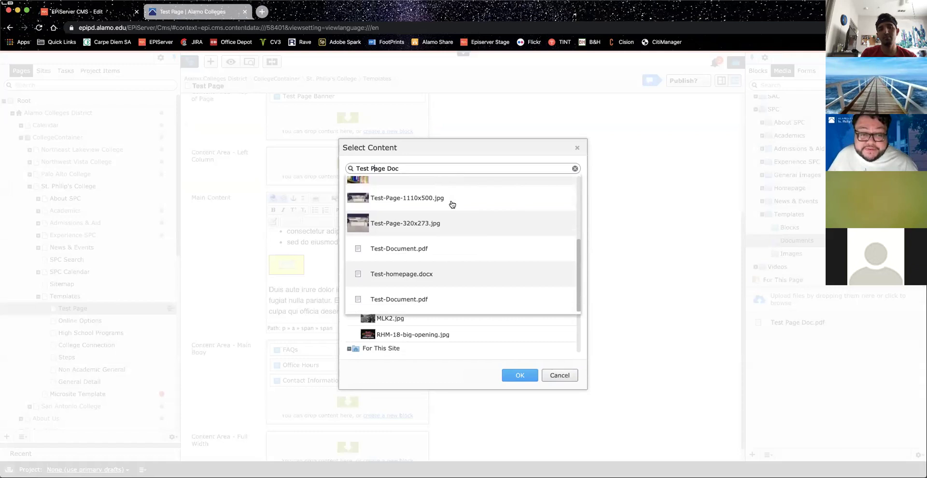
scroll(451, 203, "up", 4)
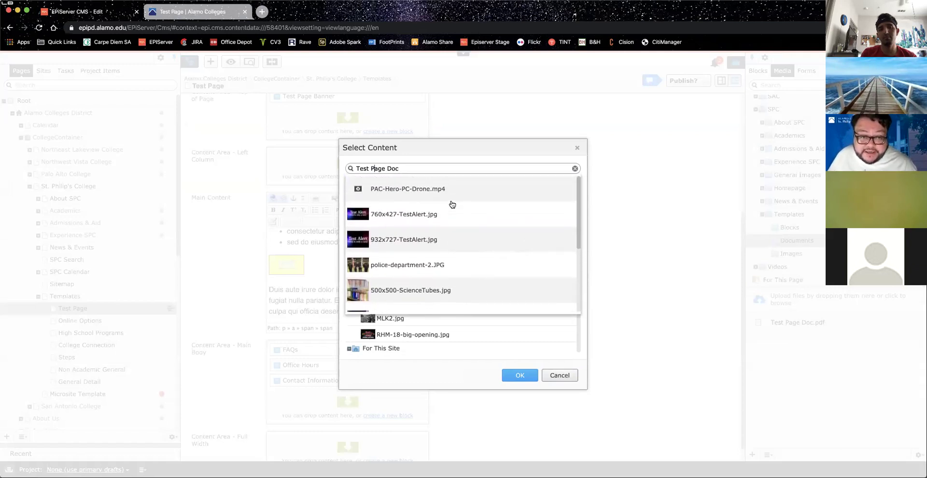
scroll(452, 204, "down", 4)
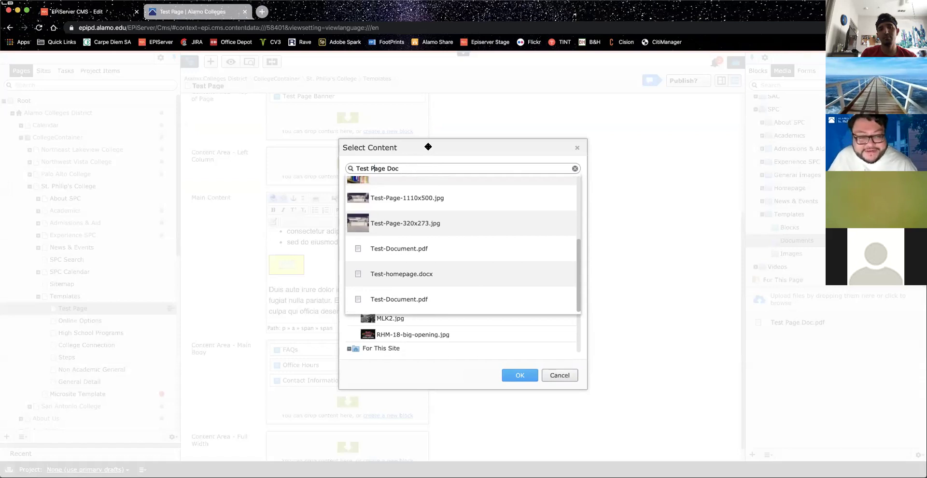
Step: Expand For This Site > SPC > Templates > Documents and choose Test Page Doc.pdf
left_click(428, 146)
left_click(348, 181)
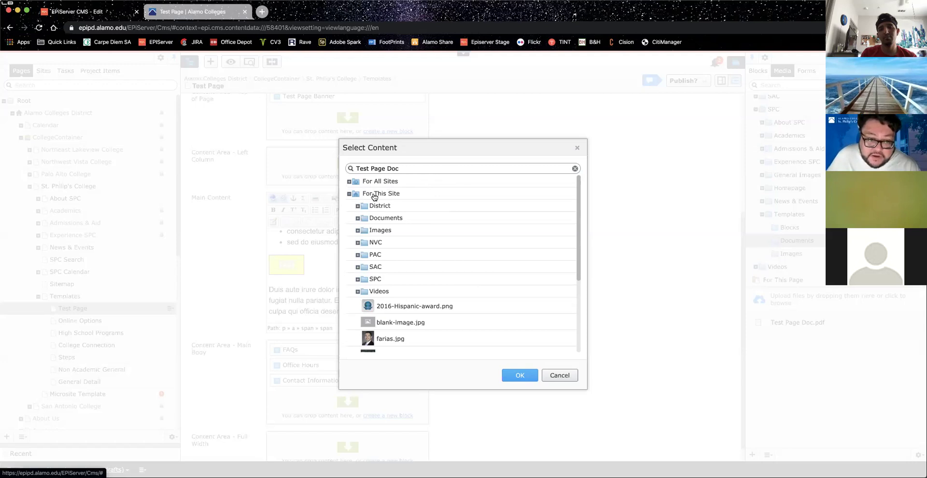
left_click(358, 279)
scroll(358, 280, "down", 4)
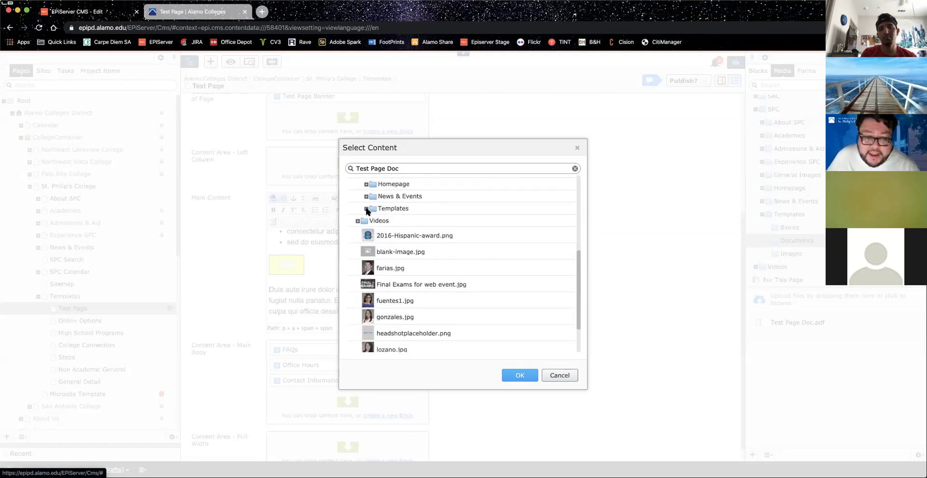
left_click(366, 210)
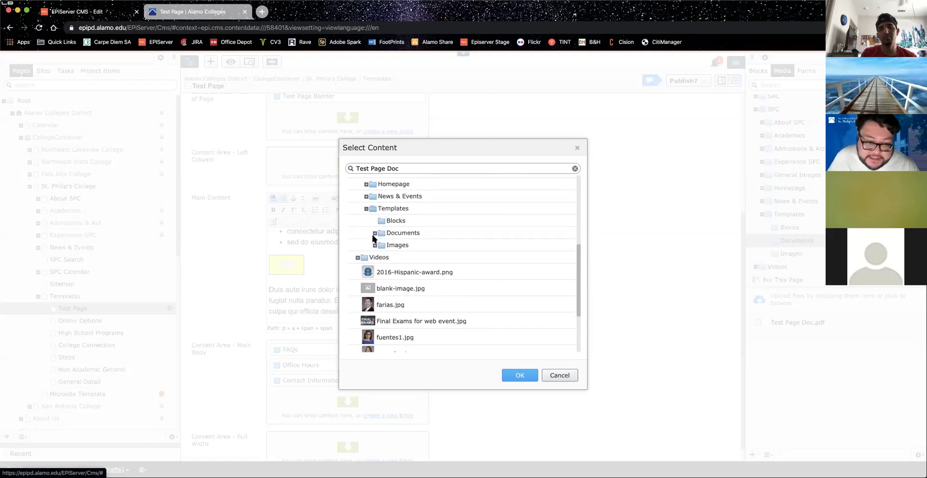
left_click(374, 233)
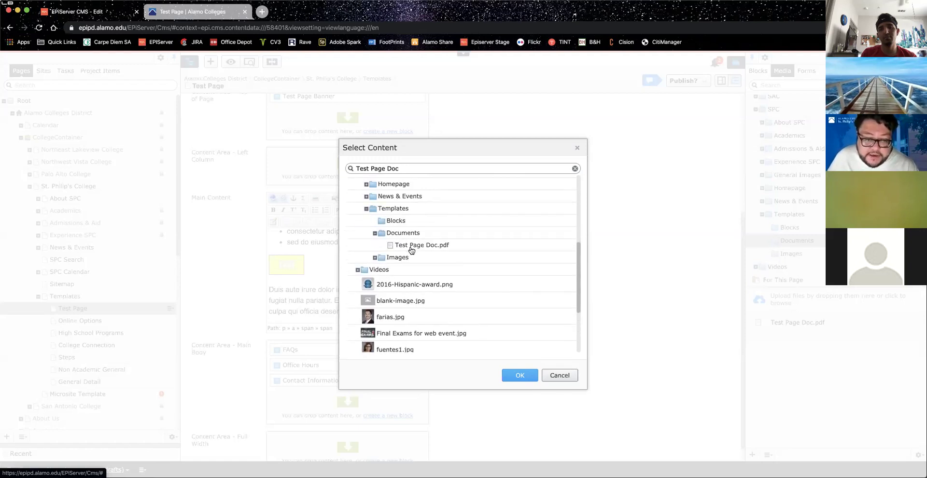
left_click(419, 246)
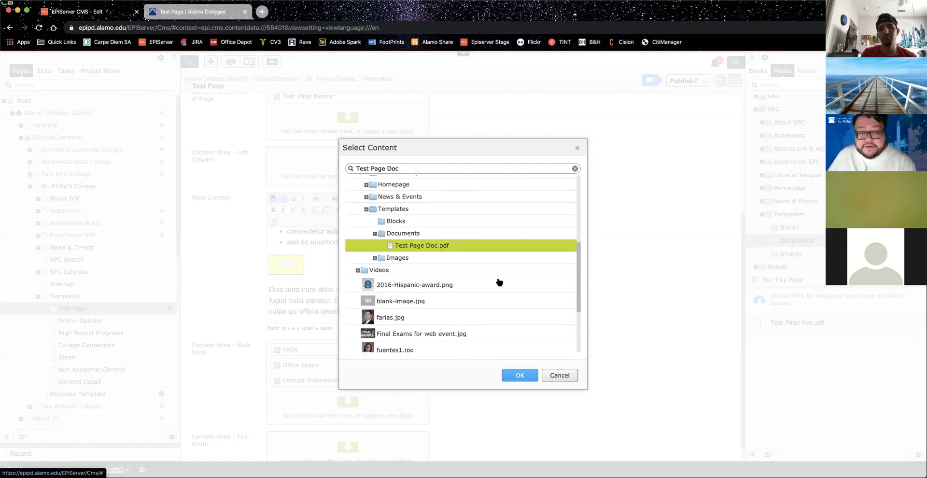
left_click(520, 376)
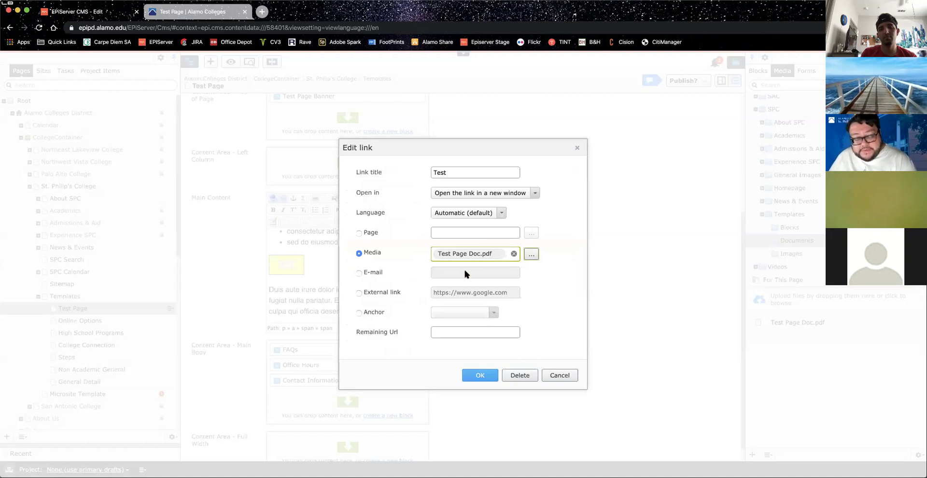
Step: Apply the PDF link to the Test button and preview the Test Page
left_click(480, 375)
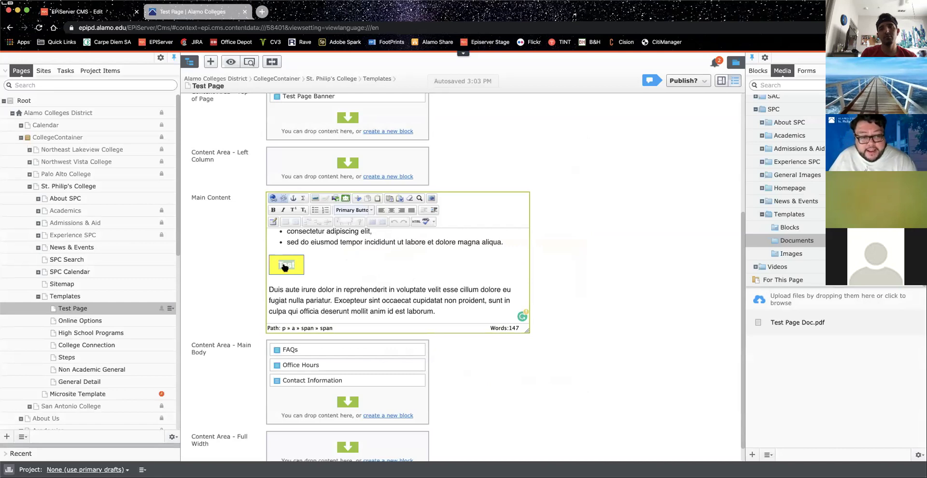
left_click(248, 62)
Step: Check that the Test link opens the PDF, then close it and return to editing Test Page
scroll(363, 322, "down", 9)
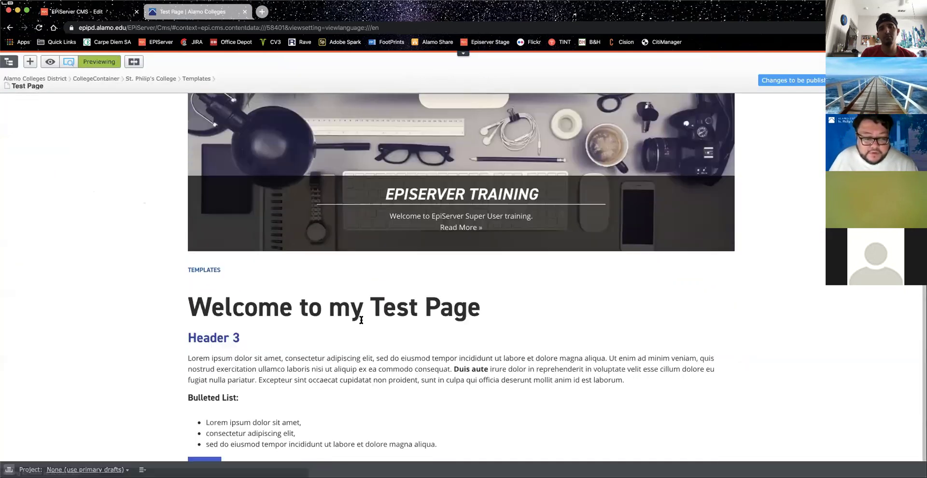
left_click(202, 212)
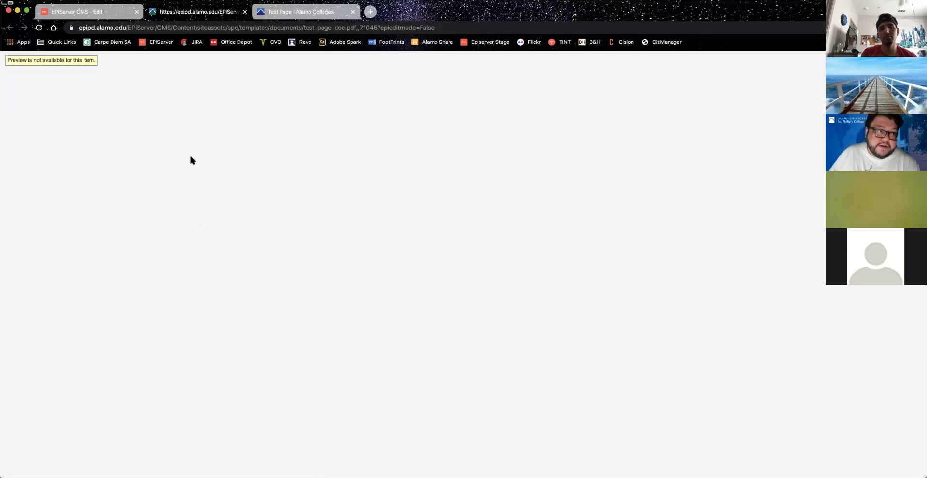
key("super+w")
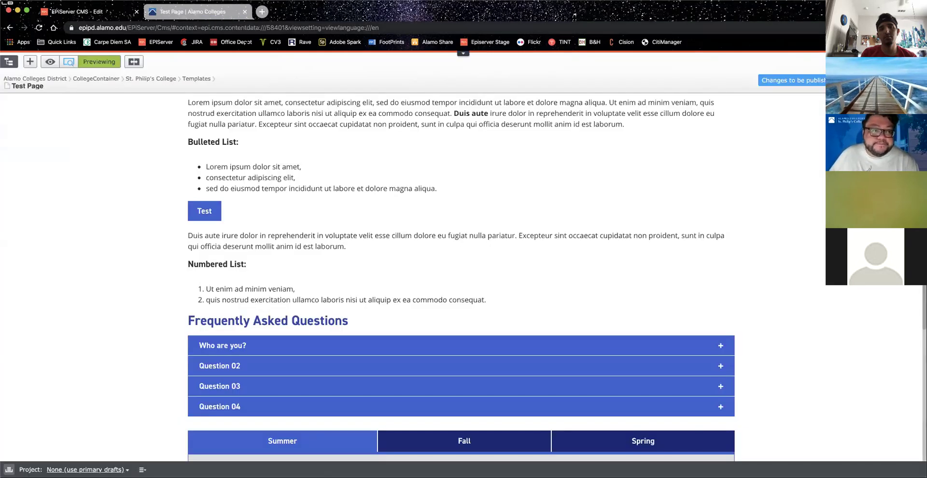
left_click(69, 62)
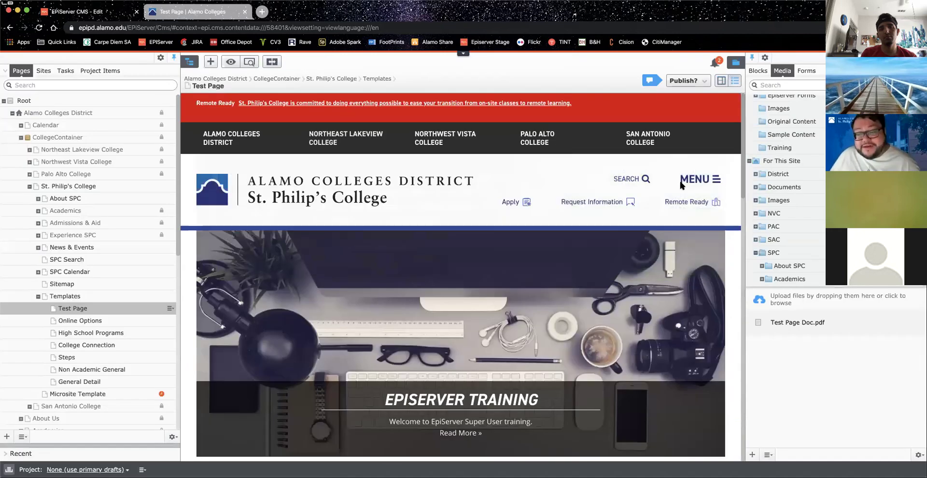
scroll(588, 222, "down", 5)
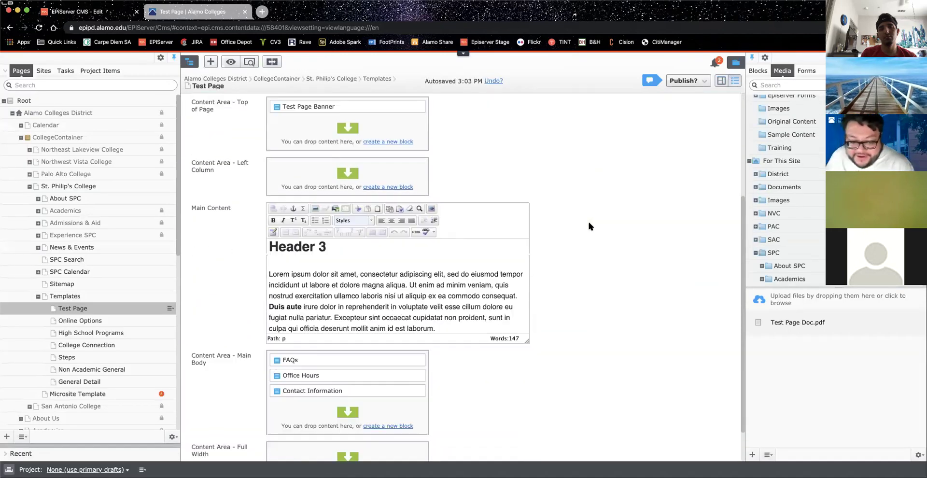
scroll(802, 243, "down", 4)
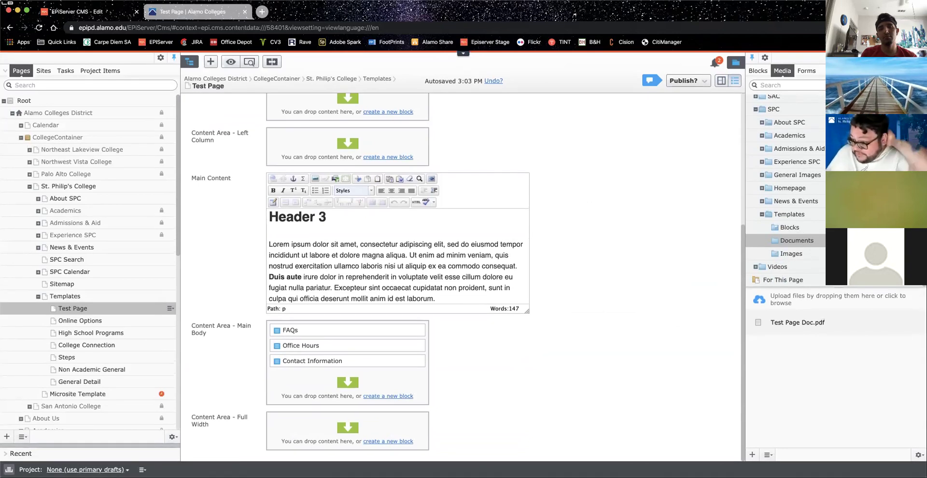
Step: Set the Documents media folder's approval sequence to Disabled
right_click(828, 240)
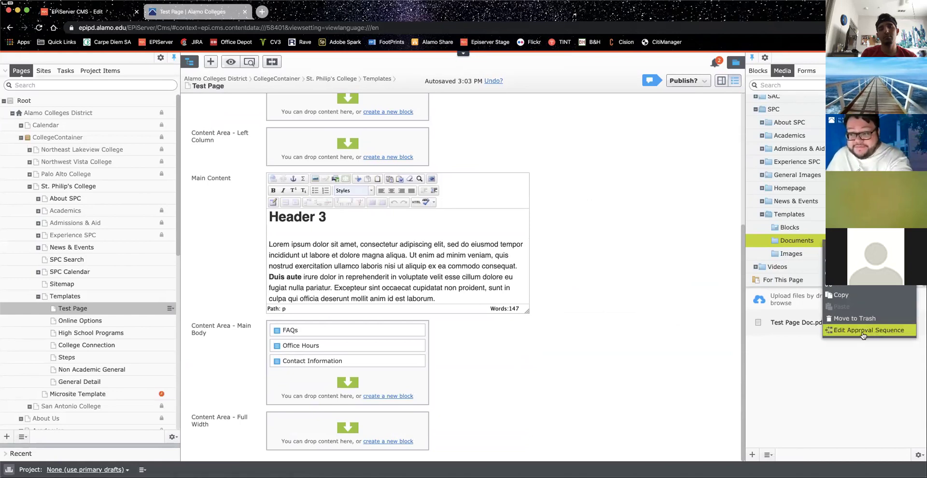
left_click(862, 330)
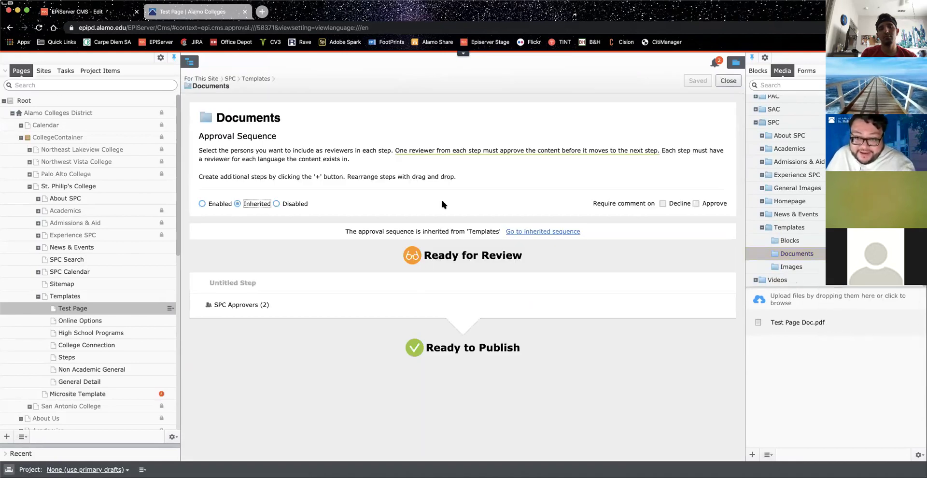
left_click(277, 204)
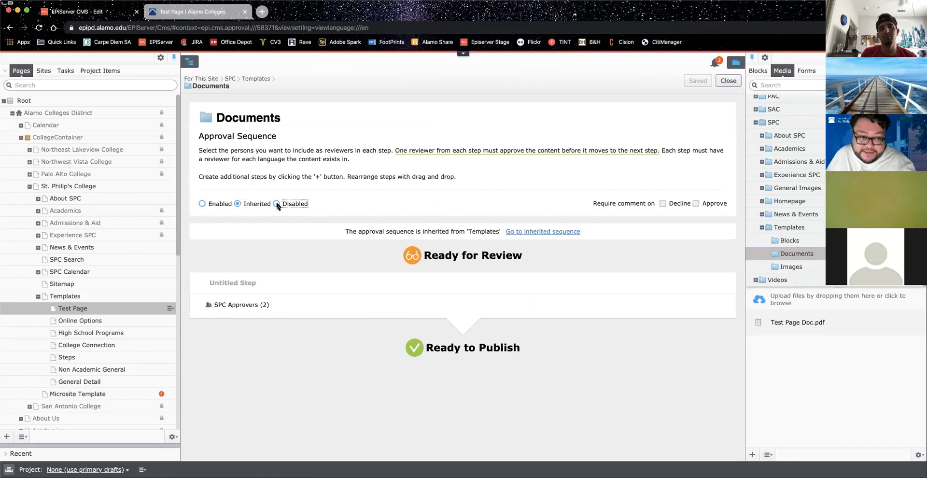
left_click(497, 292)
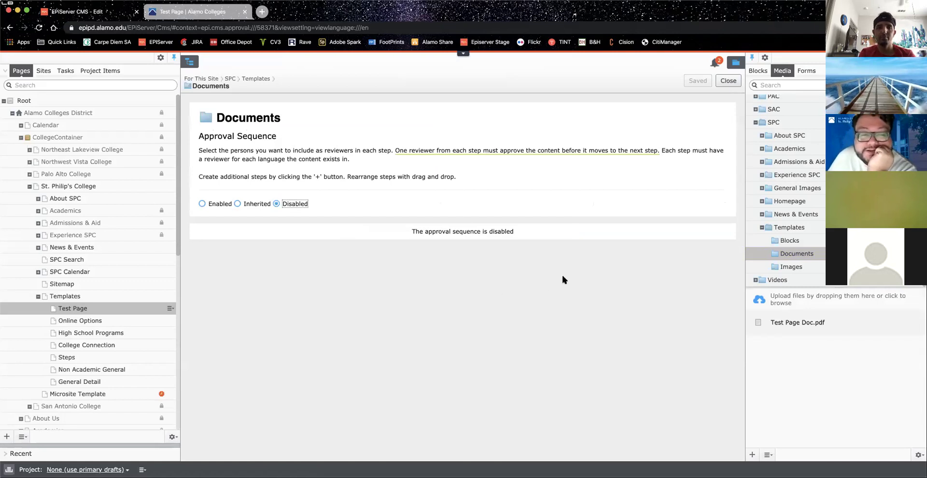
left_click(728, 81)
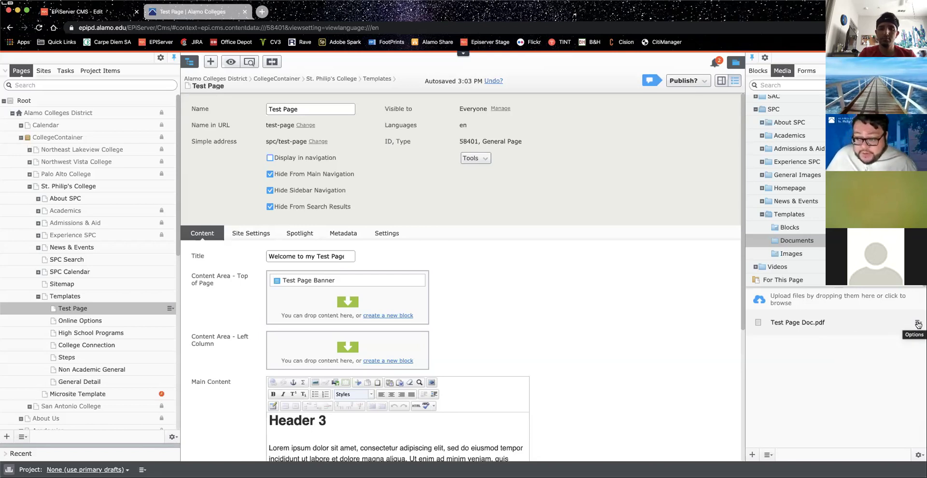
left_click(918, 324)
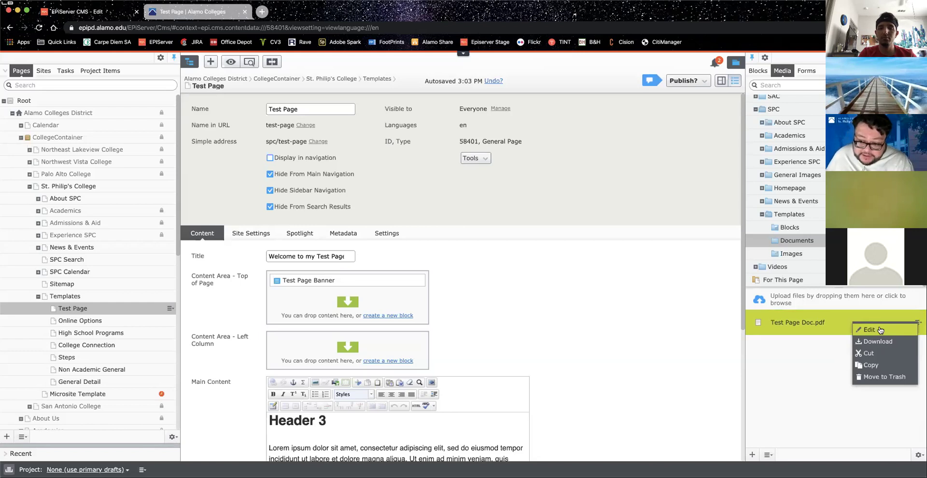
Step: Publish Test Page Doc.pdf from its edit view and go back to the Test Page
left_click(879, 330)
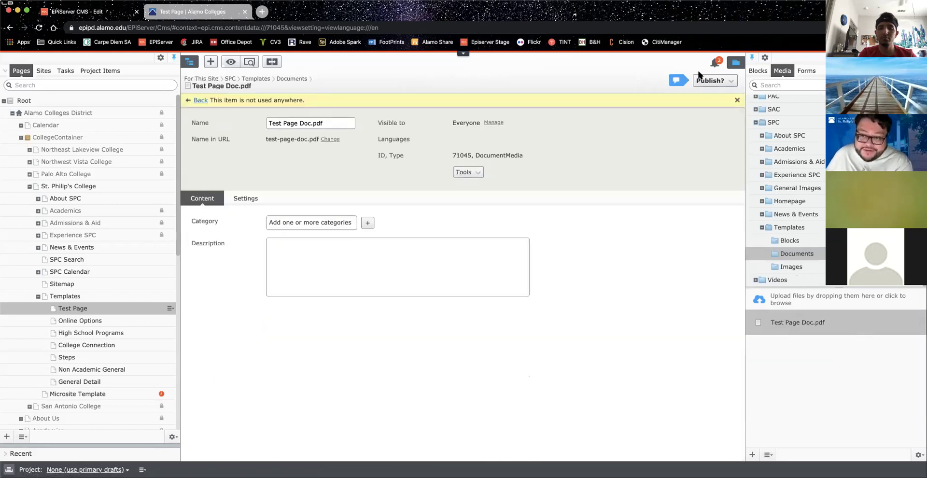
left_click(706, 81)
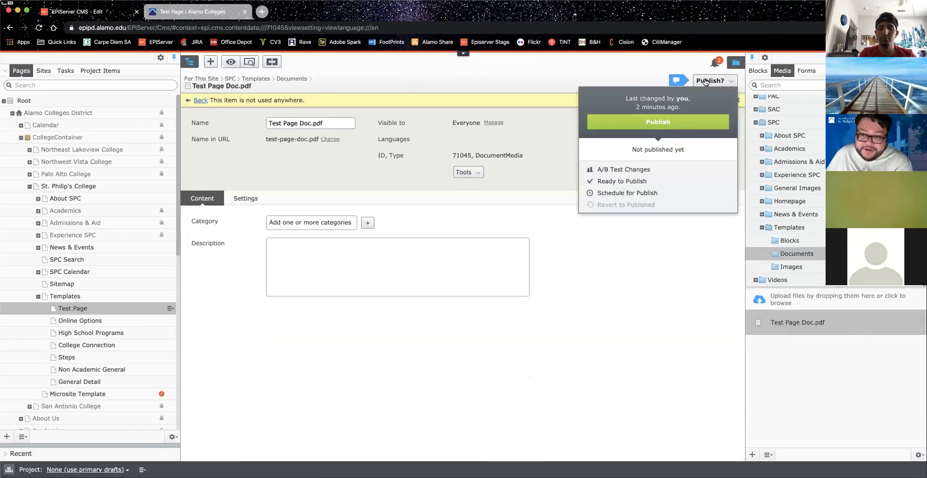
left_click(687, 124)
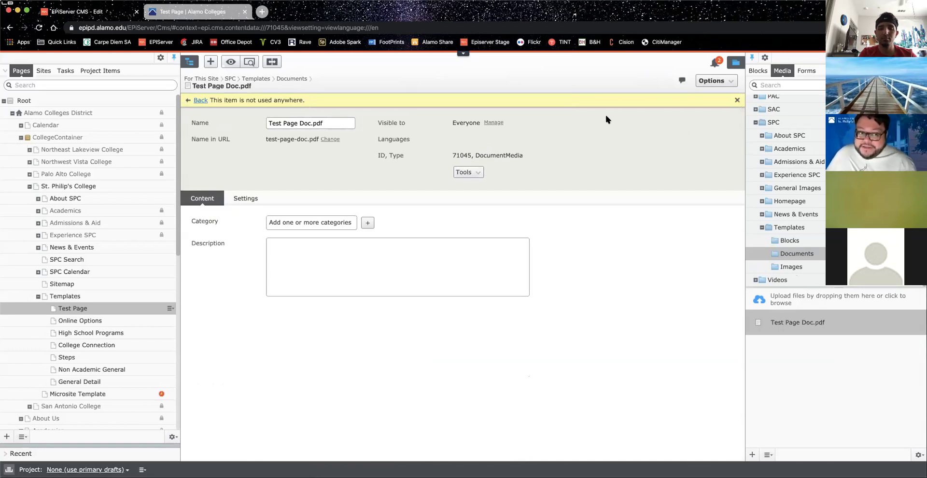
left_click(200, 101)
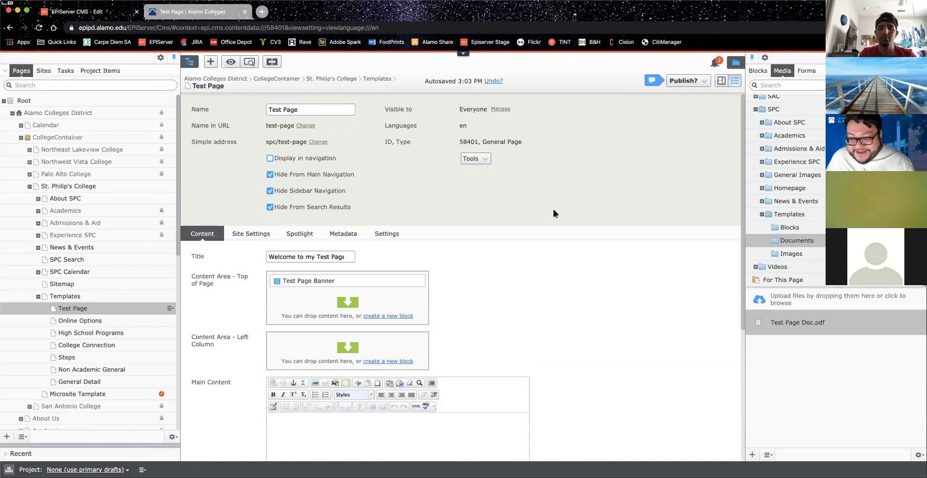
scroll(554, 213, "down", 3)
scroll(554, 213, "down", 1)
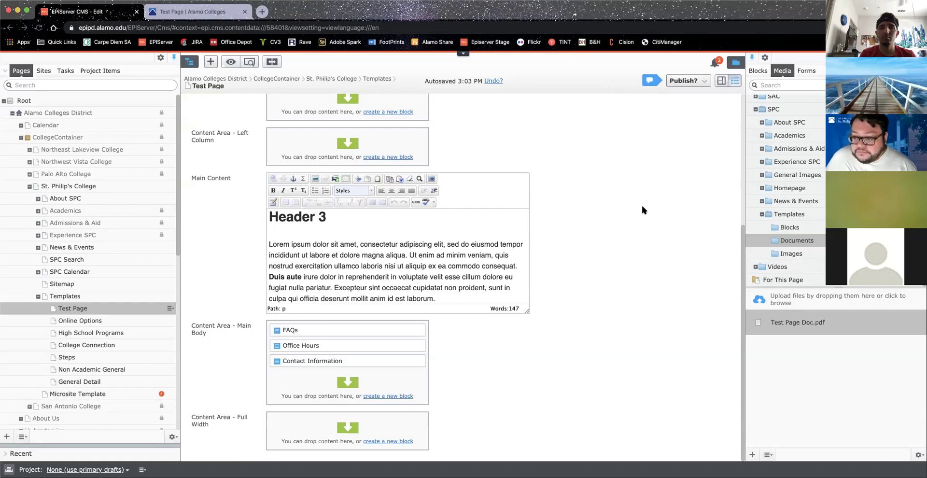
left_click(780, 322)
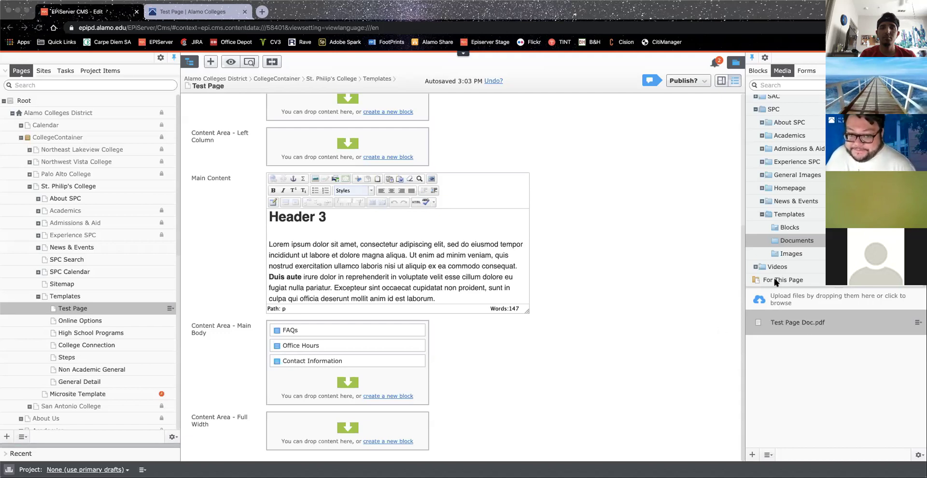
left_click(794, 323)
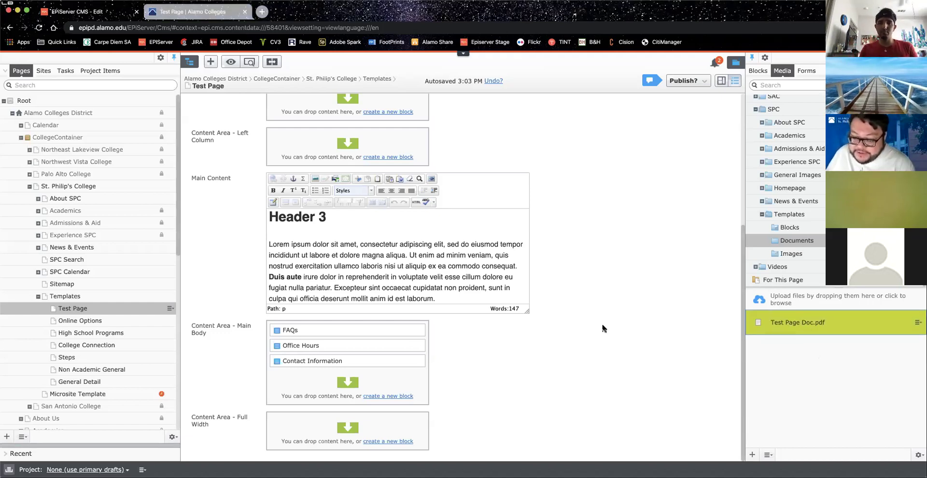
Step: Drag bkg-429x269.jpg, bkg-767x481.jpg and bkg-1600x1003.jpg into the Documents media folder
left_click(751, 456)
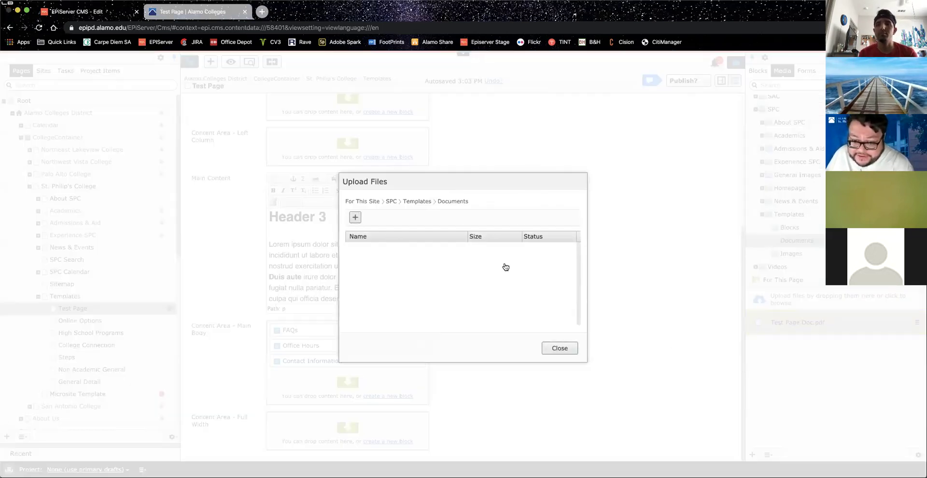
left_click(505, 267)
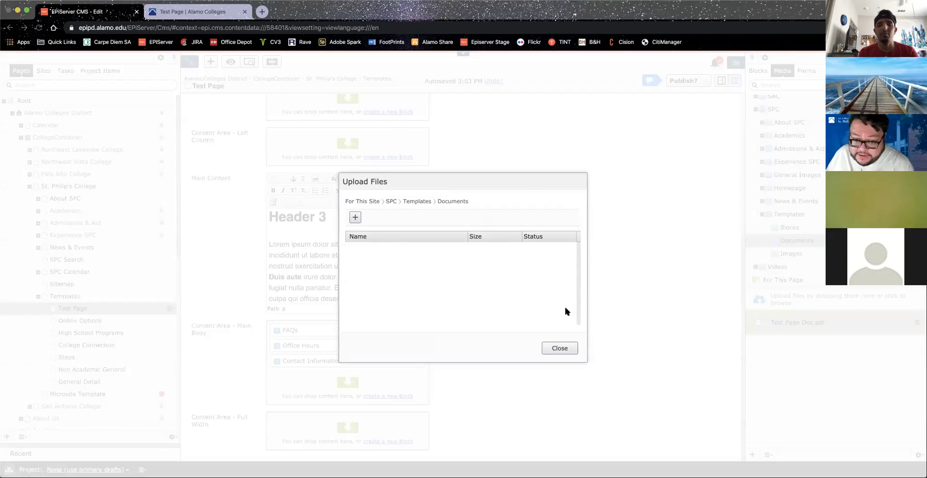
left_click(559, 348)
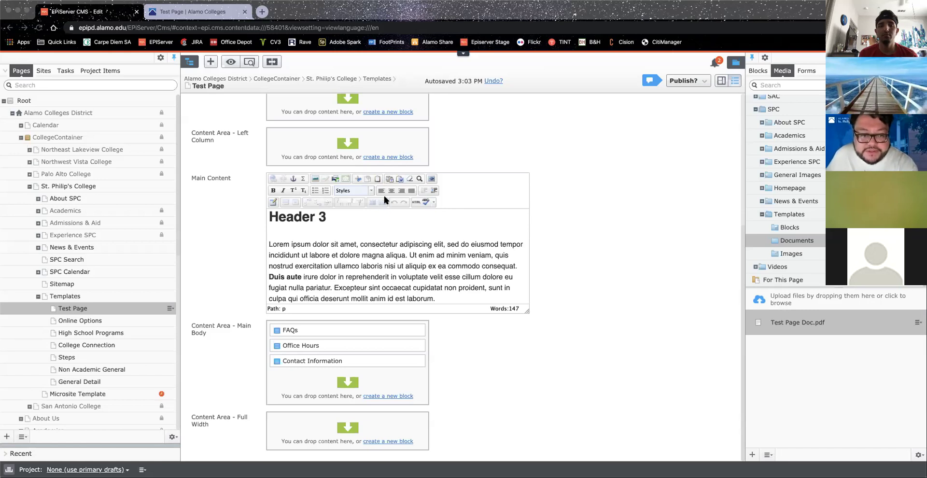
left_click_drag(354, 186, 832, 353)
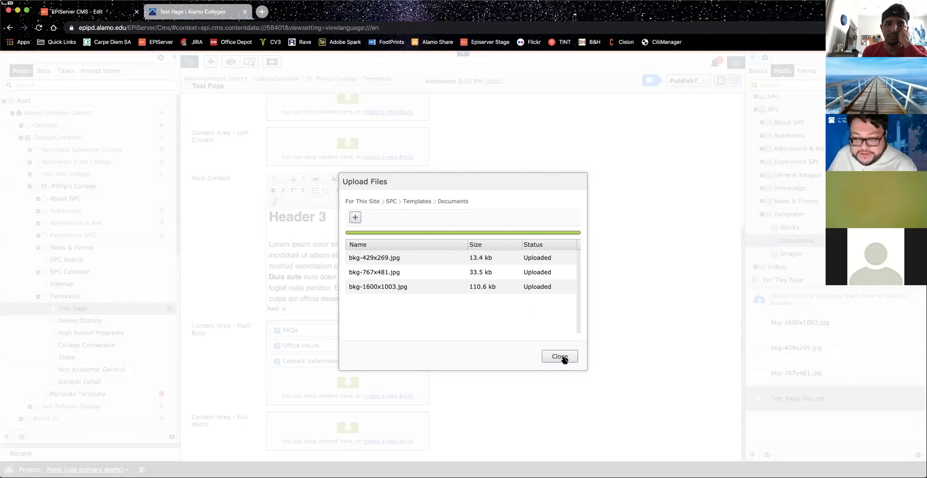
left_click(560, 357)
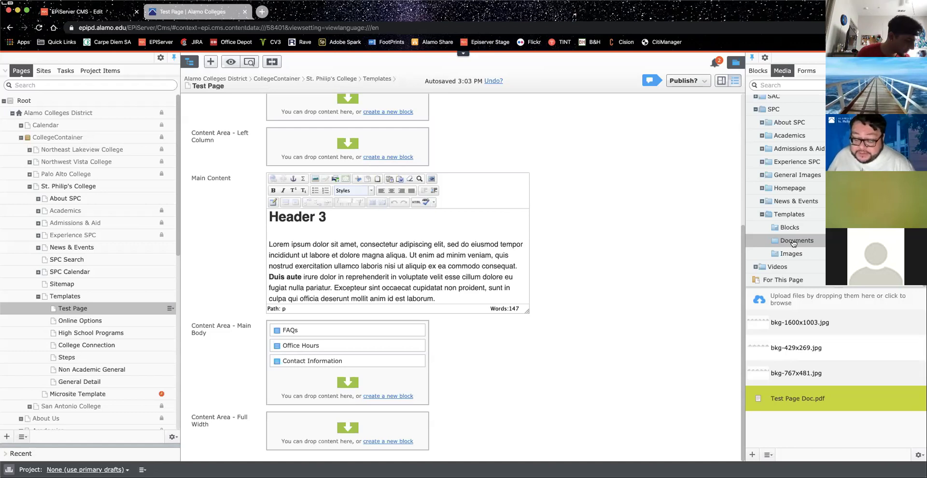
scroll(423, 268, "down", 3)
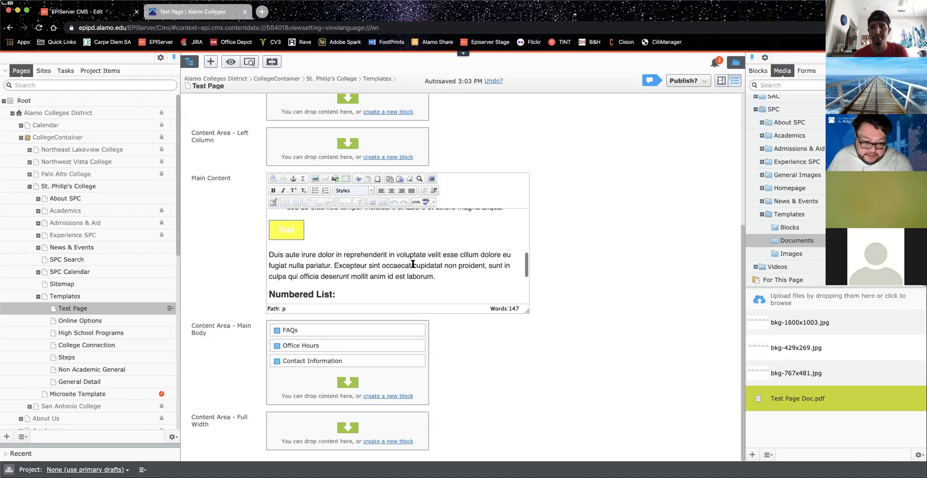
scroll(415, 264, "down", 3)
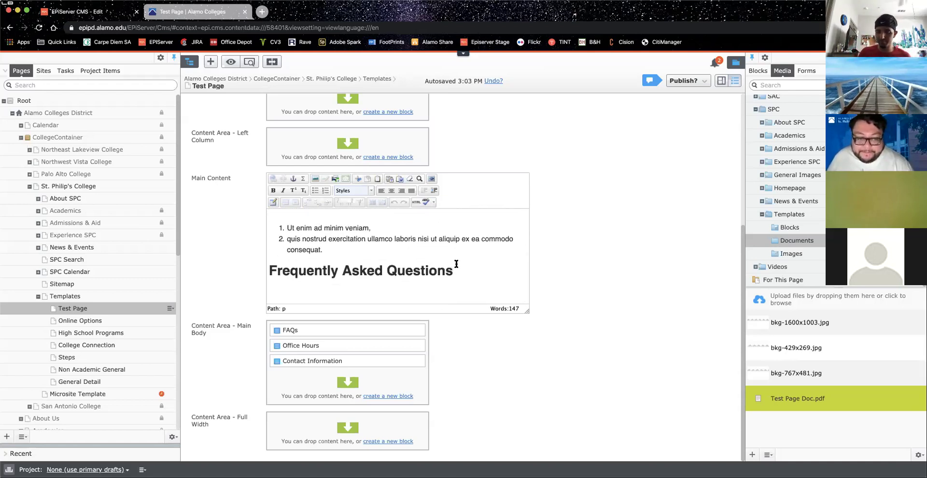
scroll(459, 269, "up", 1)
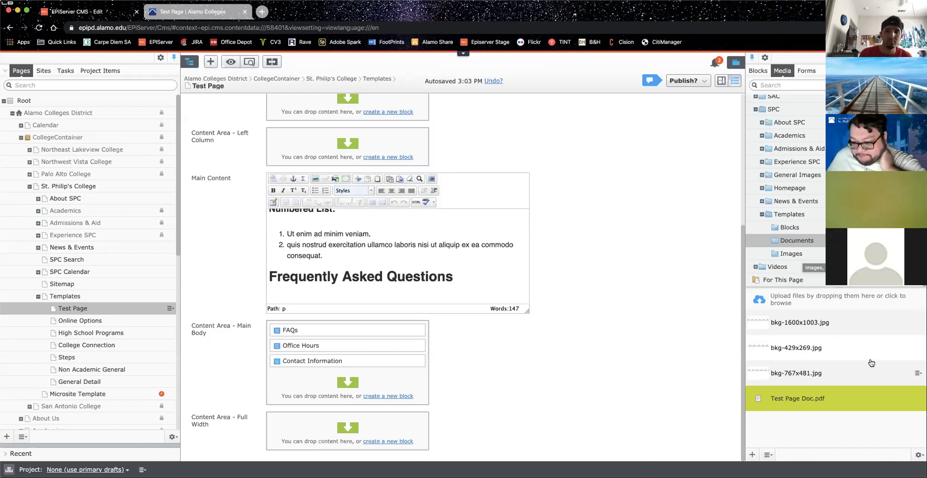
Step: Move bkg-1600x1003.jpg, bkg-429x269.jpg and bkg-767x481.jpg to the trash
left_click(848, 326)
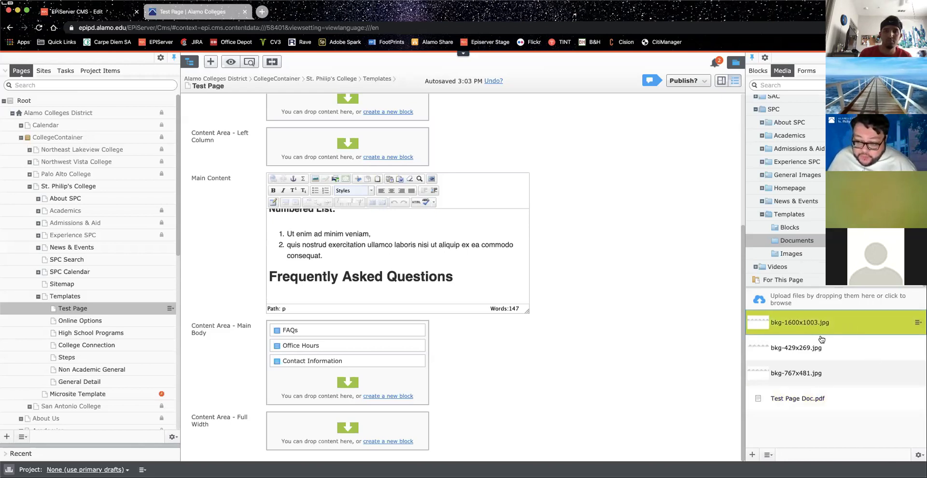
left_click(918, 324)
left_click(875, 378)
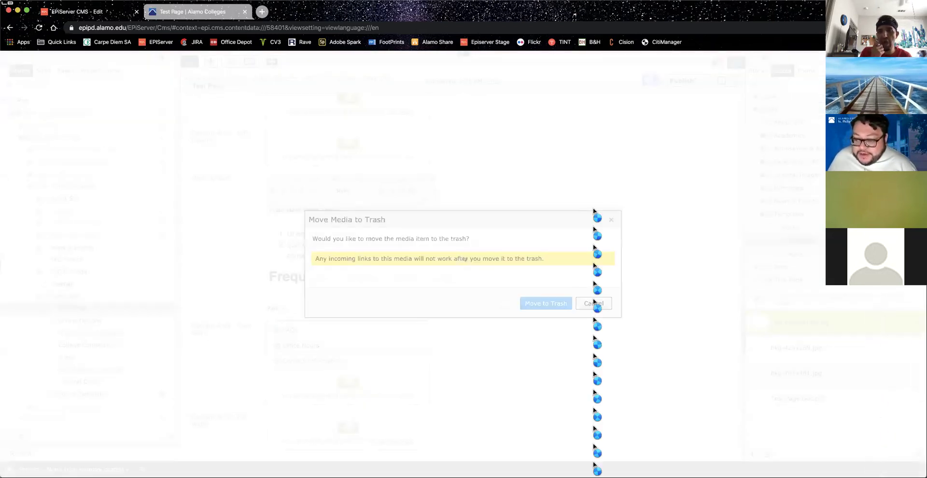
left_click(527, 303)
left_click(916, 324)
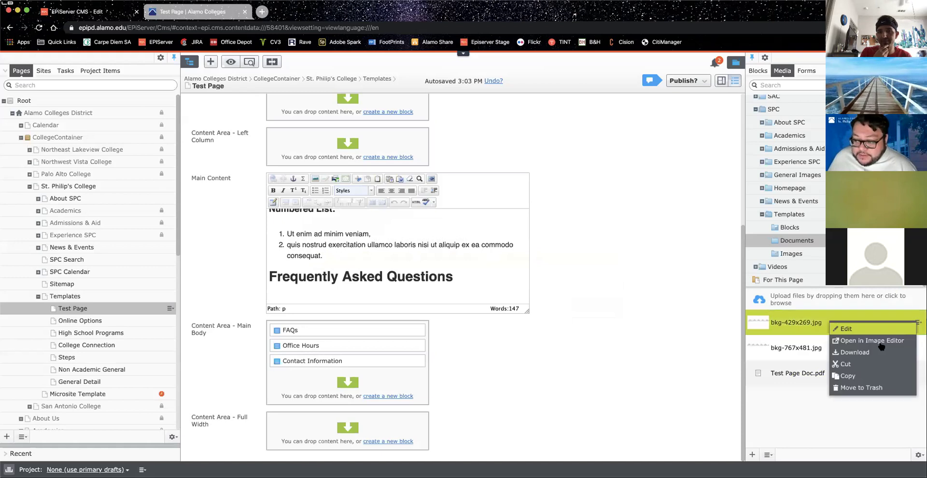
left_click(863, 384)
left_click(543, 304)
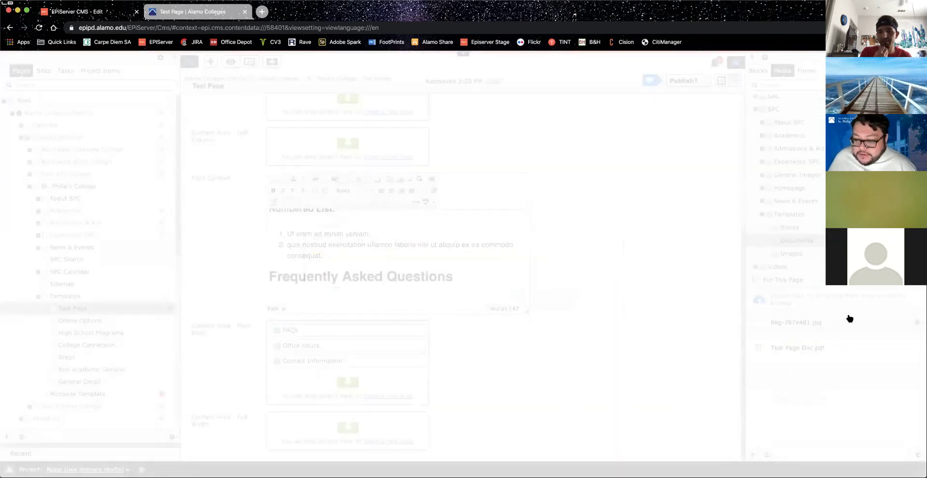
left_click(917, 322)
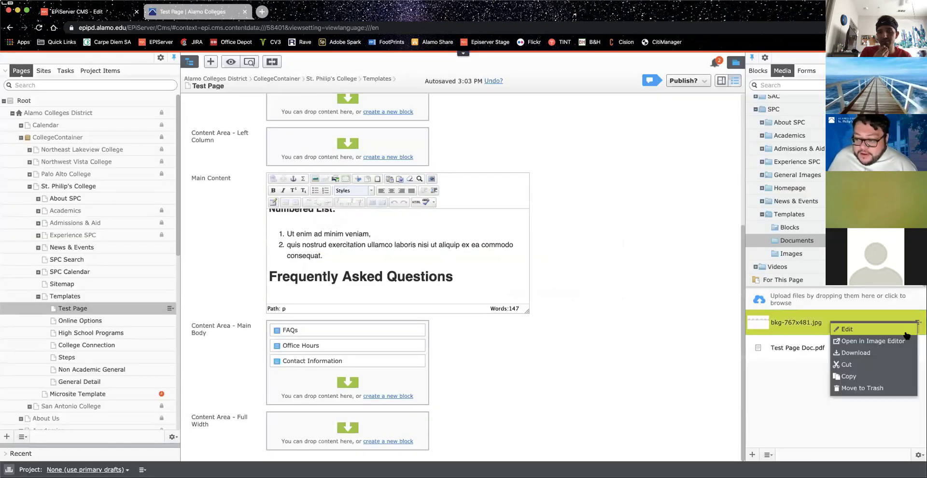
left_click(857, 388)
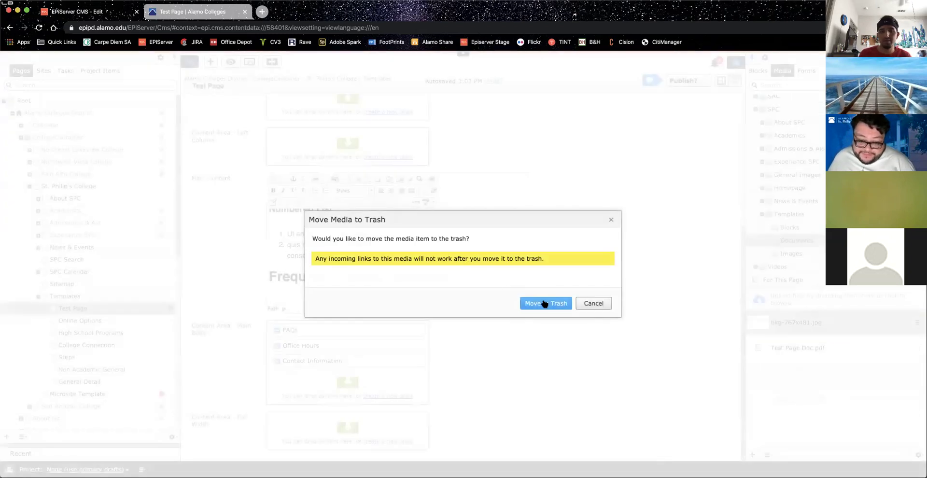
left_click(543, 304)
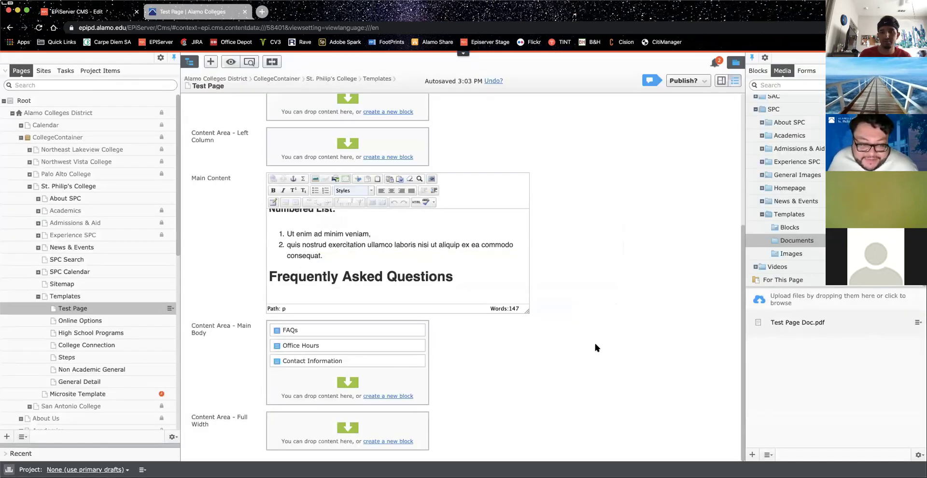
left_click(173, 438)
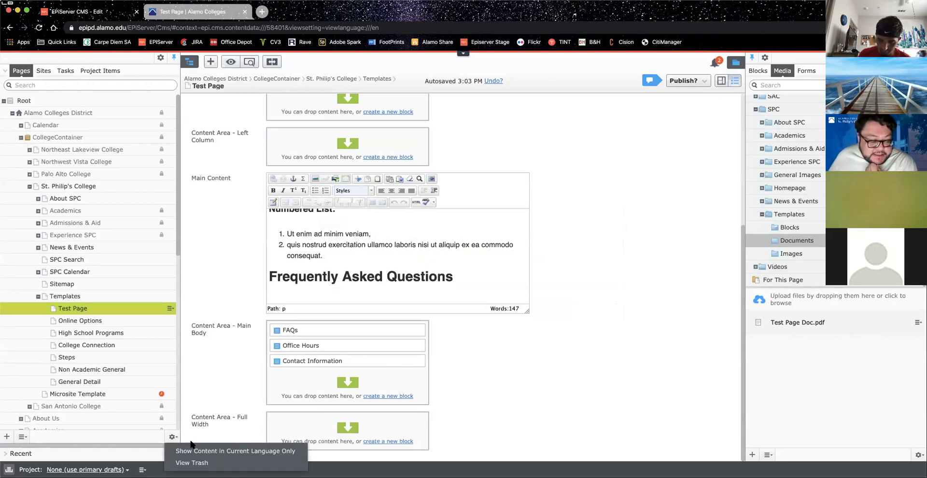
left_click(211, 463)
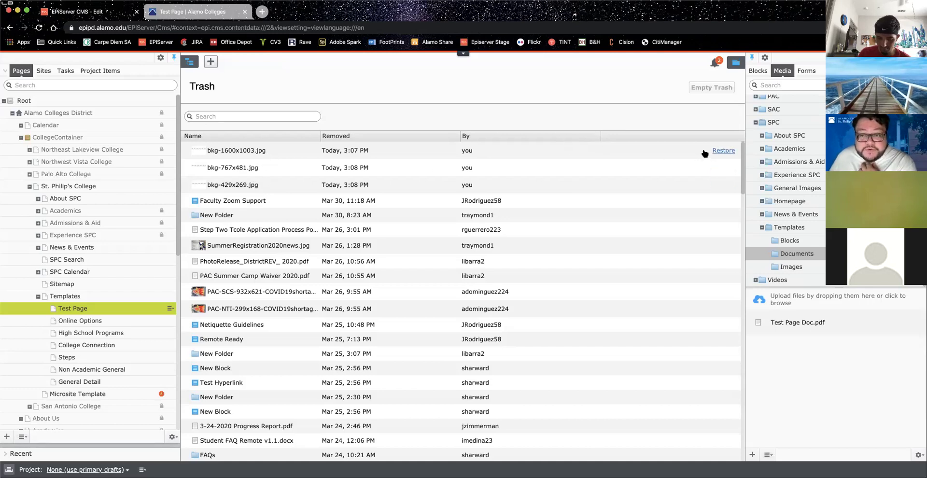
left_click(723, 151)
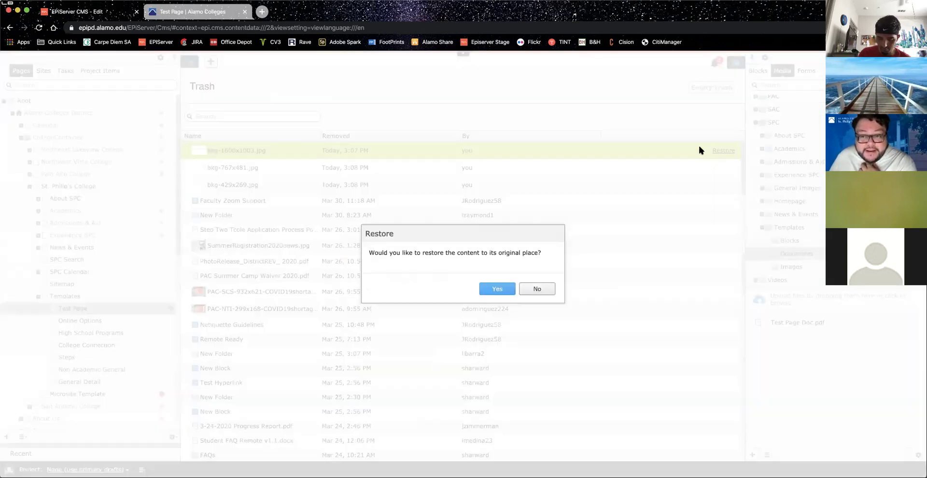
left_click(498, 289)
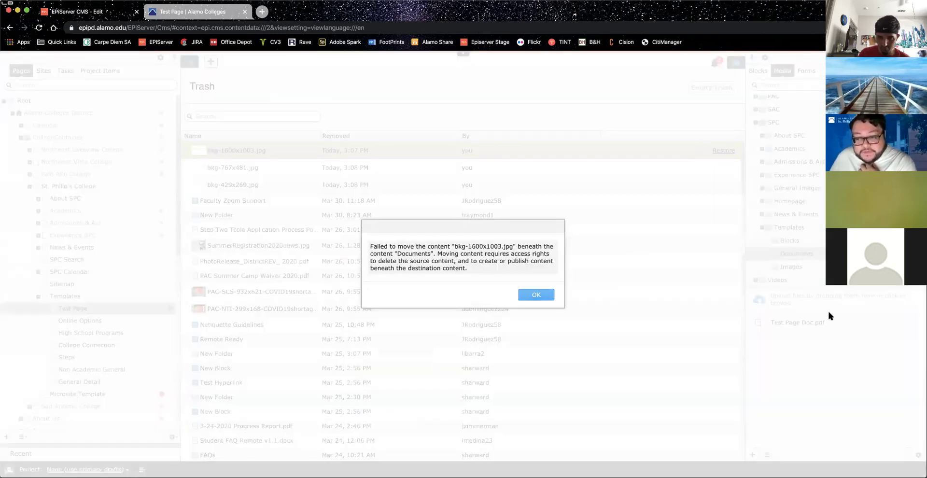
left_click(531, 295)
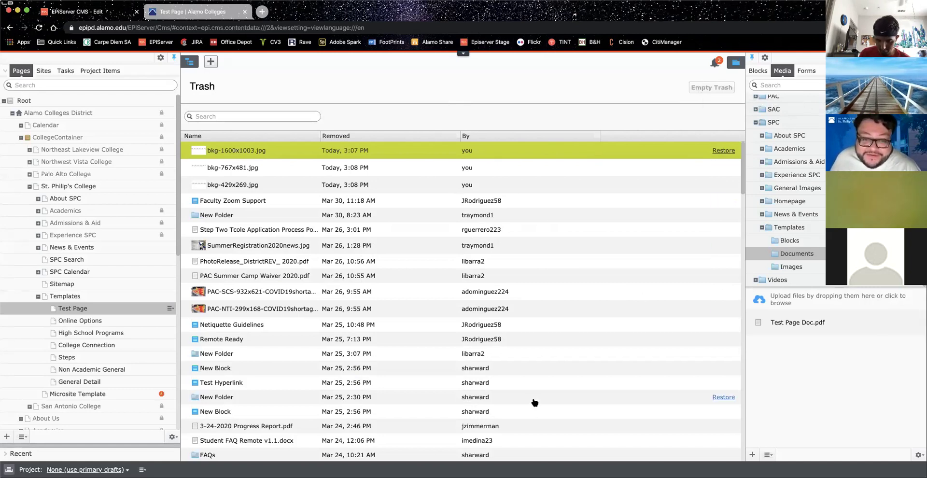
scroll(506, 280, "down", 10)
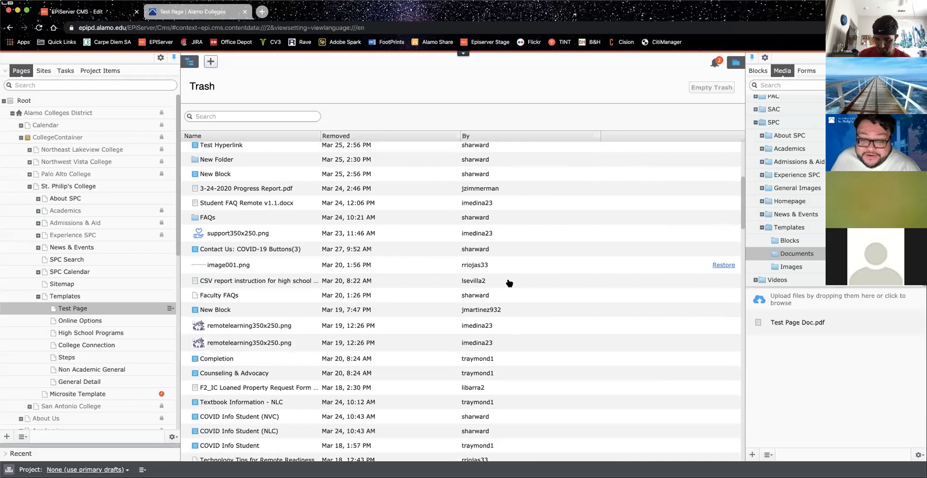
scroll(508, 282, "up", 15)
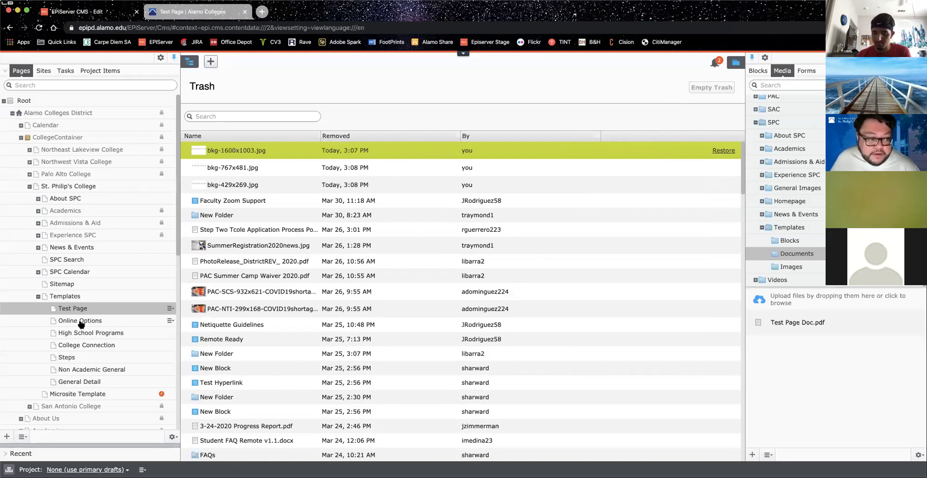
left_click(61, 309)
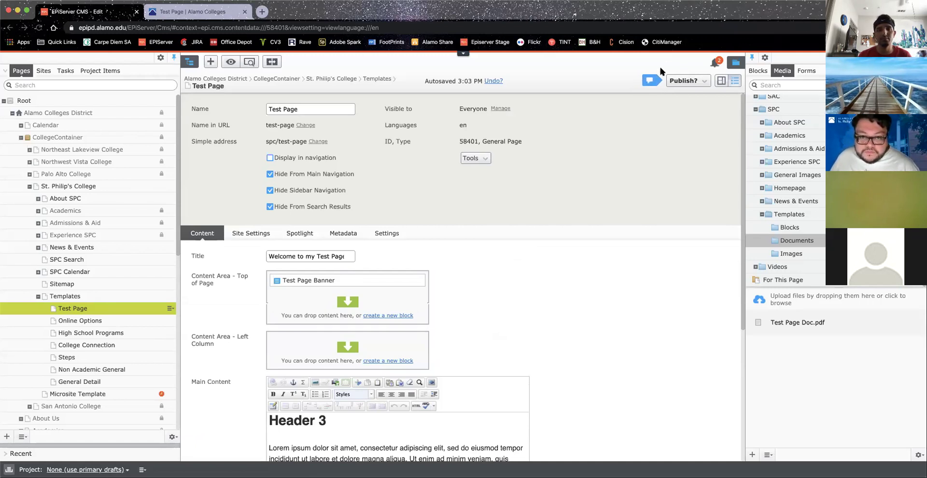
Step: Look over Test Page's undo and publishing options without changing anything
left_click(442, 83)
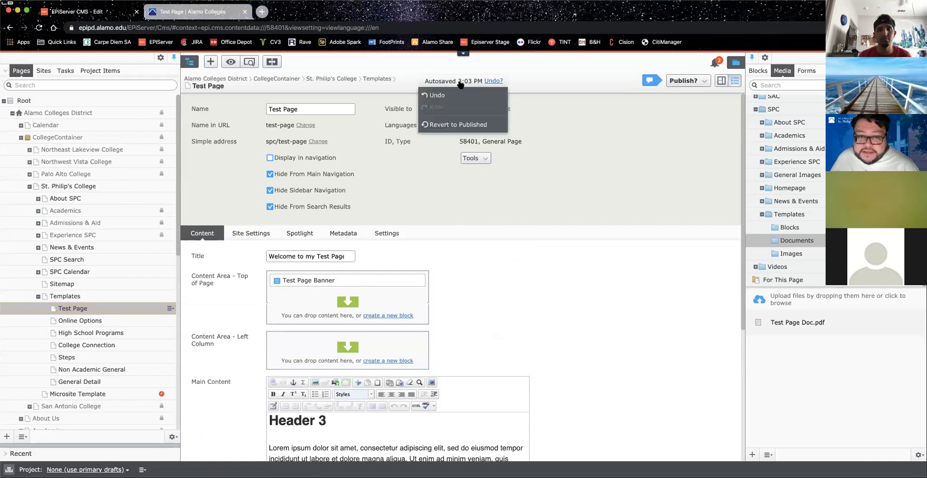
left_click(552, 73)
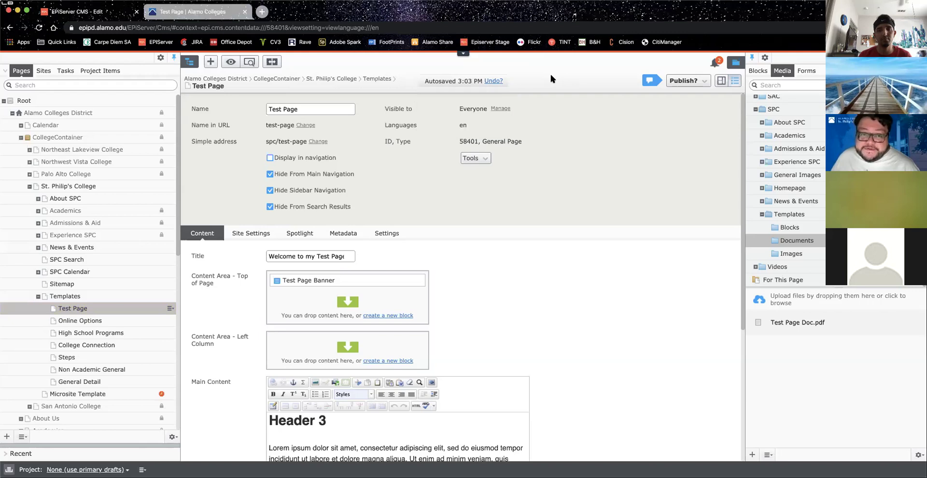
left_click(693, 82)
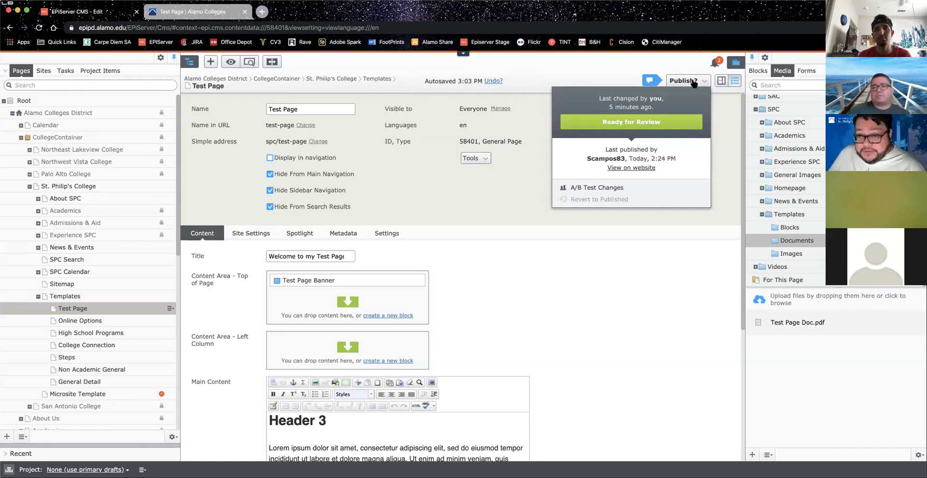
left_click(526, 69)
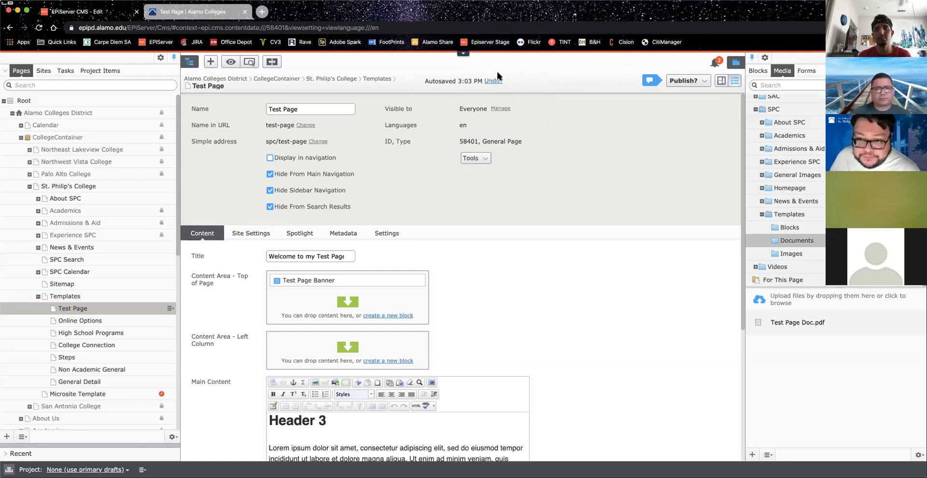
left_click(682, 83)
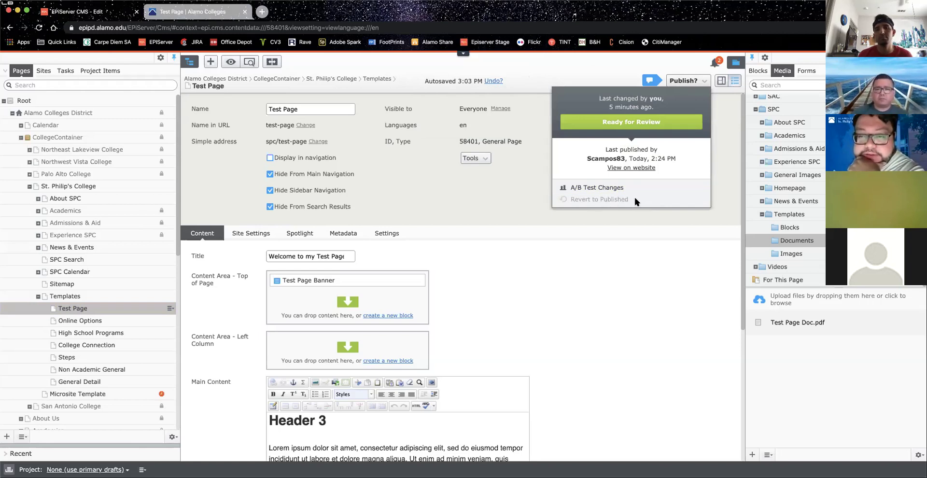
left_click(674, 73)
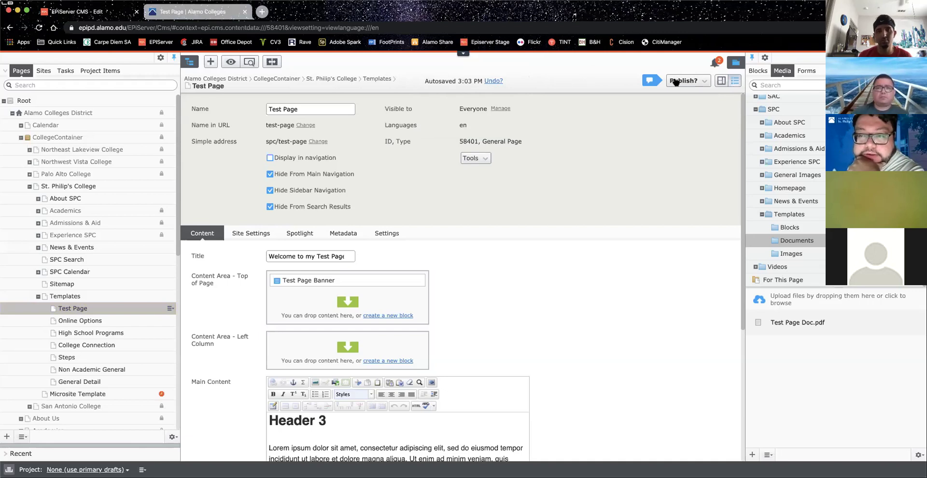
left_click(676, 81)
left_click(525, 72)
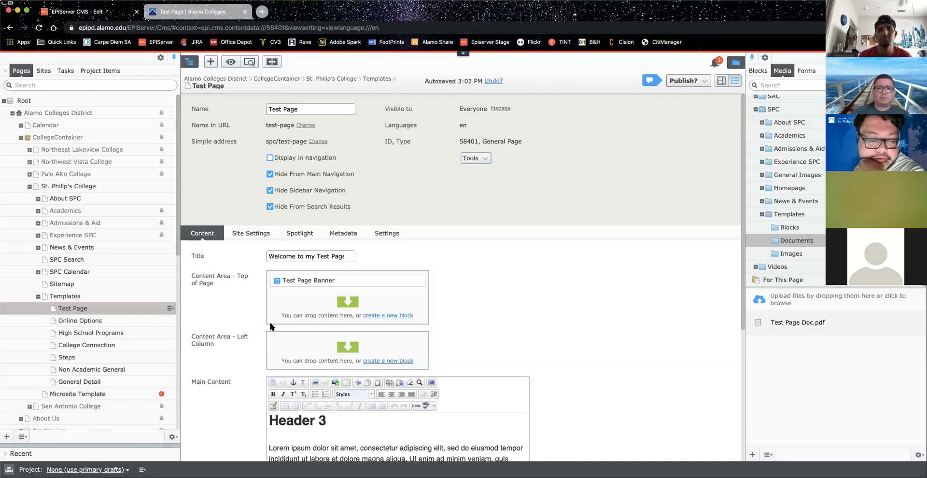
scroll(347, 328, "down", 3)
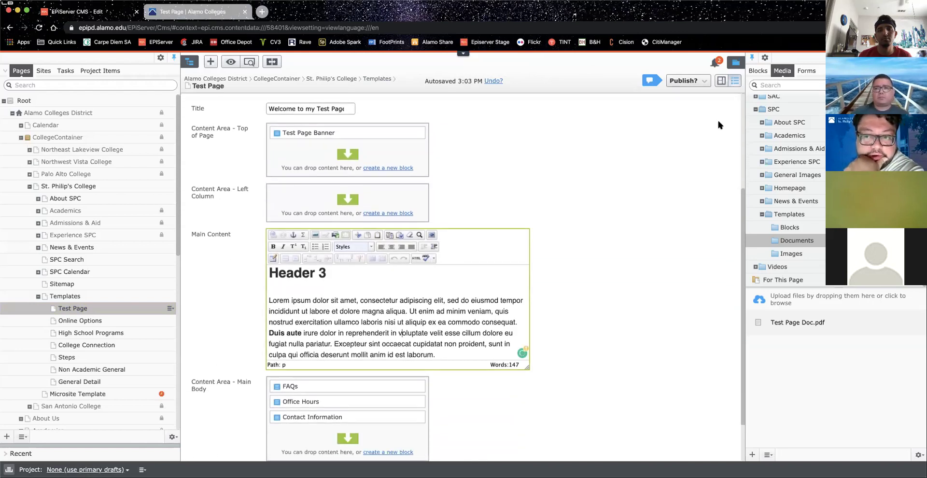
Step: Set Test Page to Ready for Review, then confirm Cancel Review Request
left_click(678, 81)
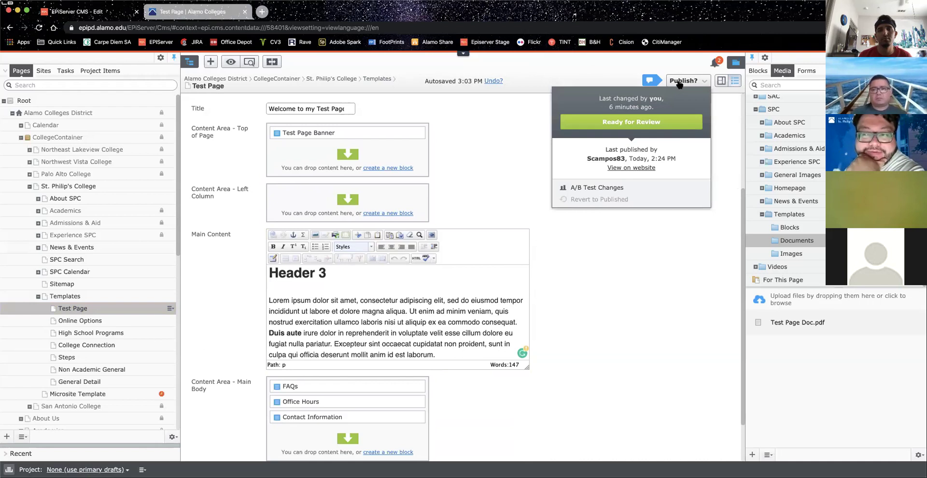
left_click(627, 122)
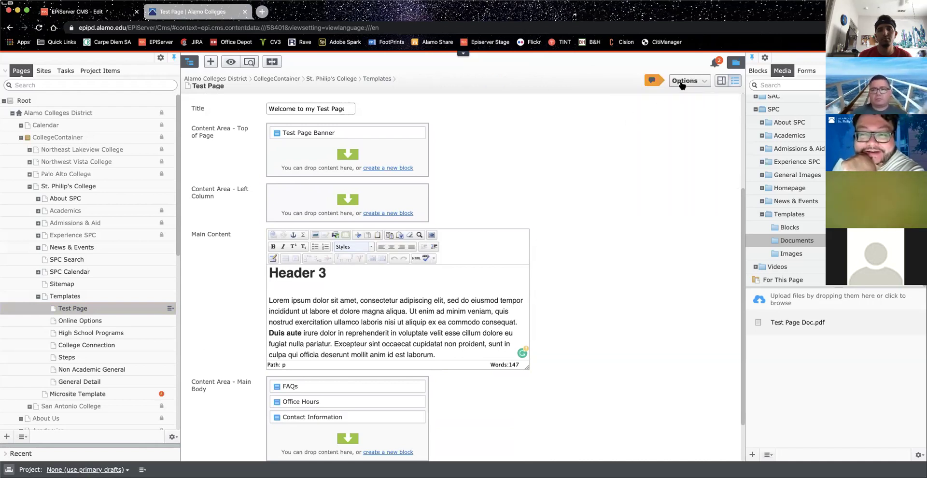
left_click(682, 83)
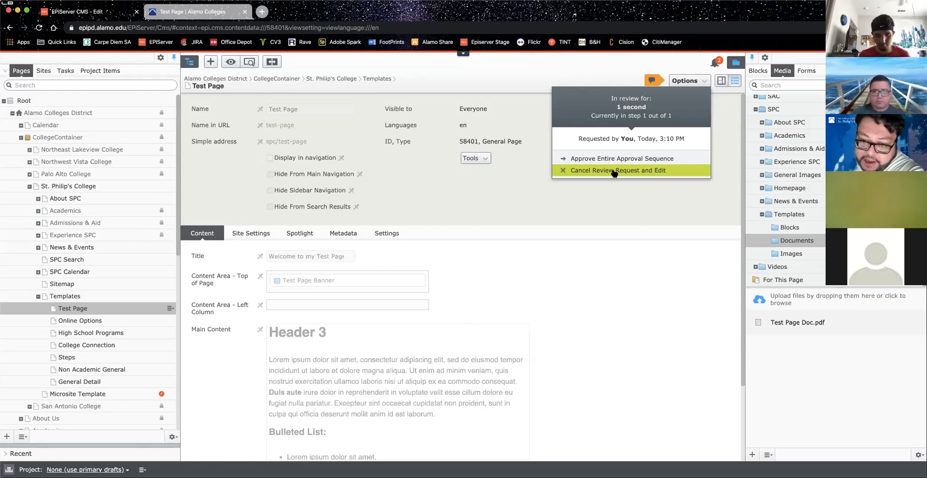
left_click(661, 171)
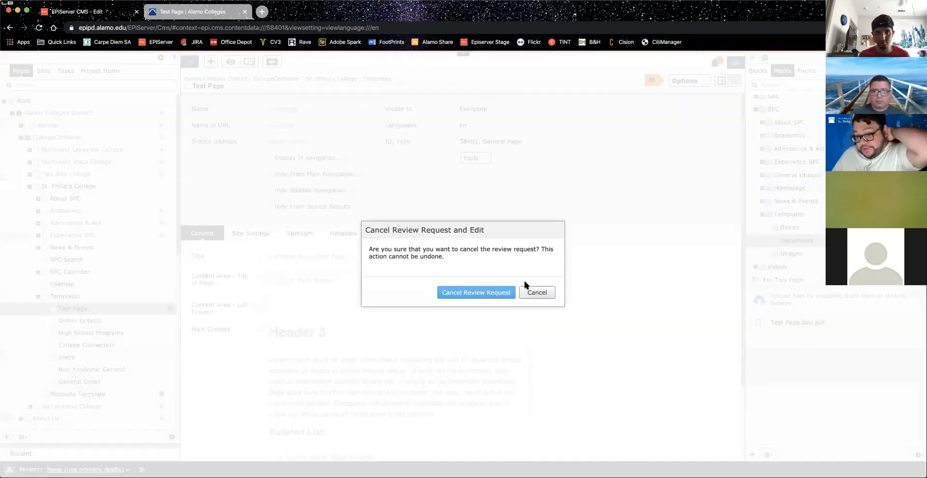
left_click(491, 295)
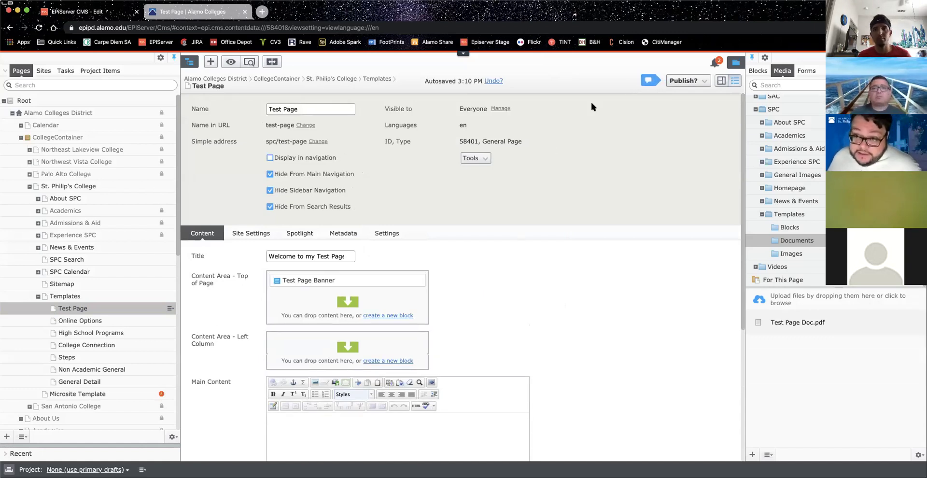
Step: Check the Publish? options and the notifications list without changing anything
left_click(704, 83)
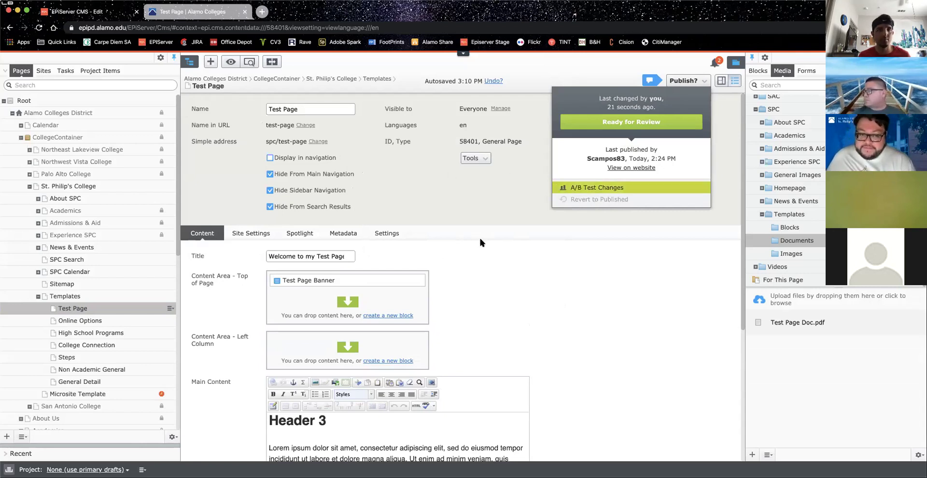
left_click(474, 215)
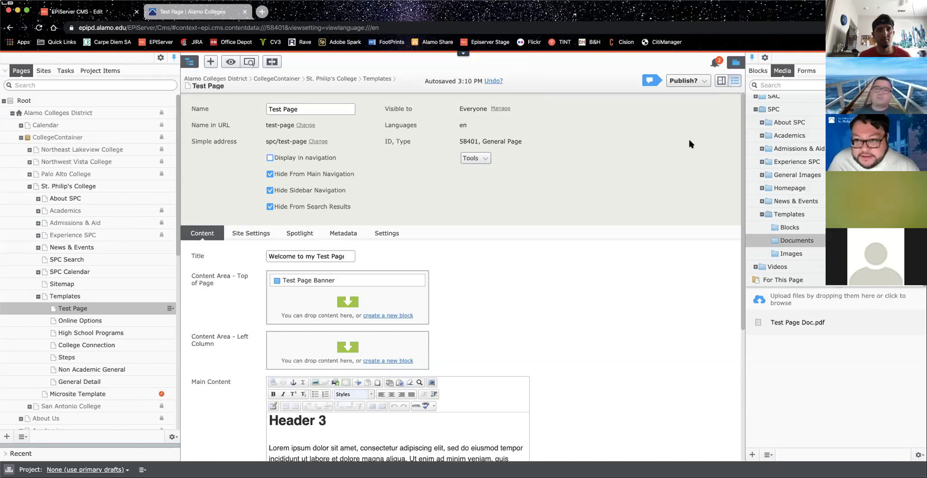
left_click(715, 63)
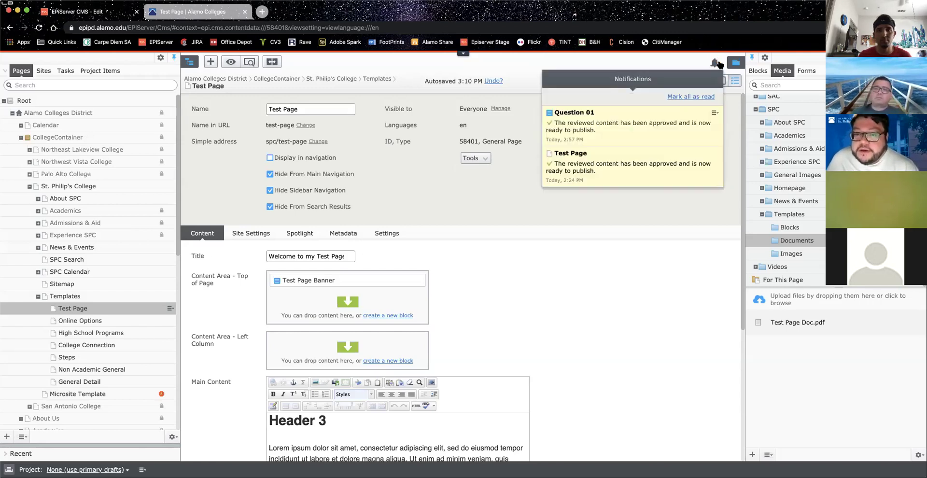
left_click(695, 59)
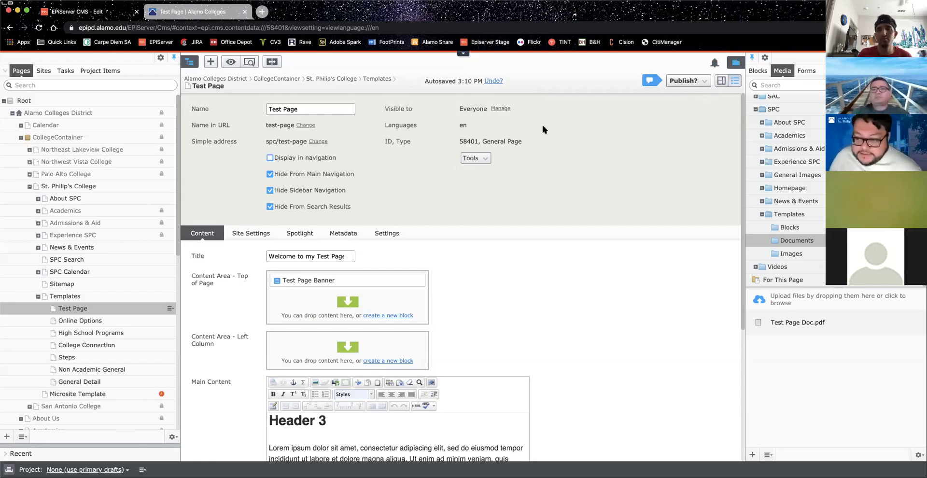
Step: Review the Test Page content: banner, Header 3 text, and the FAQs, Office Hours and Contact Information blocks
scroll(543, 125, "down", 5)
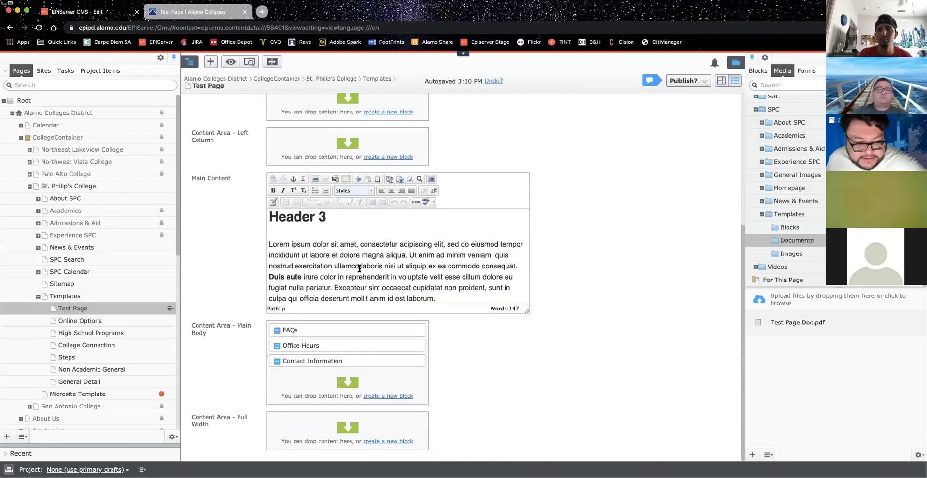
scroll(359, 267, "down", 5)
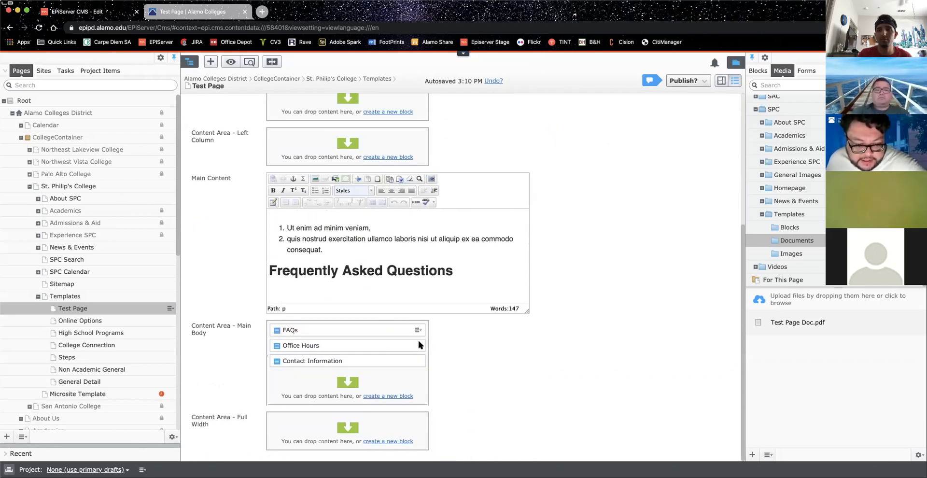
scroll(622, 306, "up", 5)
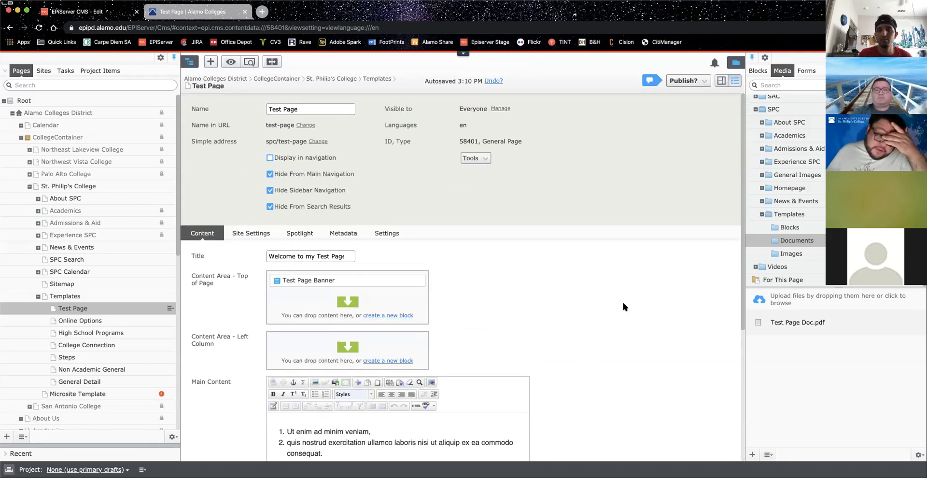
Step: On the live Test Page, highlight the EPISERVER TRAINING banner heading
left_click(193, 12)
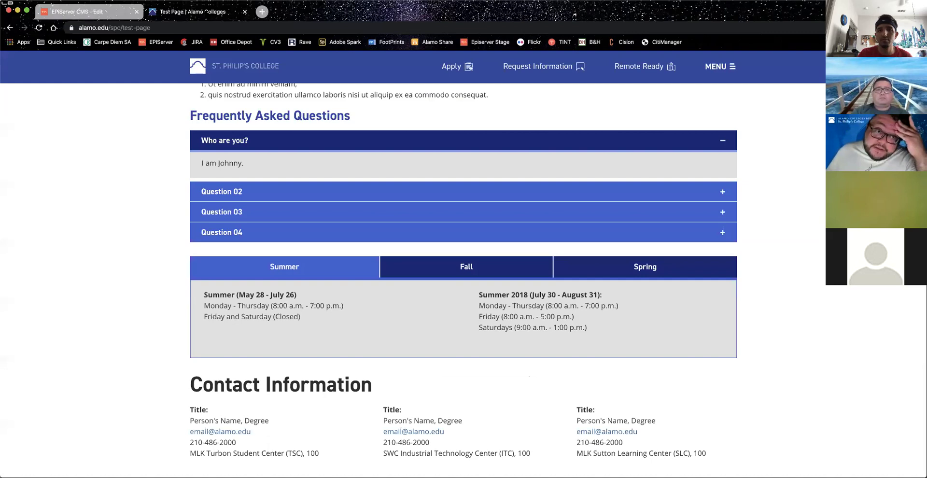
scroll(443, 161, "up", 15)
scroll(443, 160, "up", 2)
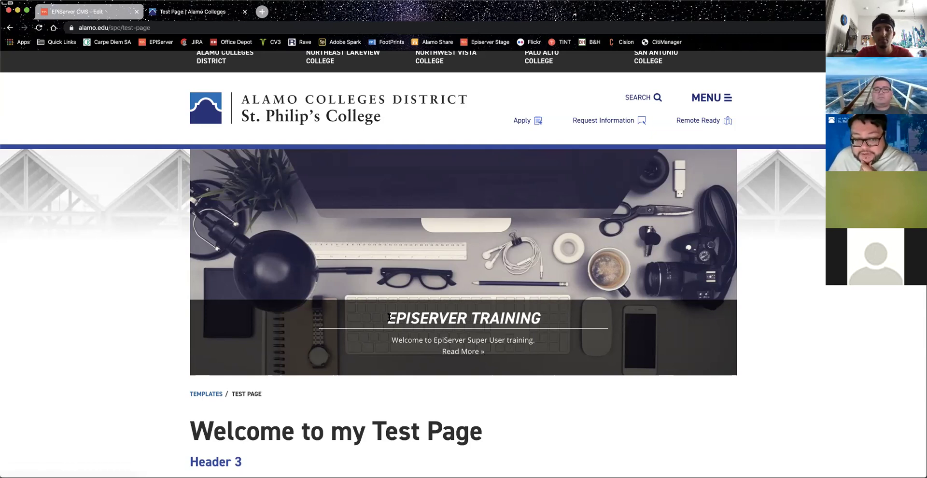
left_click_drag(388, 317, 542, 314)
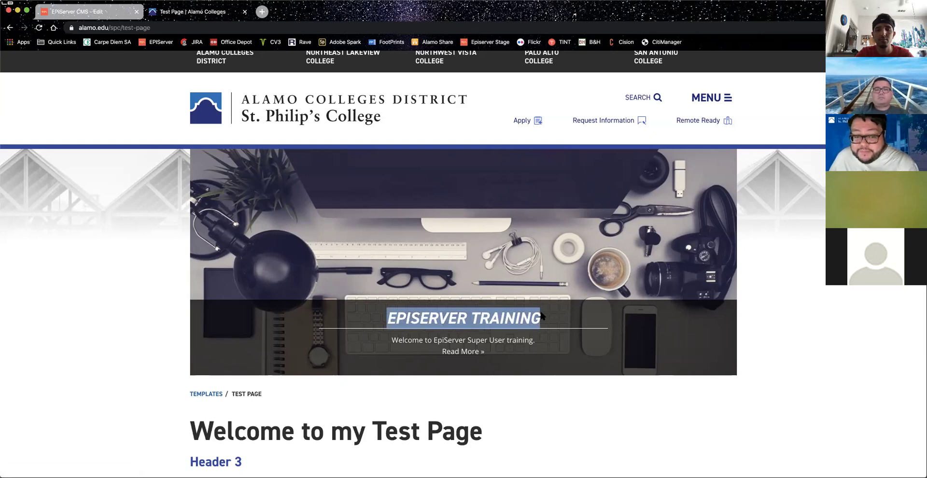
left_click(387, 317)
left_click_drag(387, 318, 543, 315)
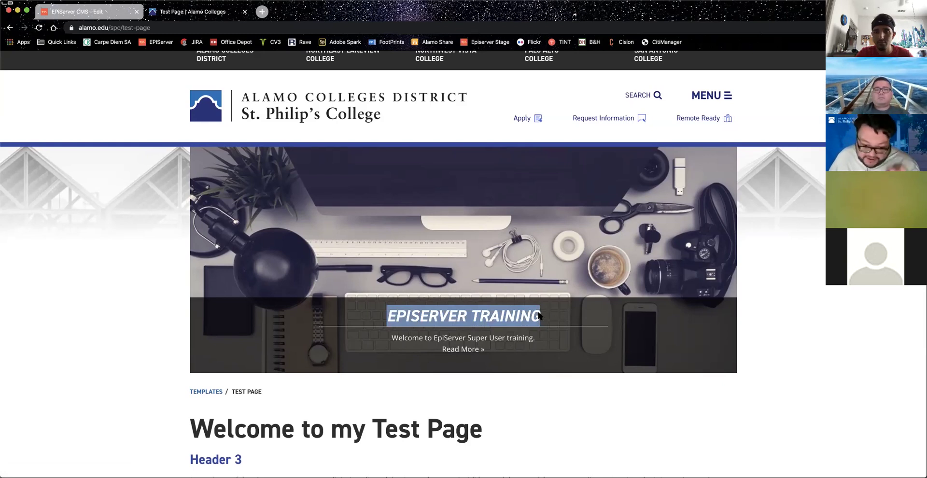
left_click(394, 337)
Step: Highlight the banner's subtitle, then go back to the Episerver CMS editor
scroll(394, 337, "down", 1)
left_click_drag(394, 337, 540, 331)
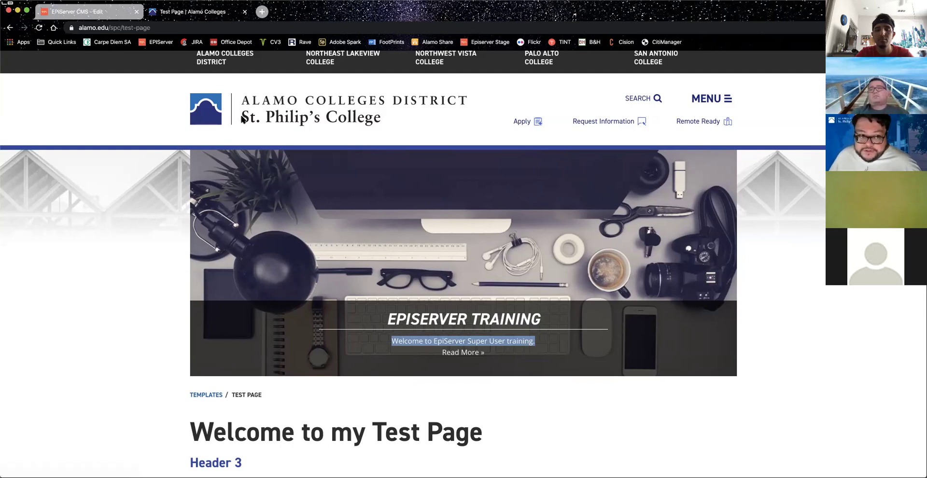
left_click(78, 10)
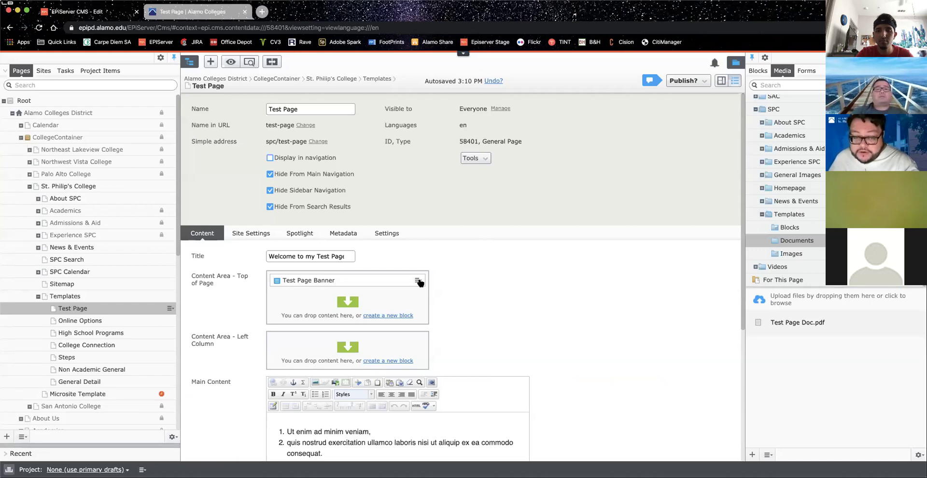
Step: Open the Test Page Image 01 slide inside the Test Page Banner block for editing
left_click(418, 281)
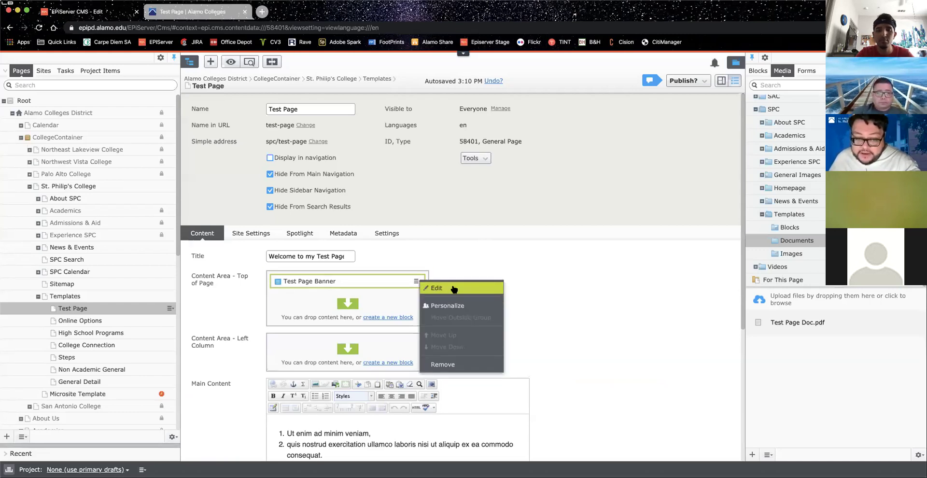
left_click(454, 288)
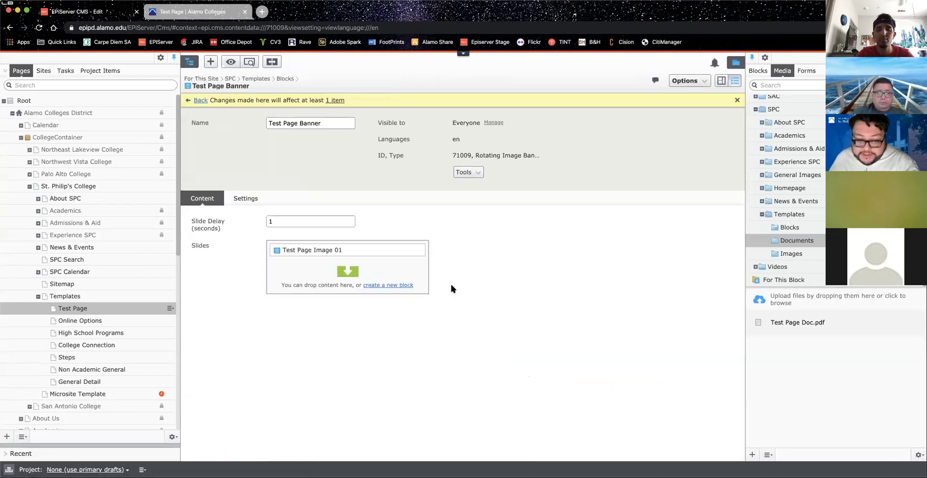
left_click(418, 250)
left_click(442, 256)
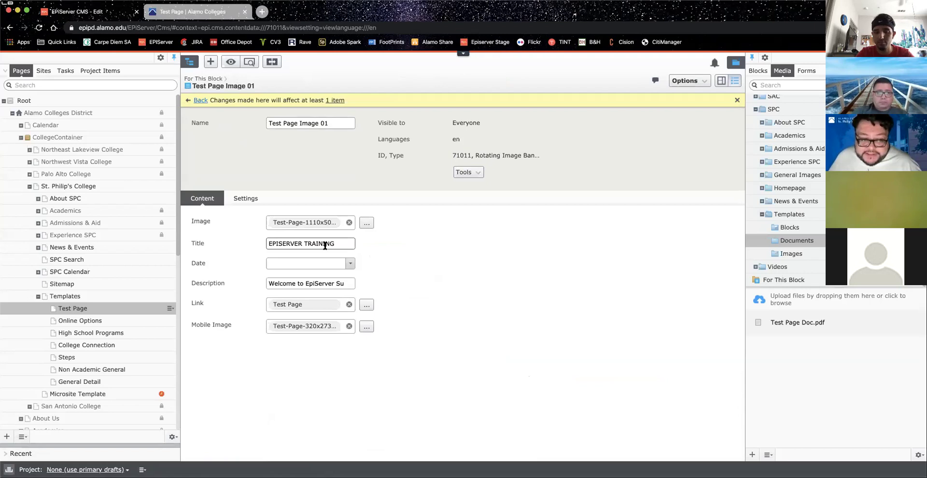
Step: Retitle the slide 'Admissions Deadline' and set its date to April 30, 2020
left_click_drag(339, 244, 215, 240)
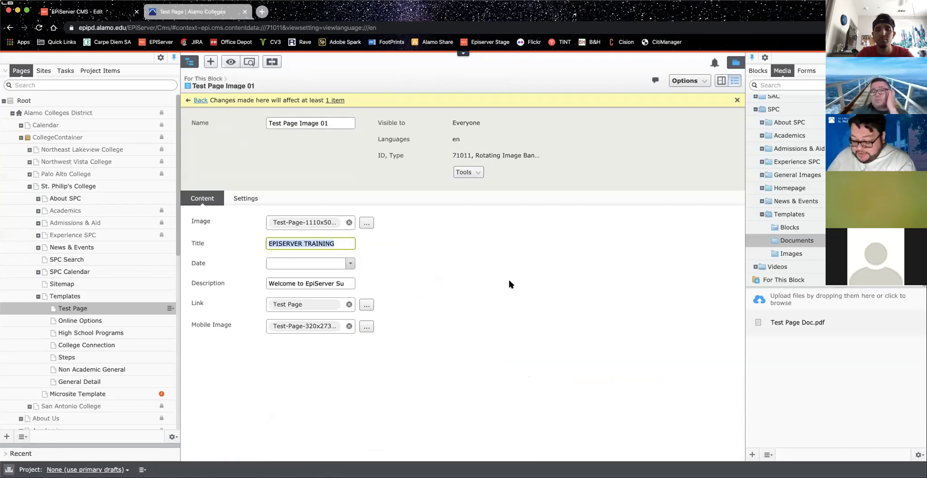
type("Admissions Deadline")
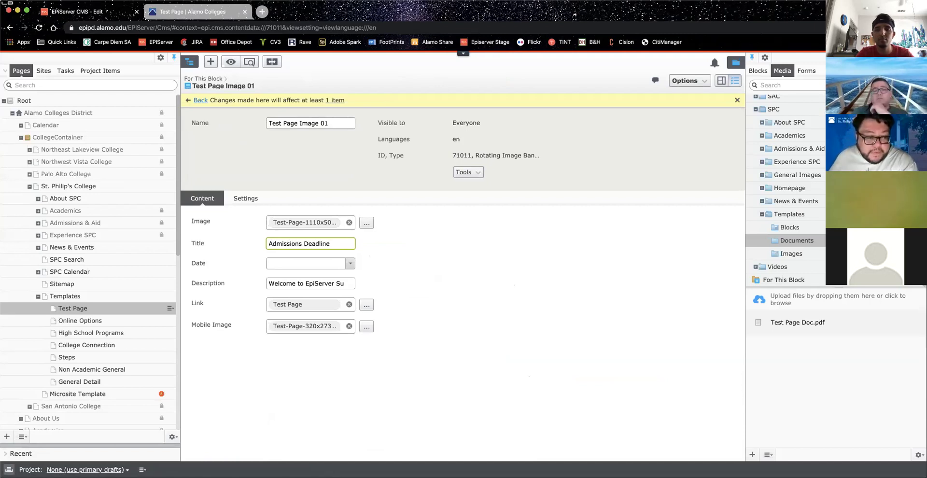
left_click(351, 263)
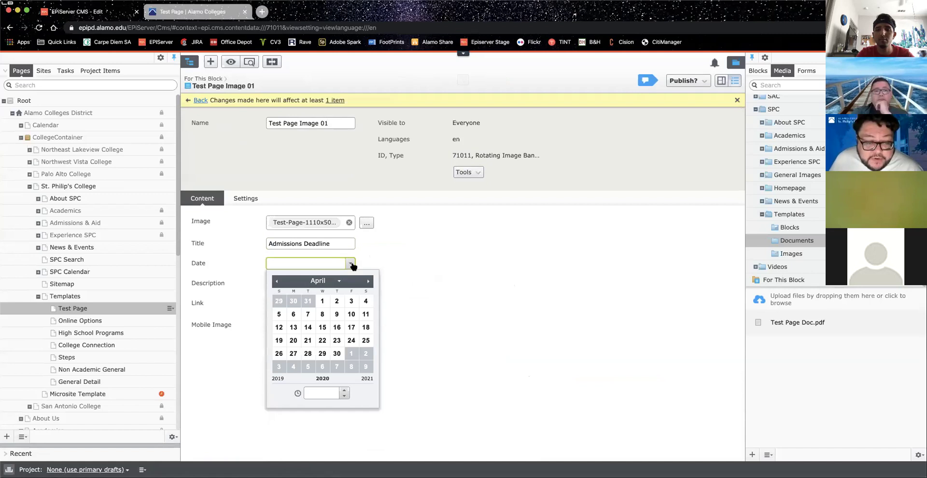
left_click(337, 352)
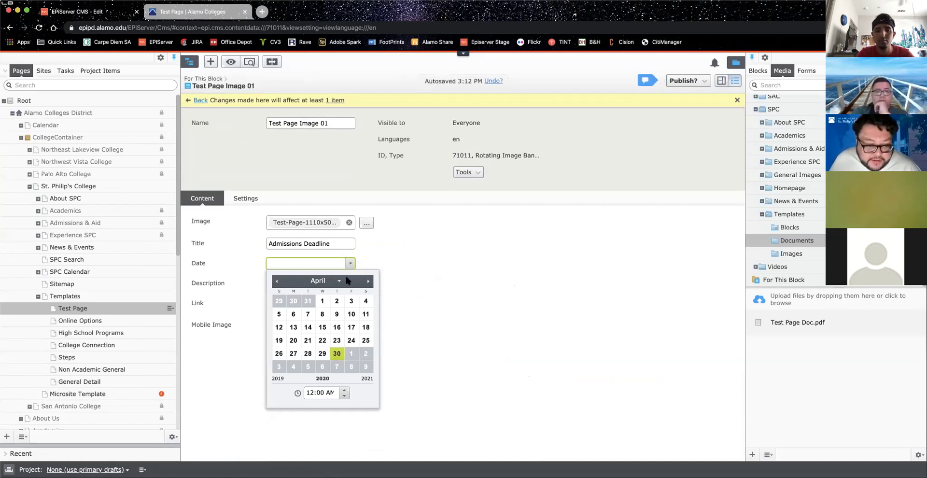
left_click(453, 254)
Step: Change the slide description to 'April 30 is the deadline for applications'
left_click(307, 283)
key("Home")
left_click_drag(286, 283, 511, 288)
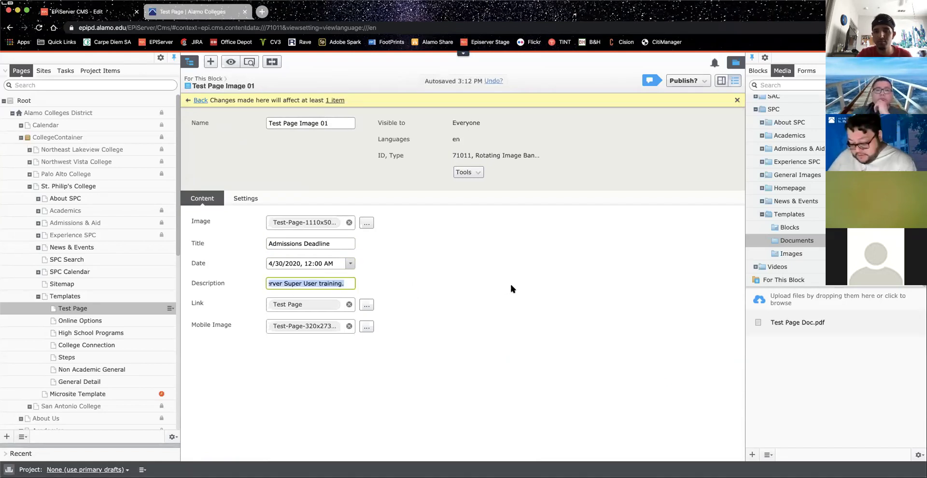
type("April 30 is the deadline")
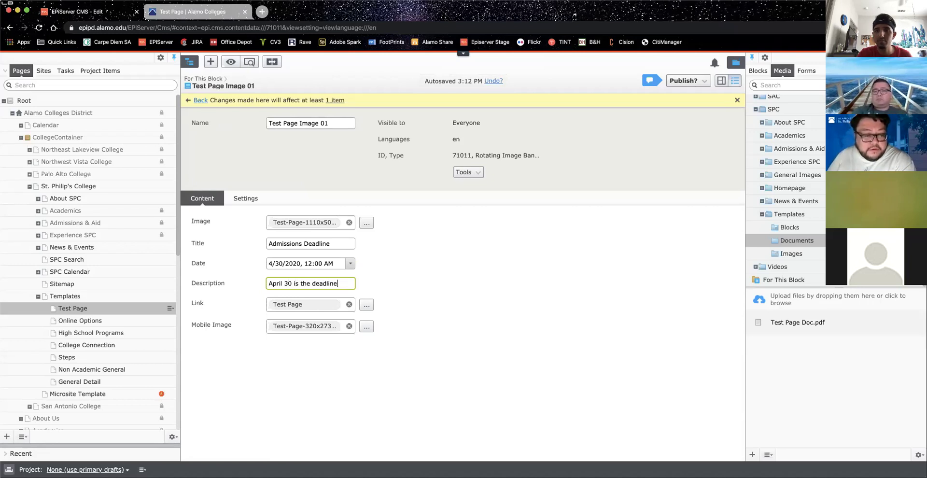
type(" for applications")
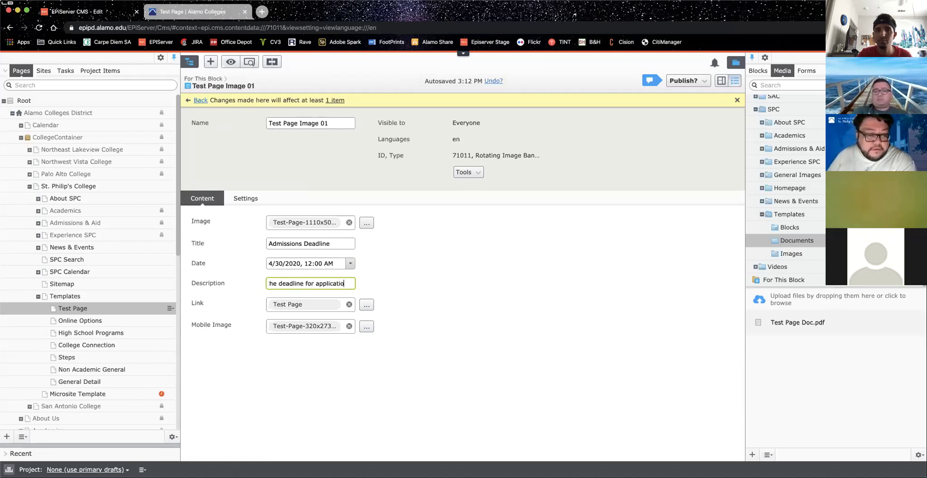